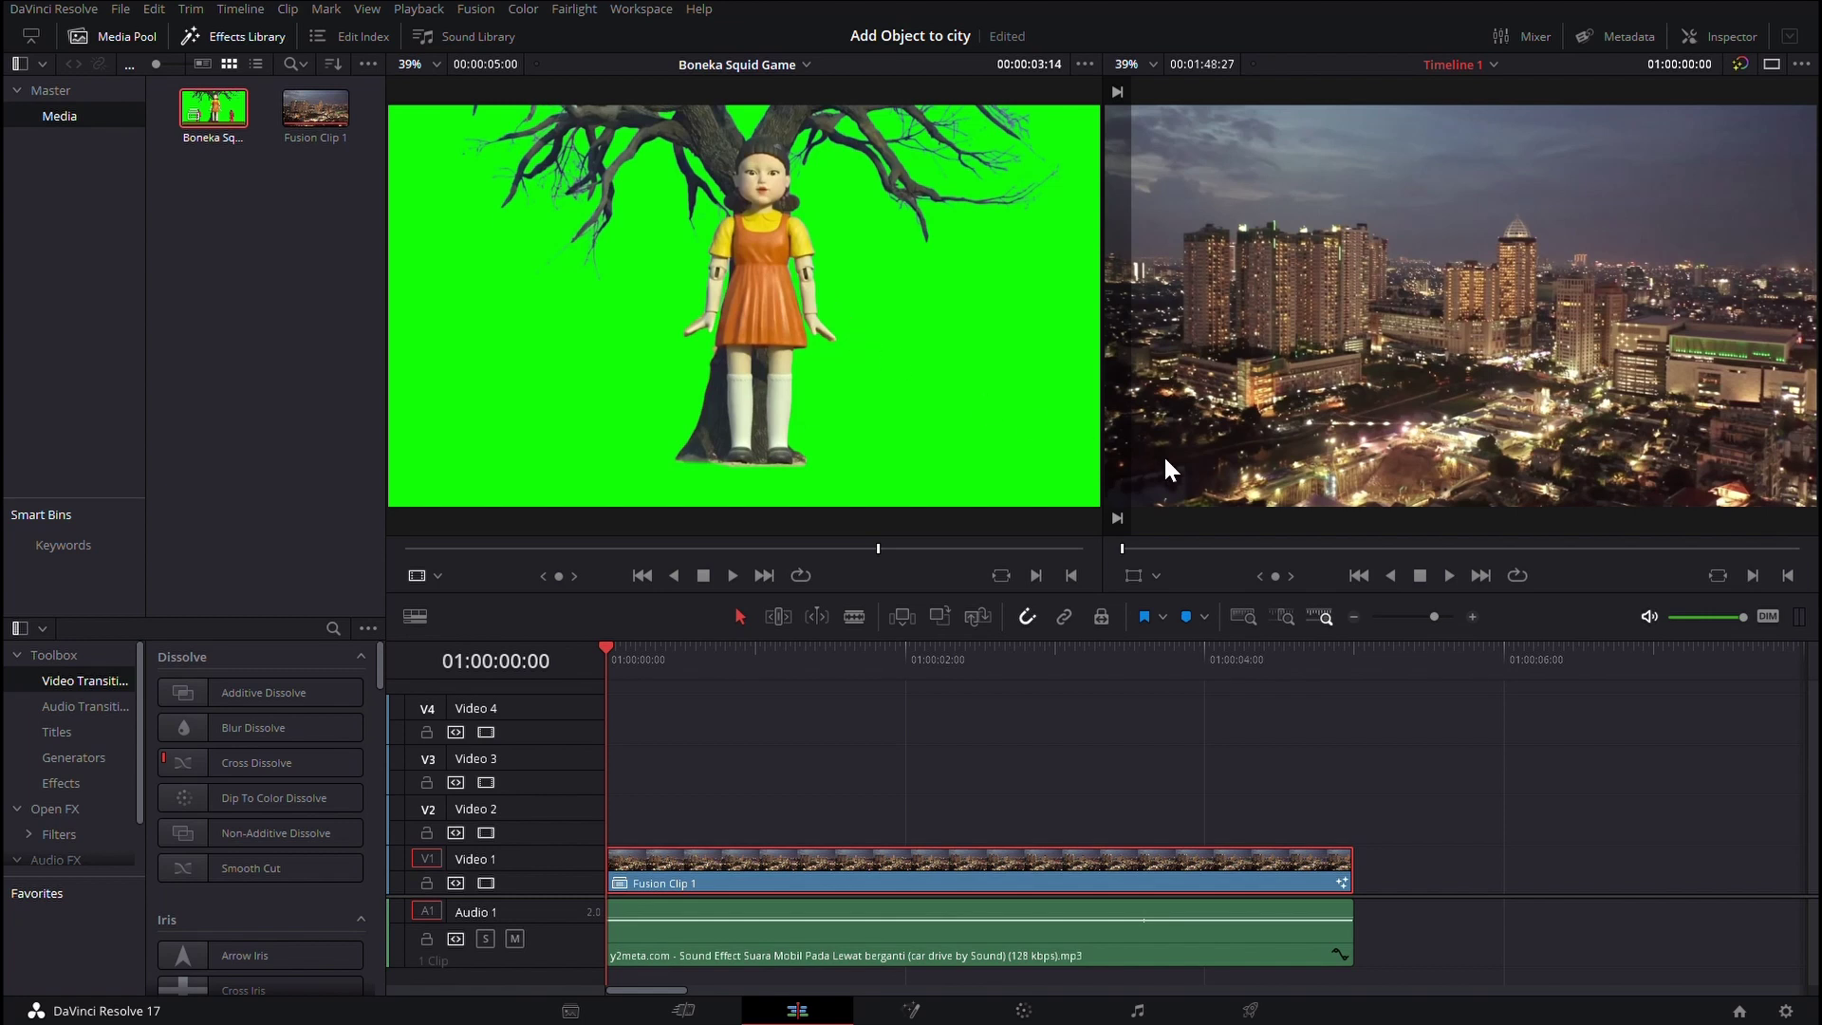
- Preview the city clip, return to its start, and open it on the Fusion page
{"action": "key", "text": "space"}
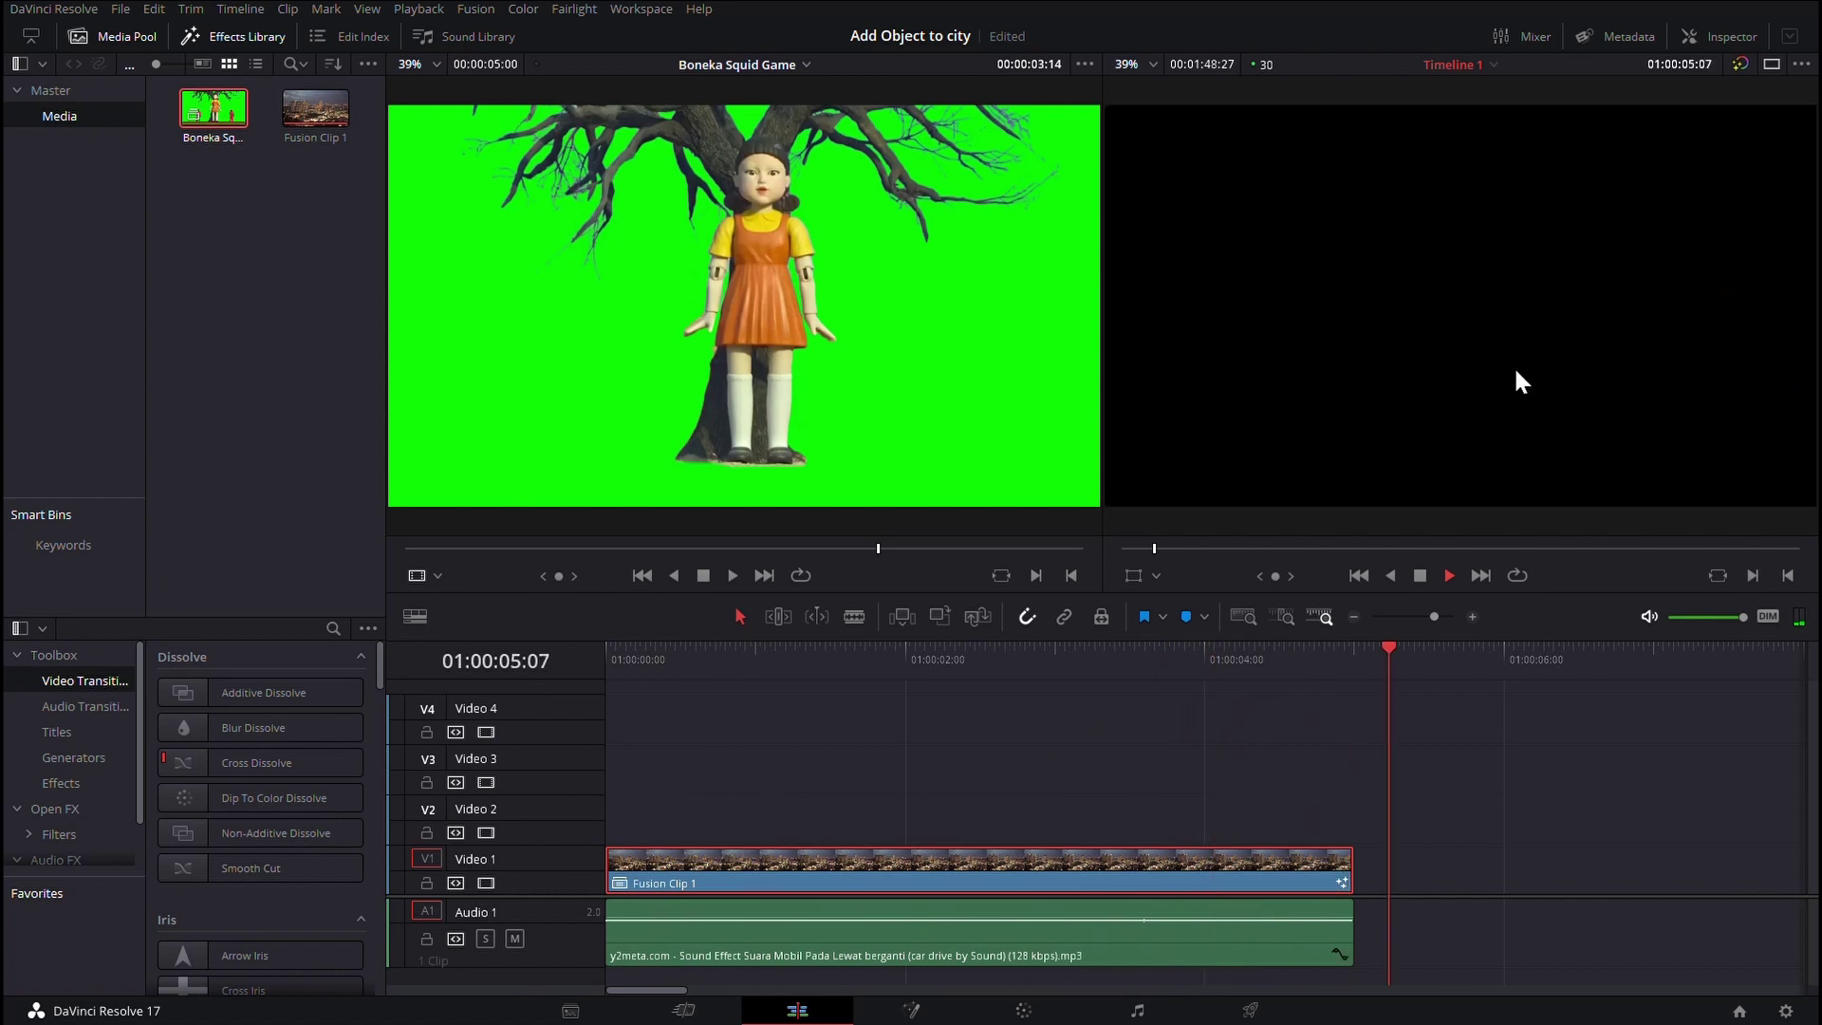
{"action": "key", "text": "space"}
{"action": "left_click_drag", "start_coordinate": [646, 668], "coordinate": [594, 663]}
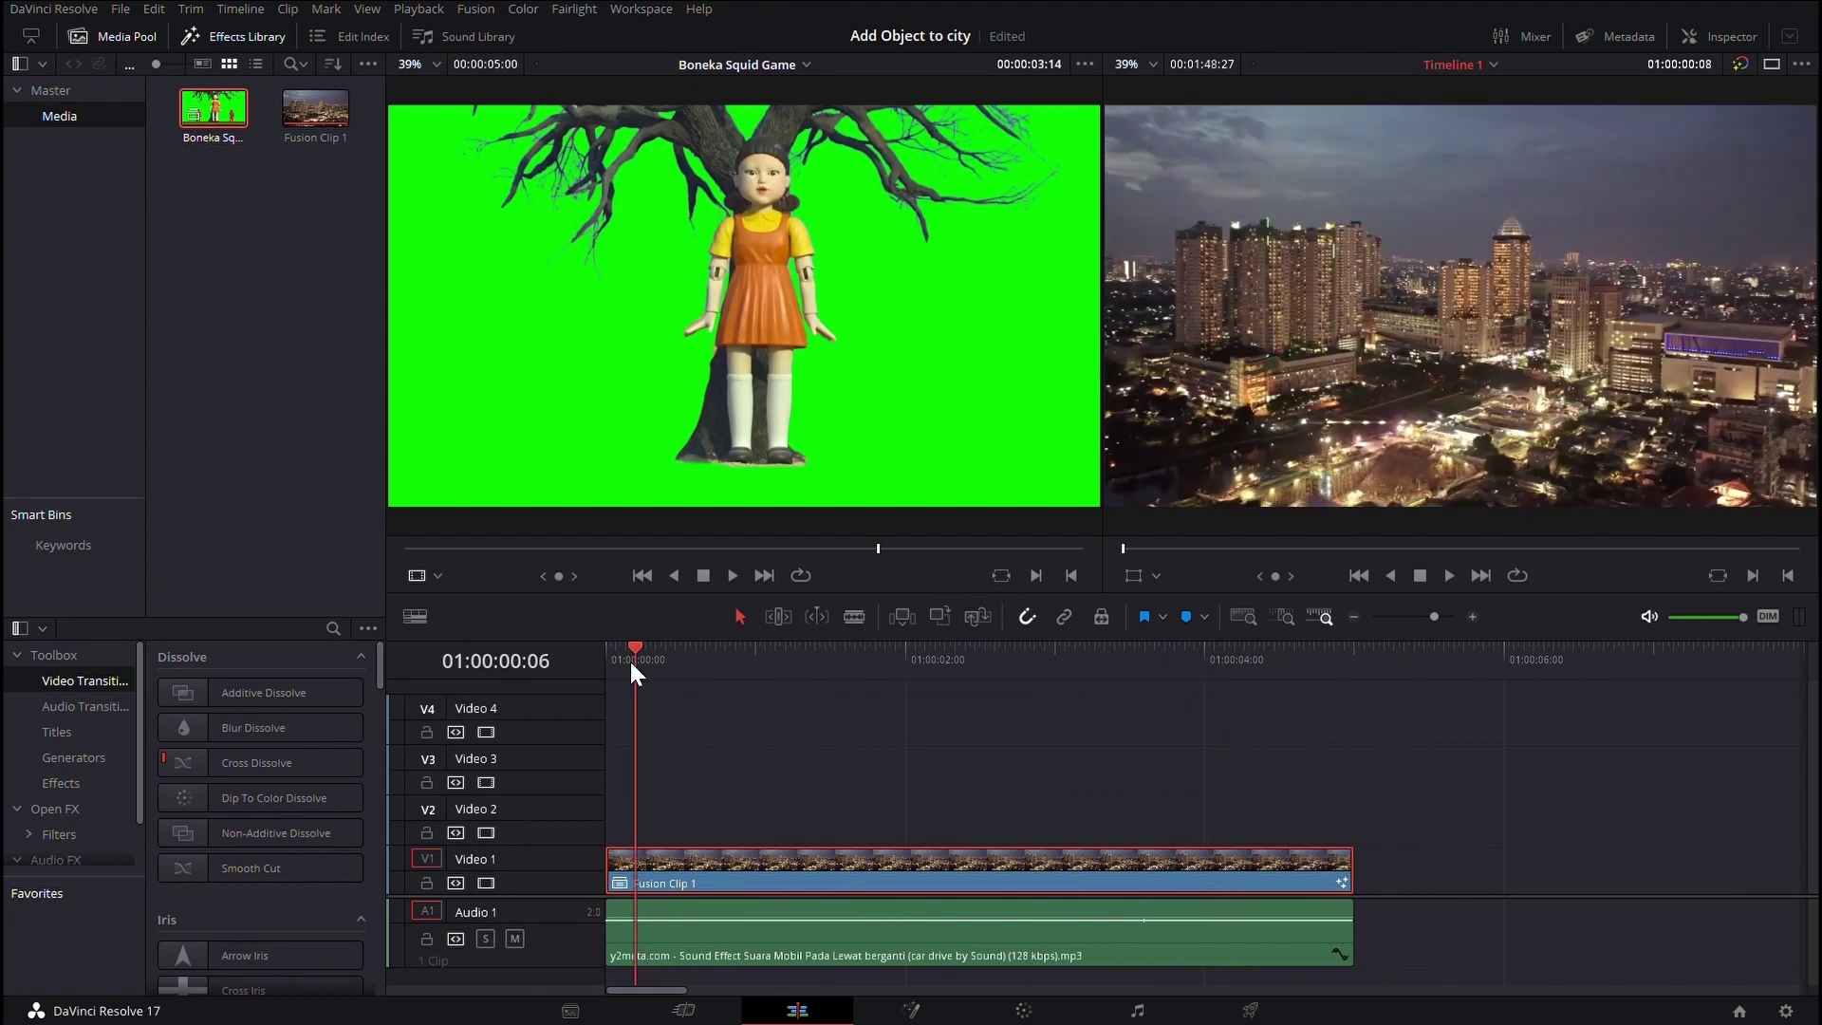
{"action": "left_click", "coordinate": [912, 1011]}
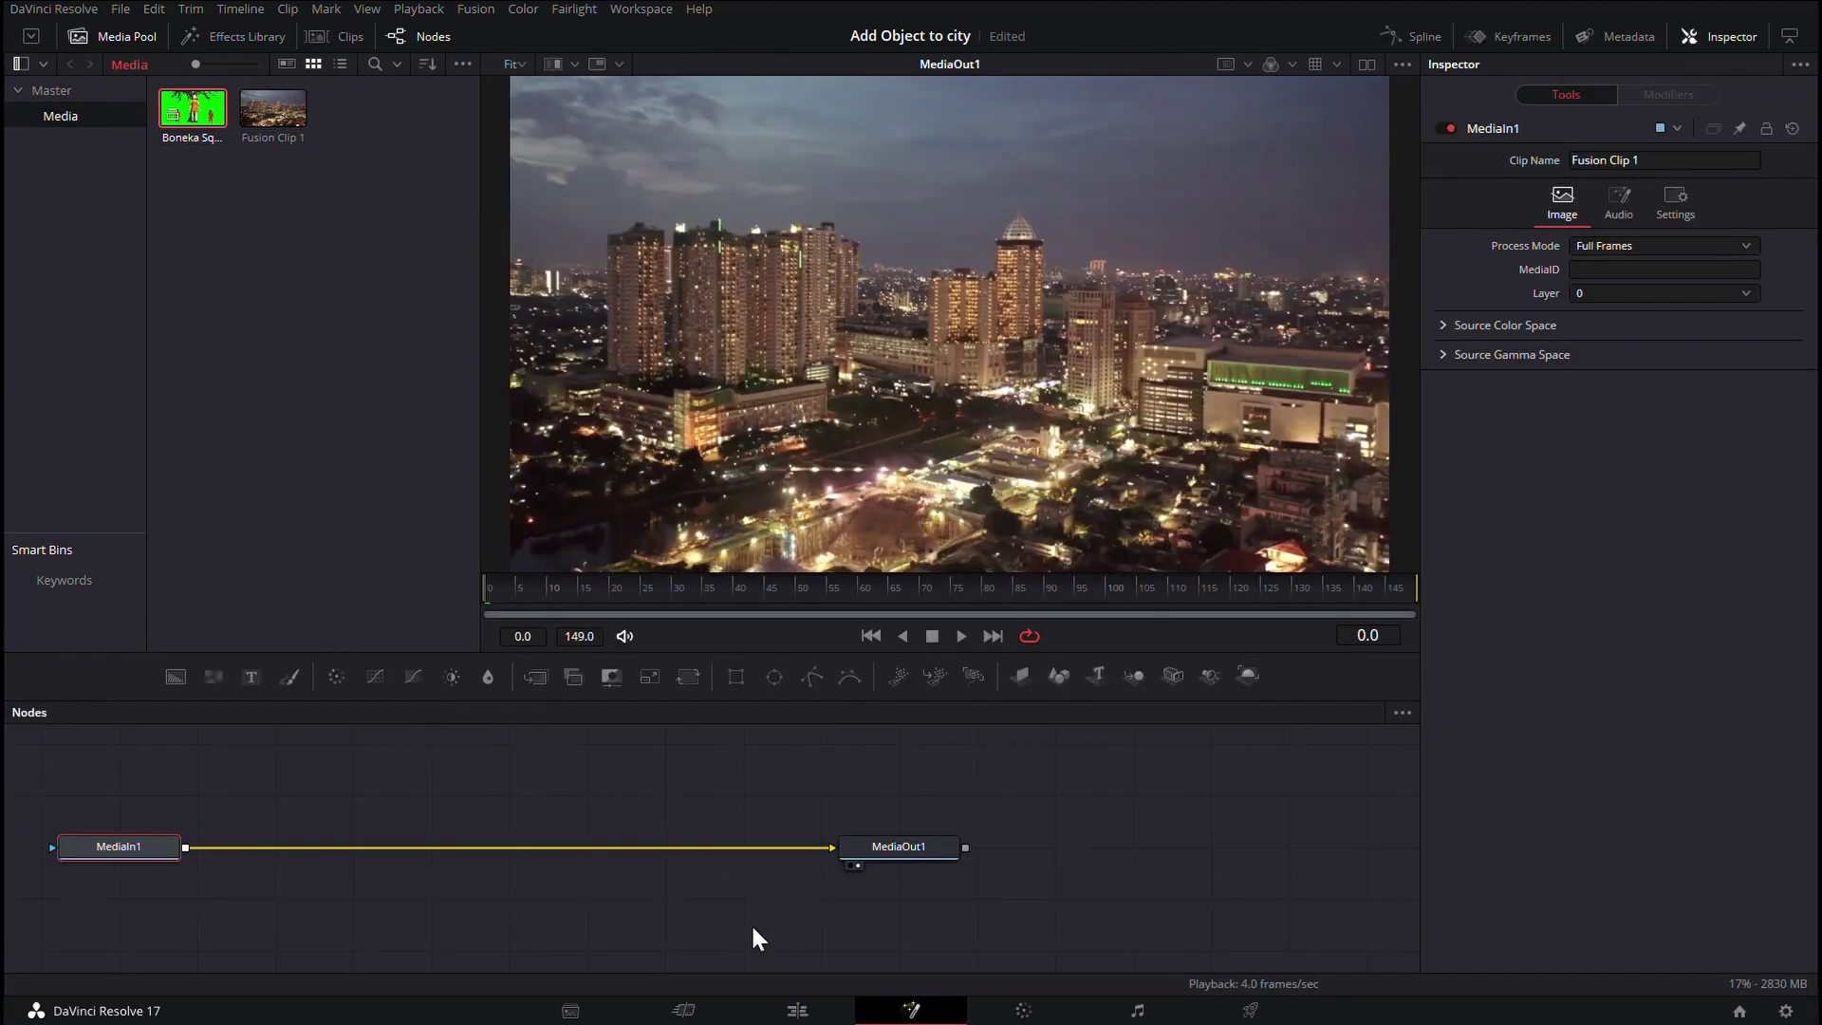
{"action": "scroll", "coordinate": [440, 846], "scroll_direction": "left", "scroll_amount": 4}
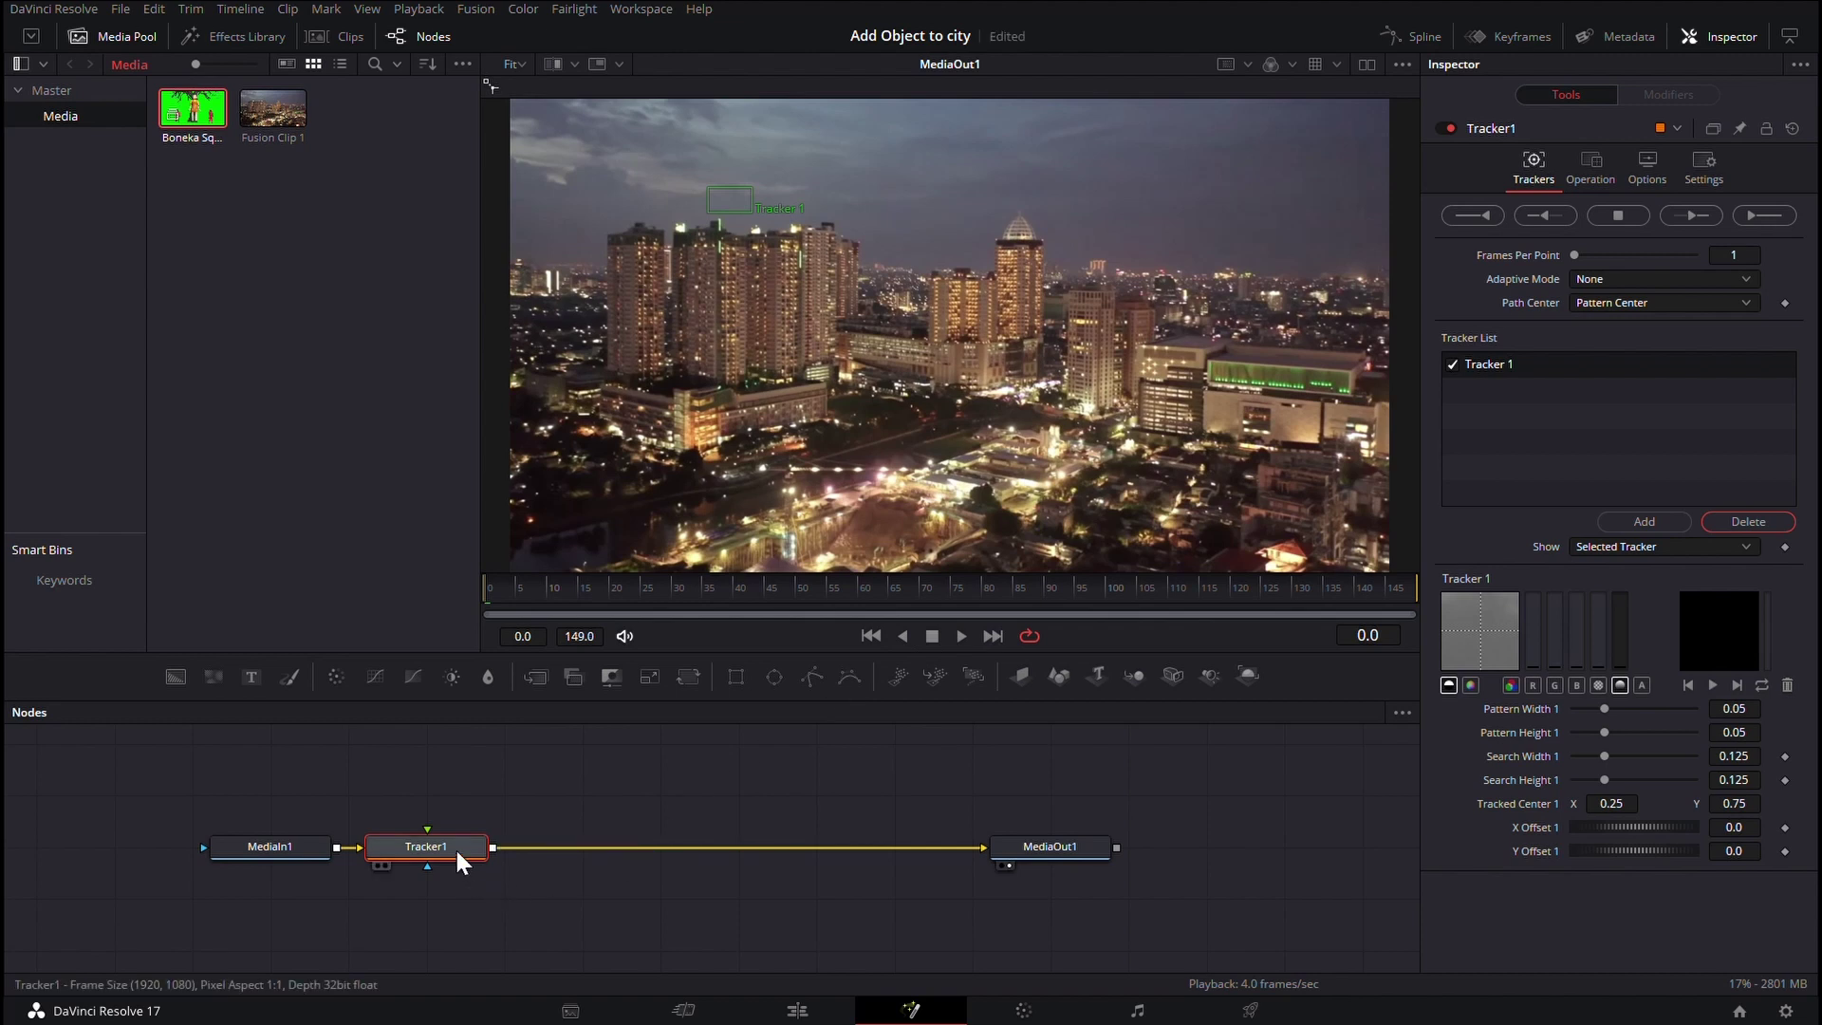
- Insert a Tracker1 node on the connection between MediaIn1 and MediaOut1
{"action": "left_click_drag", "start_coordinate": [424, 849], "coordinate": [500, 856]}
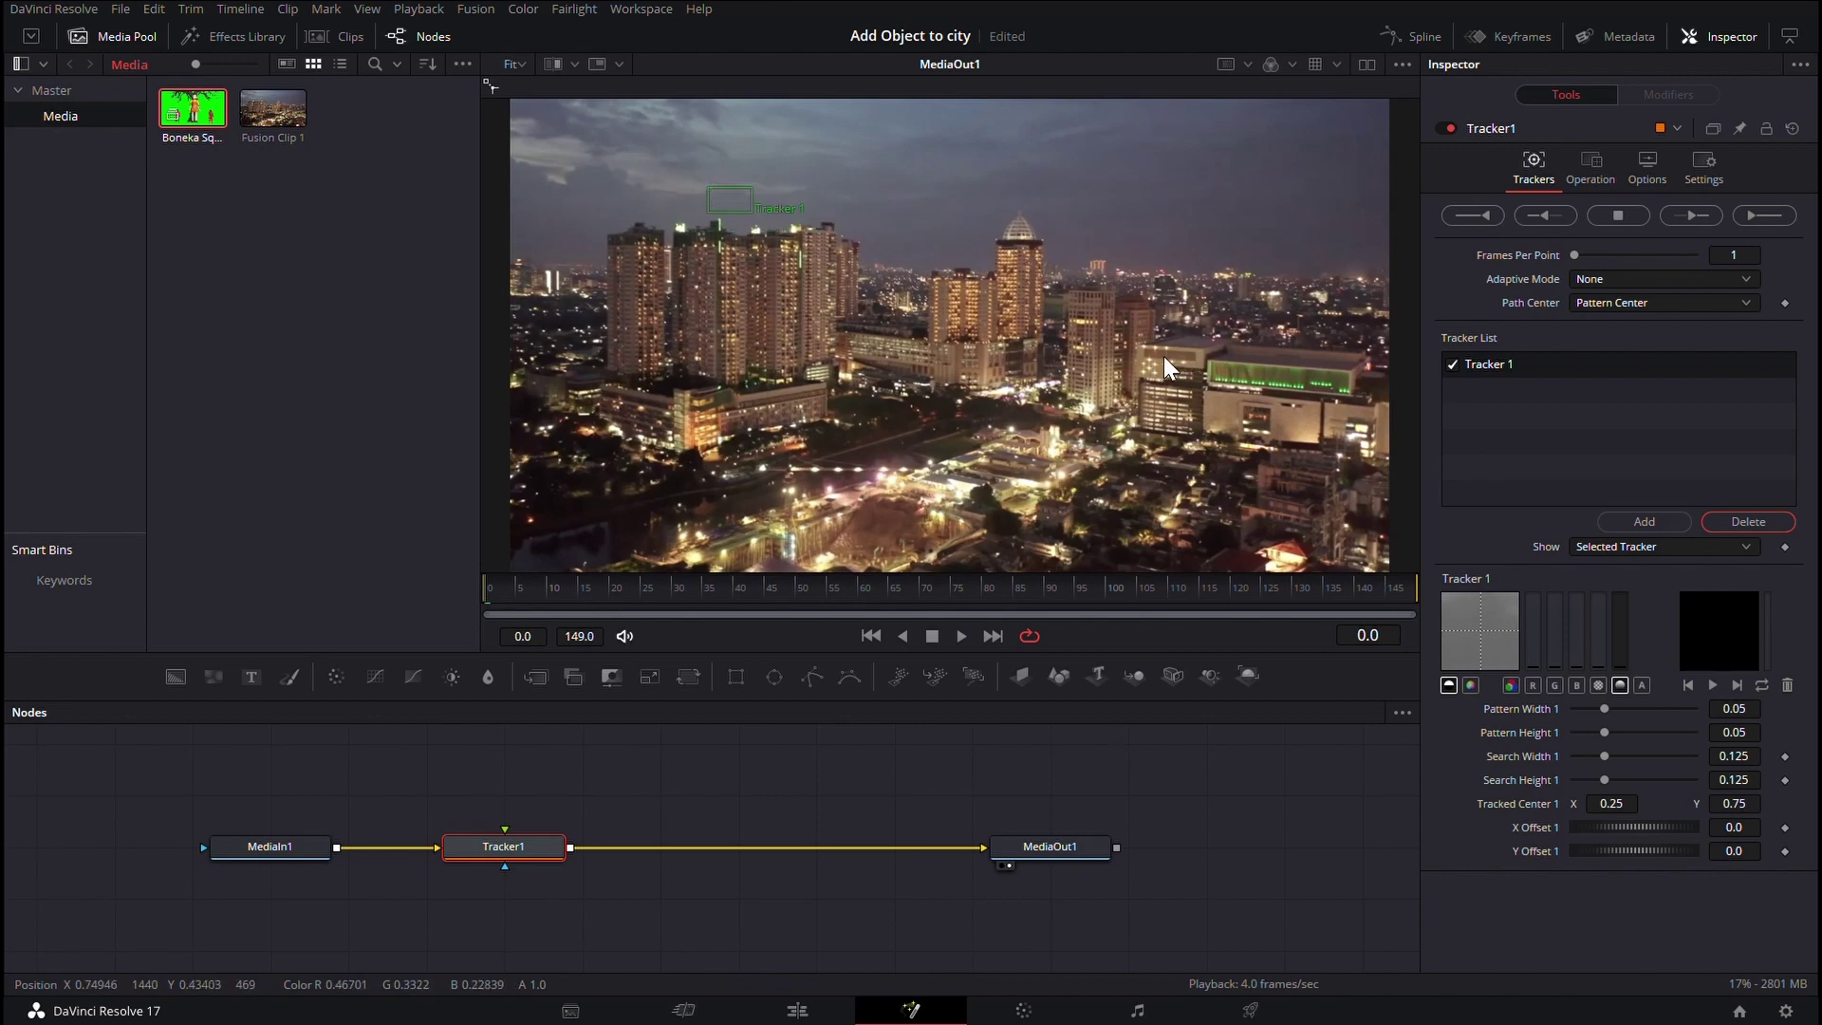
{"action": "scroll", "coordinate": [1162, 361], "scroll_direction": "up", "scroll_amount": 2}
{"action": "scroll", "coordinate": [1153, 356], "scroll_direction": "up", "scroll_amount": 3}
{"action": "scroll", "coordinate": [1143, 348], "scroll_direction": "up", "scroll_amount": 2}
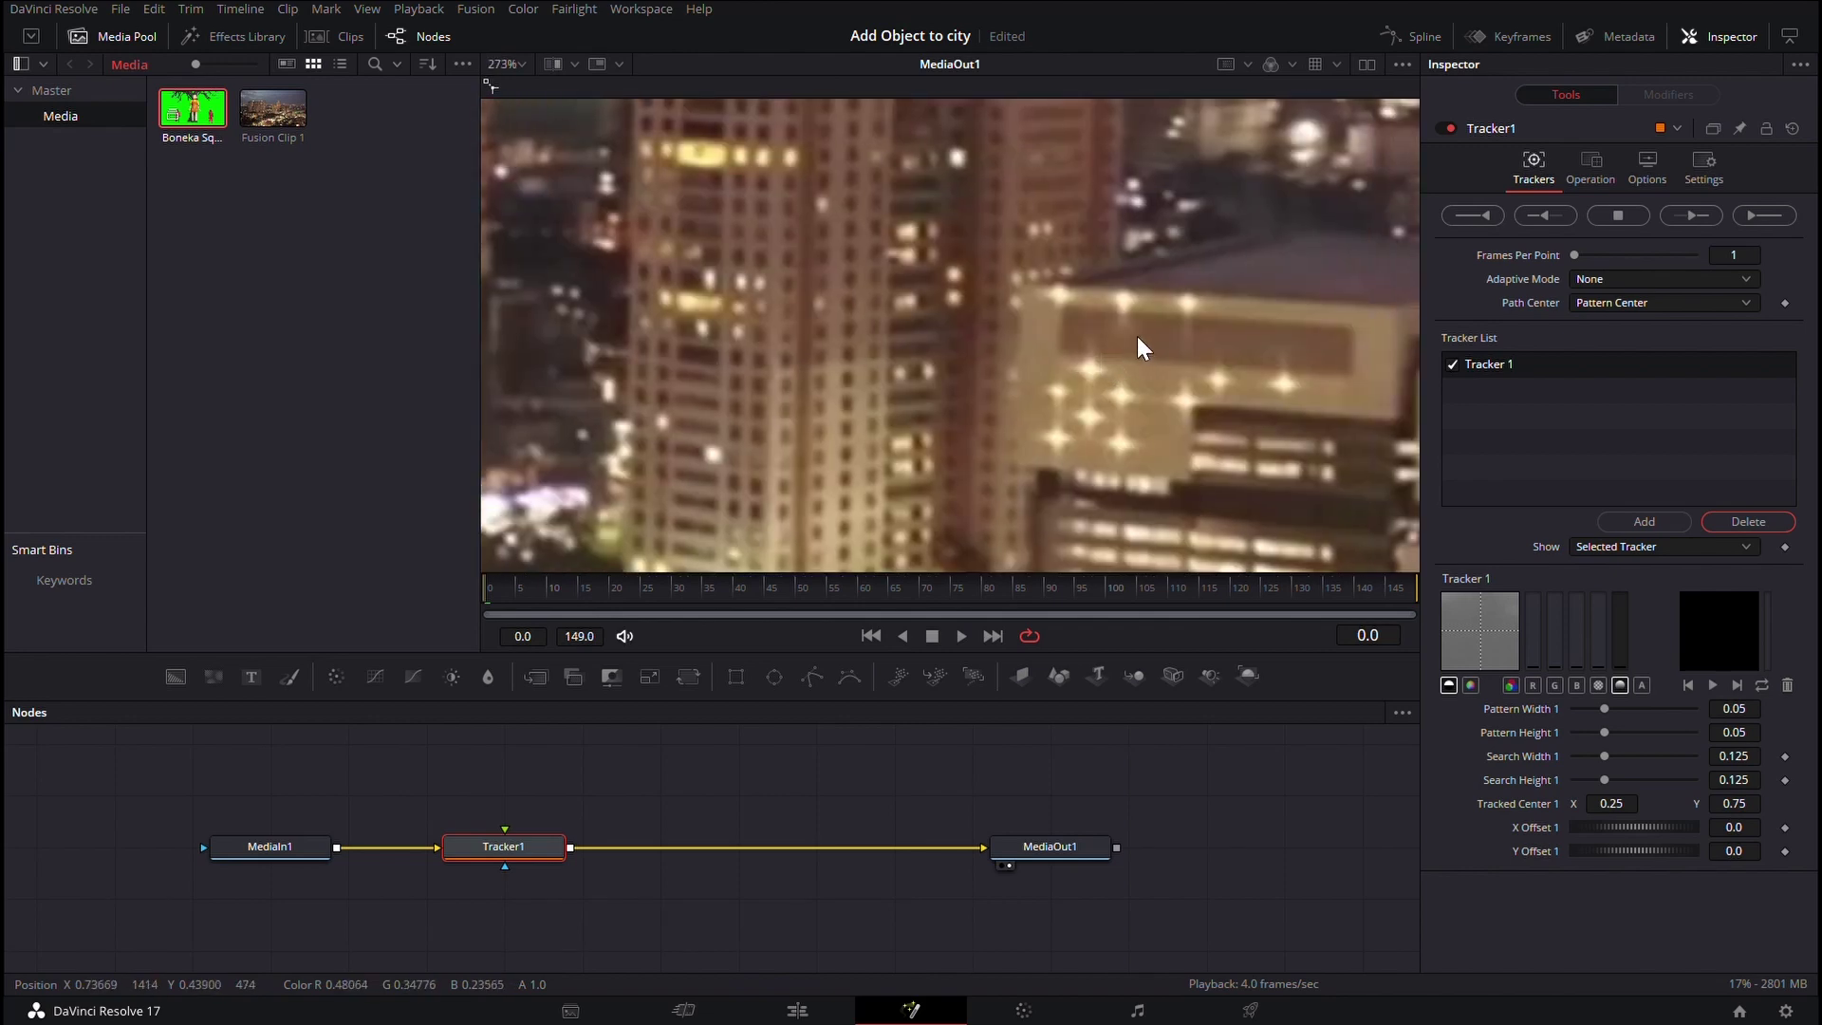
{"action": "scroll", "coordinate": [1129, 327], "scroll_direction": "up", "scroll_amount": 1}
{"action": "scroll", "coordinate": [1135, 327], "scroll_direction": "up", "scroll_amount": 1}
{"action": "scroll", "coordinate": [1136, 327], "scroll_direction": "up", "scroll_amount": 1}
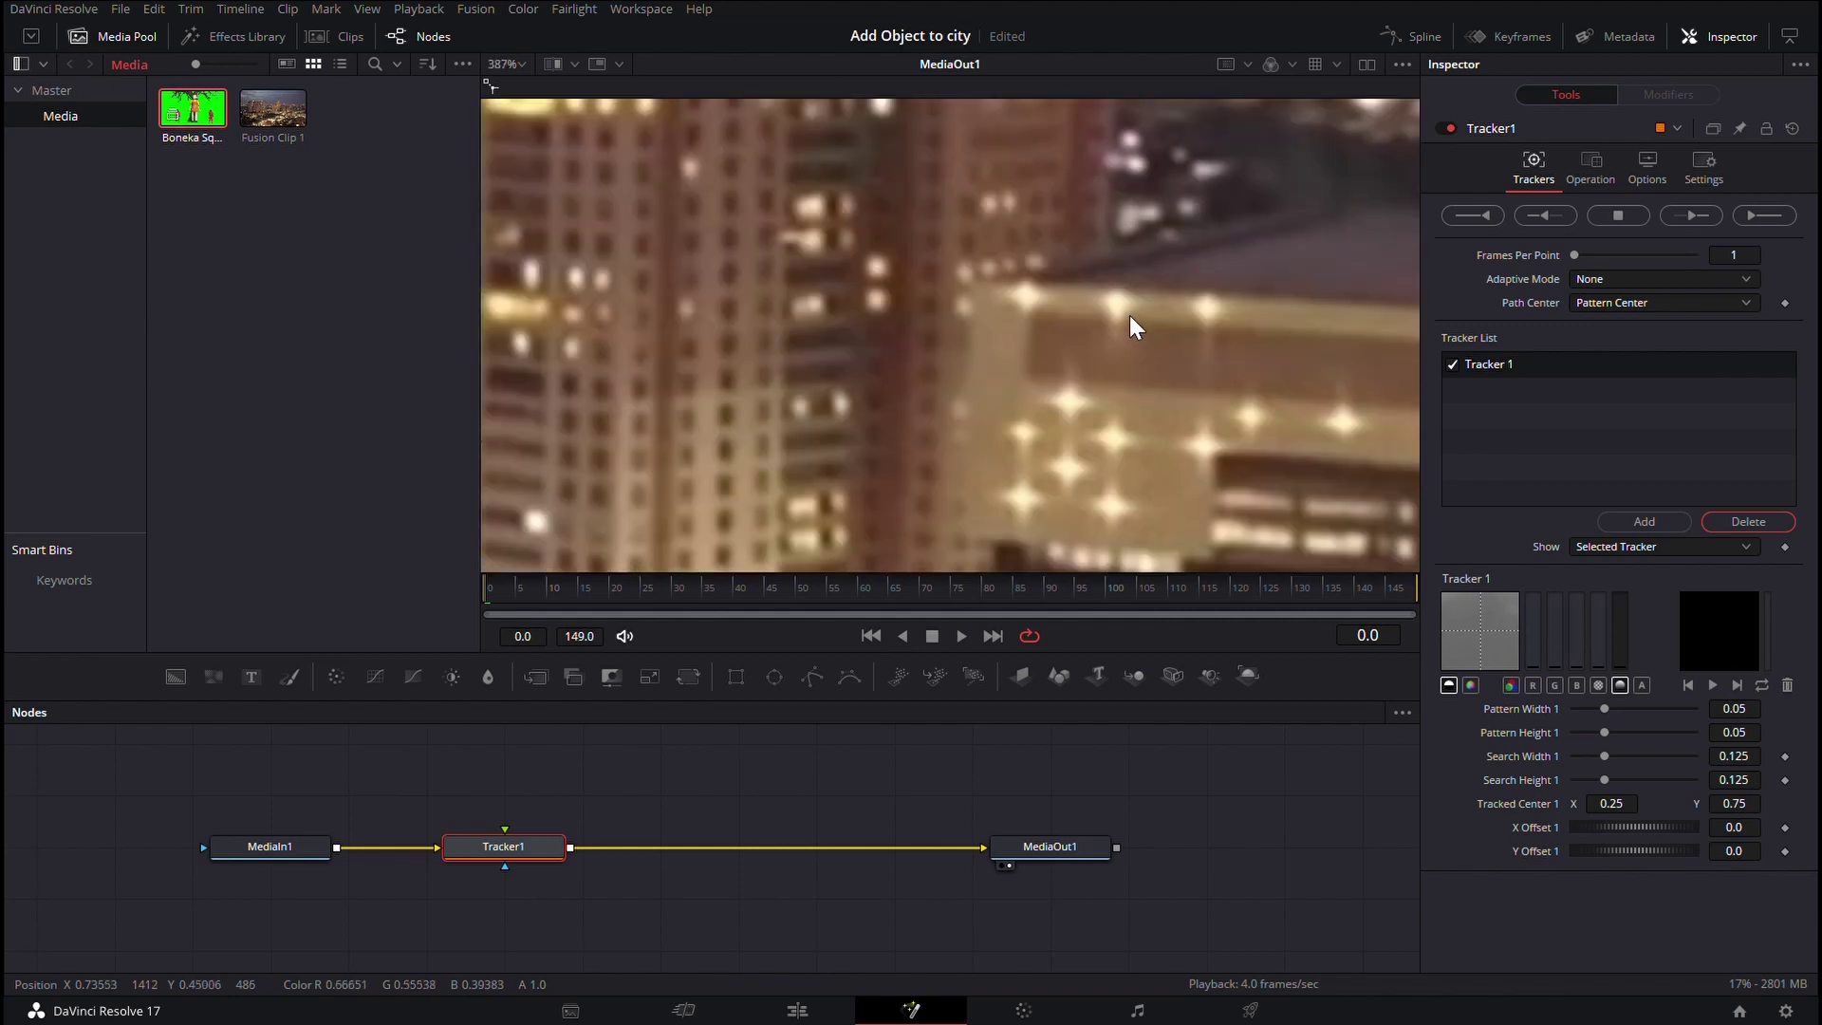
{"action": "scroll", "coordinate": [1136, 328], "scroll_direction": "down", "scroll_amount": 2}
{"action": "scroll", "coordinate": [1135, 328], "scroll_direction": "down", "scroll_amount": 4}
{"action": "scroll", "coordinate": [1136, 328], "scroll_direction": "down", "scroll_amount": 2}
{"action": "scroll", "coordinate": [1136, 327], "scroll_direction": "down", "scroll_amount": 1}
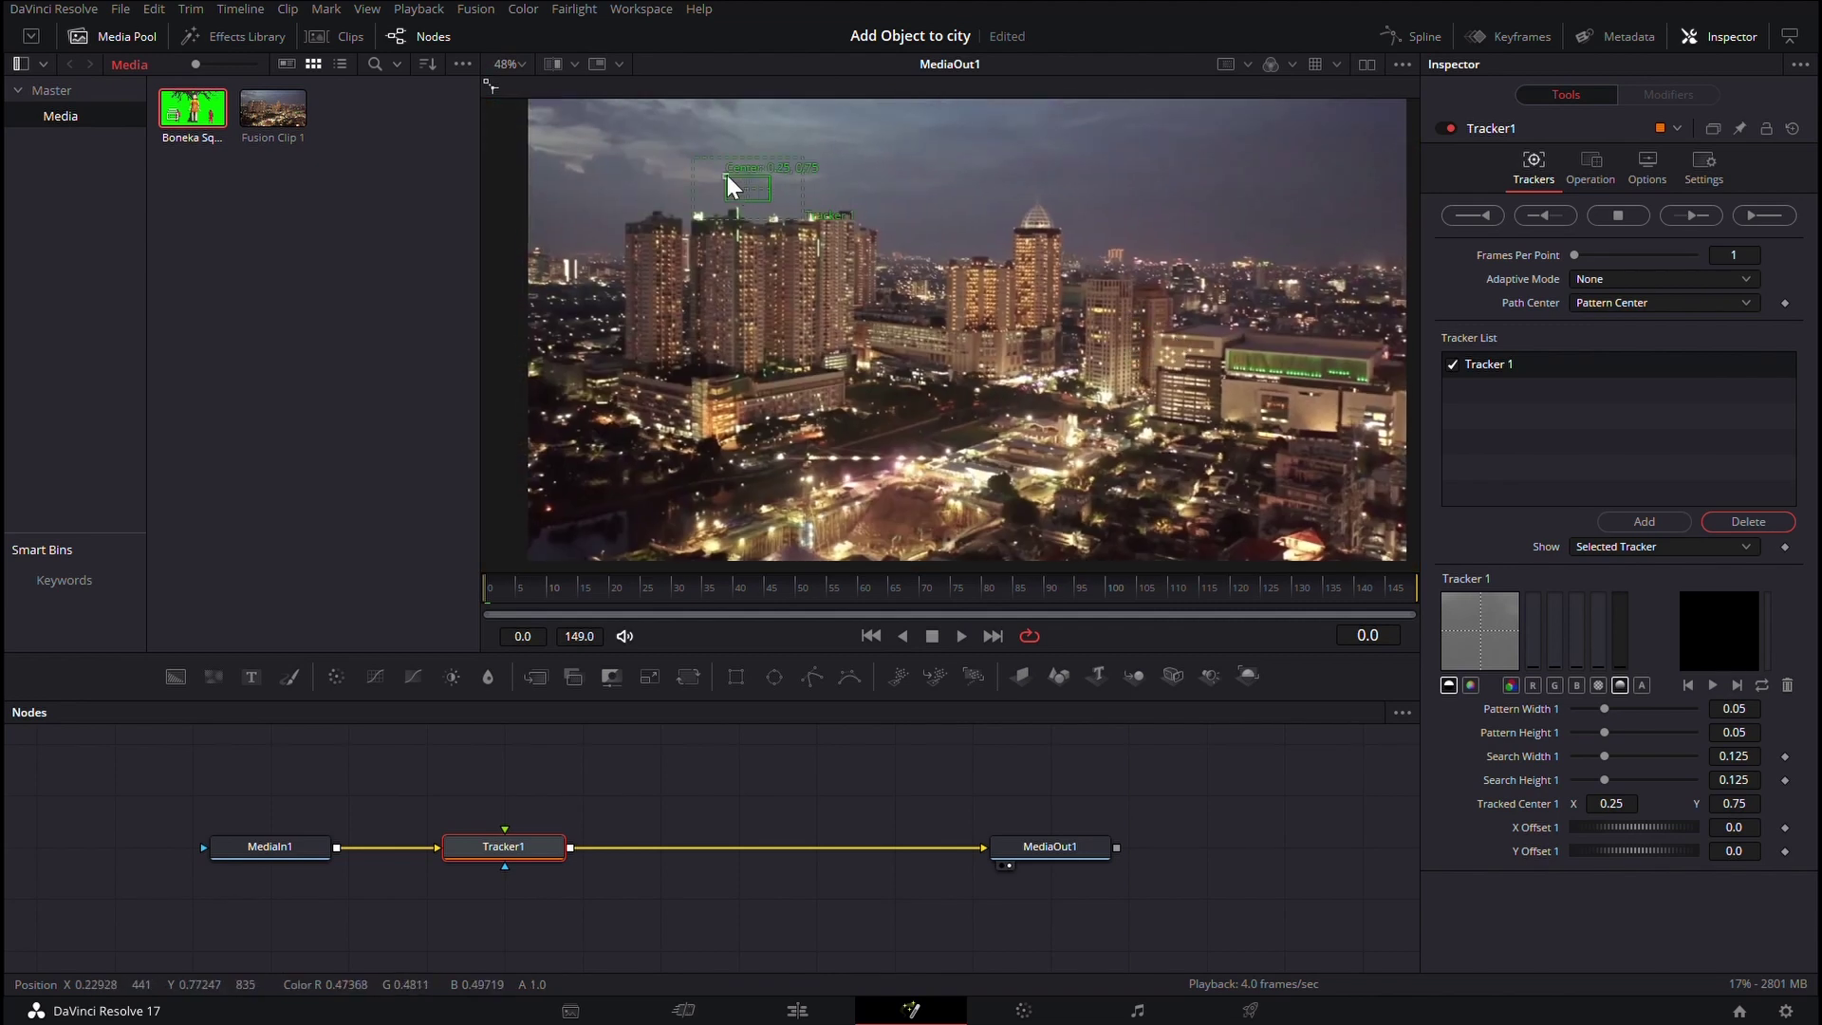
- Move Tracker 1 onto a bright light on the right-centre building
{"action": "mouse_move", "coordinate": [726, 187]}
{"action": "left_mouse_down"}
{"action": "mouse_move", "coordinate": [1183, 338]}
{"action": "mouse_move", "coordinate": [1156, 337]}
{"action": "left_mouse_up"}
{"action": "scroll", "coordinate": [1157, 336], "scroll_direction": "up", "scroll_amount": 2}
{"action": "scroll", "coordinate": [1158, 337], "scroll_direction": "up", "scroll_amount": 2}
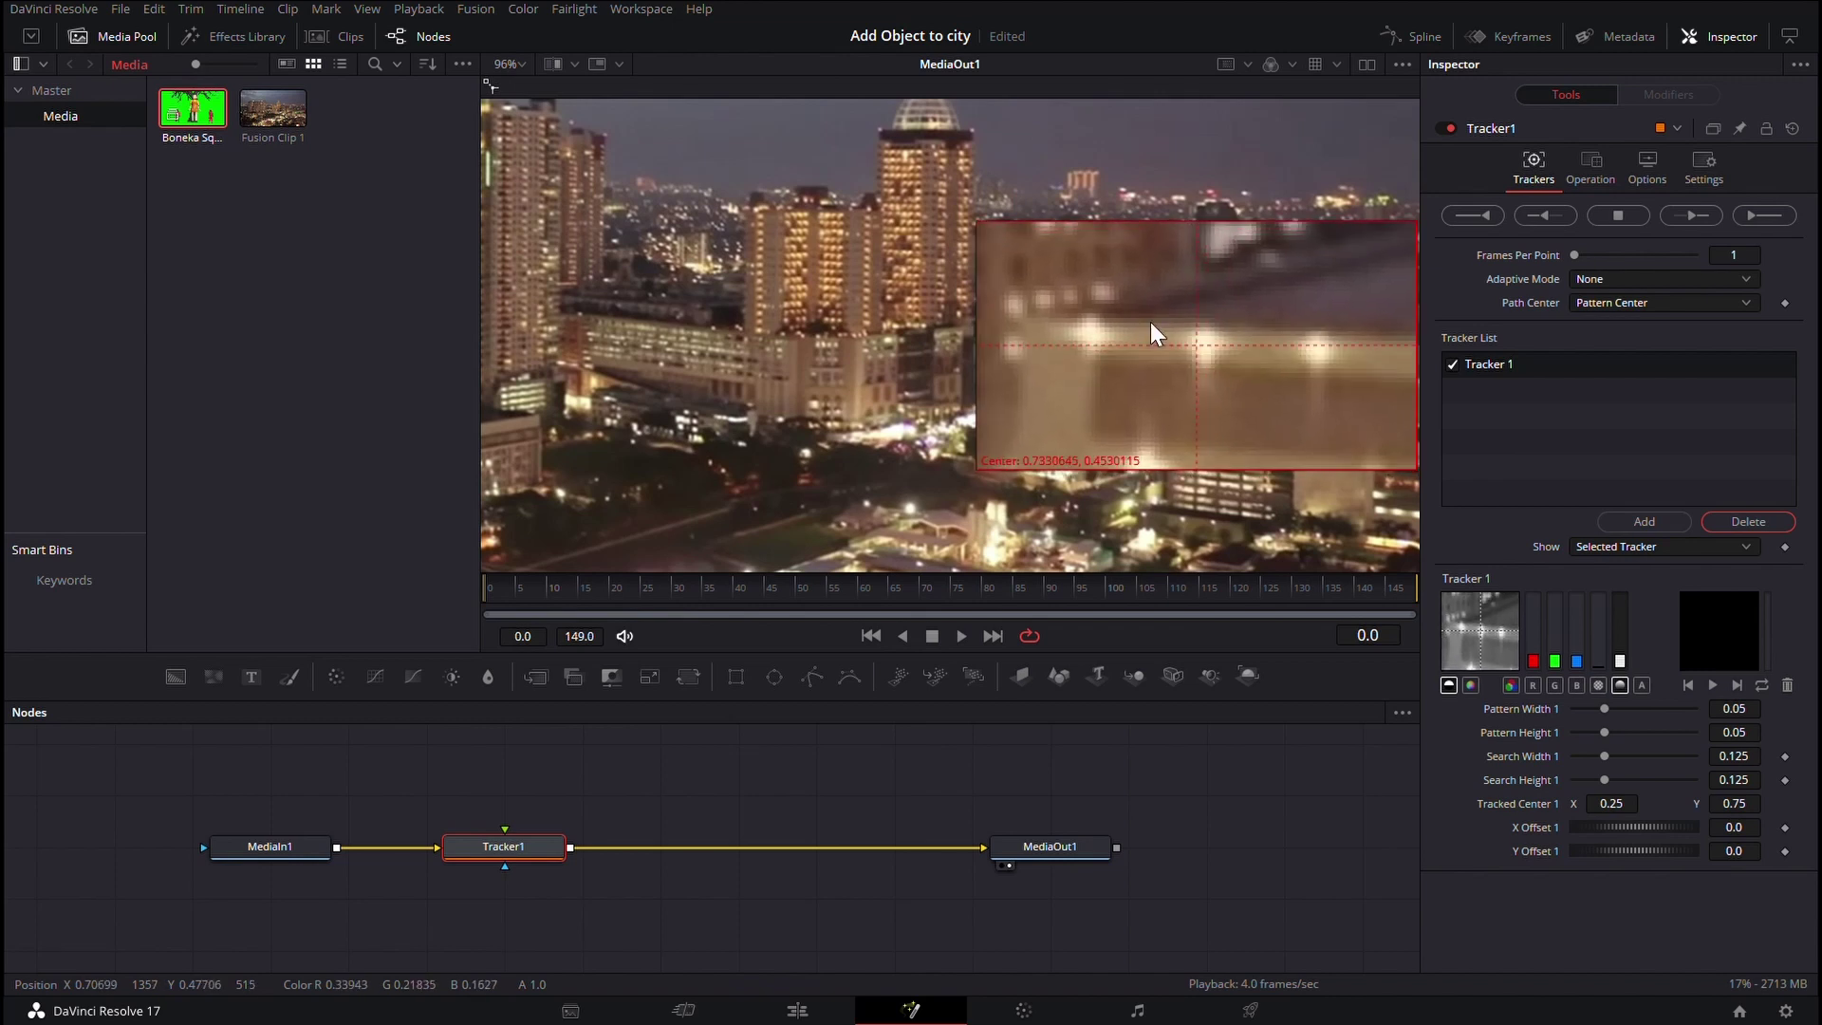
{"action": "mouse_move", "coordinate": [1155, 337]}
{"action": "left_mouse_down"}
{"action": "mouse_move", "coordinate": [1151, 364]}
{"action": "mouse_move", "coordinate": [1210, 351]}
{"action": "mouse_move", "coordinate": [1205, 329]}
{"action": "left_mouse_up"}
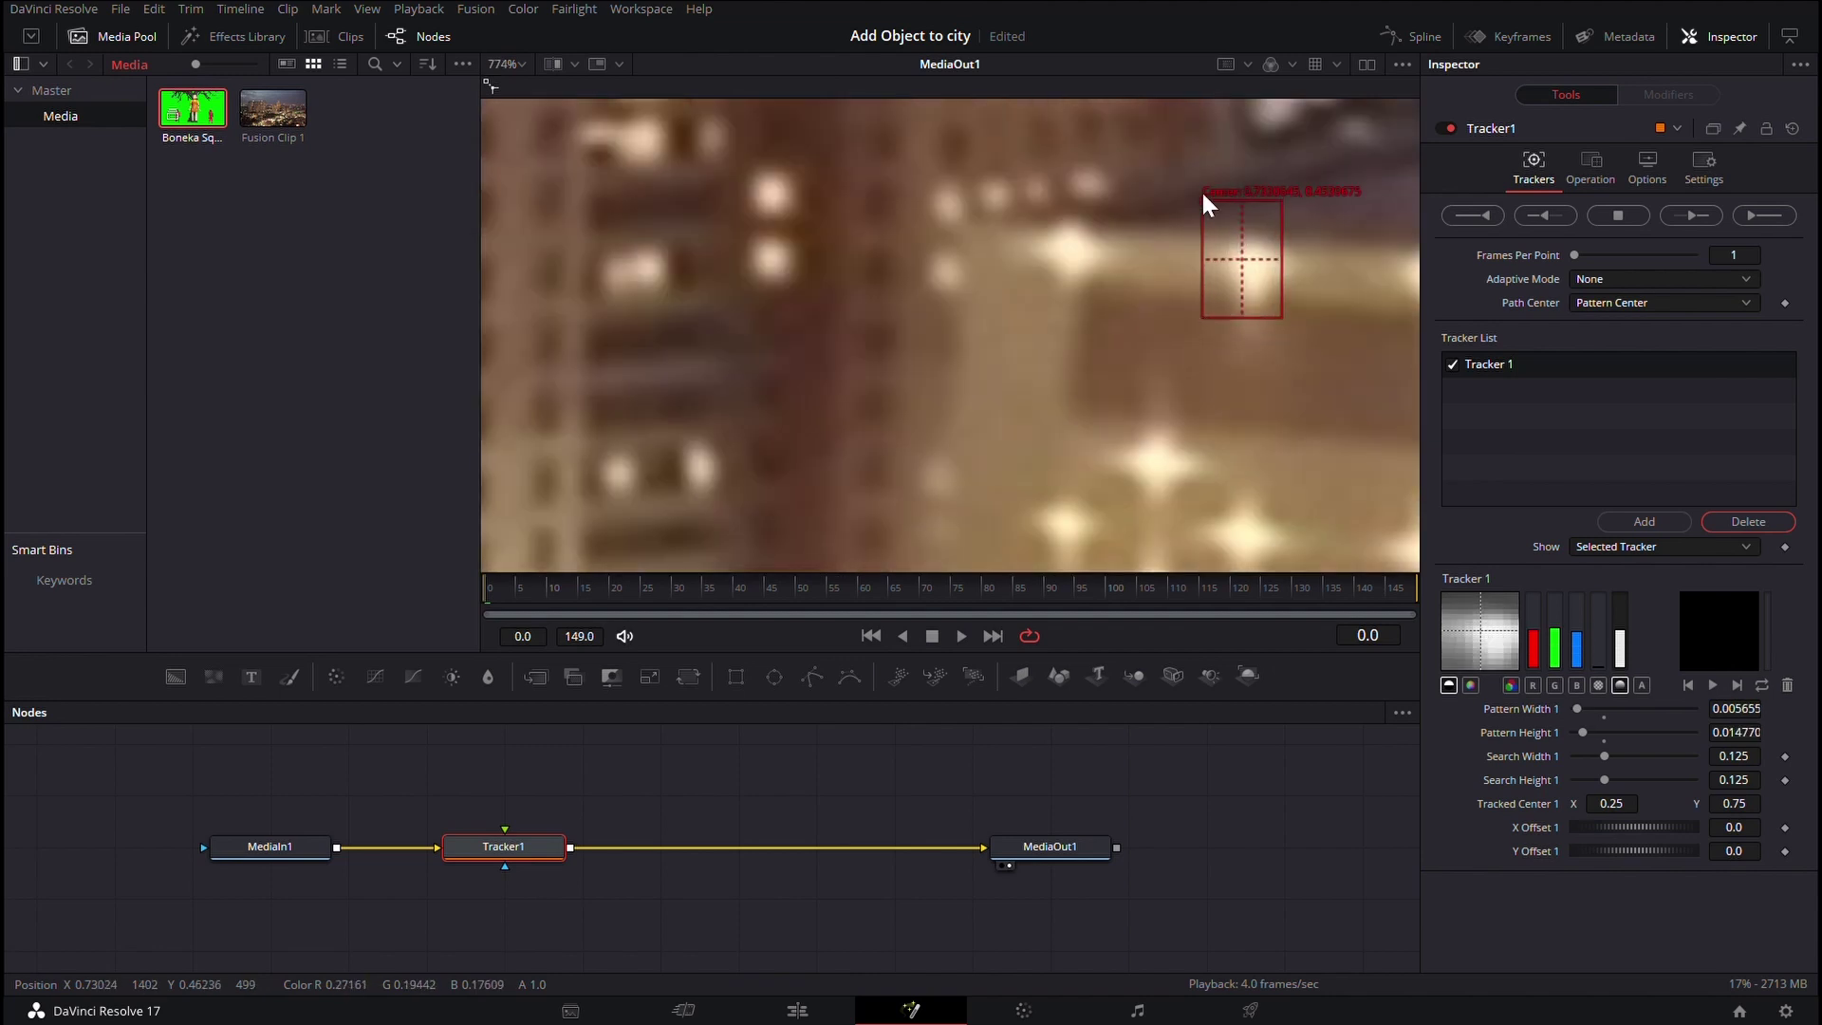
- Shrink the tracker's pattern and search boxes tightly around the light
{"action": "mouse_move", "coordinate": [1203, 202]}
{"action": "left_mouse_down"}
{"action": "mouse_move", "coordinate": [1242, 218]}
{"action": "mouse_move", "coordinate": [1212, 284]}
{"action": "left_mouse_up"}
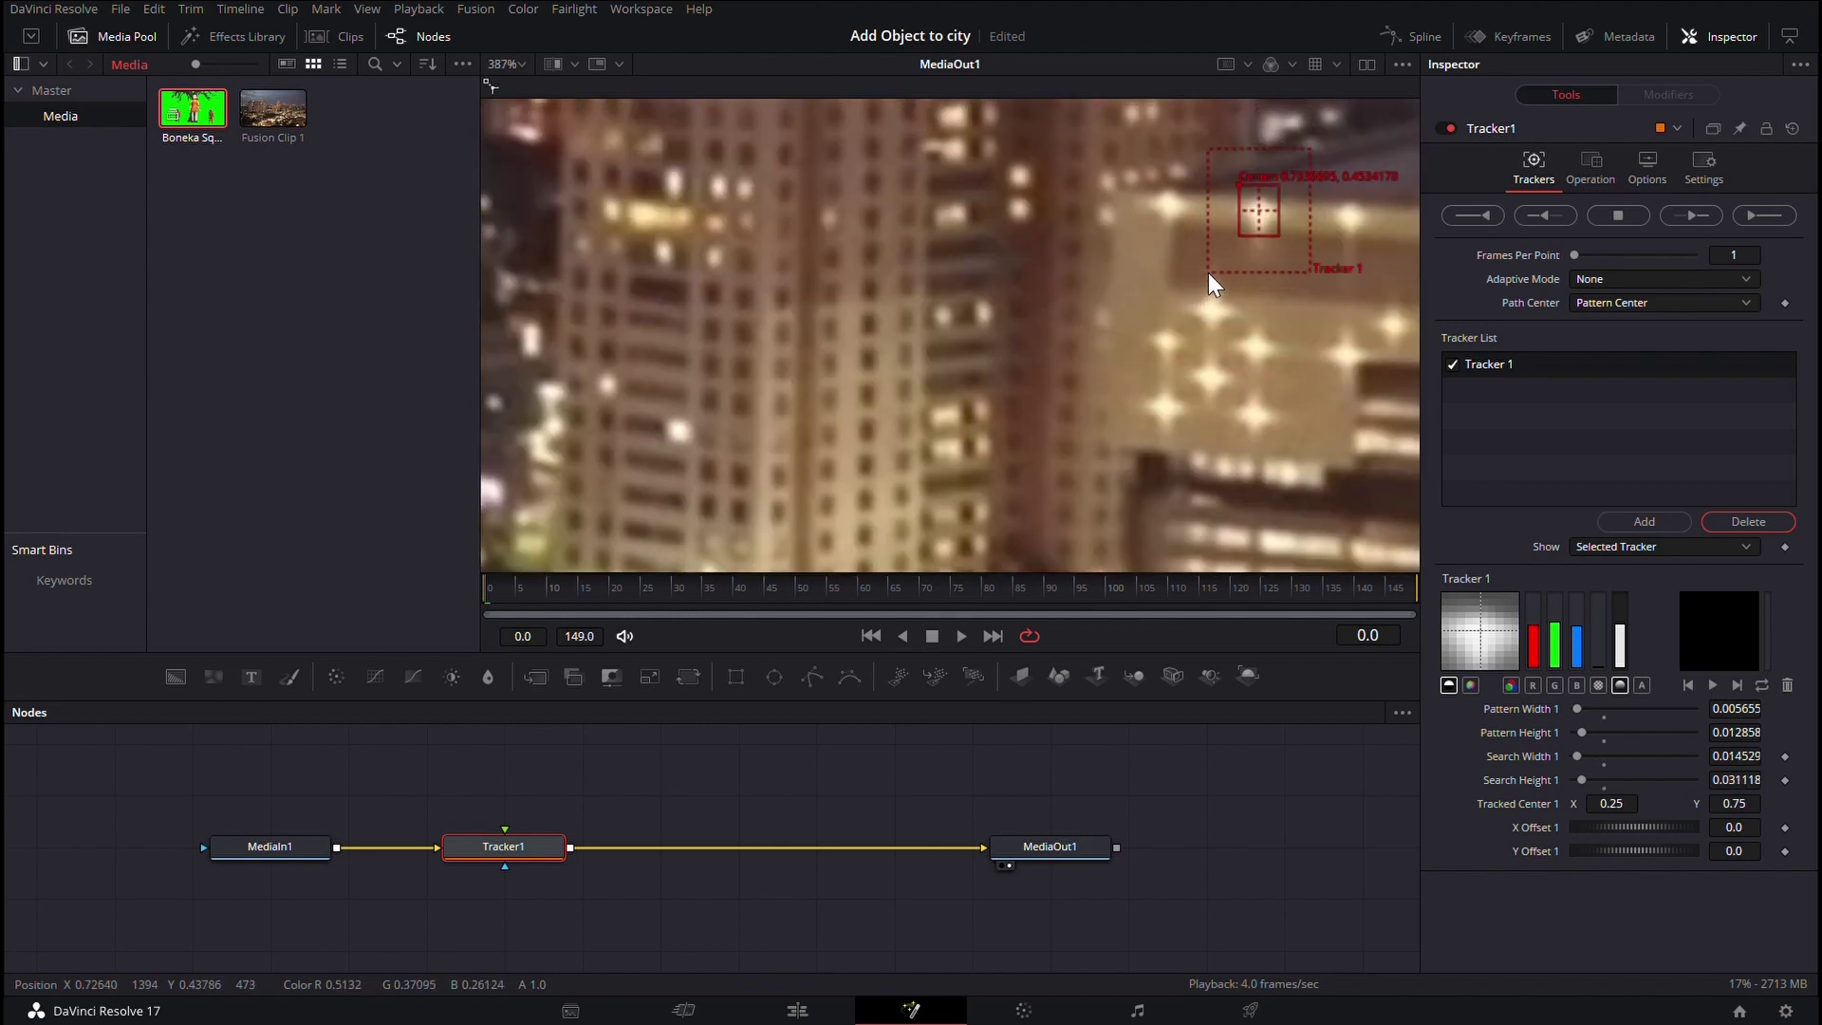
{"action": "scroll", "coordinate": [1219, 275], "scroll_direction": "up", "scroll_amount": 1}
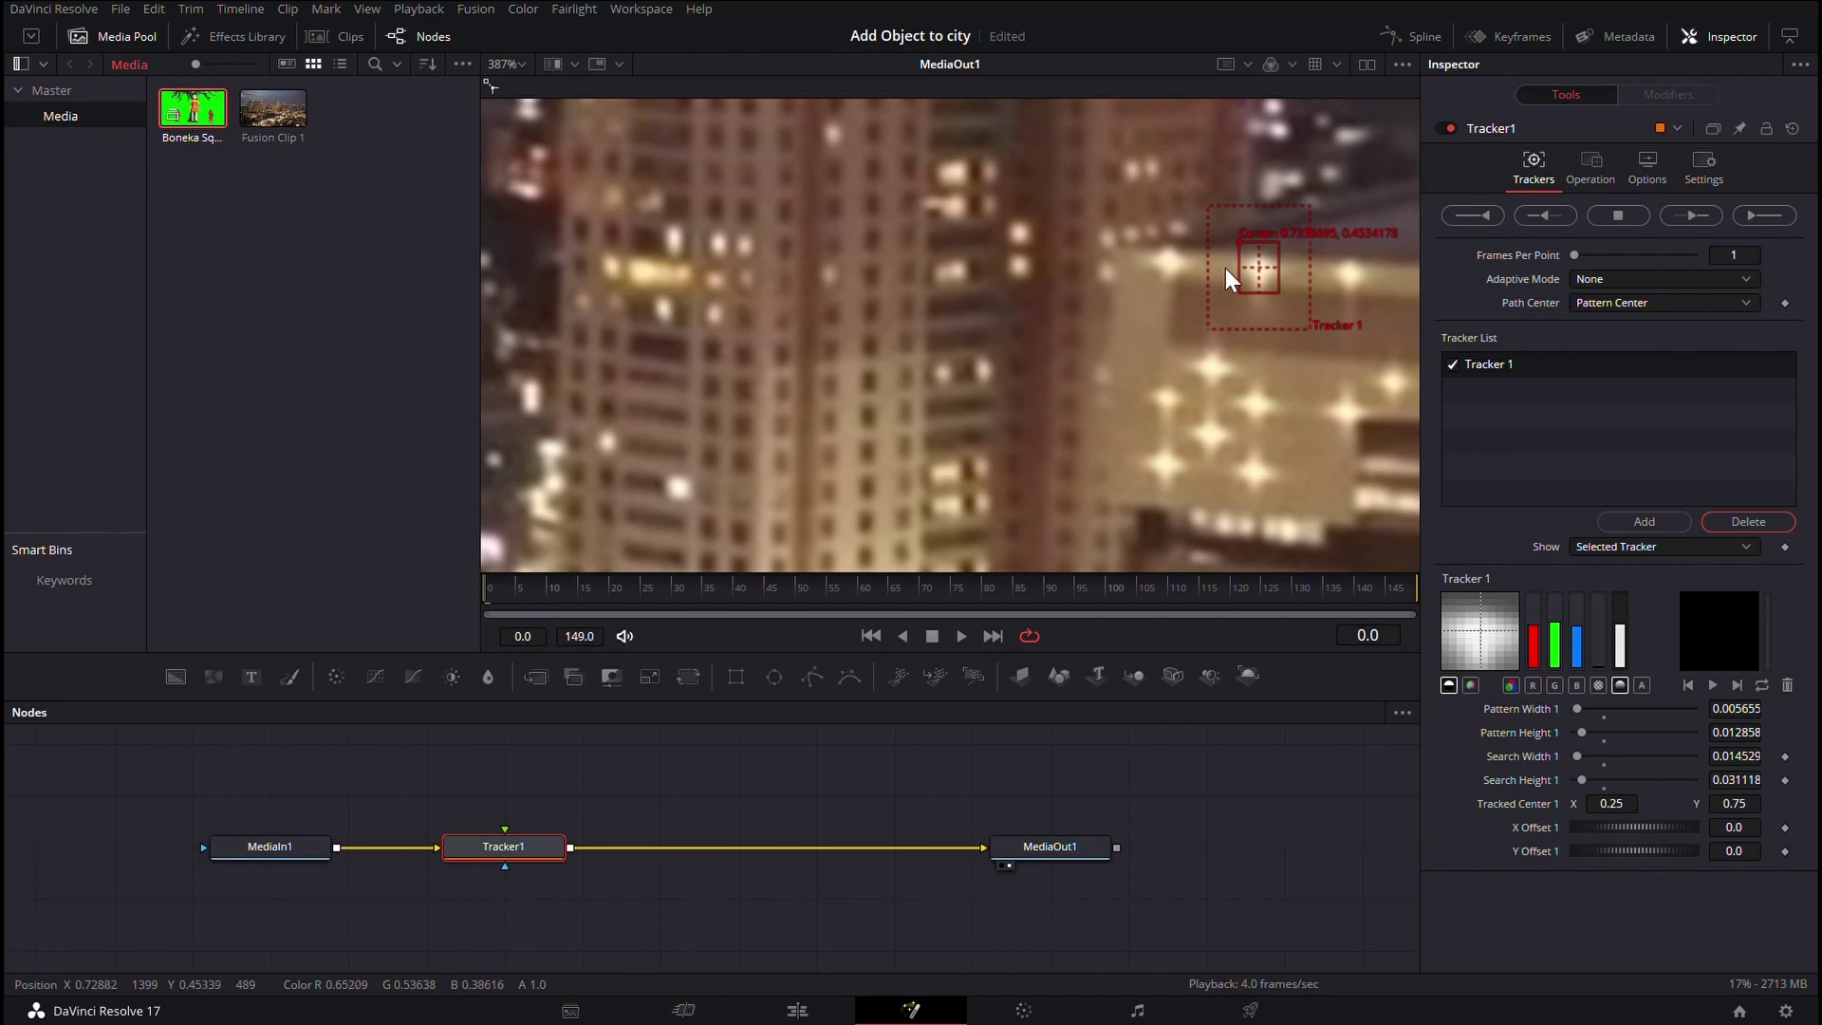
{"action": "left_click_drag", "start_coordinate": [1225, 277], "coordinate": [1226, 278]}
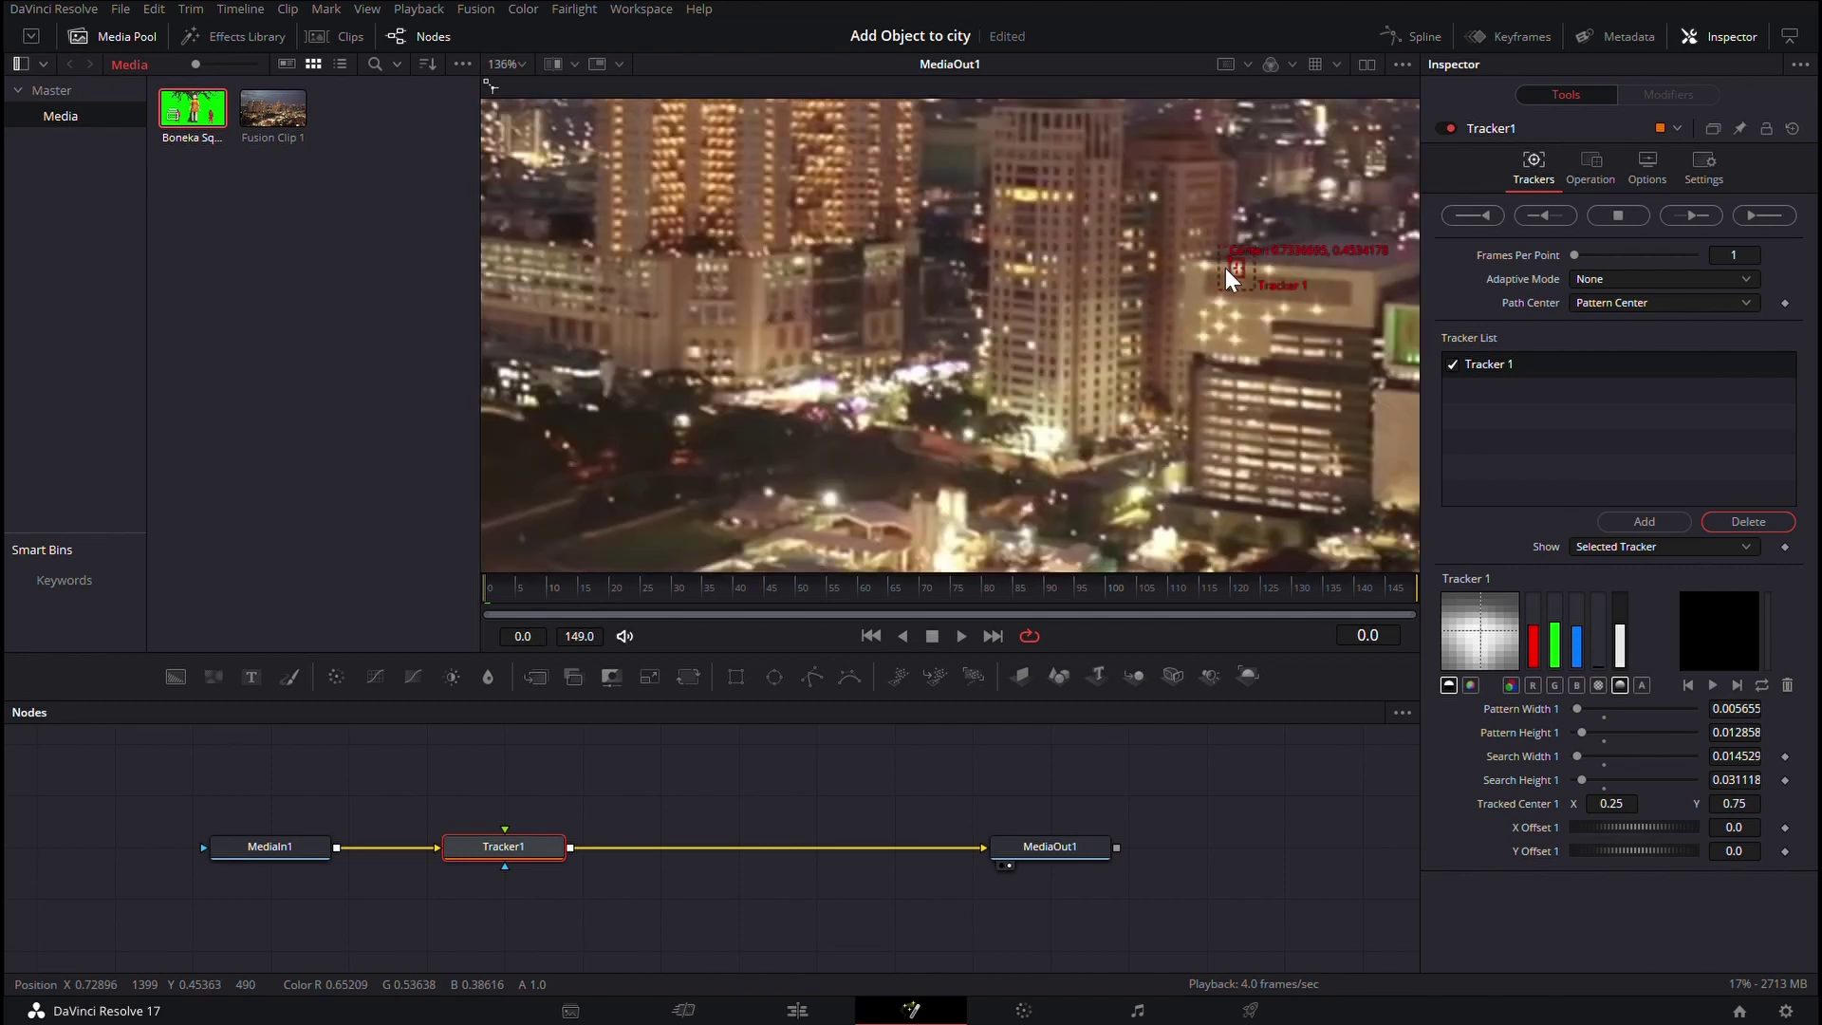
- Run Track Forward on Tracker1 through frame 149, leaving a motion path across the shot
{"action": "left_click", "coordinate": [1759, 221]}
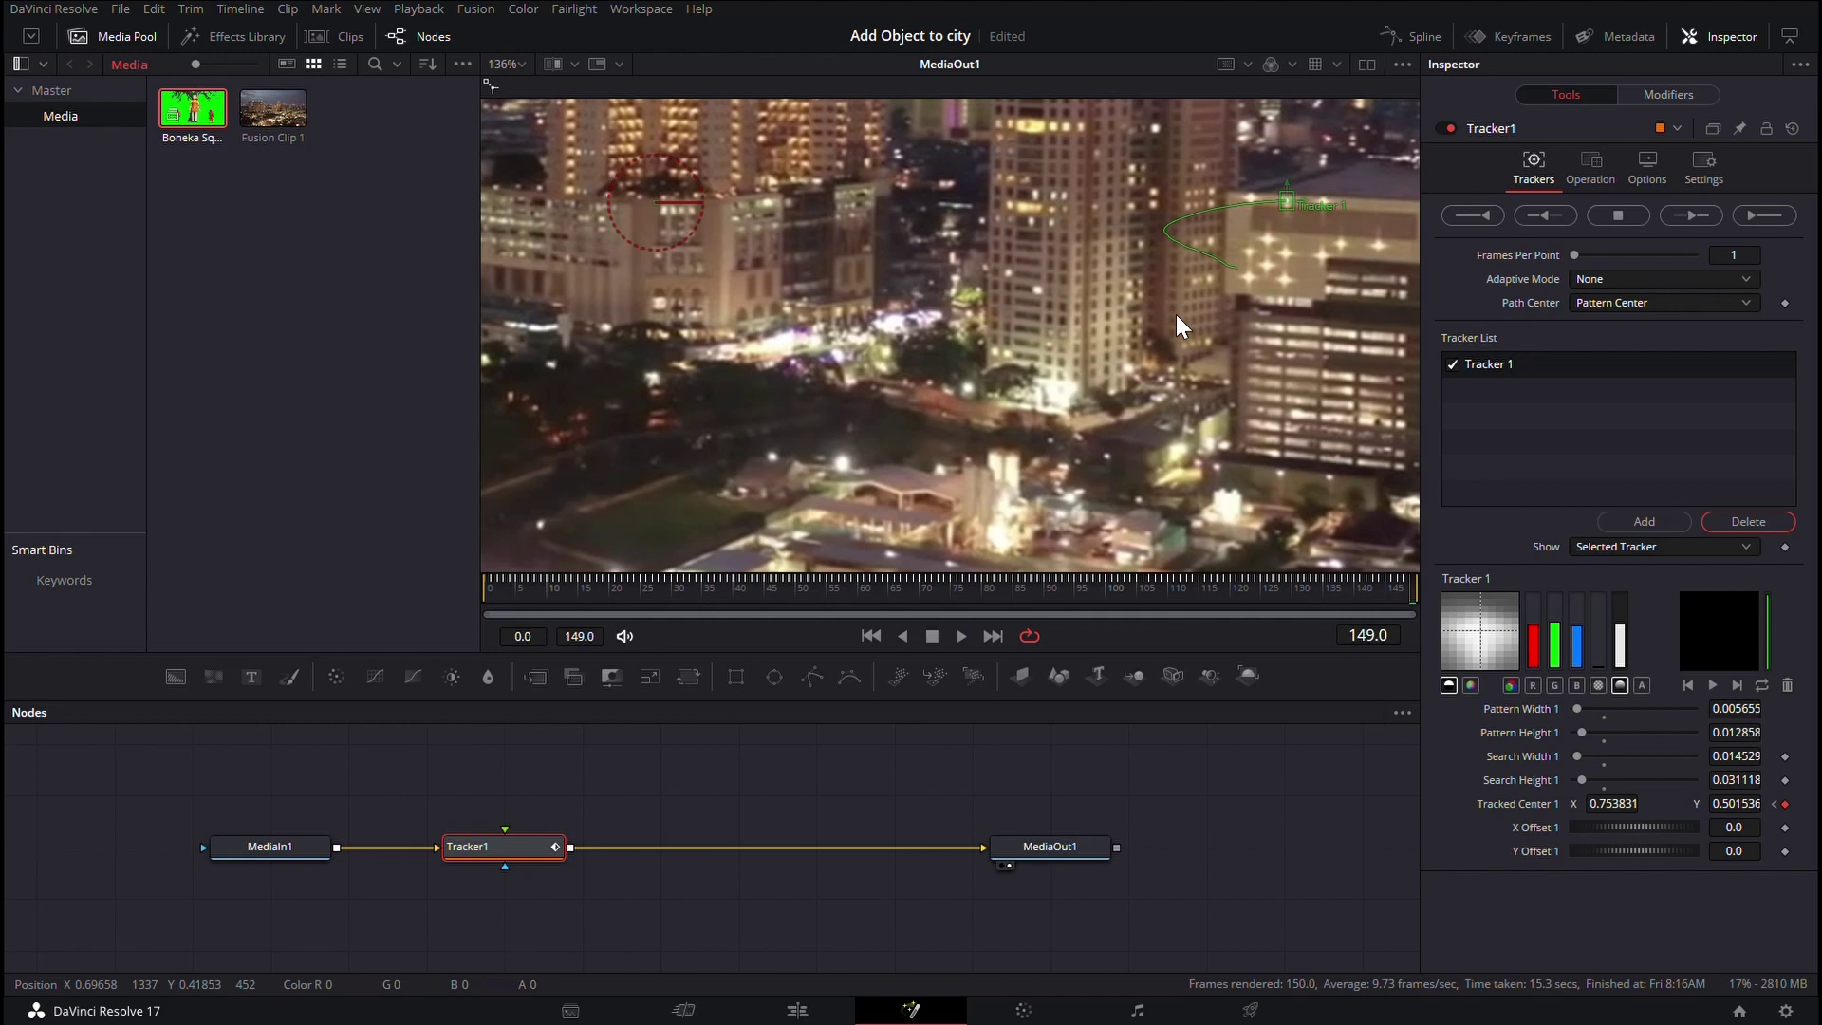
{"action": "scroll", "coordinate": [1043, 327], "scroll_direction": "down", "scroll_amount": 5}
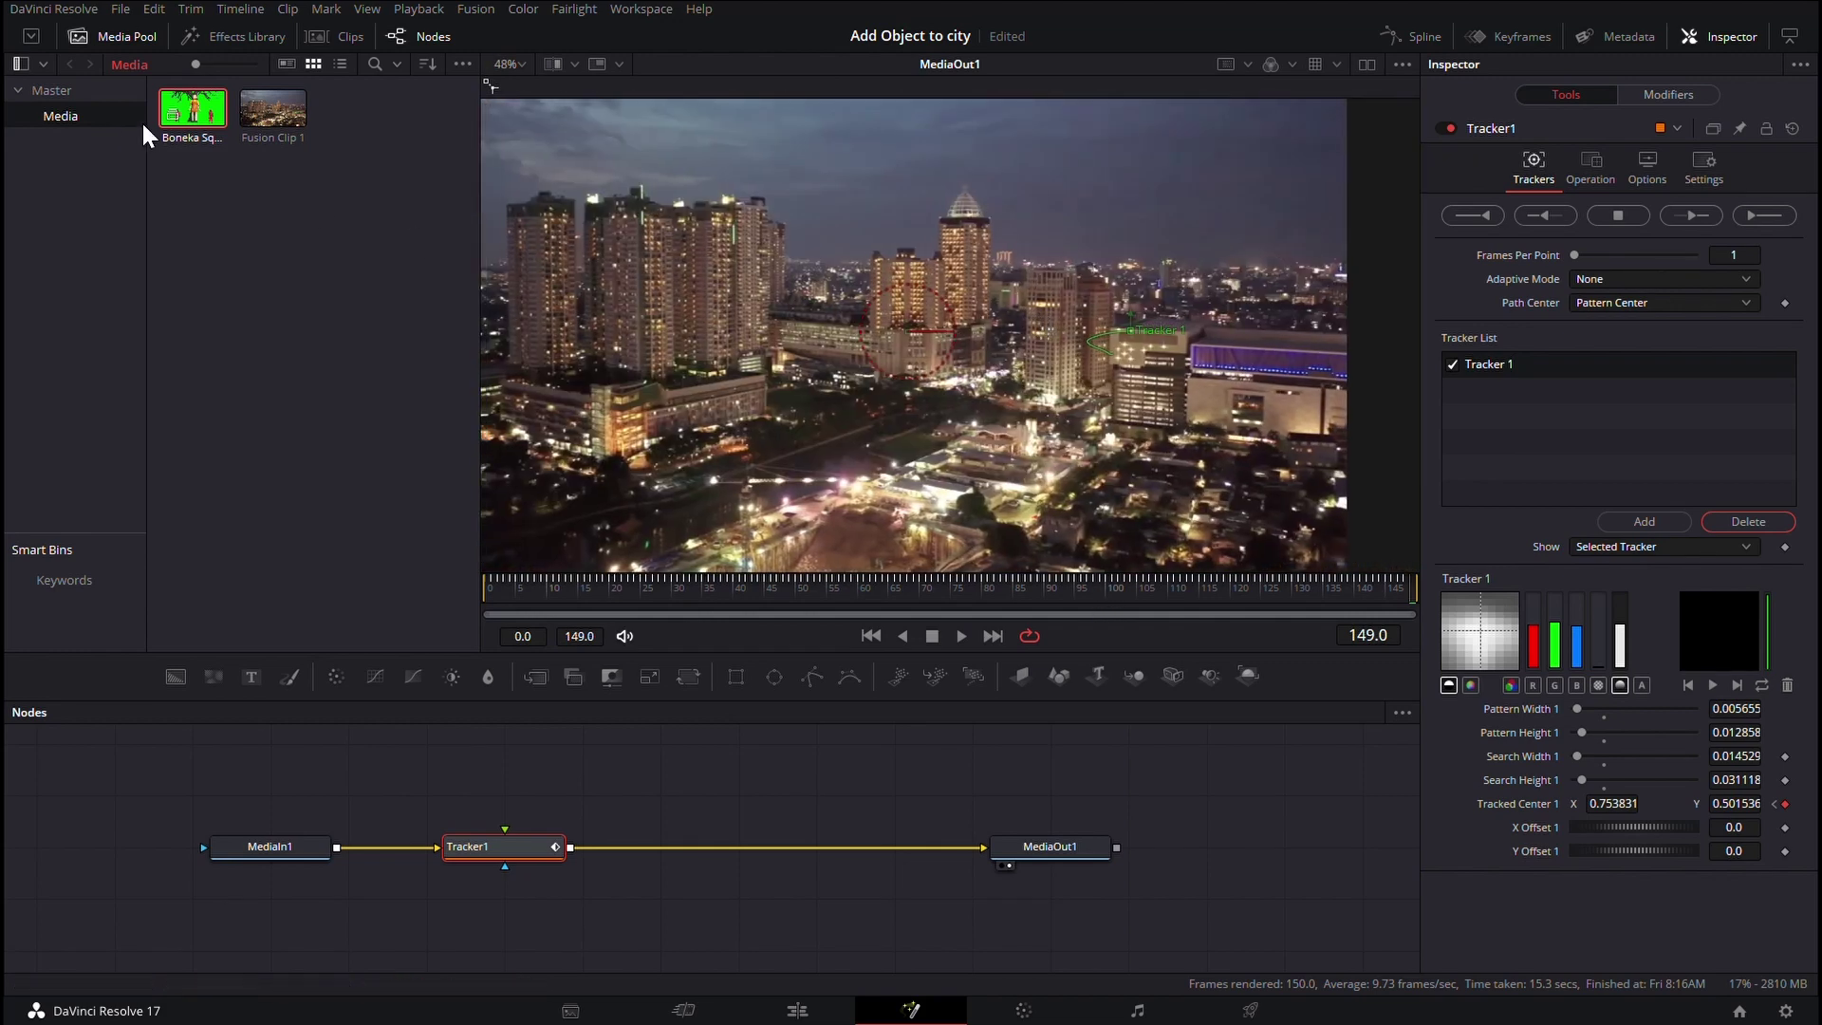
- Add the Boneka Squid Game clip as MediaIn2 and connect it to Tracker1's foreground input
{"action": "left_click_drag", "start_coordinate": [201, 113], "coordinate": [453, 749]}
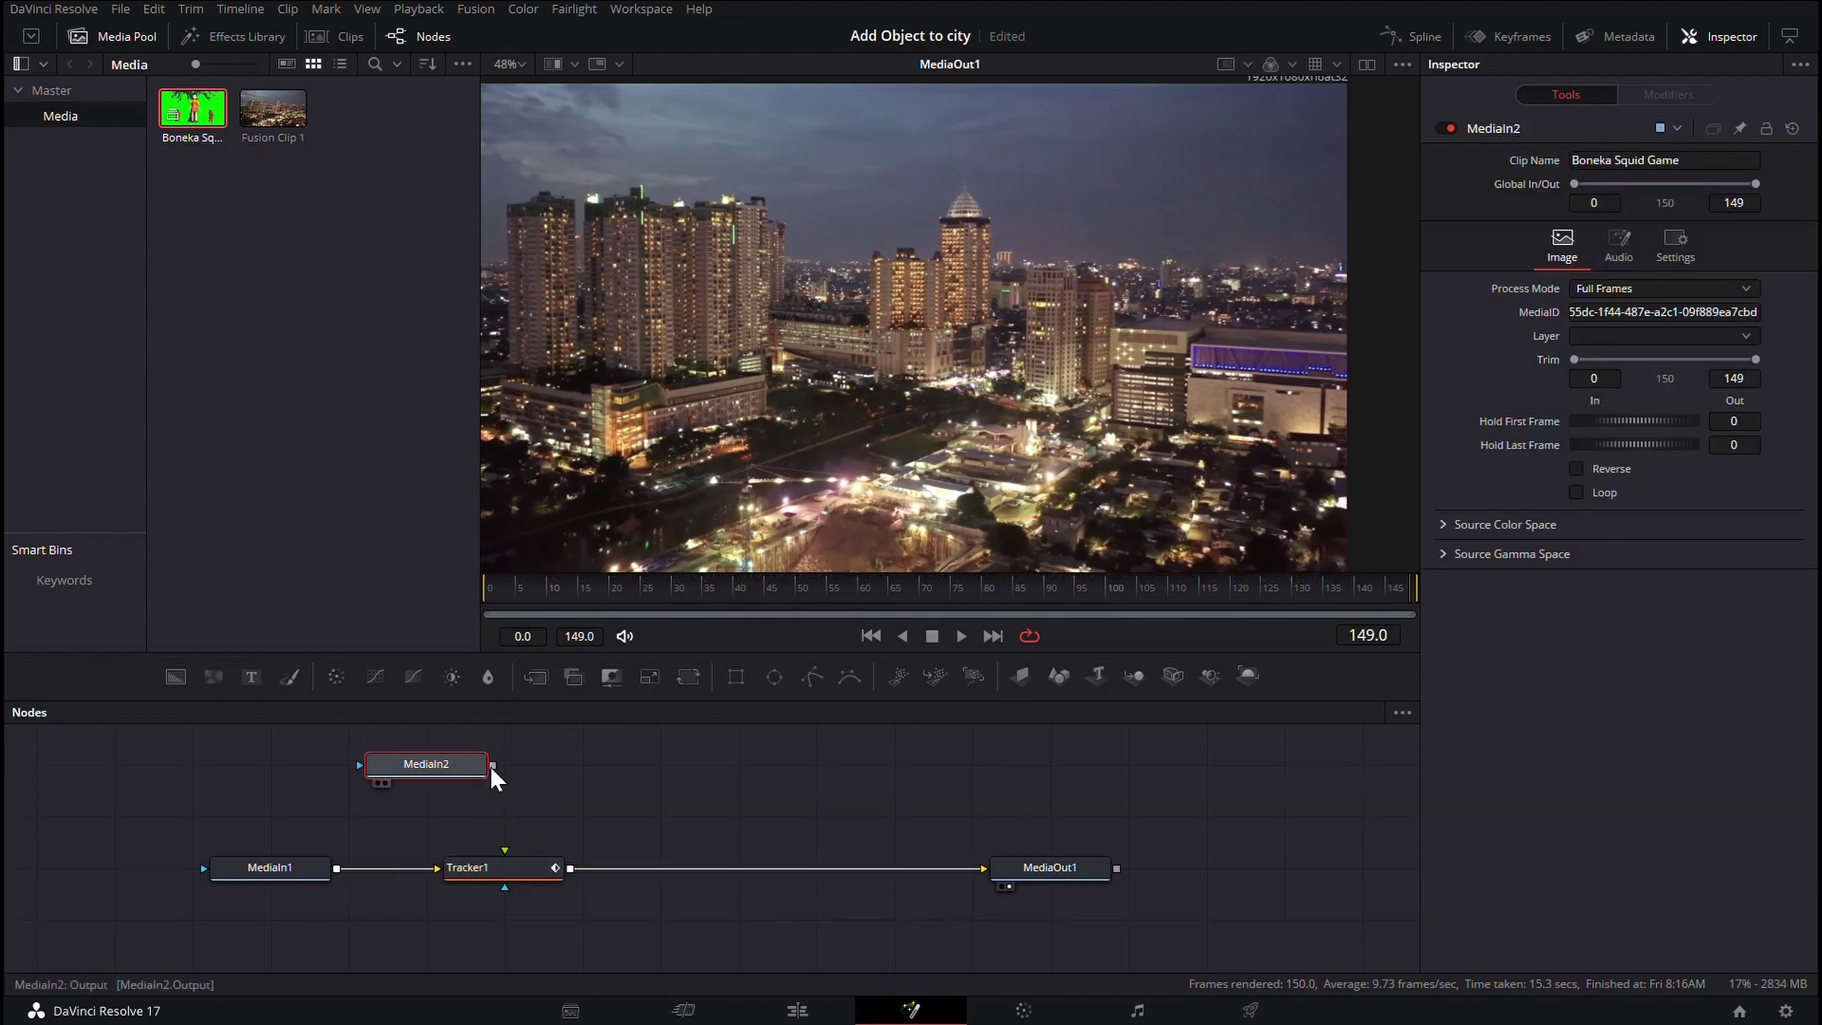
{"action": "left_click_drag", "start_coordinate": [493, 765], "coordinate": [504, 851]}
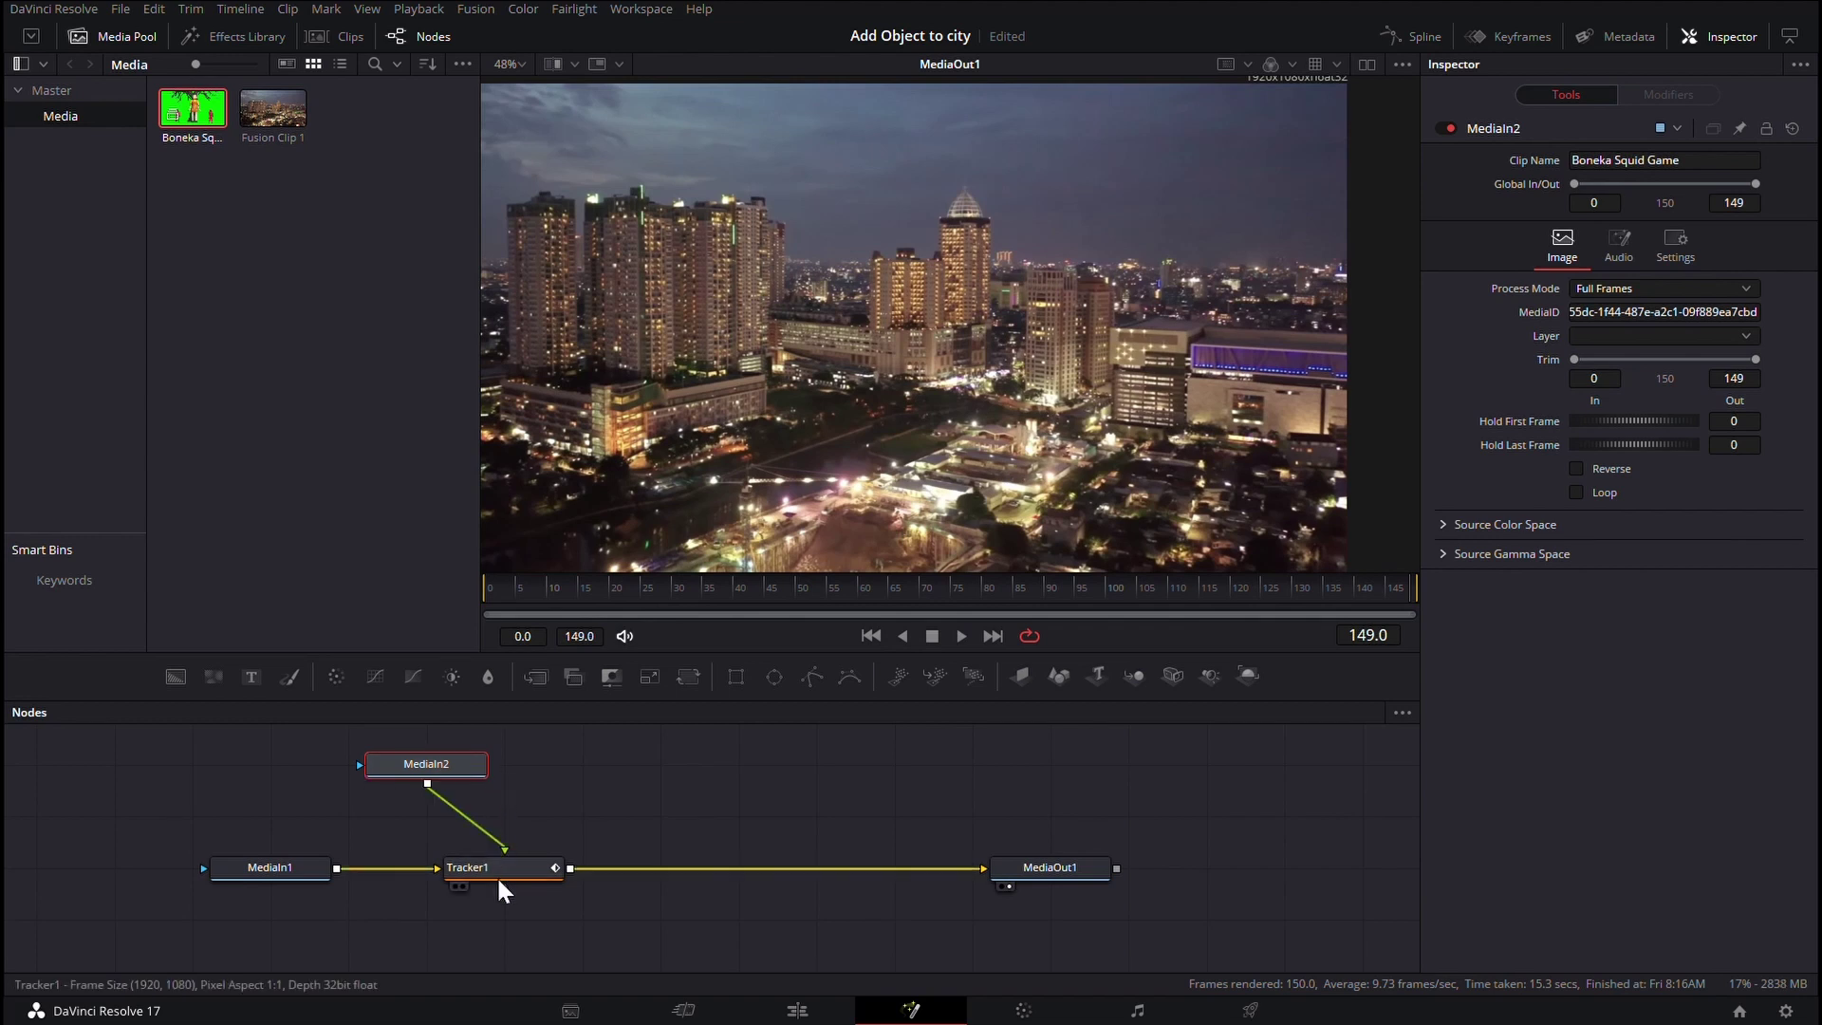
{"action": "left_click", "coordinate": [497, 873]}
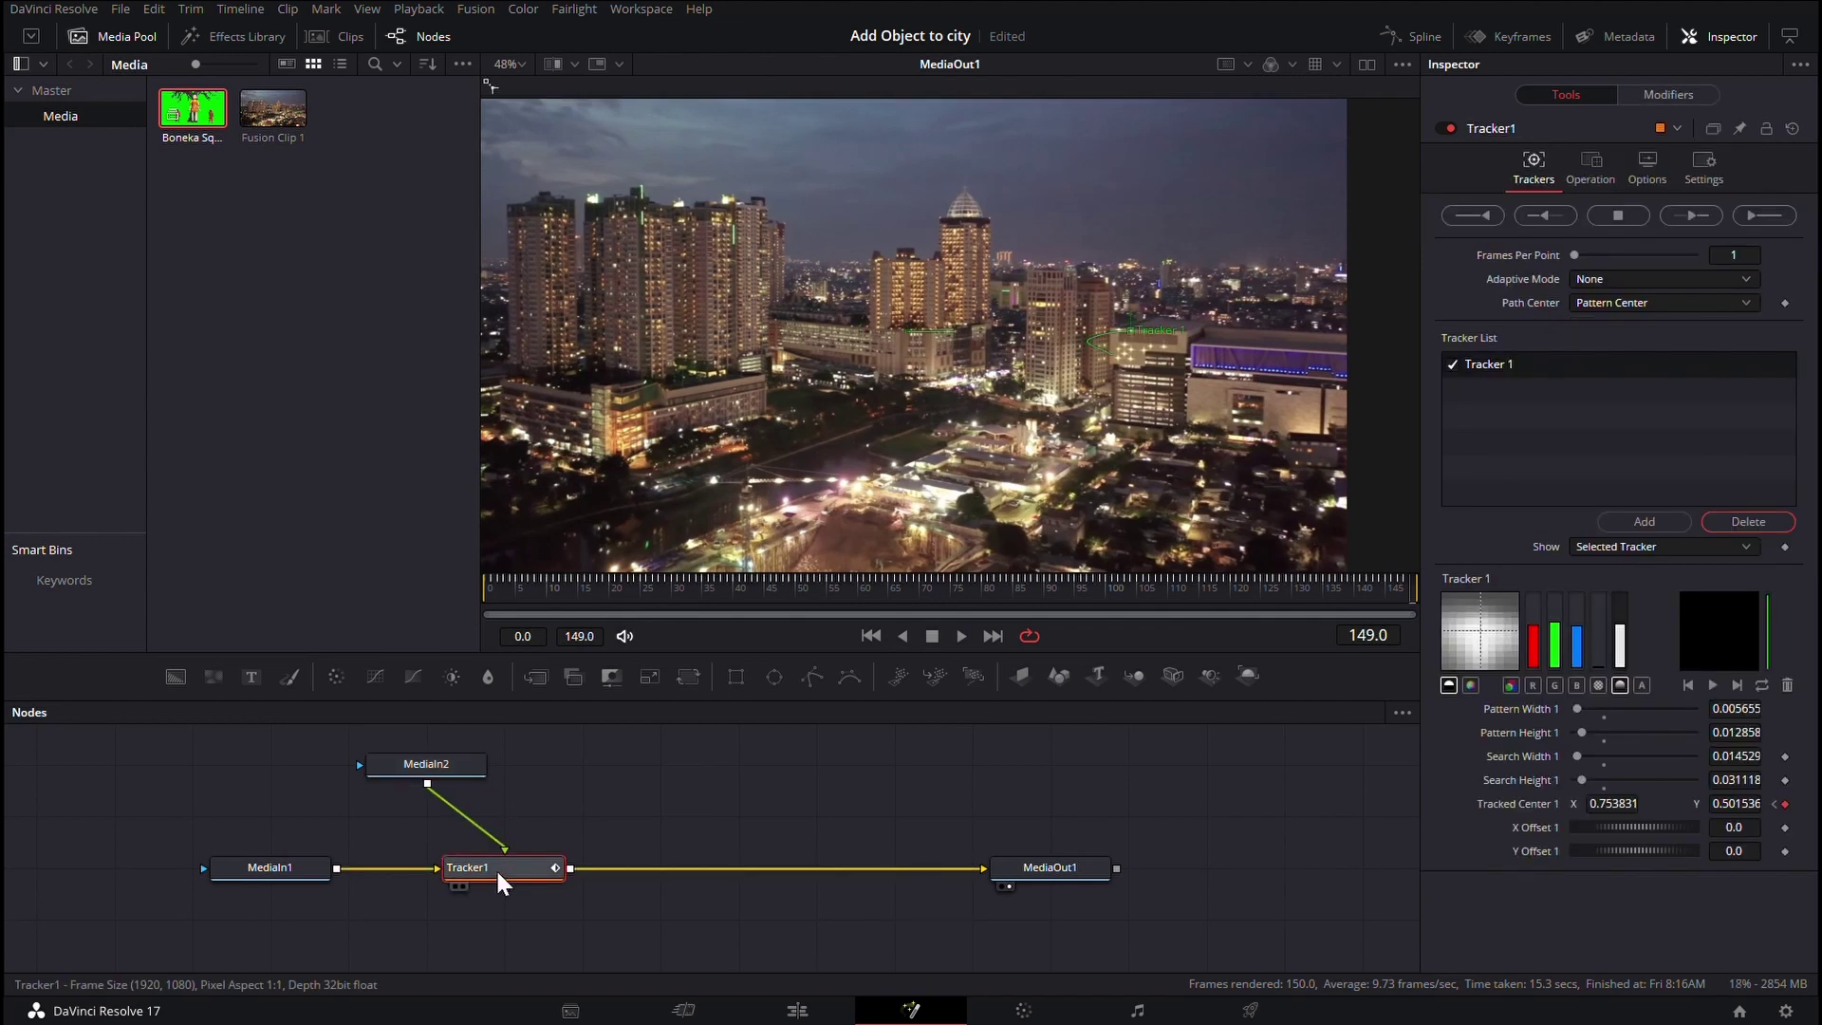
- Set Tracker1's Operation to Match Move so the doll follows the city
{"action": "left_click", "coordinate": [1583, 175]}
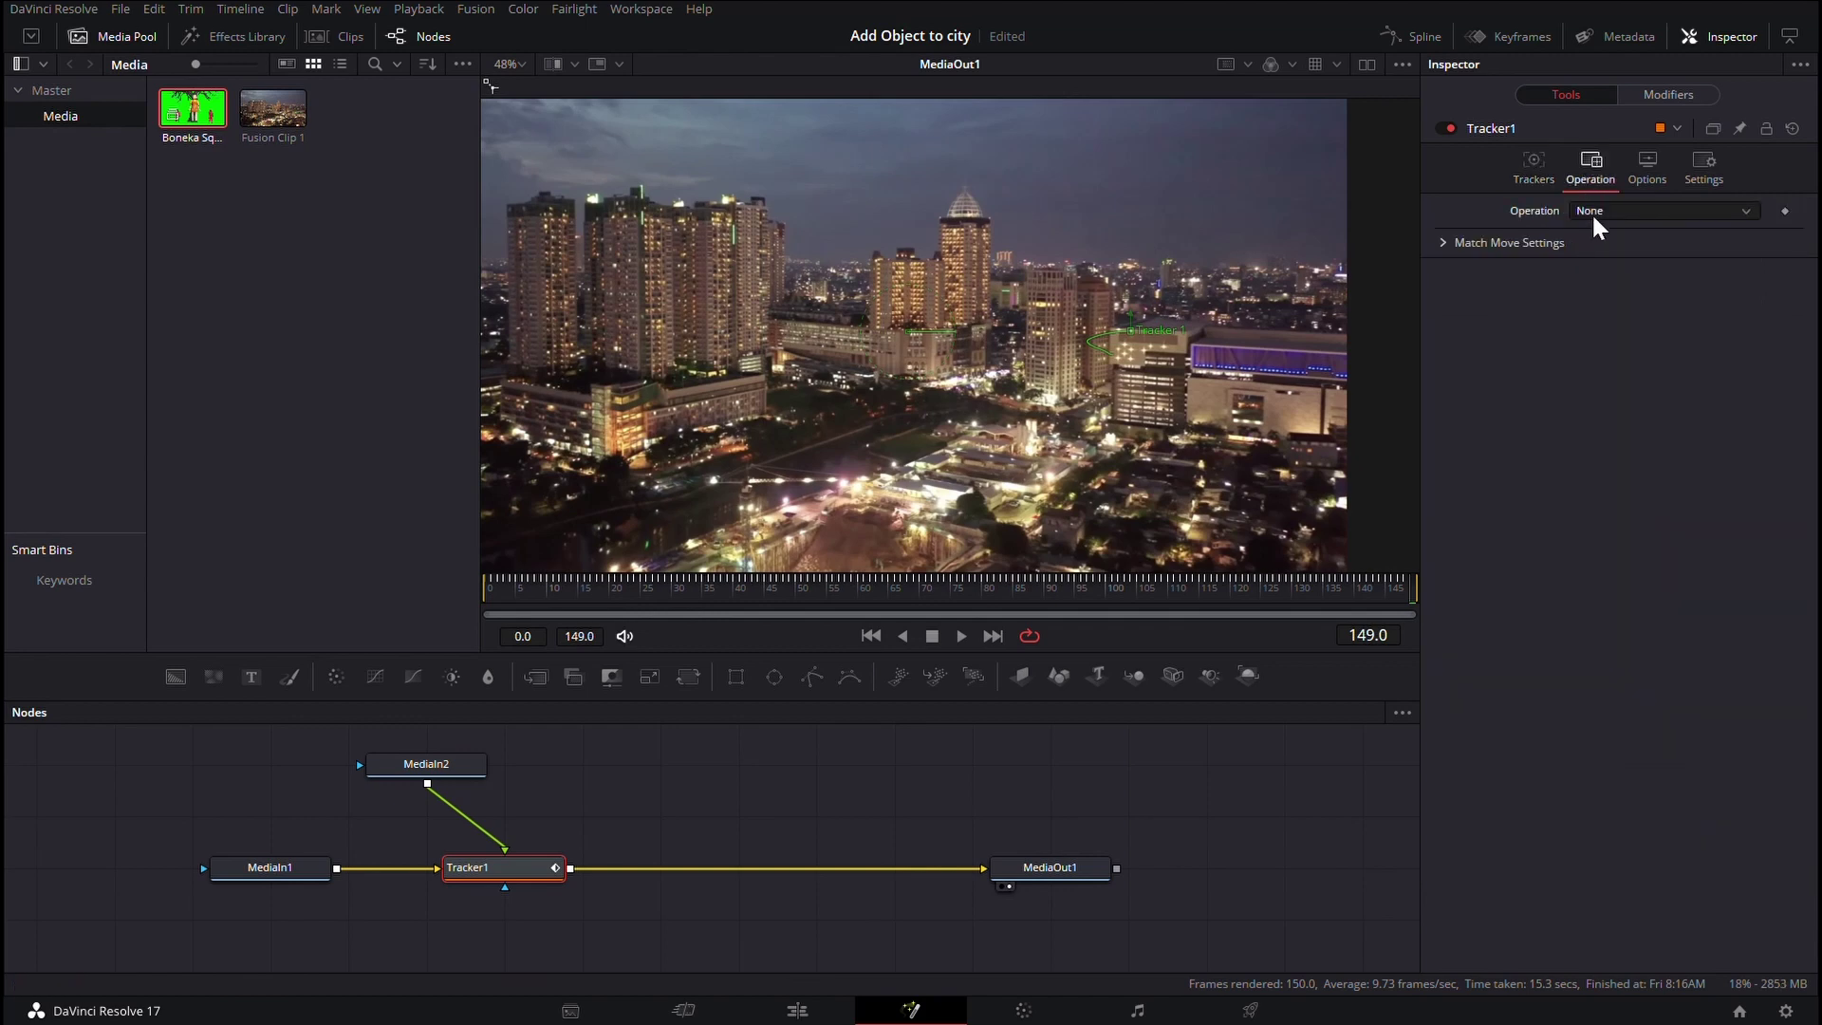
{"action": "left_click", "coordinate": [1603, 210]}
{"action": "left_click", "coordinate": [1595, 248]}
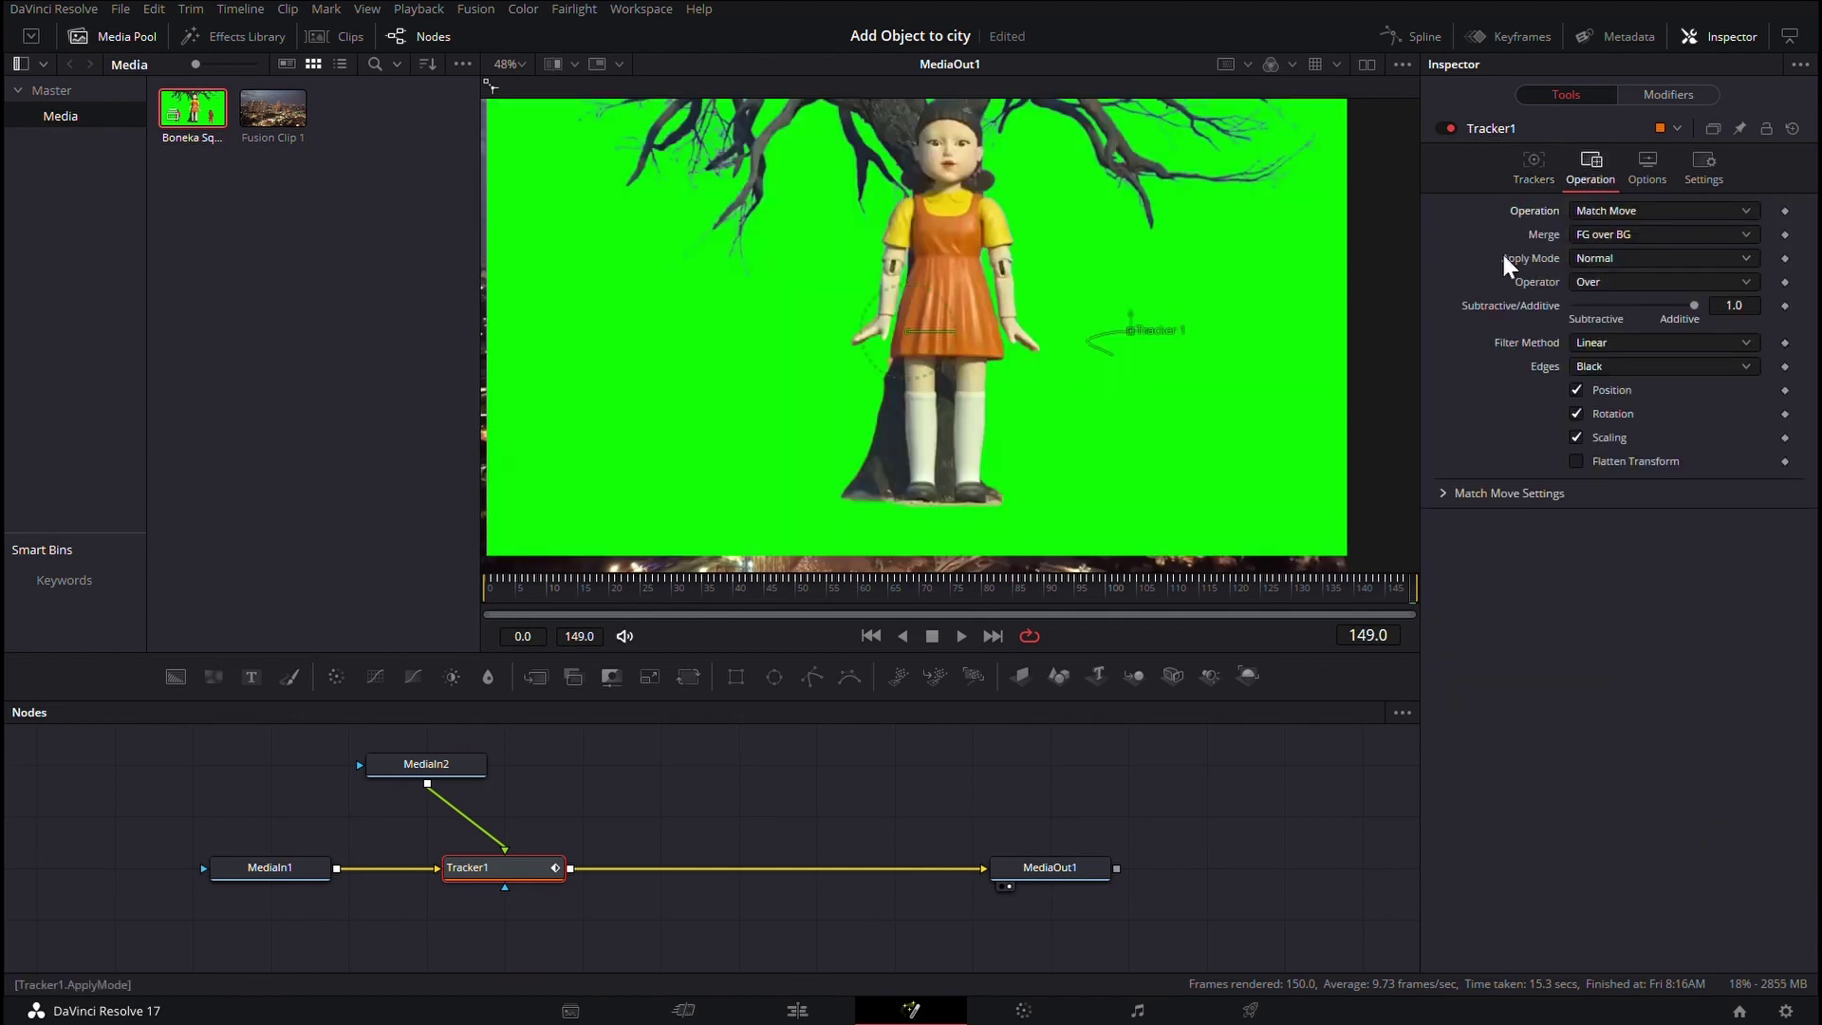
{"action": "scroll", "coordinate": [1036, 283], "scroll_direction": "down", "scroll_amount": 3}
{"action": "scroll", "coordinate": [1055, 293], "scroll_direction": "up", "scroll_amount": 1}
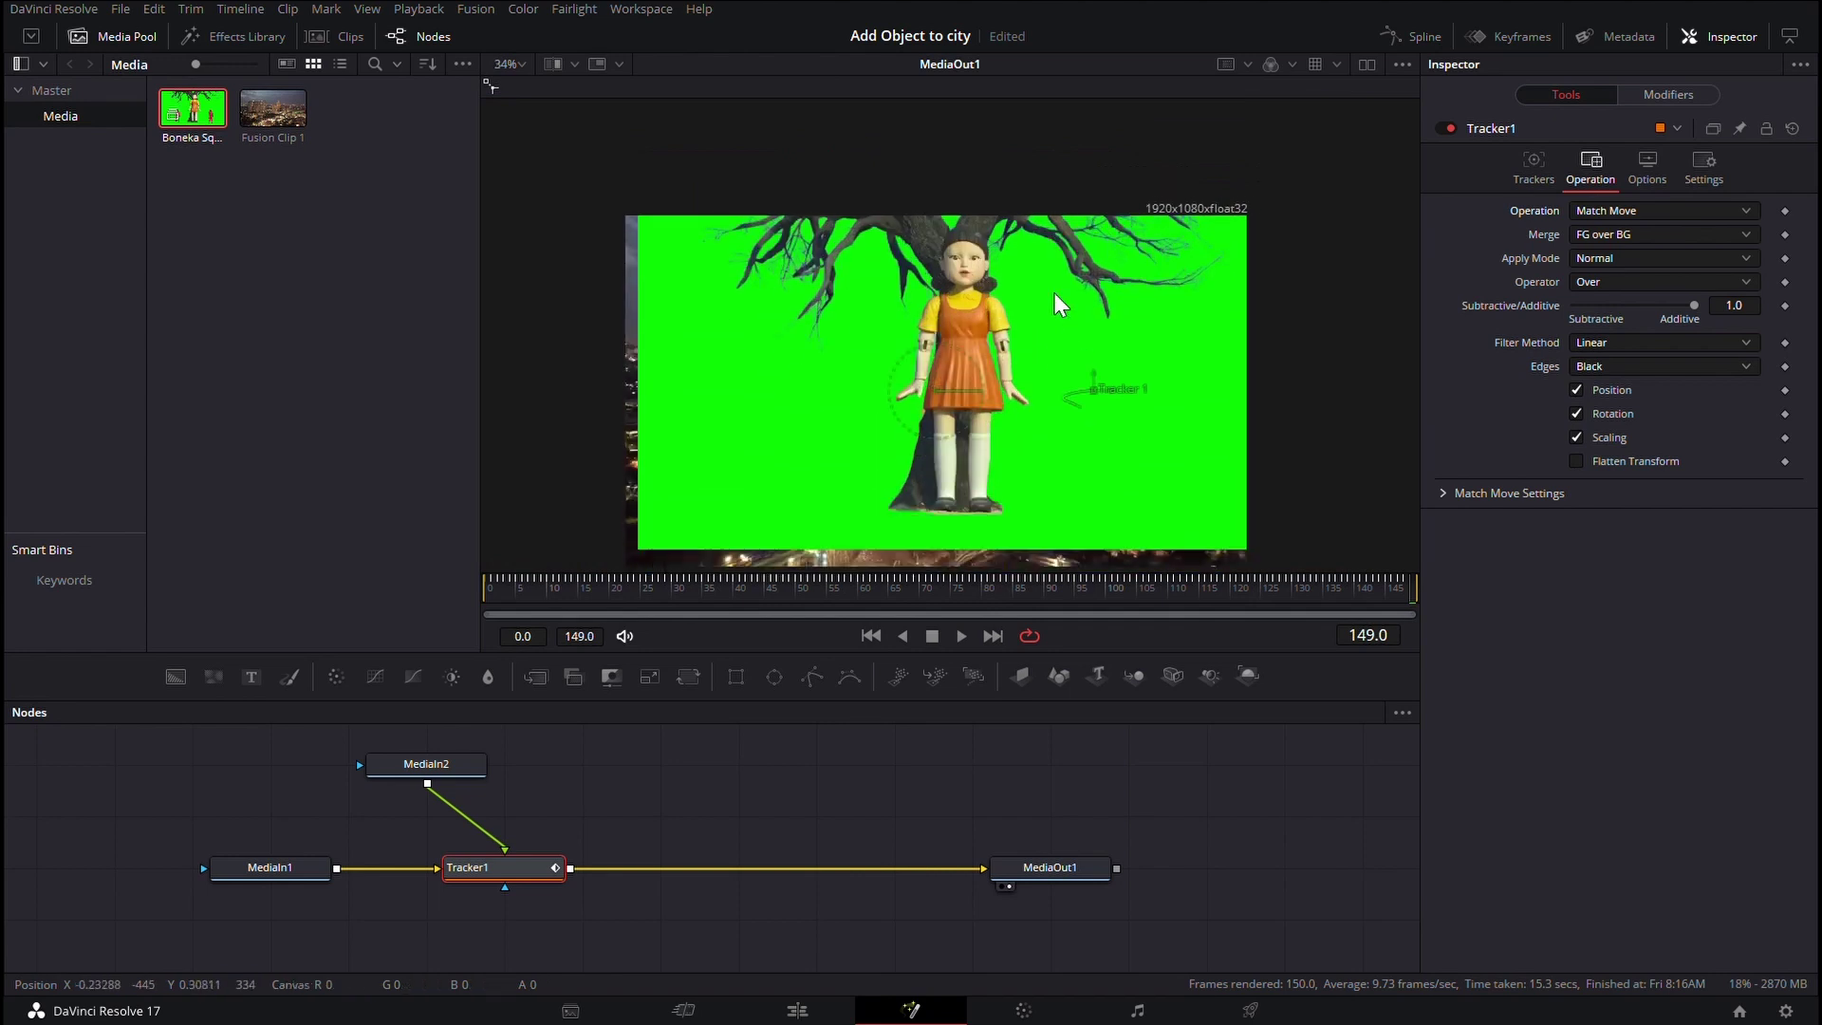
{"action": "left_click", "coordinate": [408, 768]}
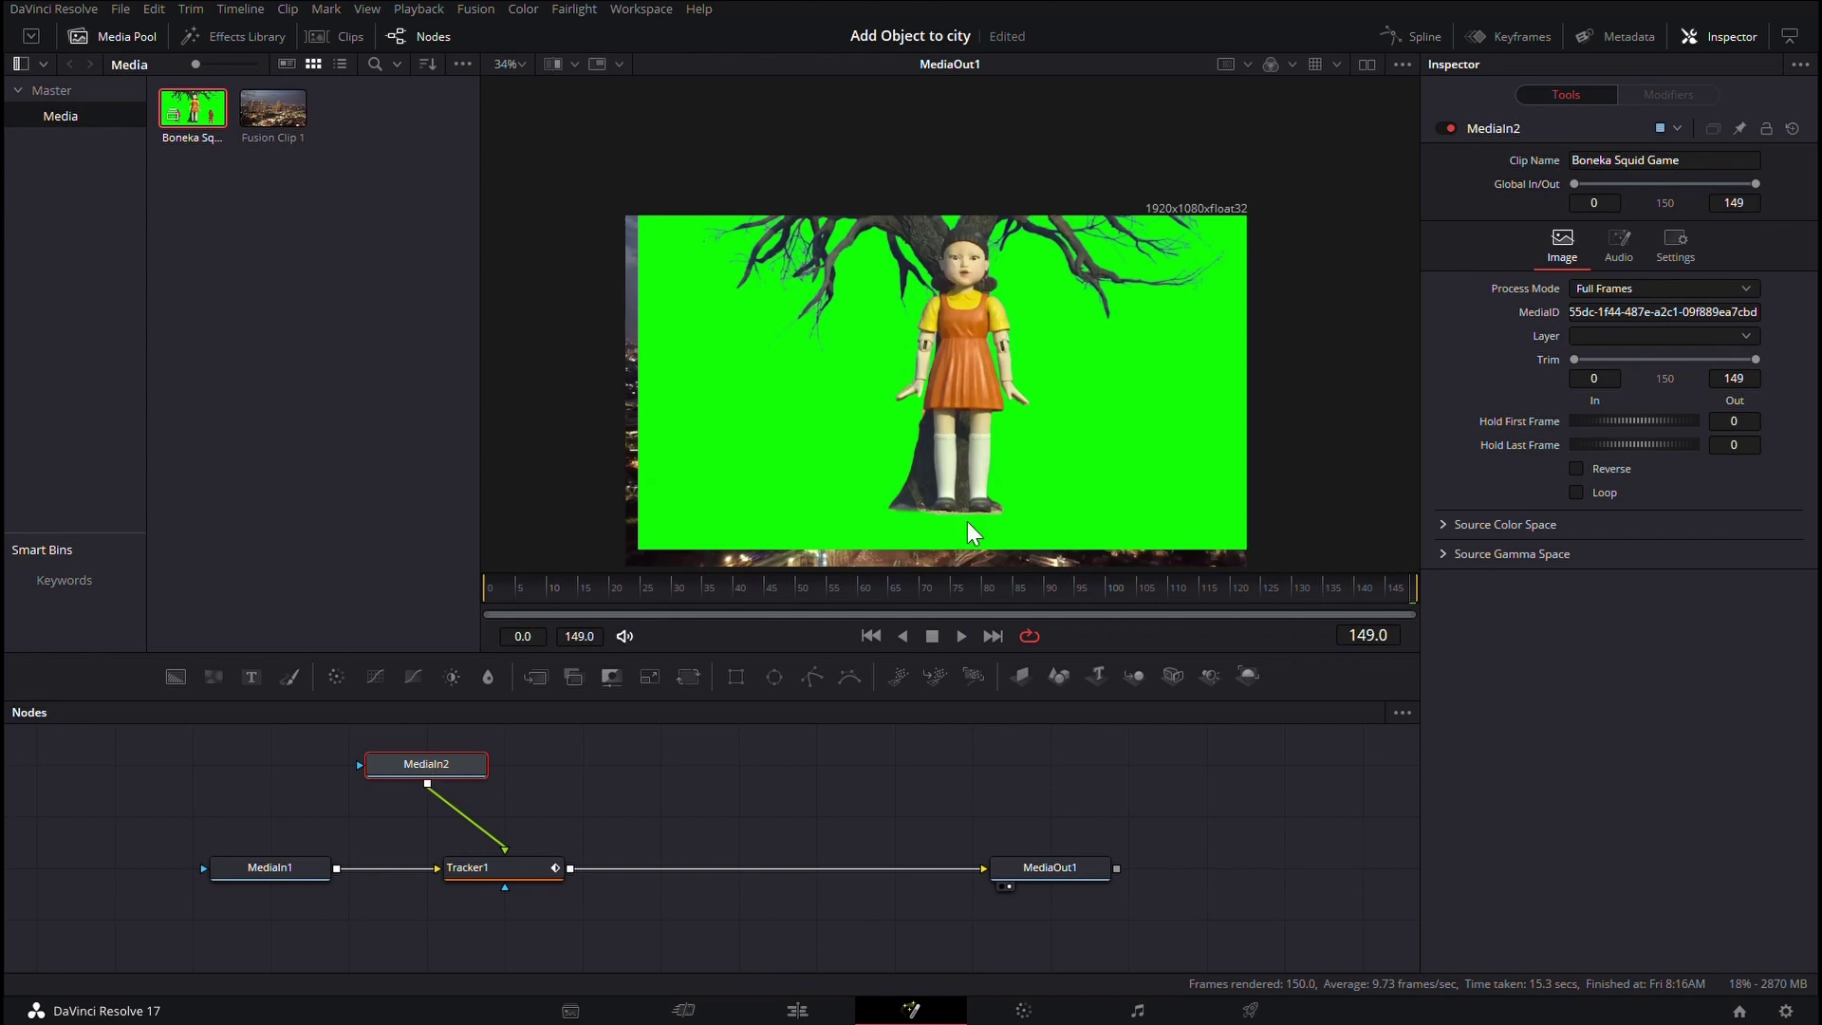
- Add a Delta Keyer after MediaIn2, sample the green background, and preview the key to frame 30
{"action": "key", "text": "shift+space"}
{"action": "type", "text": "delta"}
{"action": "key", "text": "Return"}
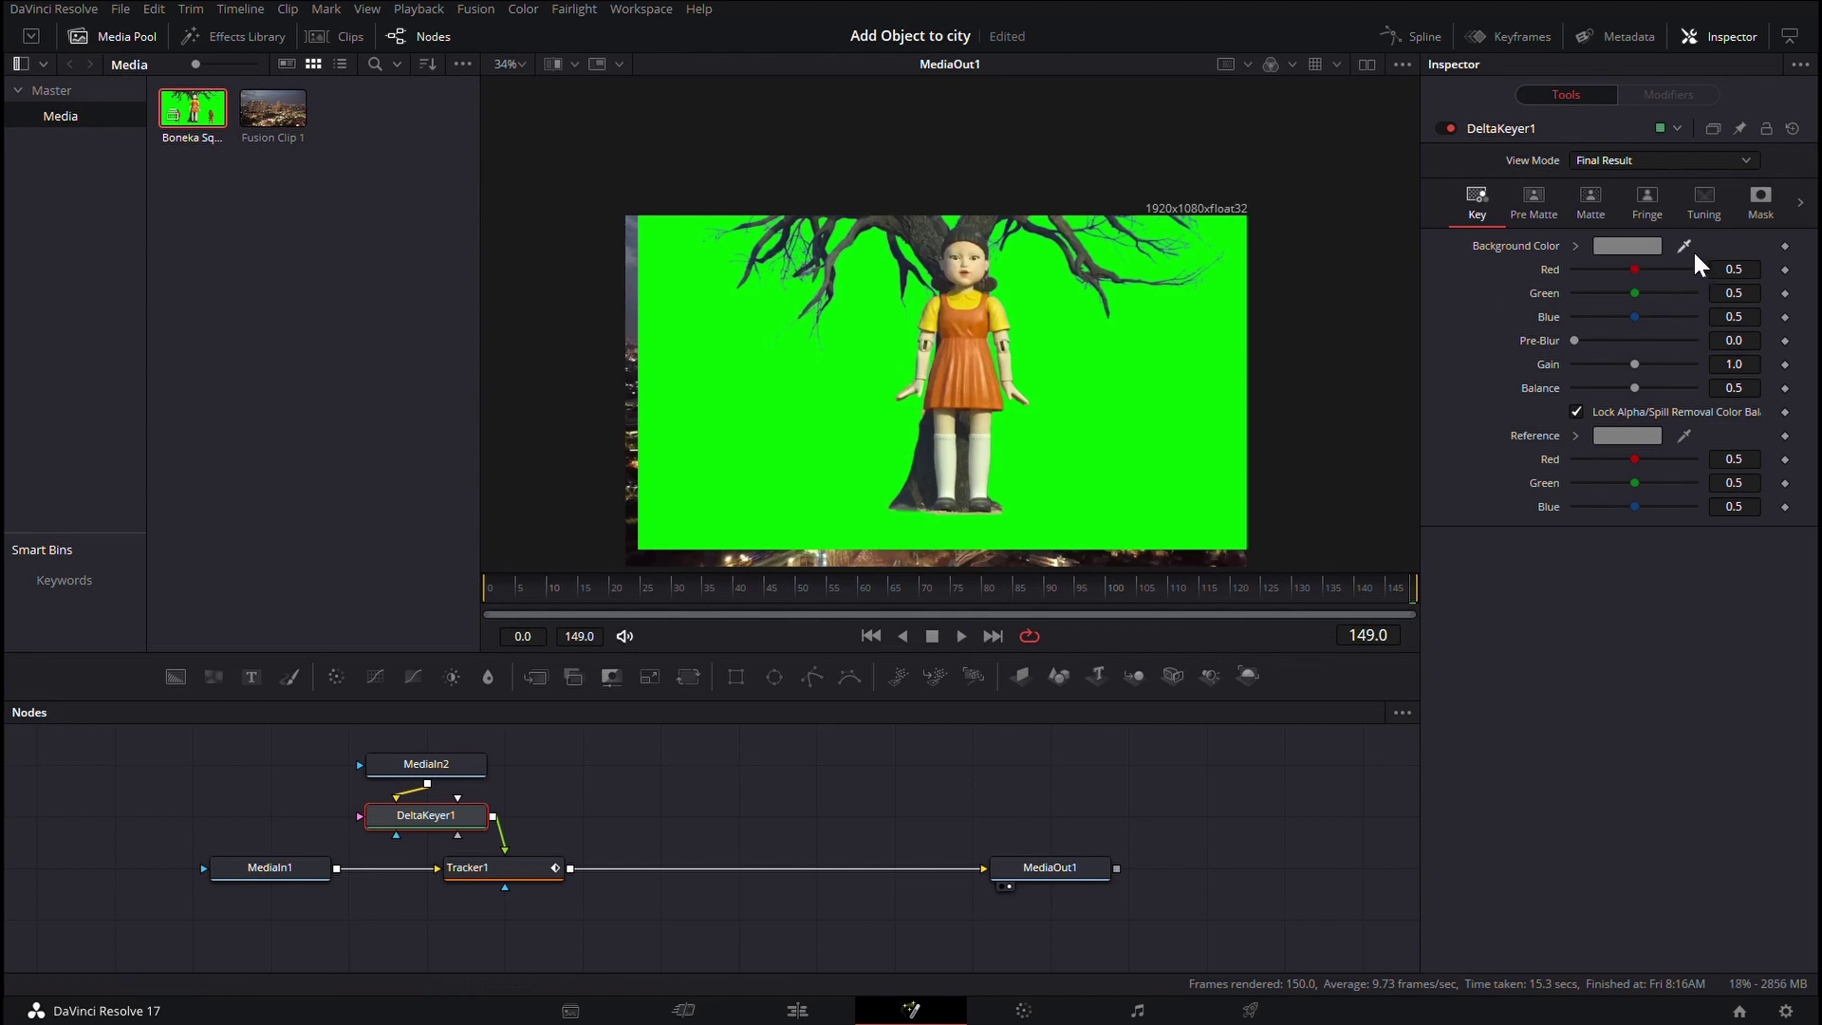
{"action": "mouse_move", "coordinate": [1684, 247]}
{"action": "left_mouse_down"}
{"action": "mouse_move", "coordinate": [1211, 369]}
{"action": "mouse_move", "coordinate": [1167, 342]}
{"action": "left_mouse_up"}
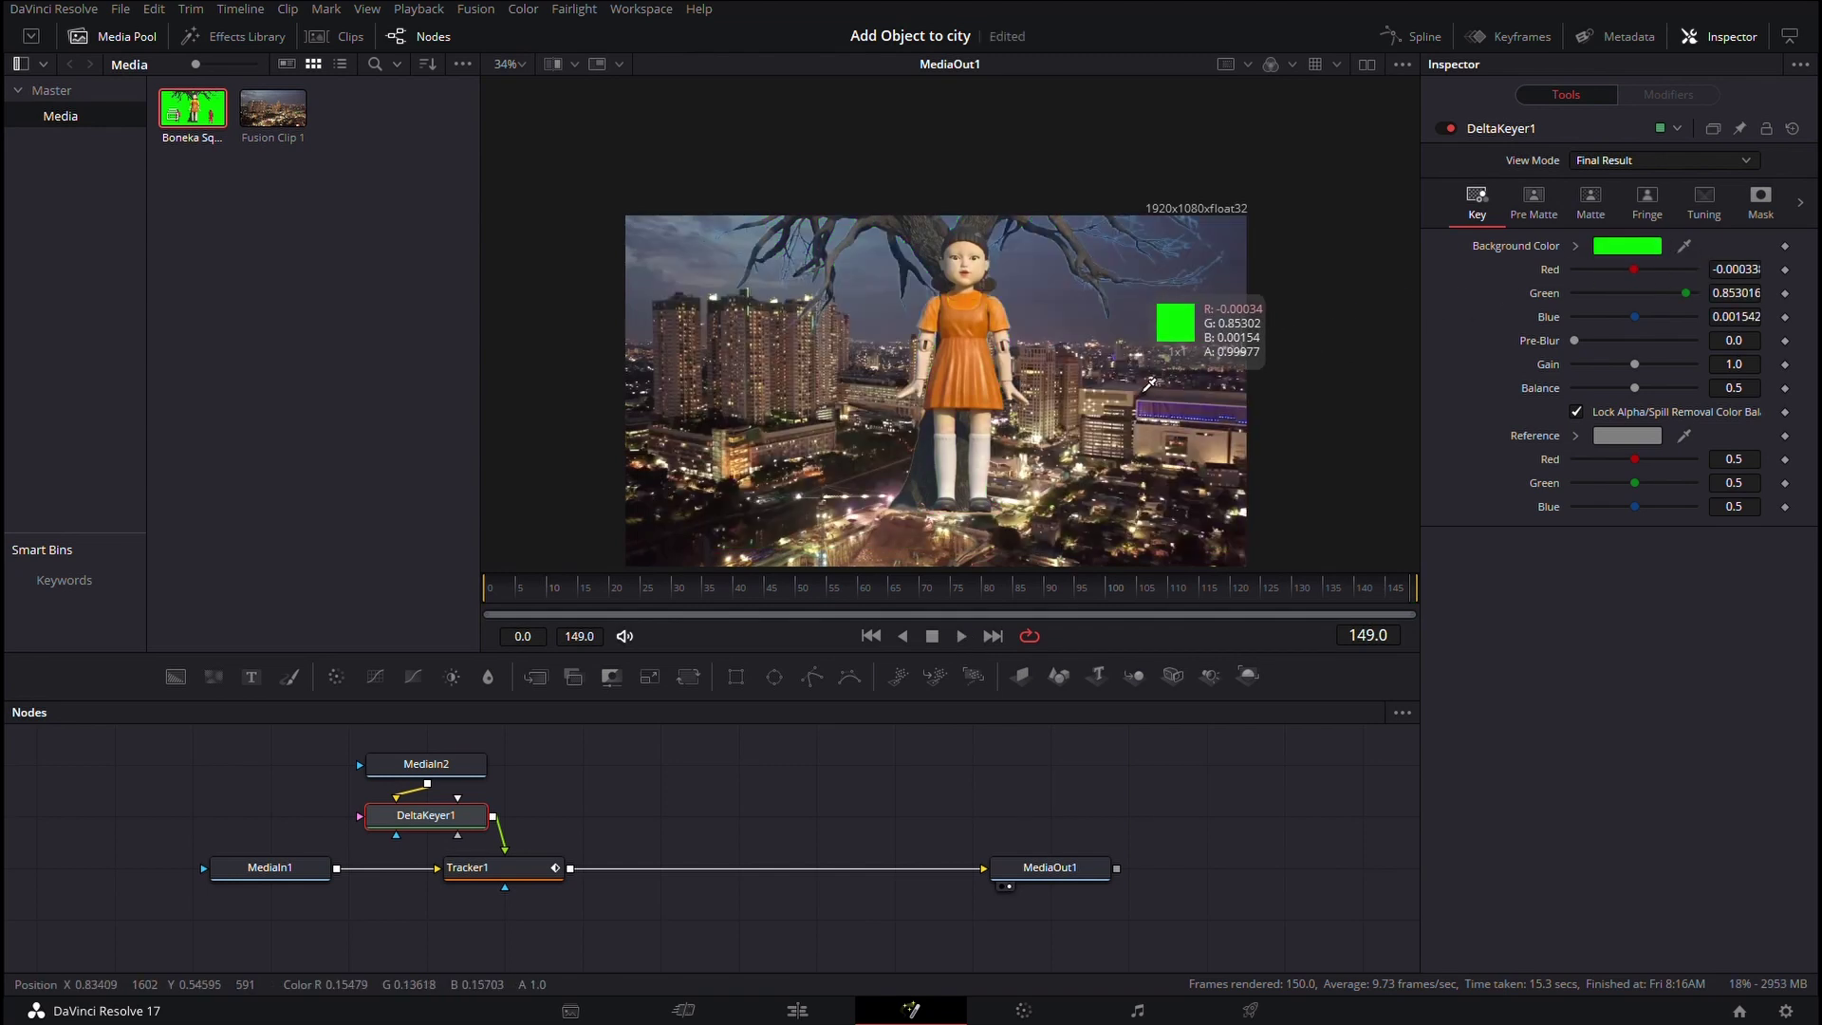
{"action": "left_click", "coordinate": [961, 633]}
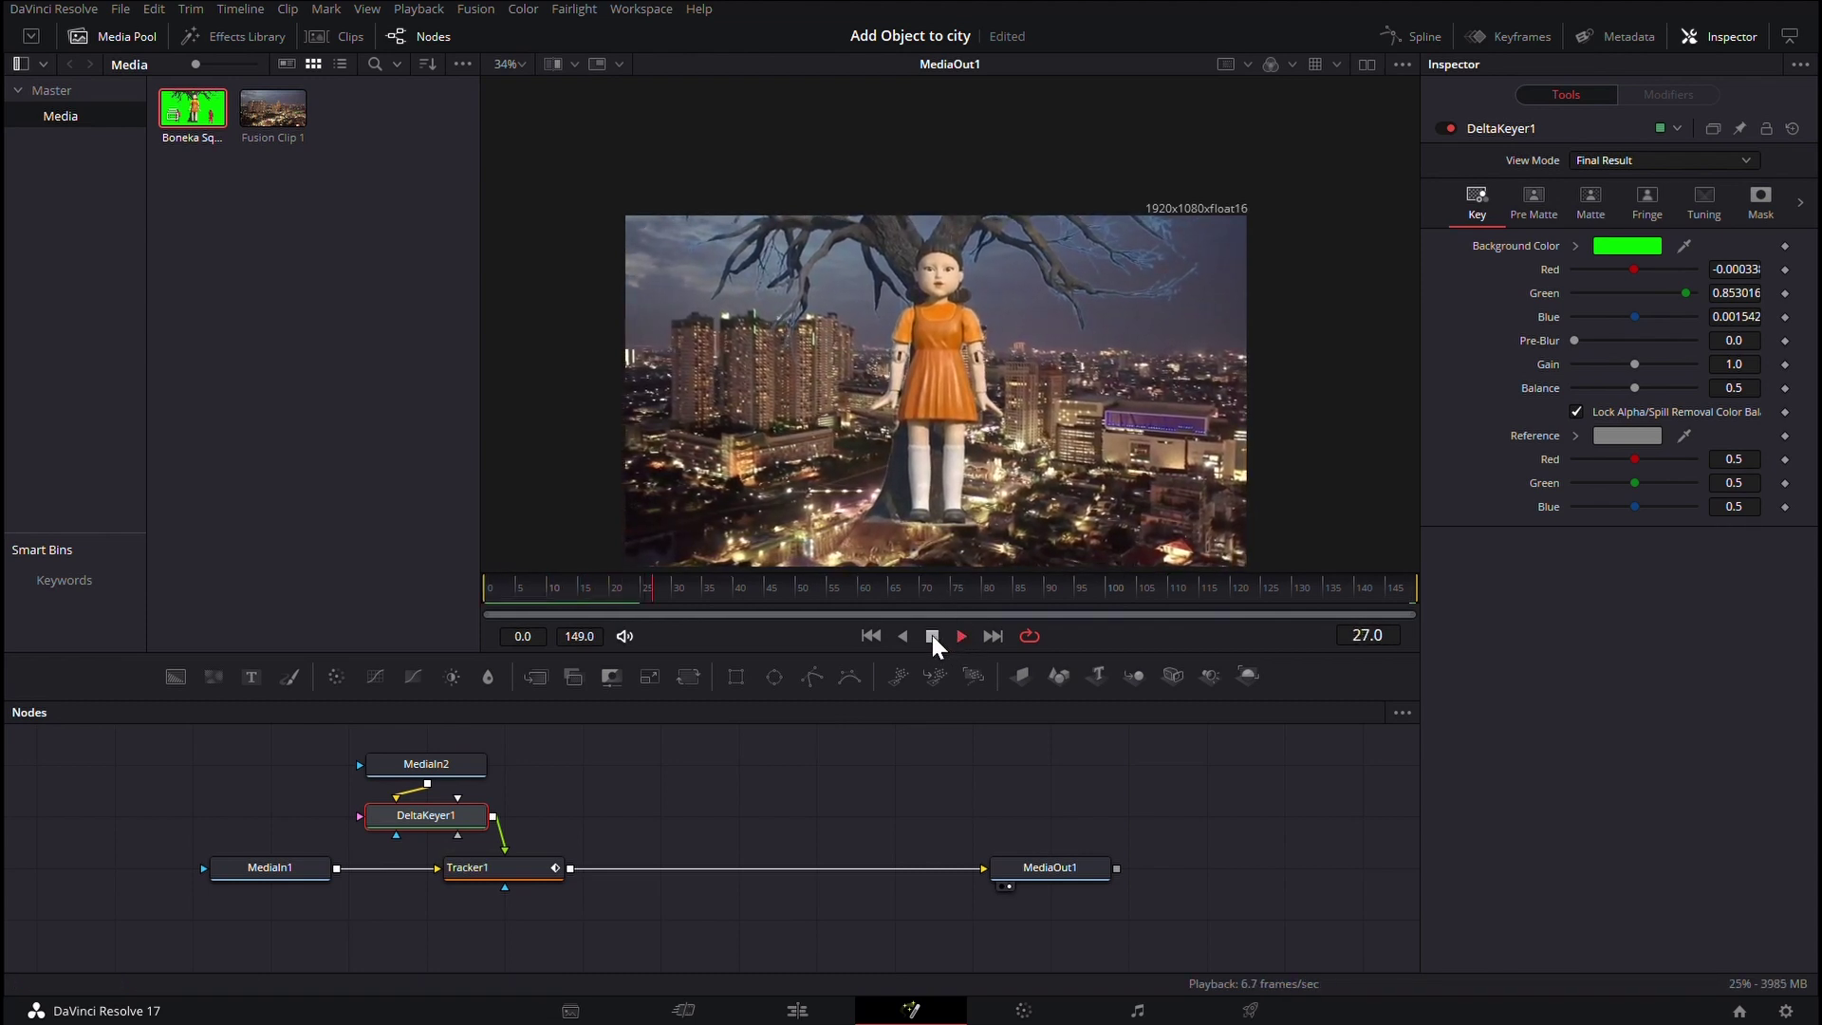
{"action": "left_click", "coordinate": [932, 635]}
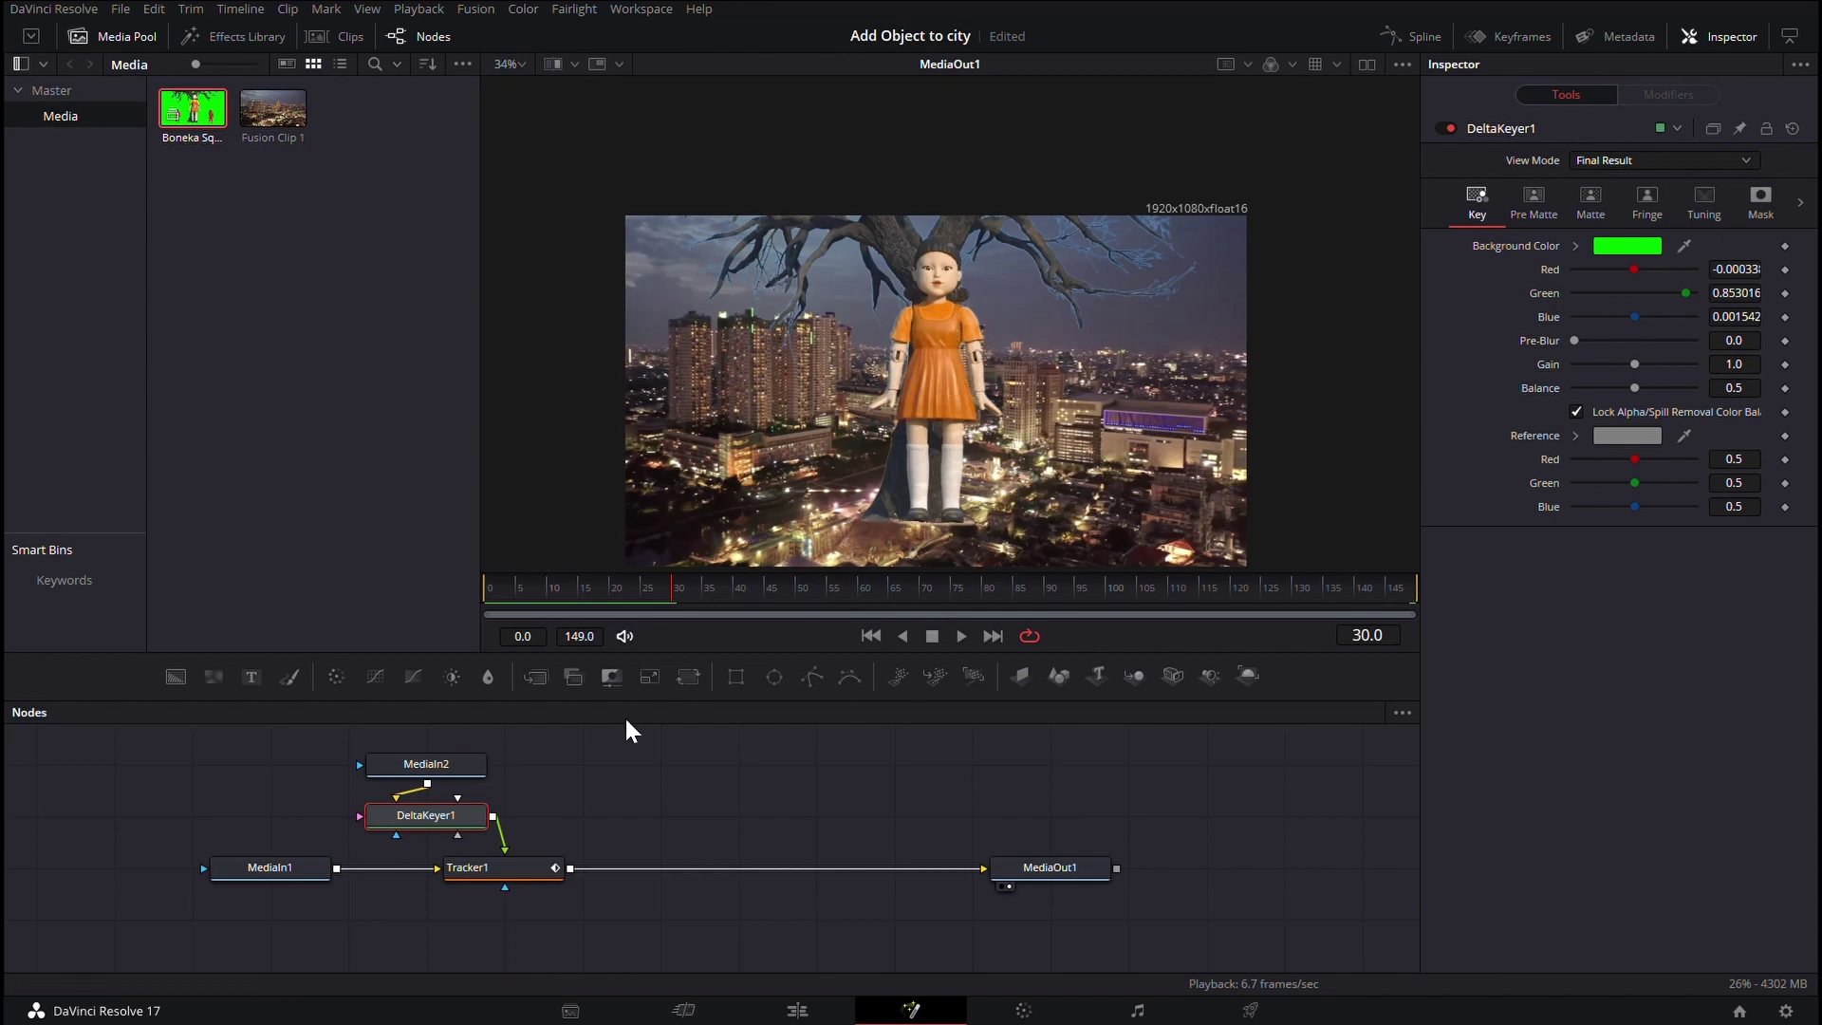
{"action": "scroll", "coordinate": [588, 749], "scroll_direction": "up", "scroll_amount": 2}
- Insert Transform1 and a DVE node after the keyer on the doll branch
{"action": "mouse_move", "coordinate": [407, 777]}
{"action": "left_mouse_down"}
{"action": "mouse_move", "coordinate": [472, 902]}
{"action": "mouse_move", "coordinate": [543, 835]}
{"action": "left_mouse_up"}
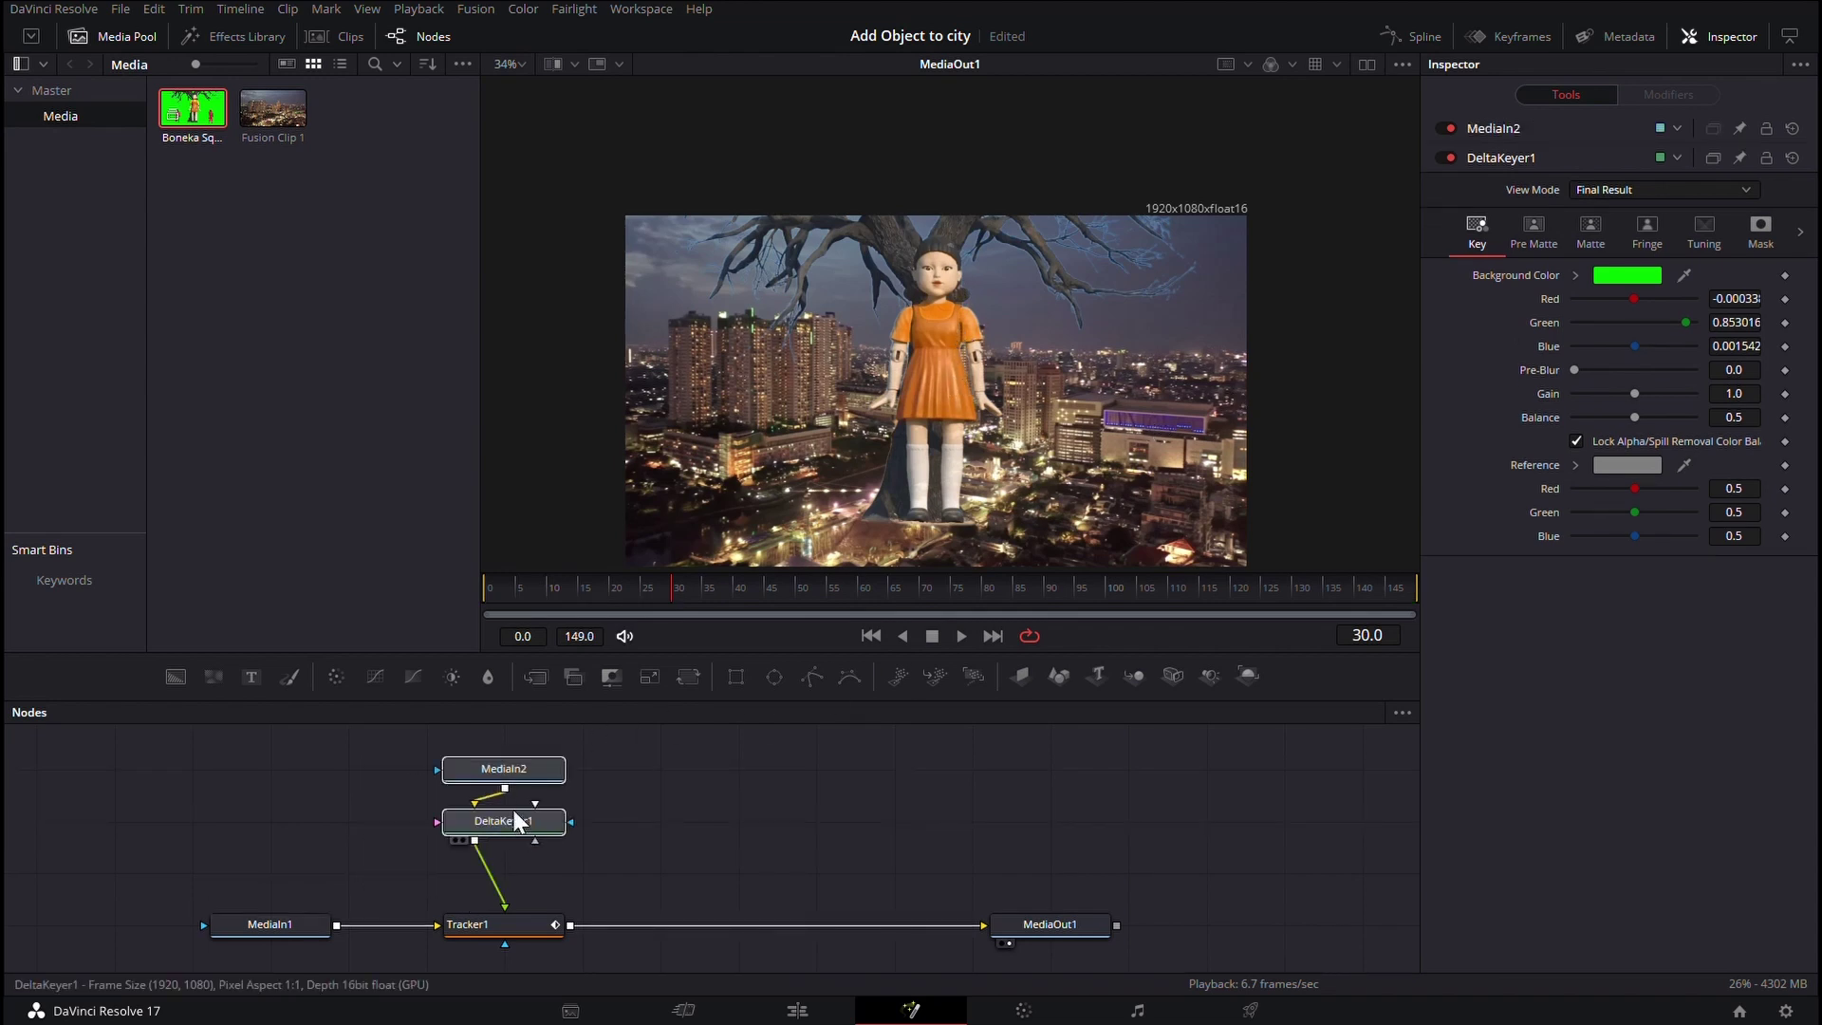
{"action": "left_click", "coordinate": [688, 675]}
{"action": "left_click_drag", "start_coordinate": [599, 904], "coordinate": [423, 744]}
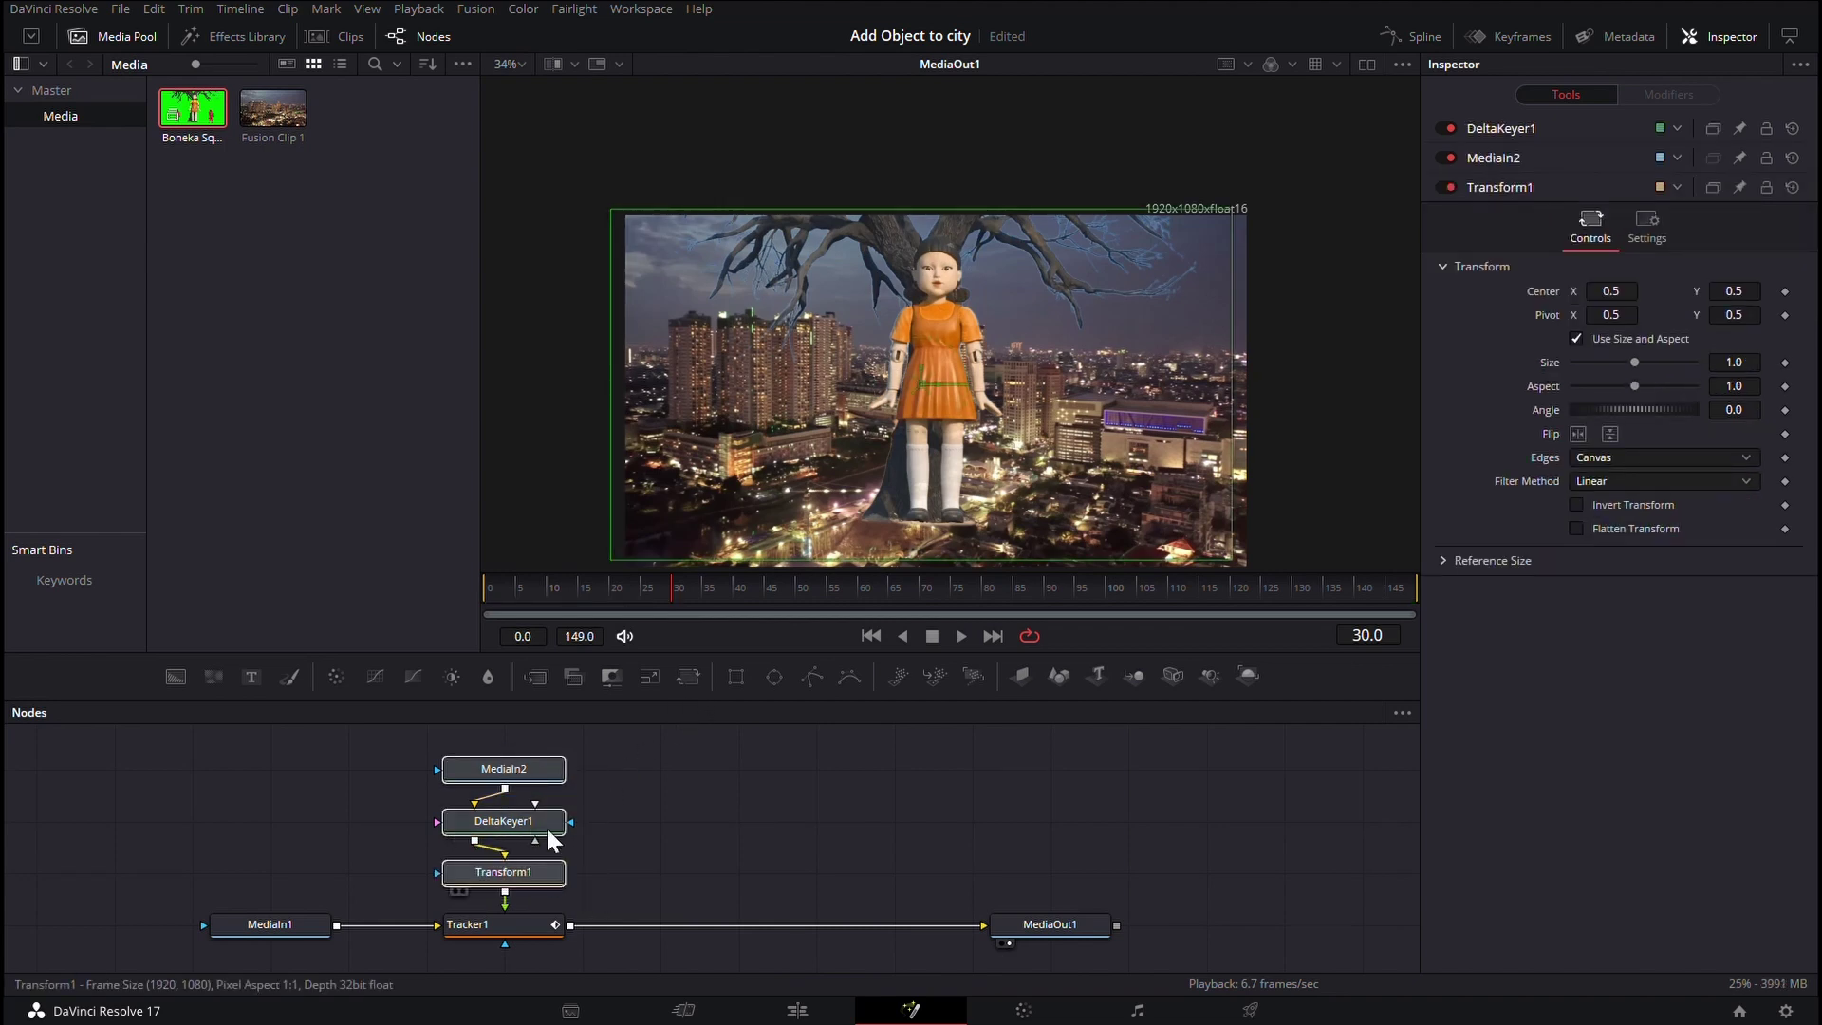
{"action": "left_click_drag", "start_coordinate": [547, 882], "coordinate": [538, 778]}
{"action": "left_click", "coordinate": [532, 766]}
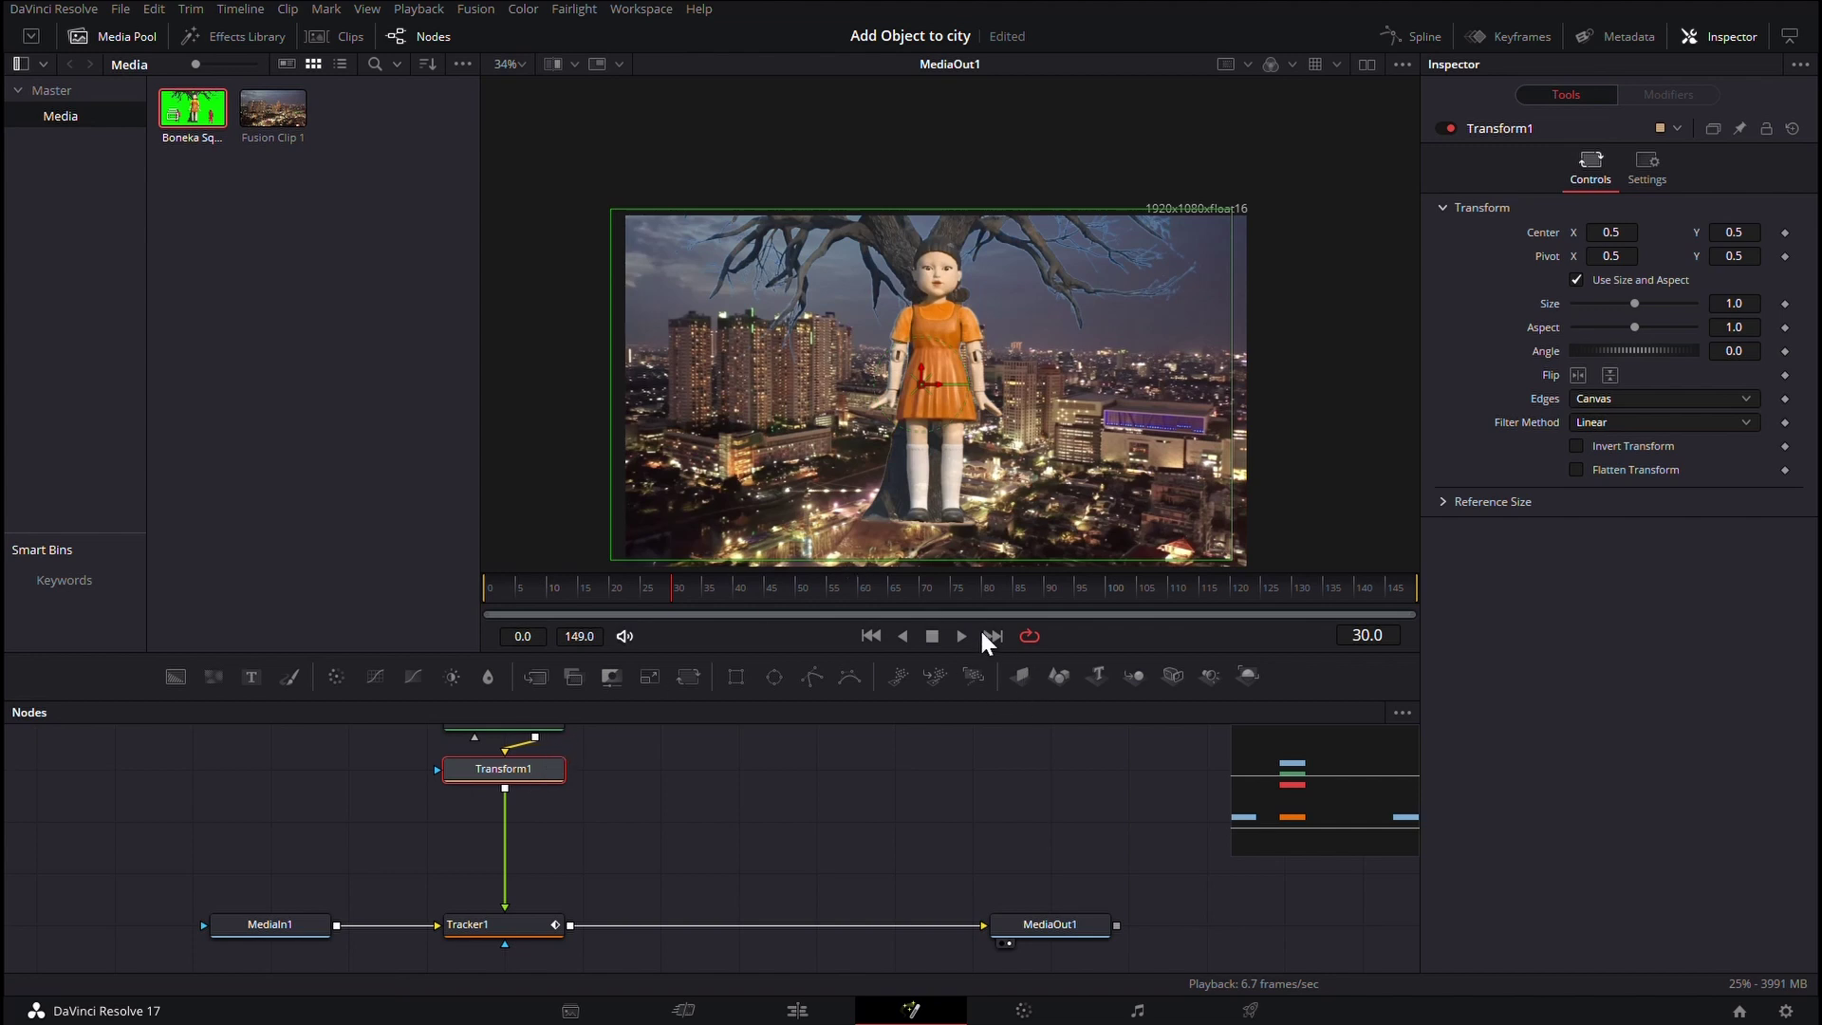
{"action": "key", "text": "shift+space"}
{"action": "type", "text": "dve"}
{"action": "key", "text": "Return"}
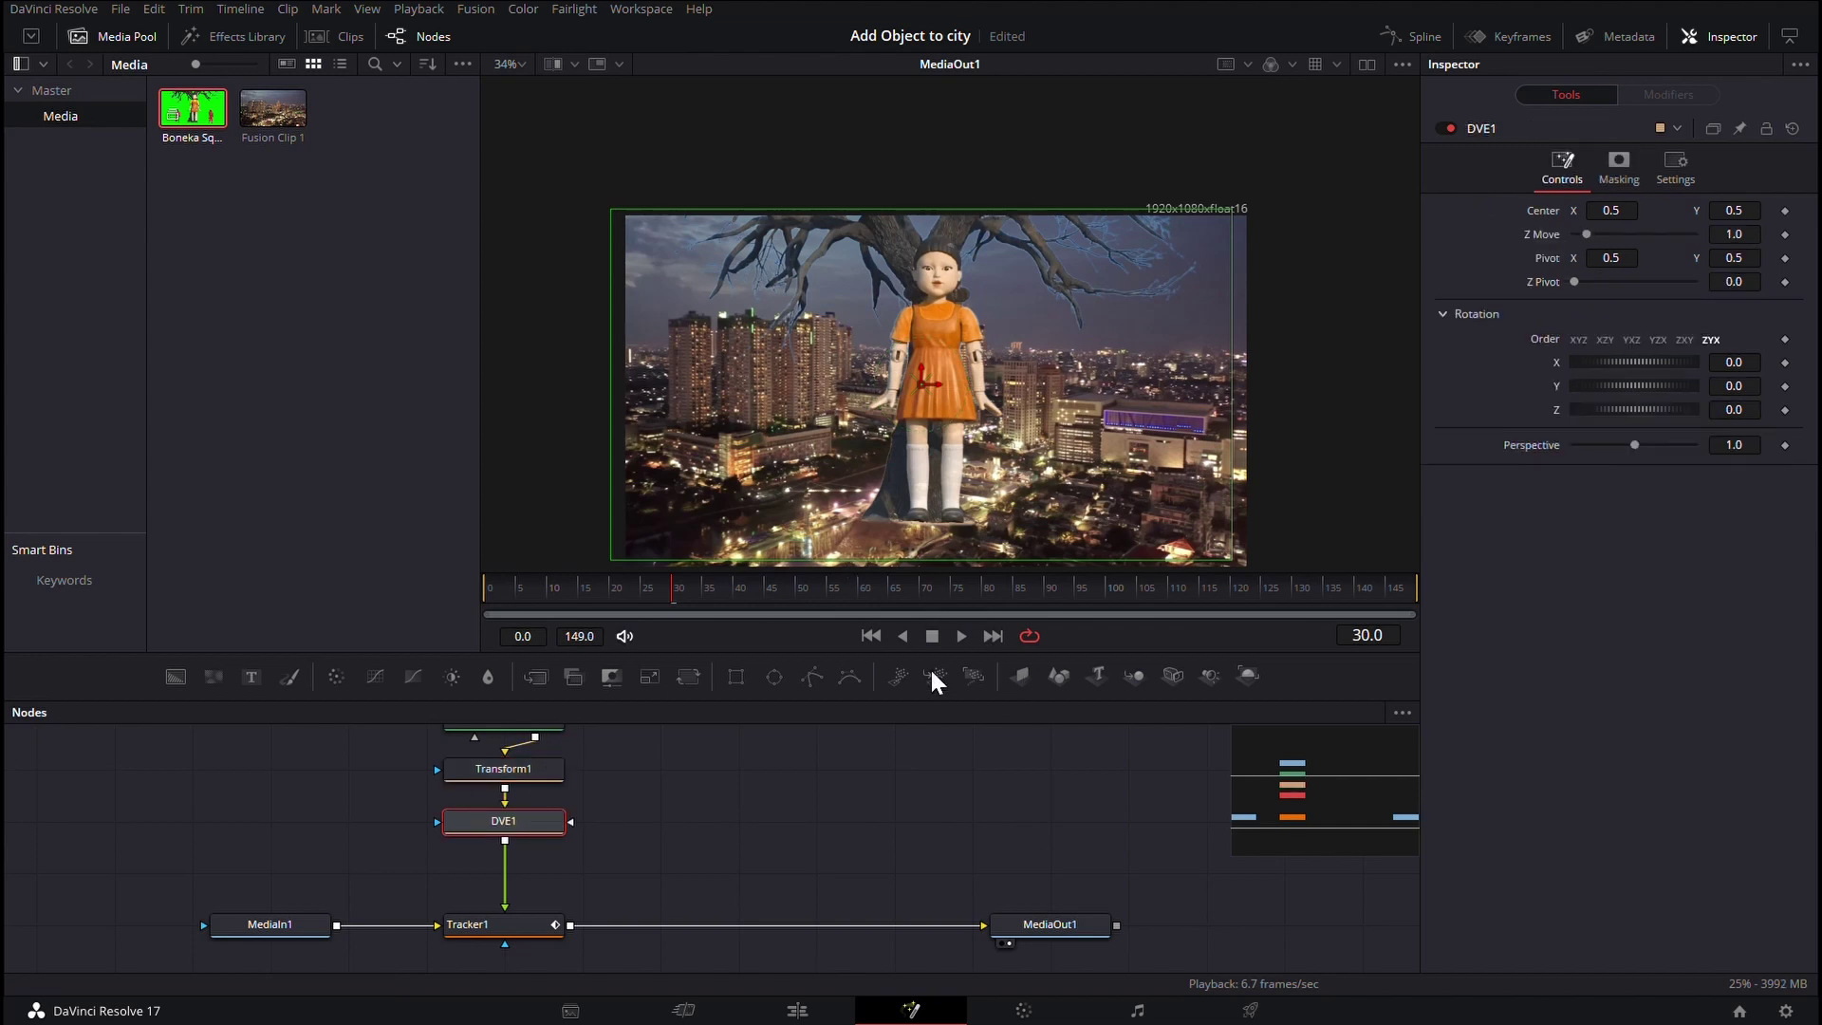
- Scale the doll down with Transform1 and move it right and up over the city
{"action": "left_click", "coordinate": [524, 765]}
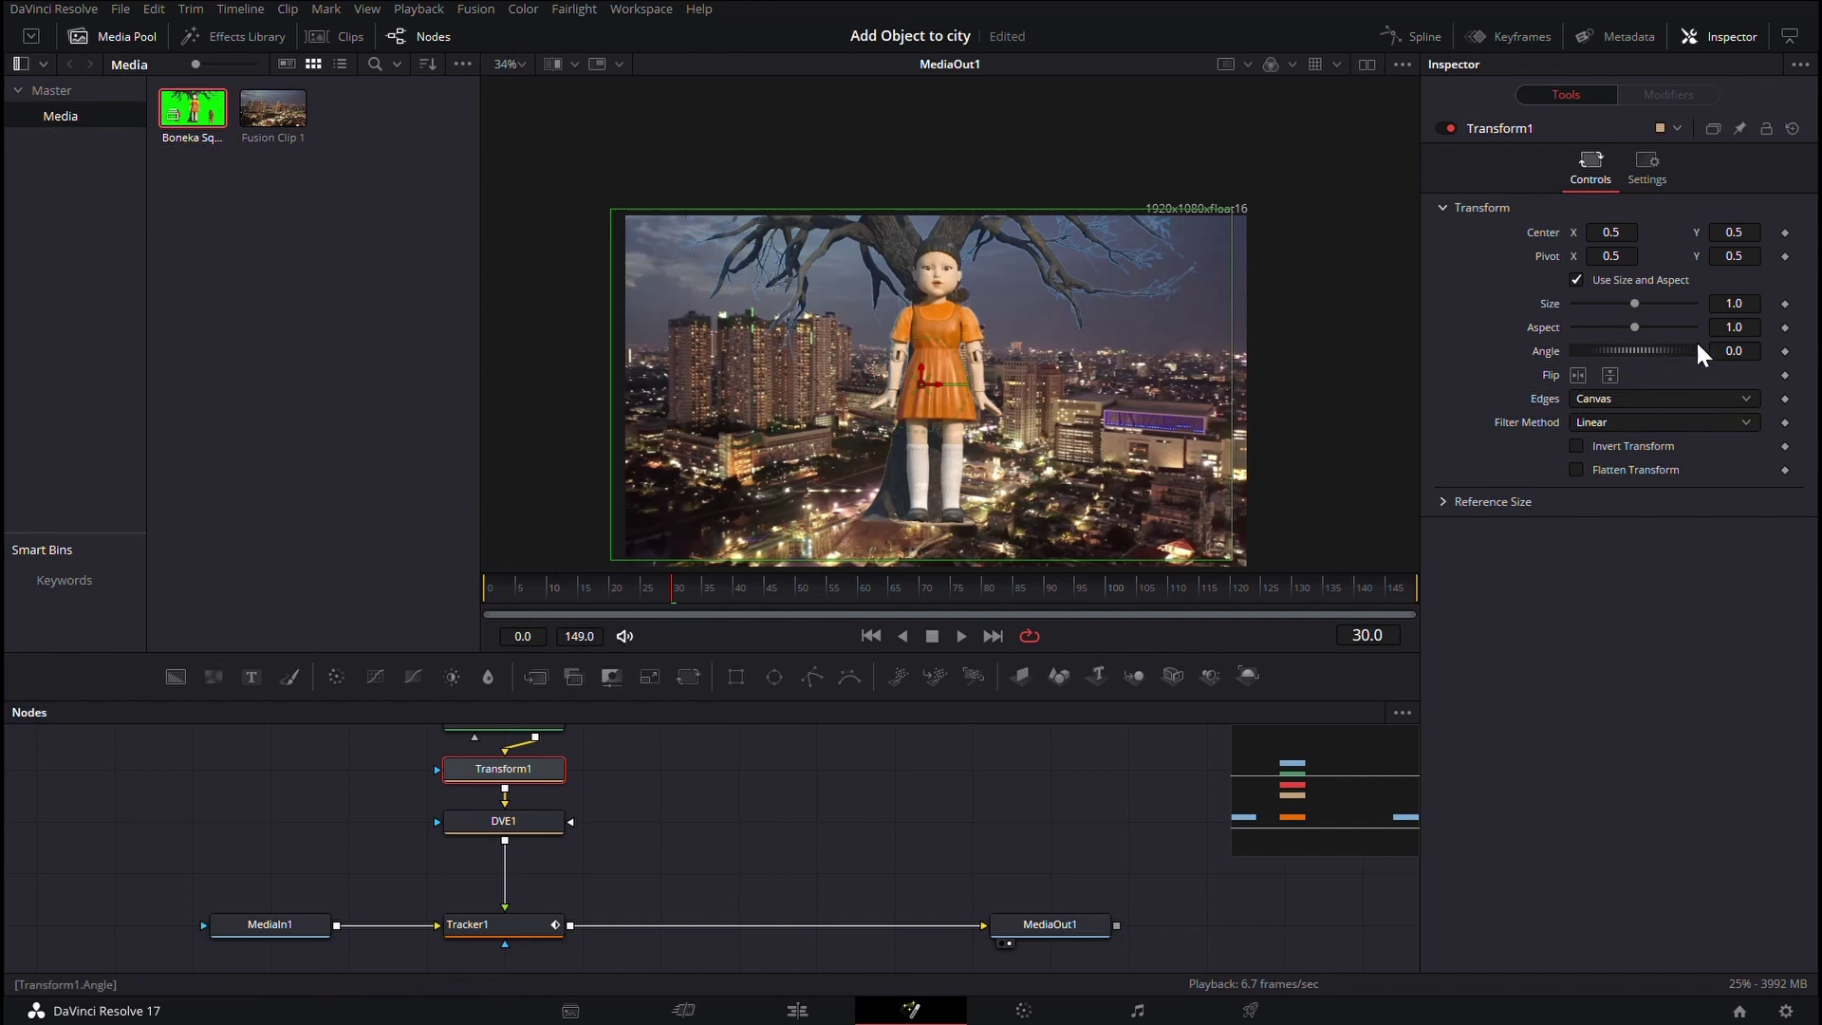
{"action": "left_click_drag", "start_coordinate": [1736, 304], "coordinate": [1704, 304]}
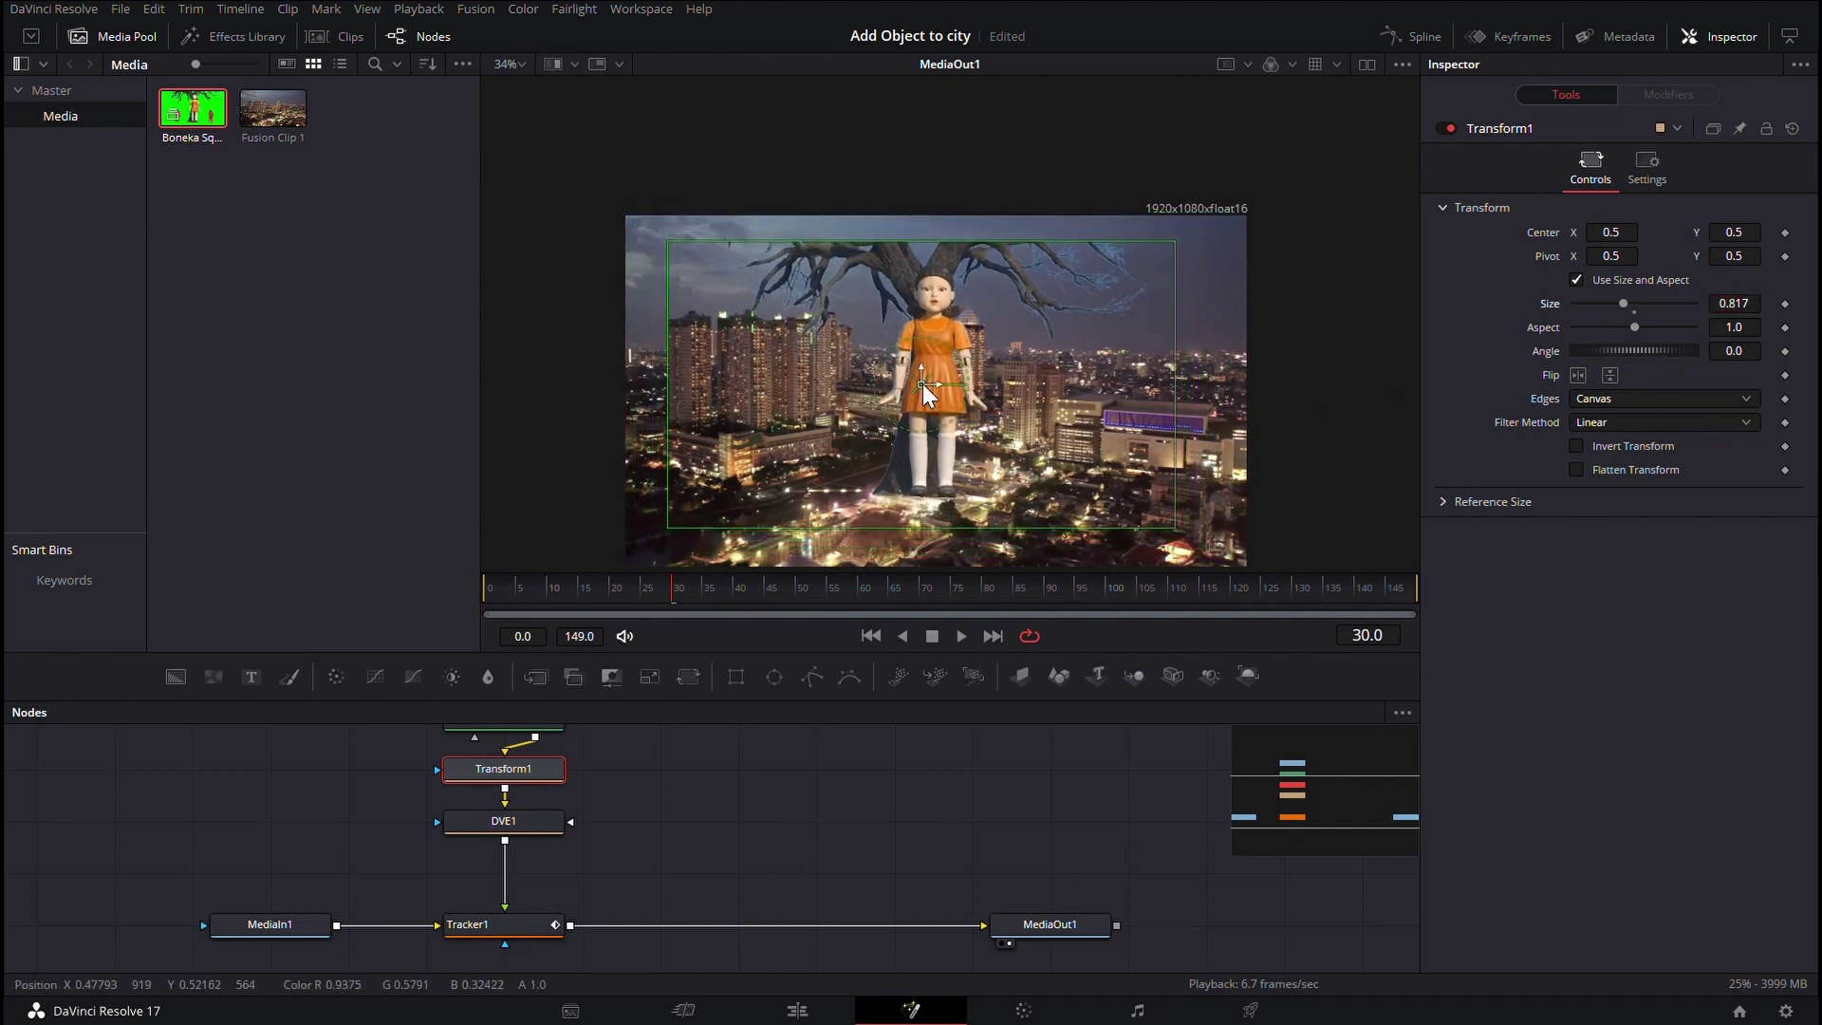
{"action": "left_click_drag", "start_coordinate": [923, 386], "coordinate": [1113, 358]}
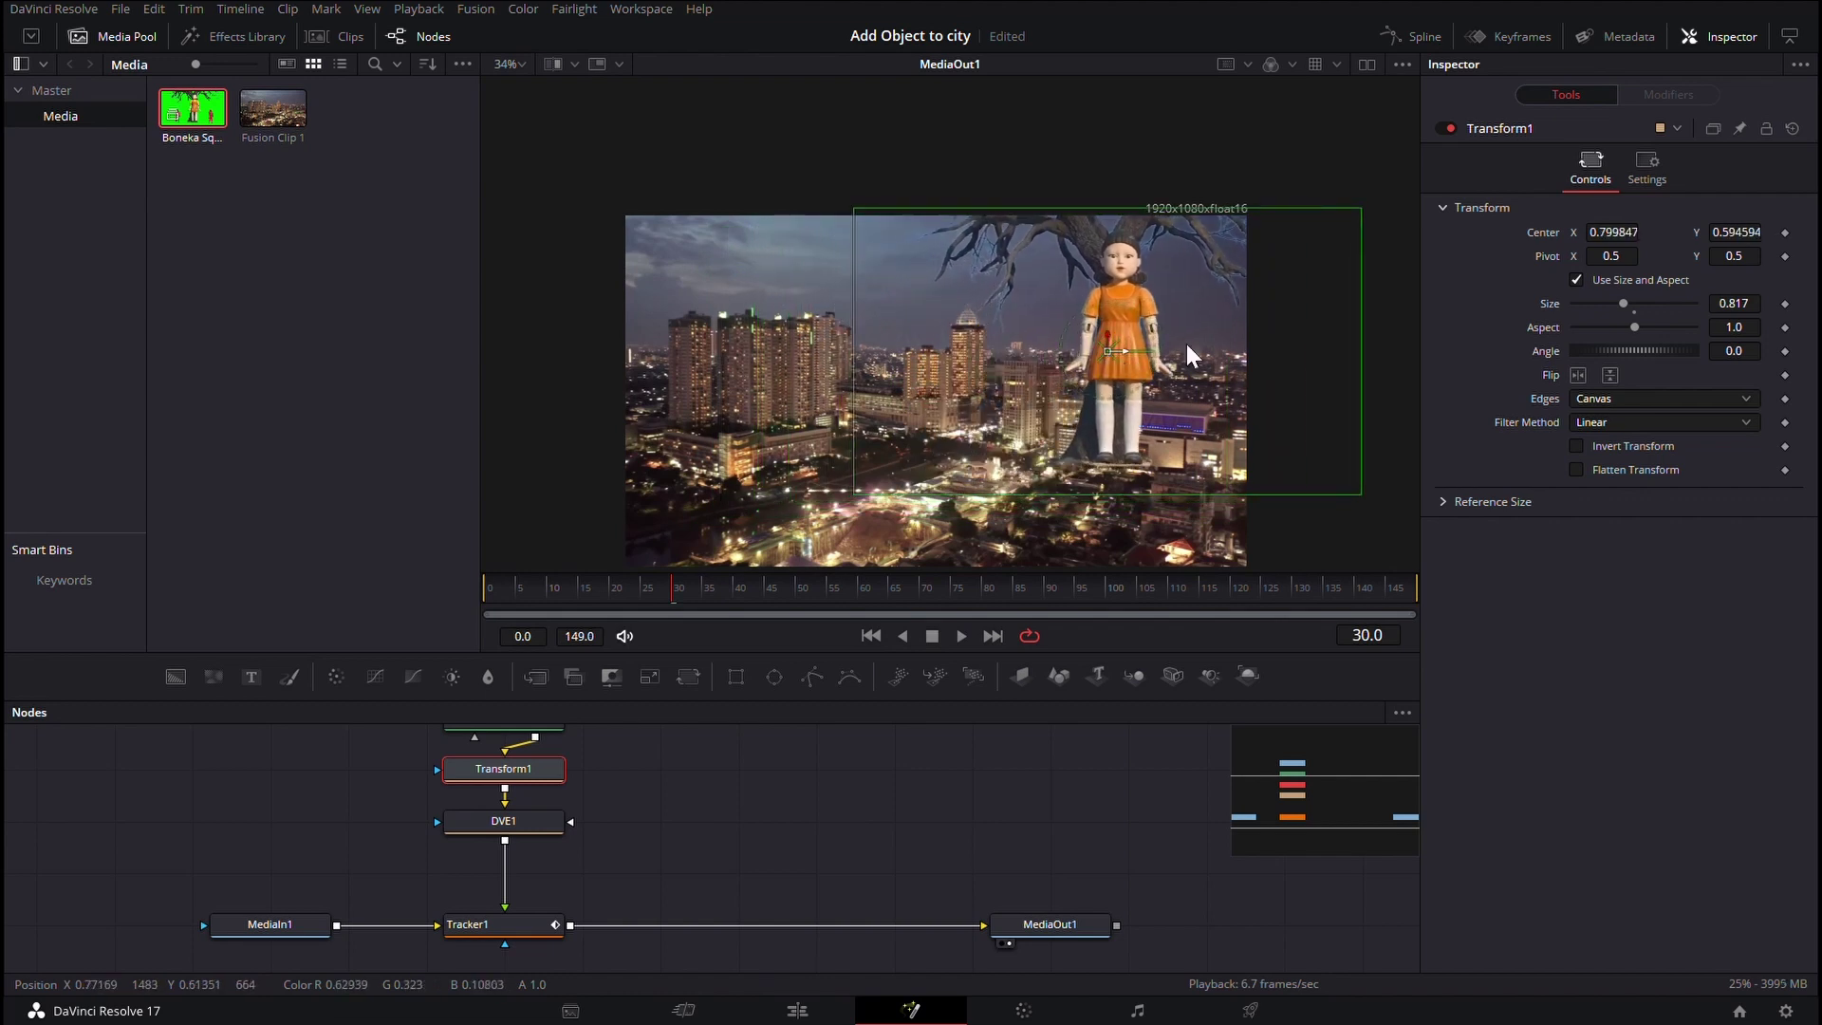
{"action": "left_click_drag", "start_coordinate": [1724, 302], "coordinate": [1713, 303]}
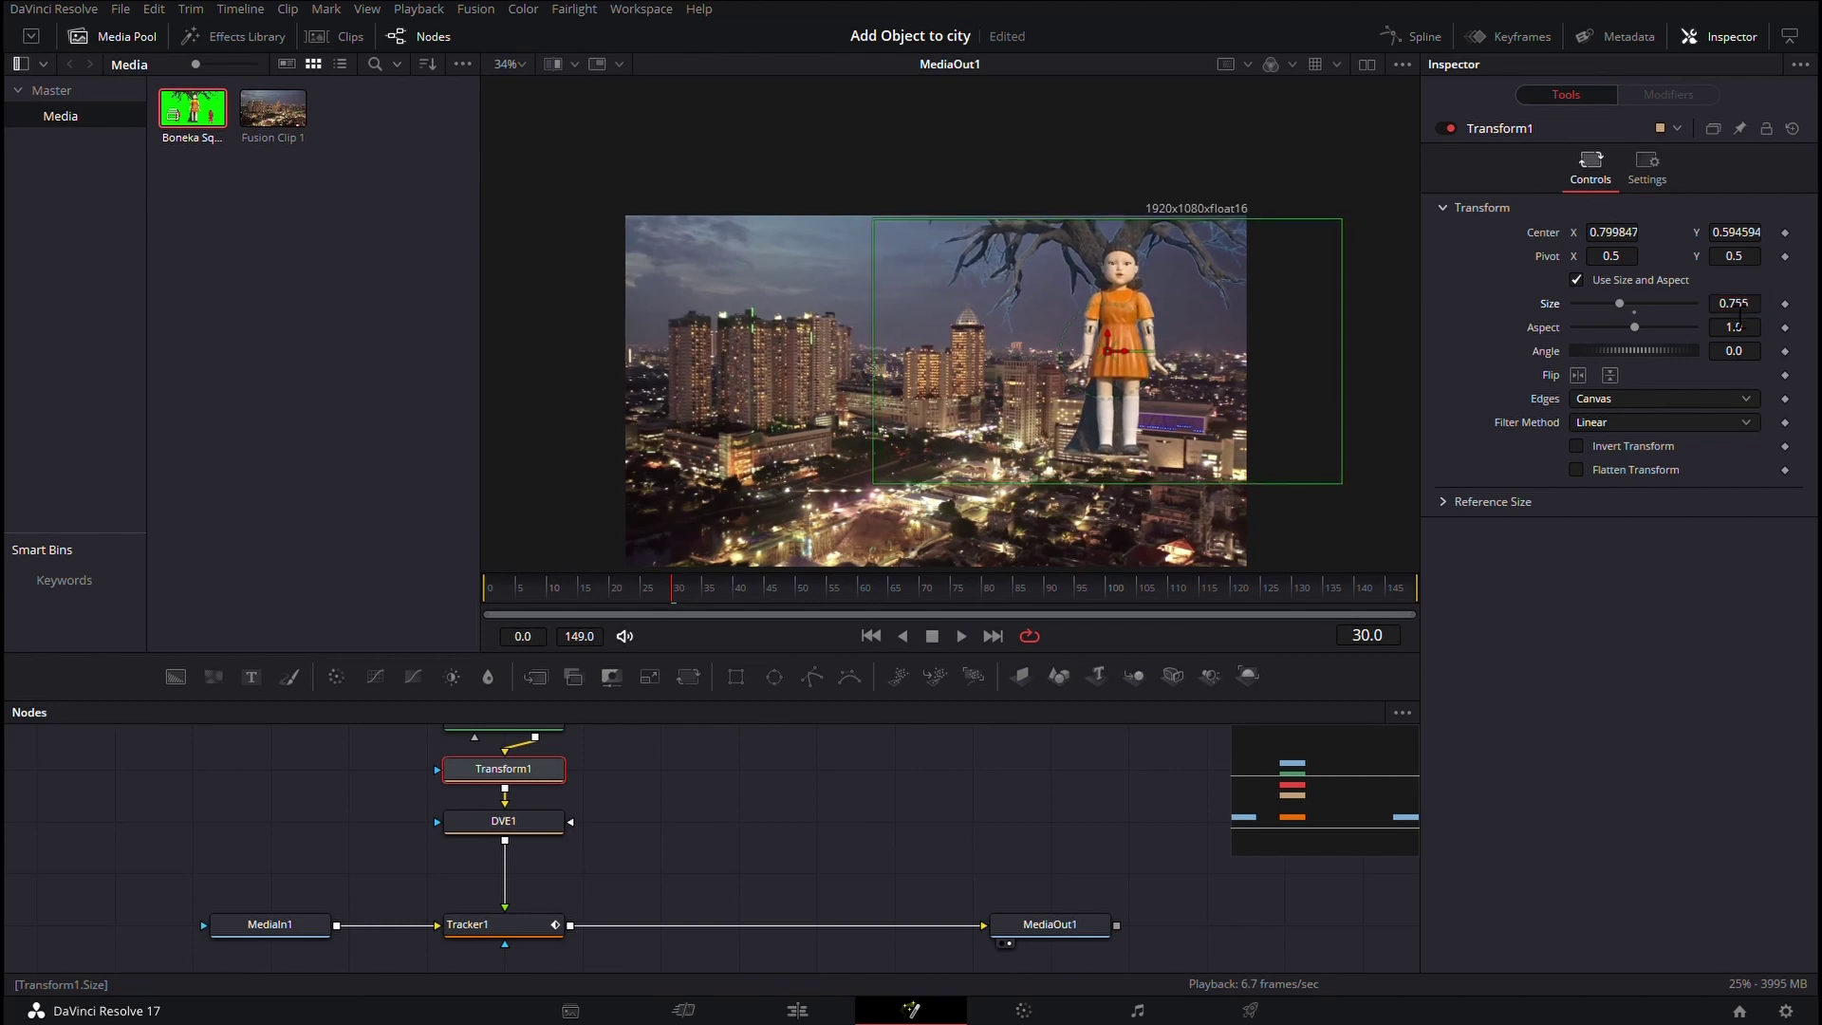
- Set DVE1 Rotation Y to -25.8 and fine-tune Transform1 to size 0.737, nudged right
{"action": "left_click", "coordinate": [507, 831]}
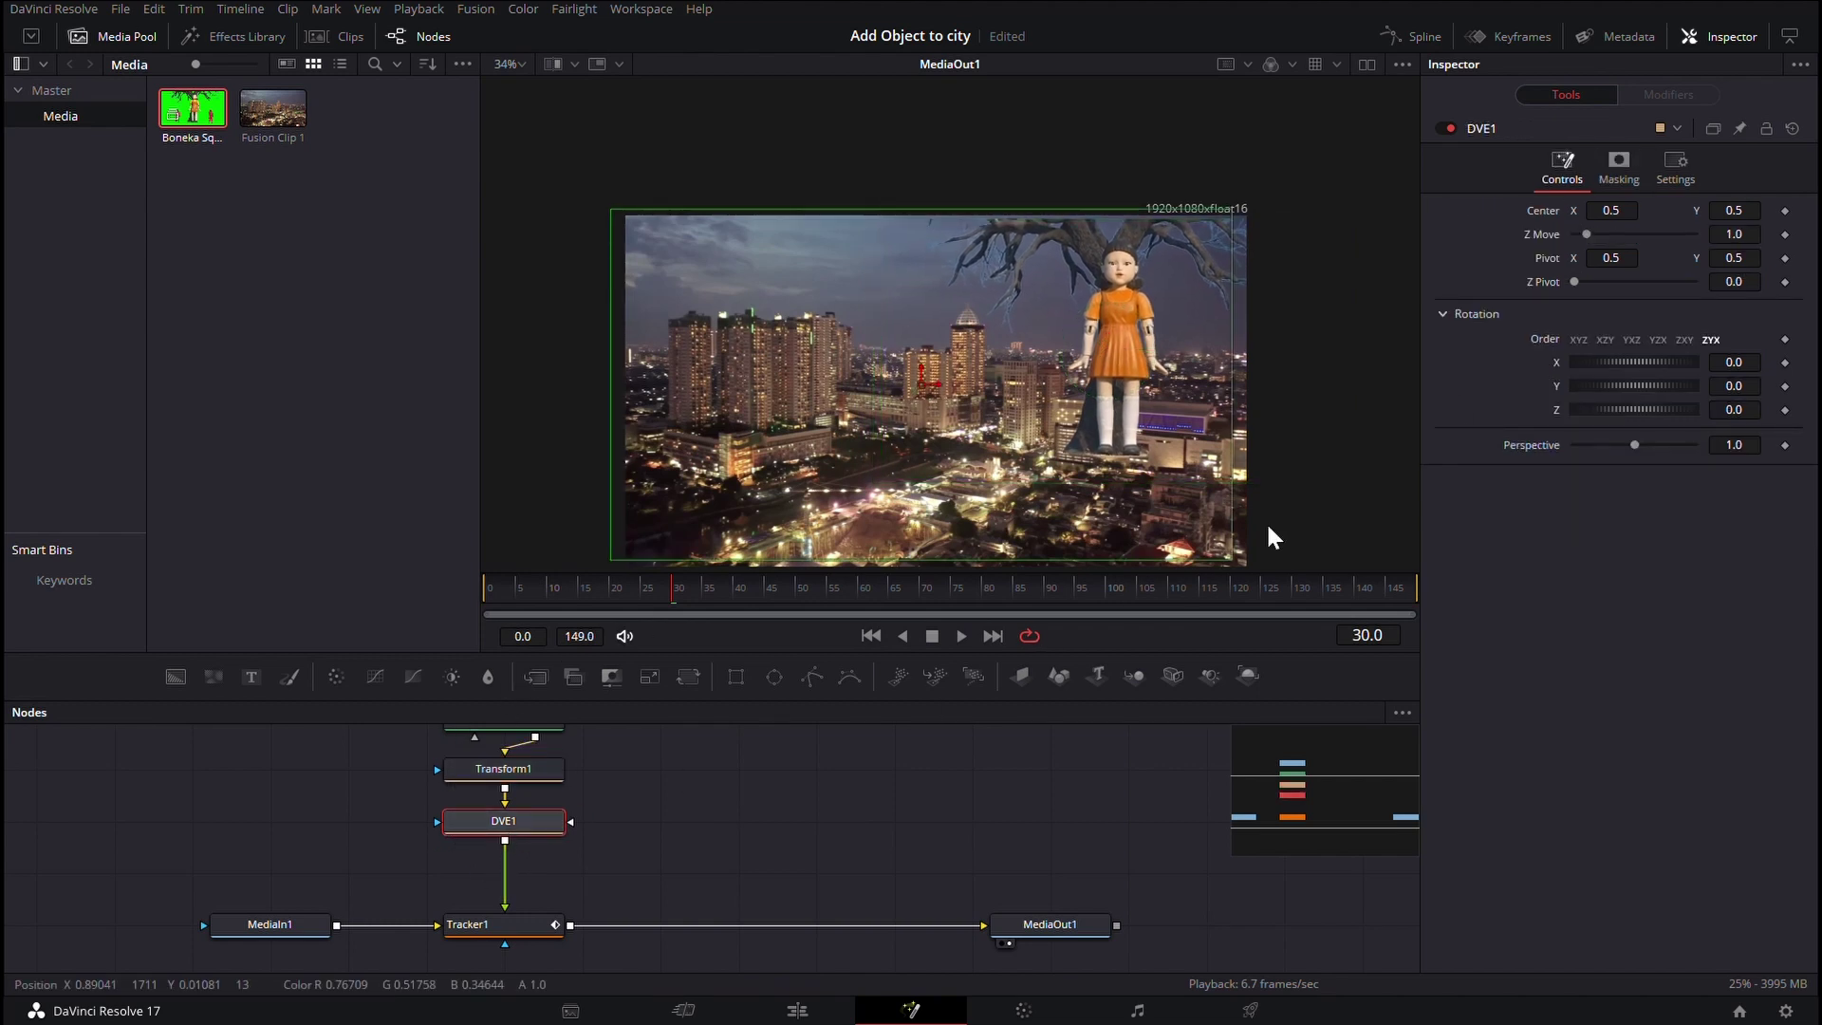
{"action": "left_click_drag", "start_coordinate": [1750, 385], "coordinate": [1683, 385]}
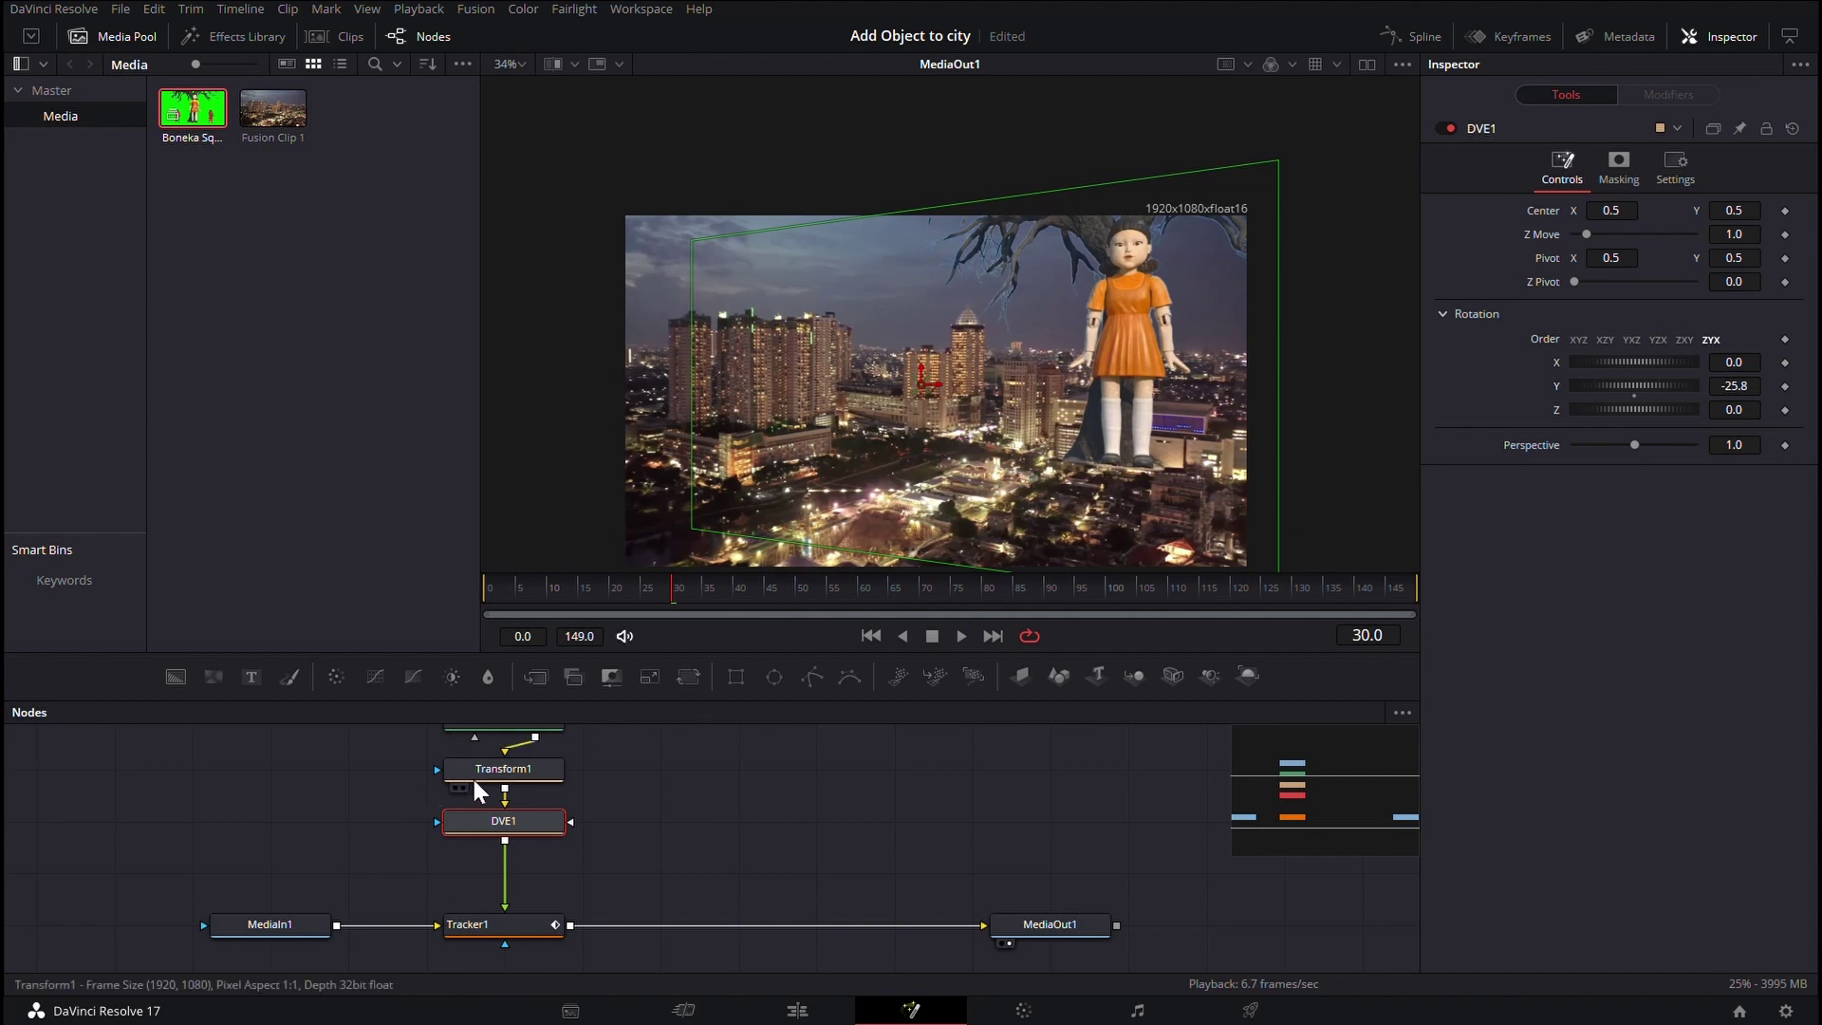
{"action": "left_click", "coordinate": [497, 770]}
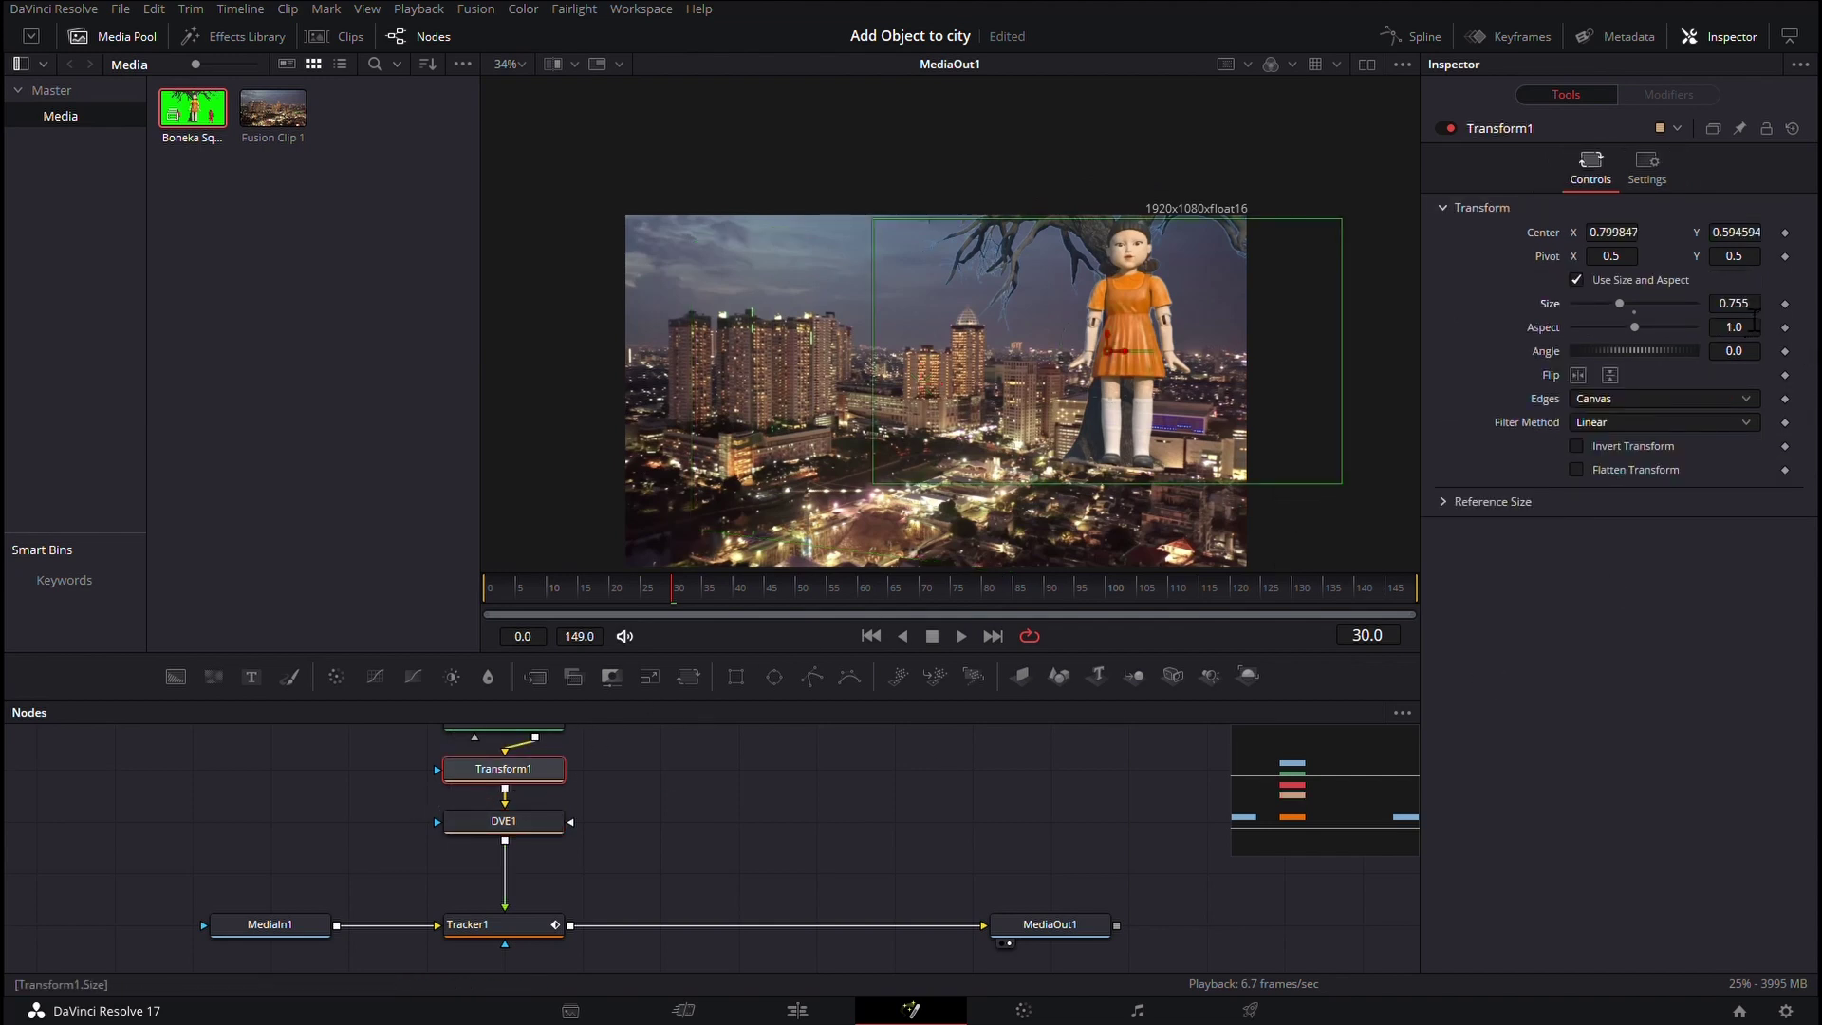
{"action": "left_click_drag", "start_coordinate": [1752, 305], "coordinate": [1755, 306]}
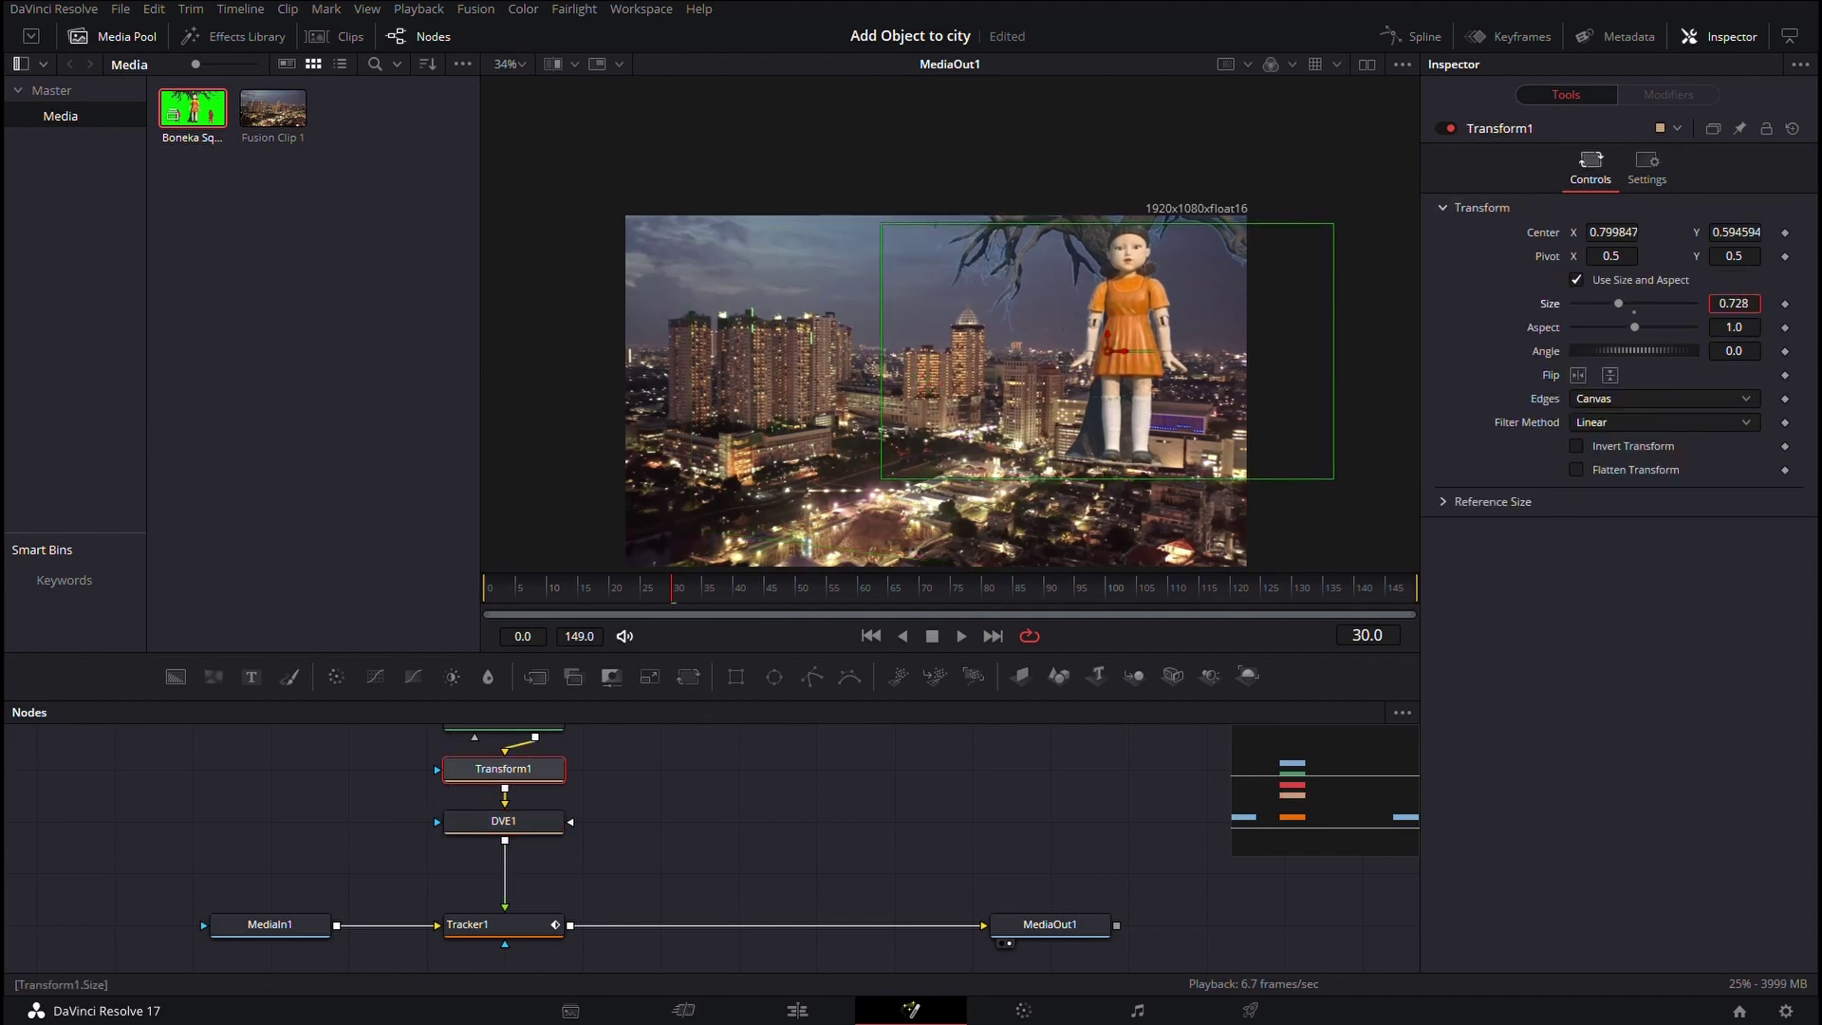
{"action": "scroll", "coordinate": [1231, 403], "scroll_direction": "up", "scroll_amount": 2}
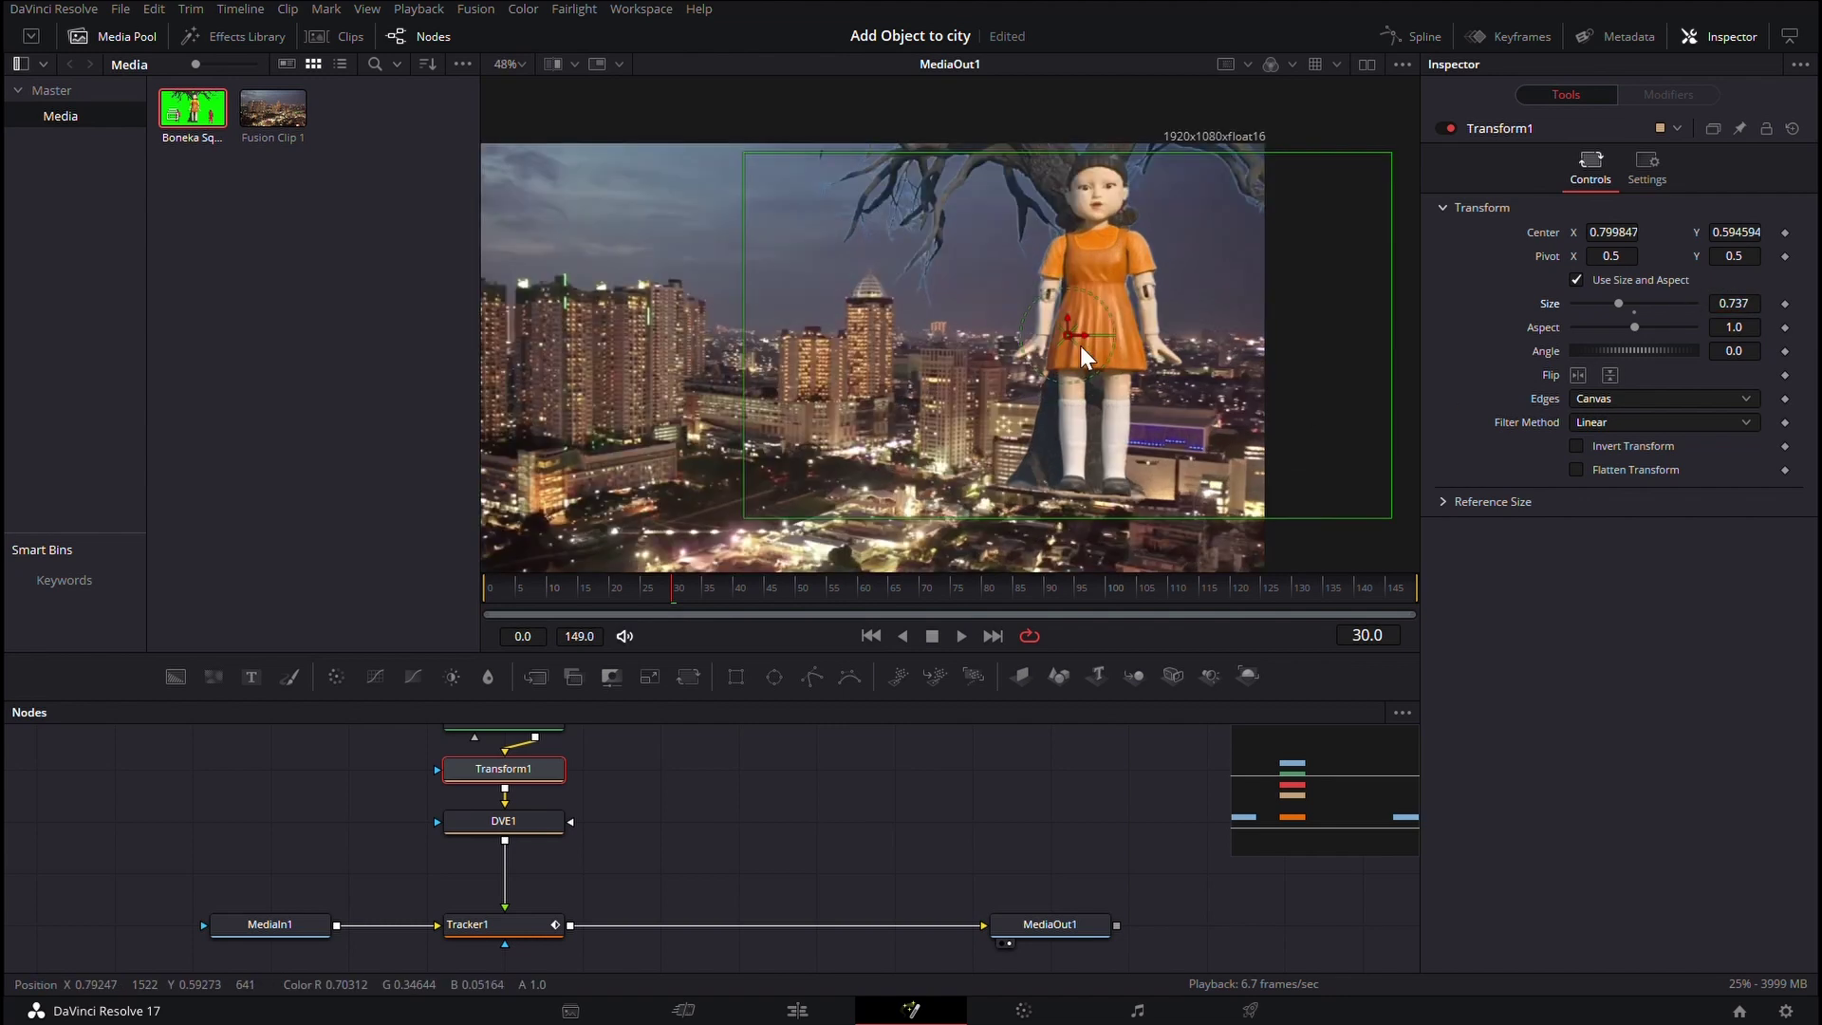
{"action": "left_click_drag", "start_coordinate": [1073, 347], "coordinate": [1086, 337]}
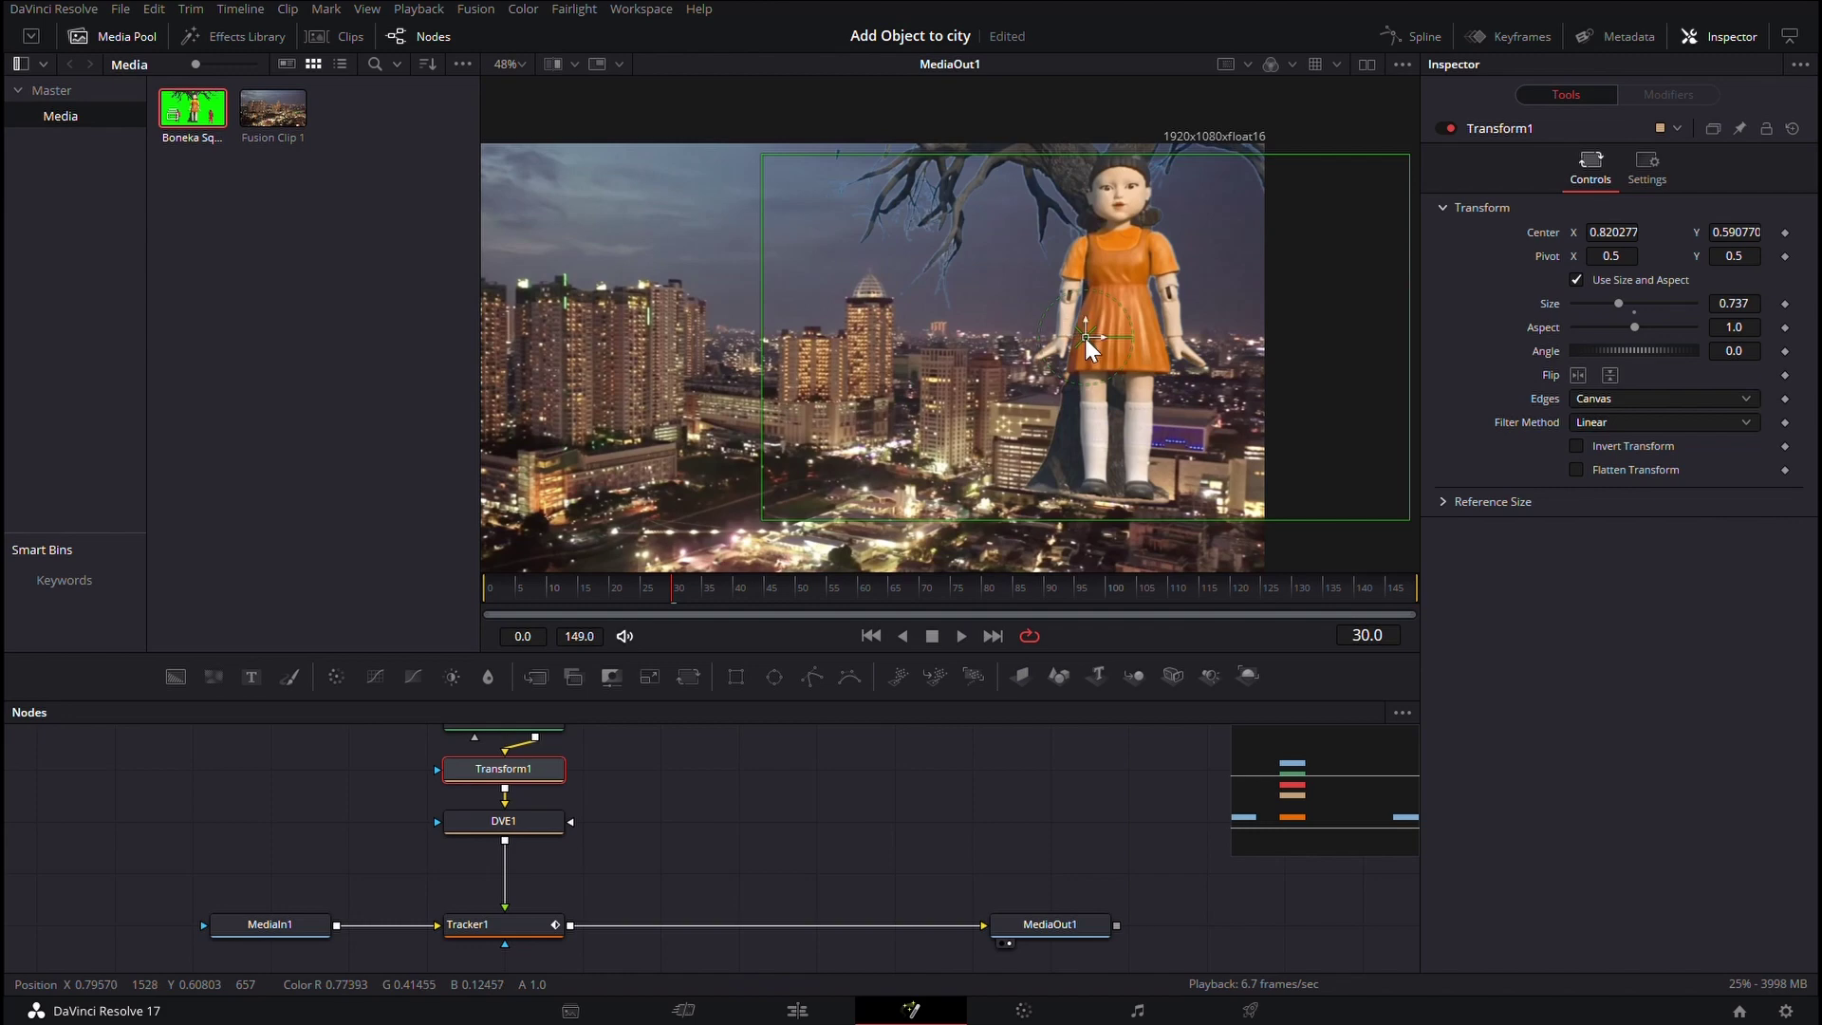
- Play back the composite to check the doll's placement, then reselect DVE1
{"action": "scroll", "coordinate": [960, 431], "scroll_direction": "left", "scroll_amount": 2}
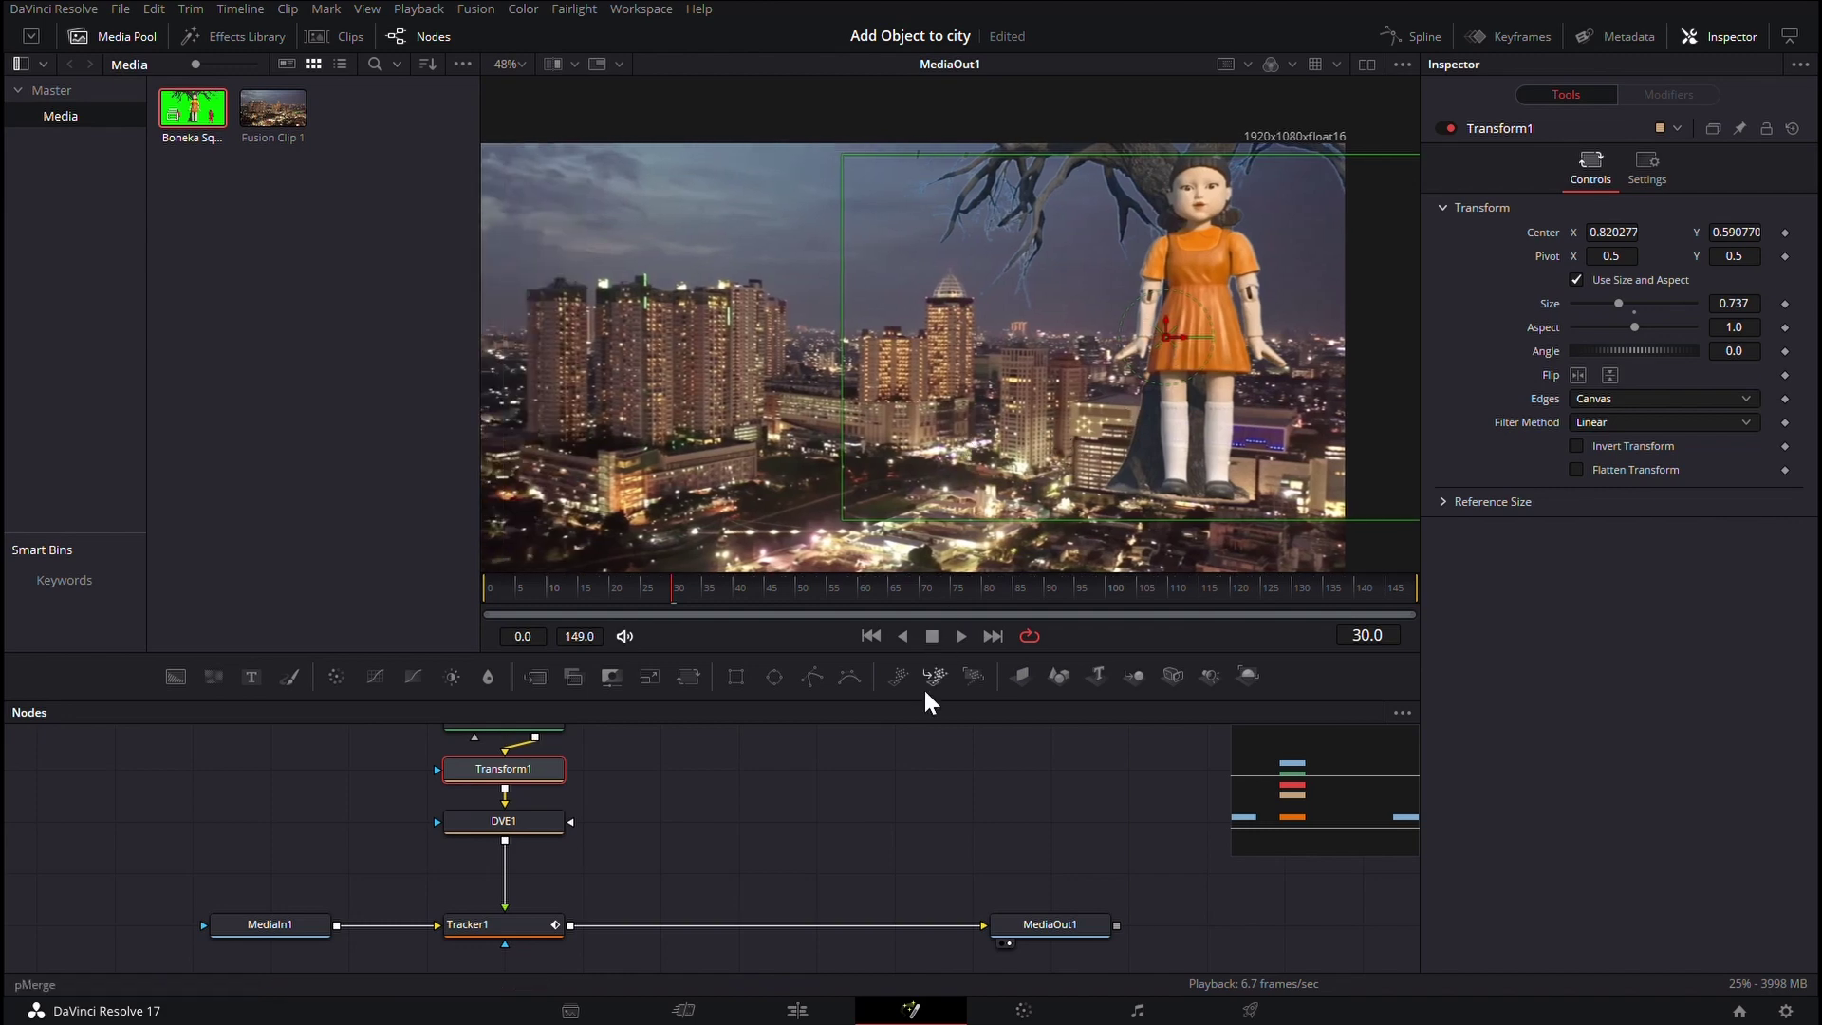
{"action": "left_click", "coordinate": [953, 634]}
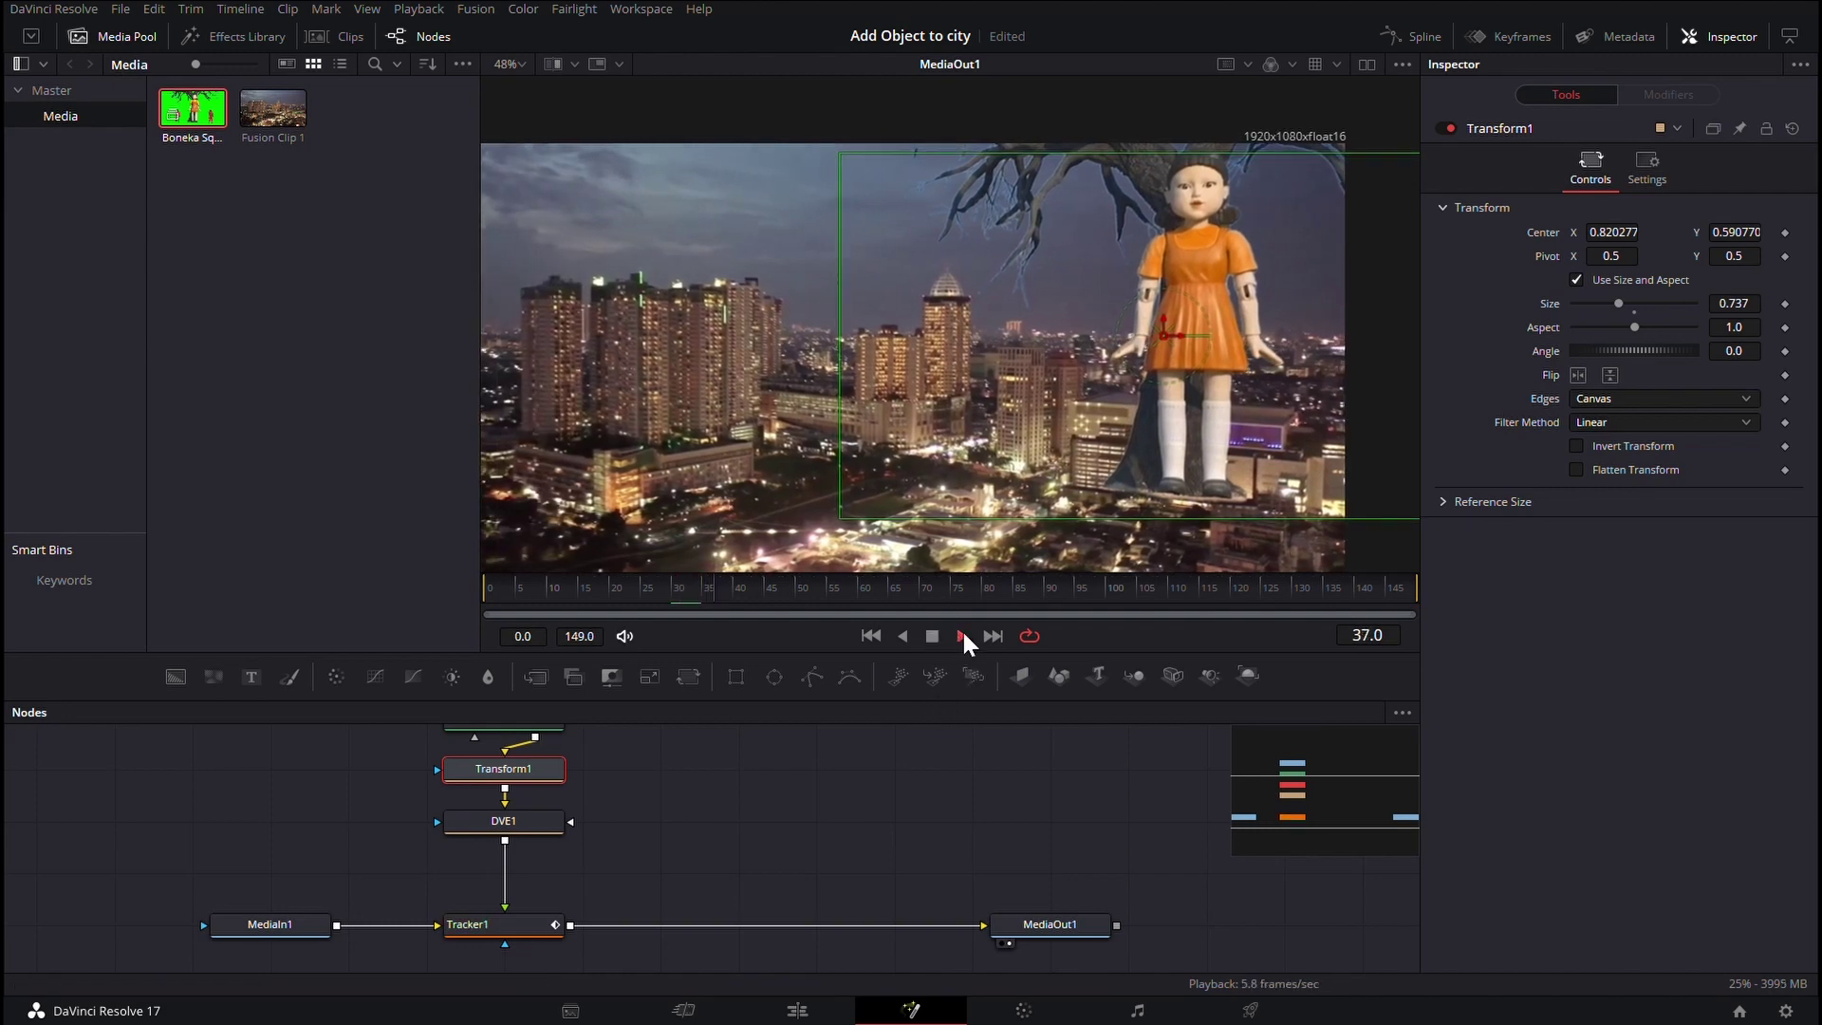
{"action": "scroll", "coordinate": [1205, 493], "scroll_direction": "down", "scroll_amount": 3}
{"action": "scroll", "coordinate": [1205, 492], "scroll_direction": "up", "scroll_amount": 2}
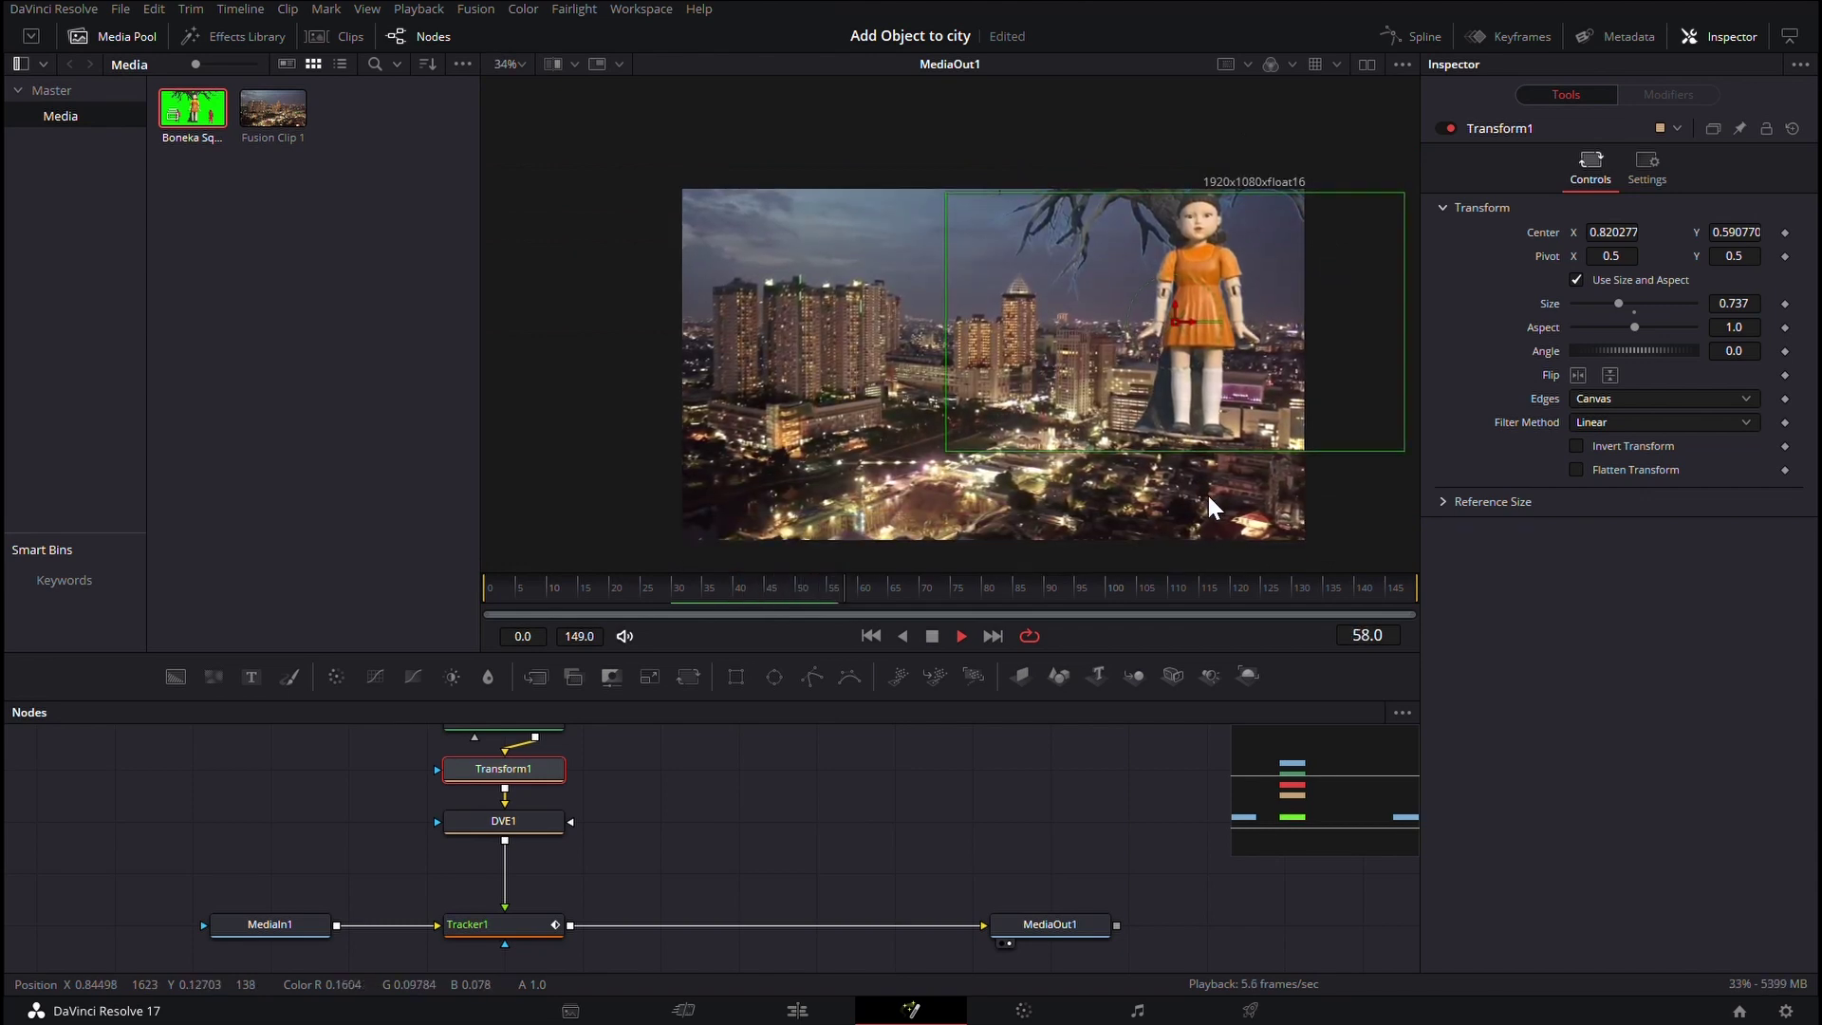
{"action": "left_click", "coordinate": [932, 636]}
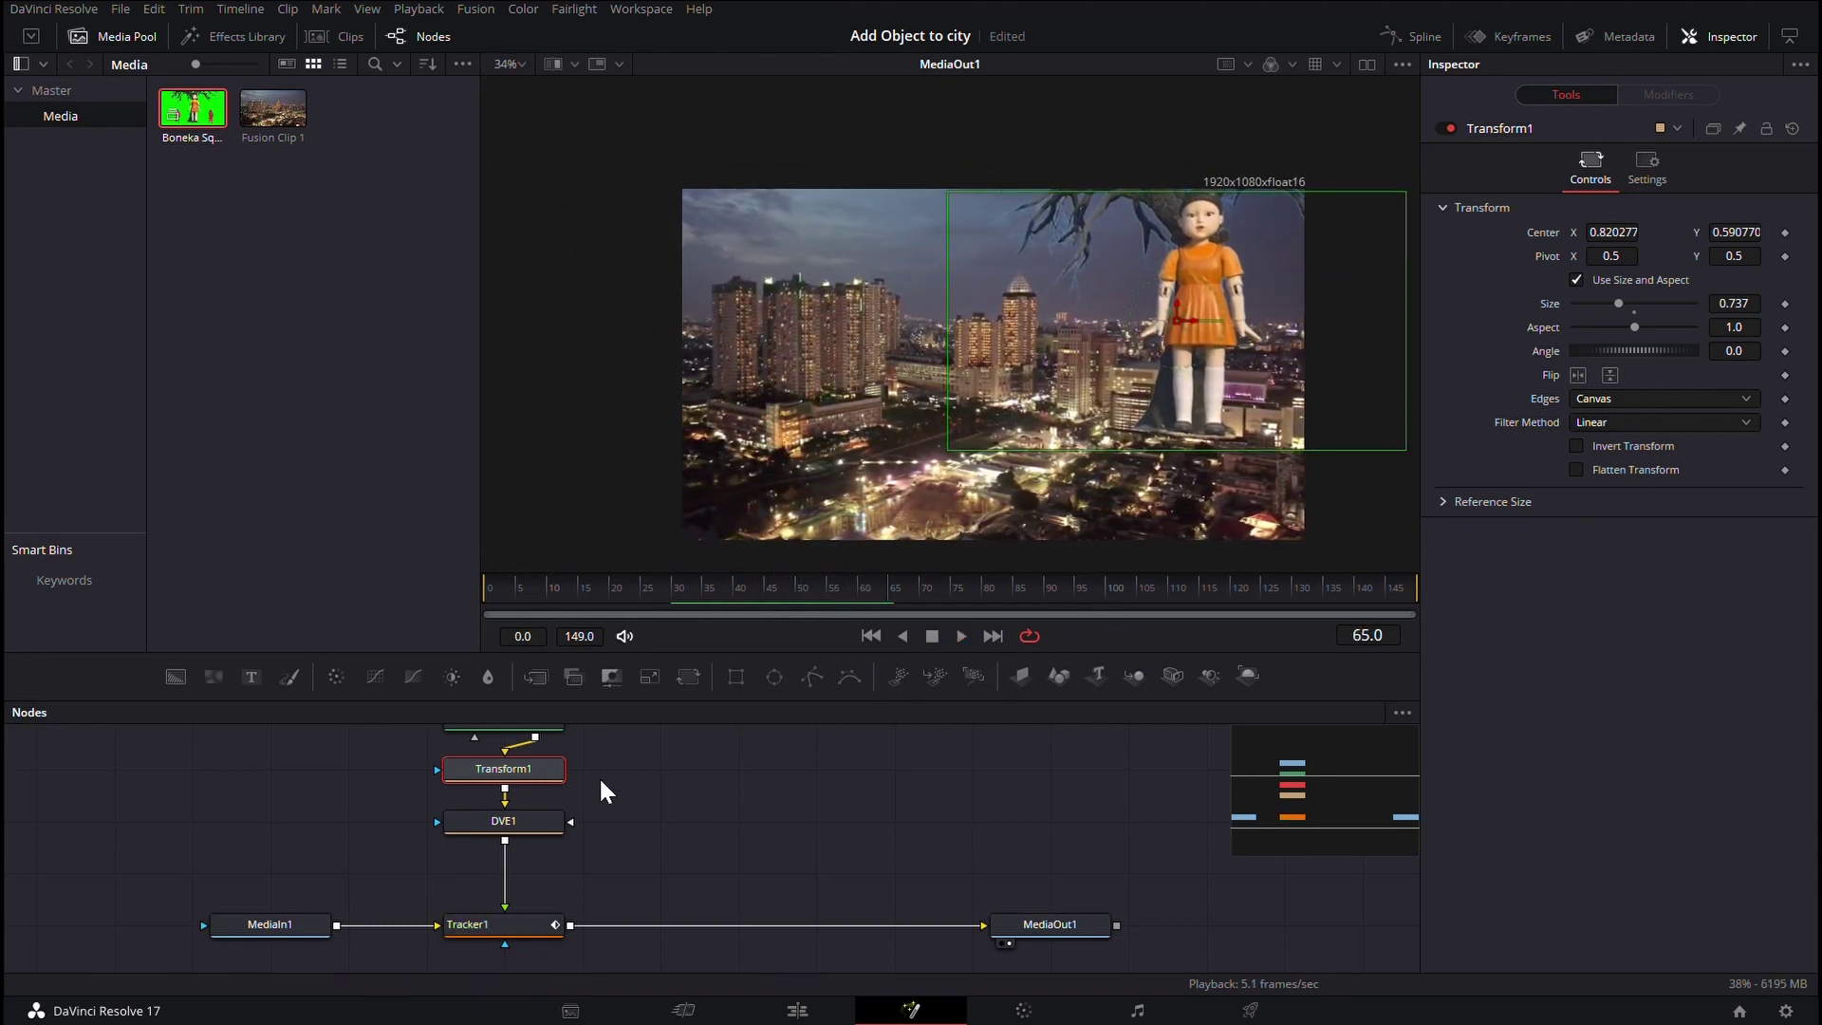
{"action": "left_click", "coordinate": [520, 822]}
{"action": "left_click", "coordinate": [1035, 832]}
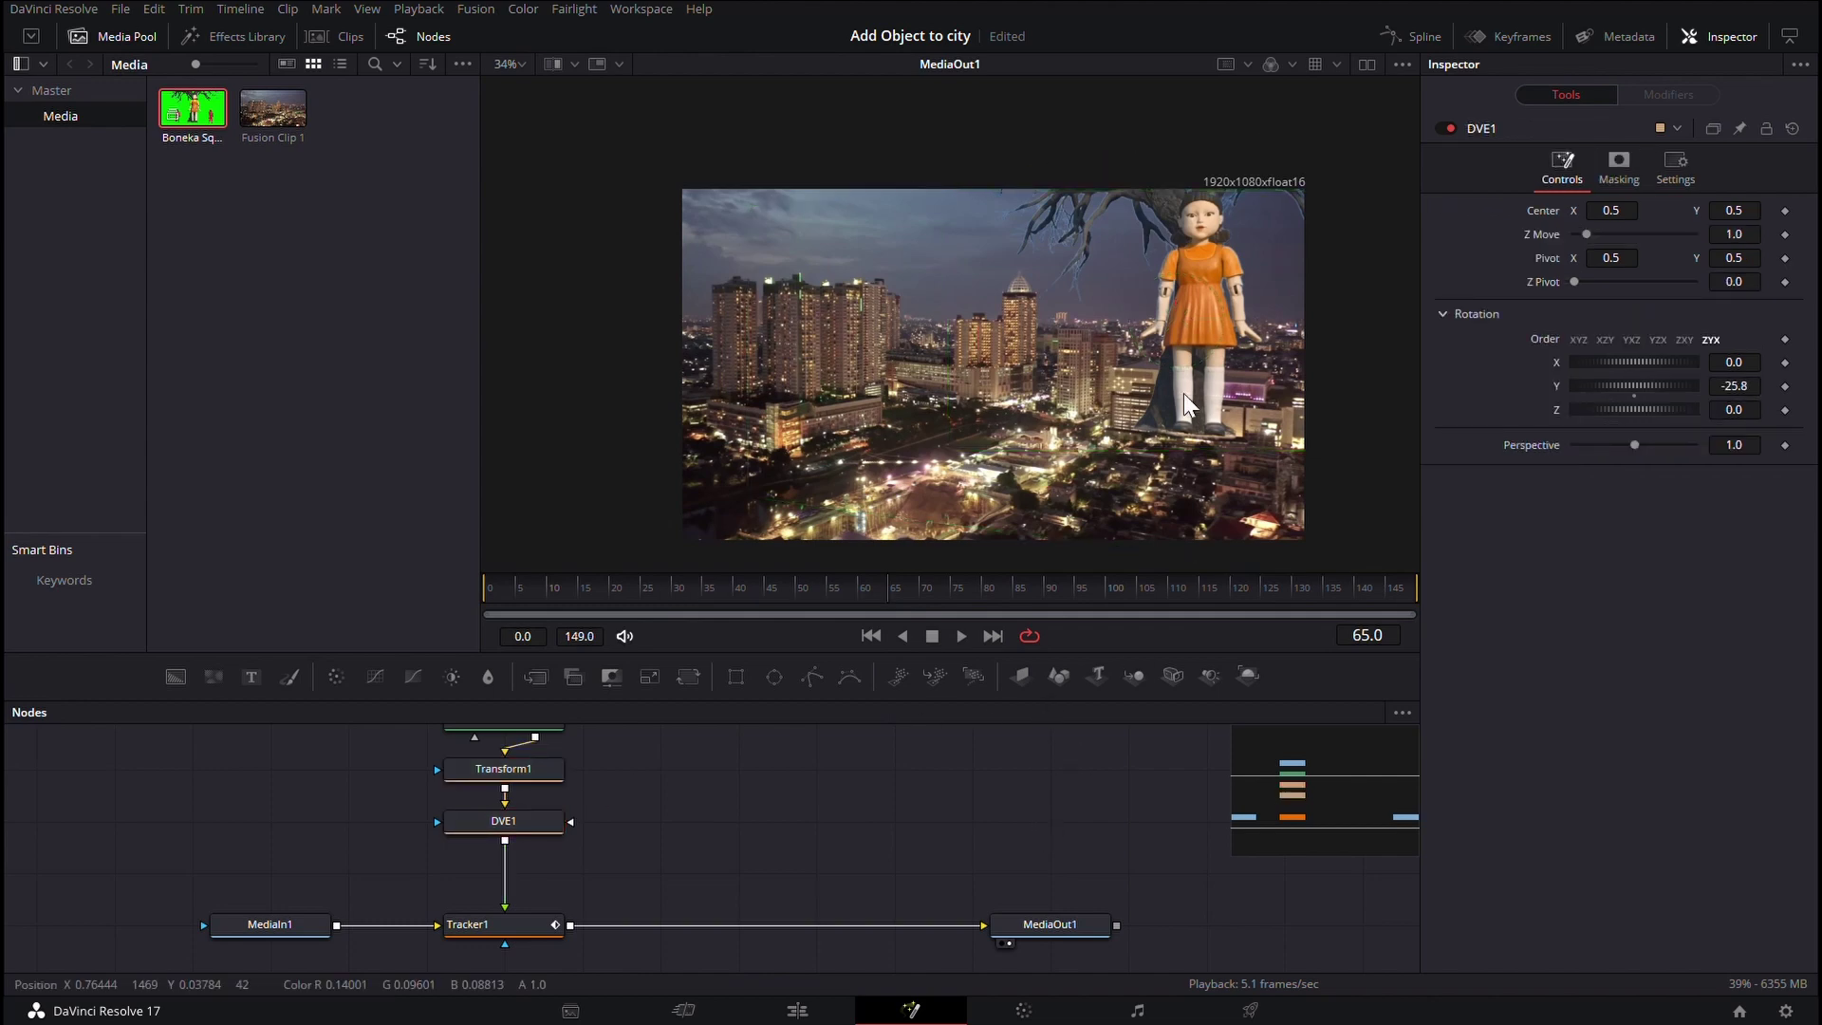
{"action": "scroll", "coordinate": [1187, 375], "scroll_direction": "up", "scroll_amount": 2}
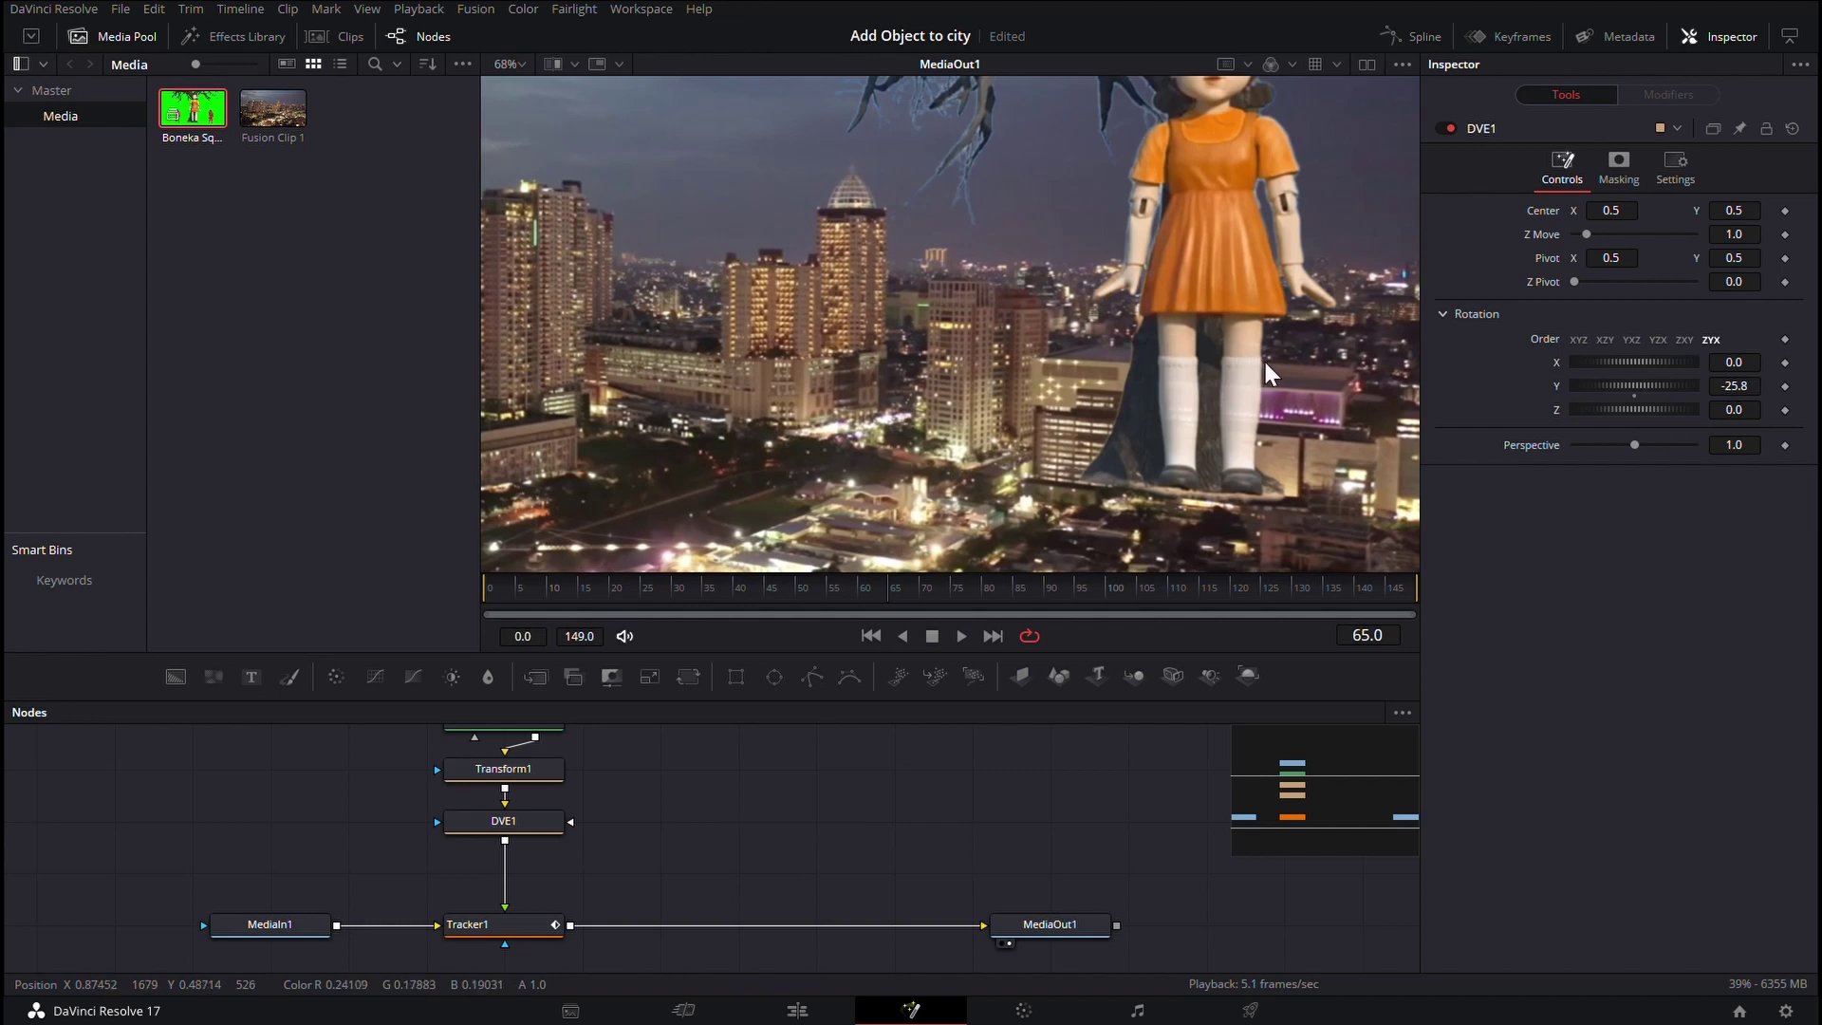
{"action": "scroll", "coordinate": [1273, 378], "scroll_direction": "up", "scroll_amount": 1}
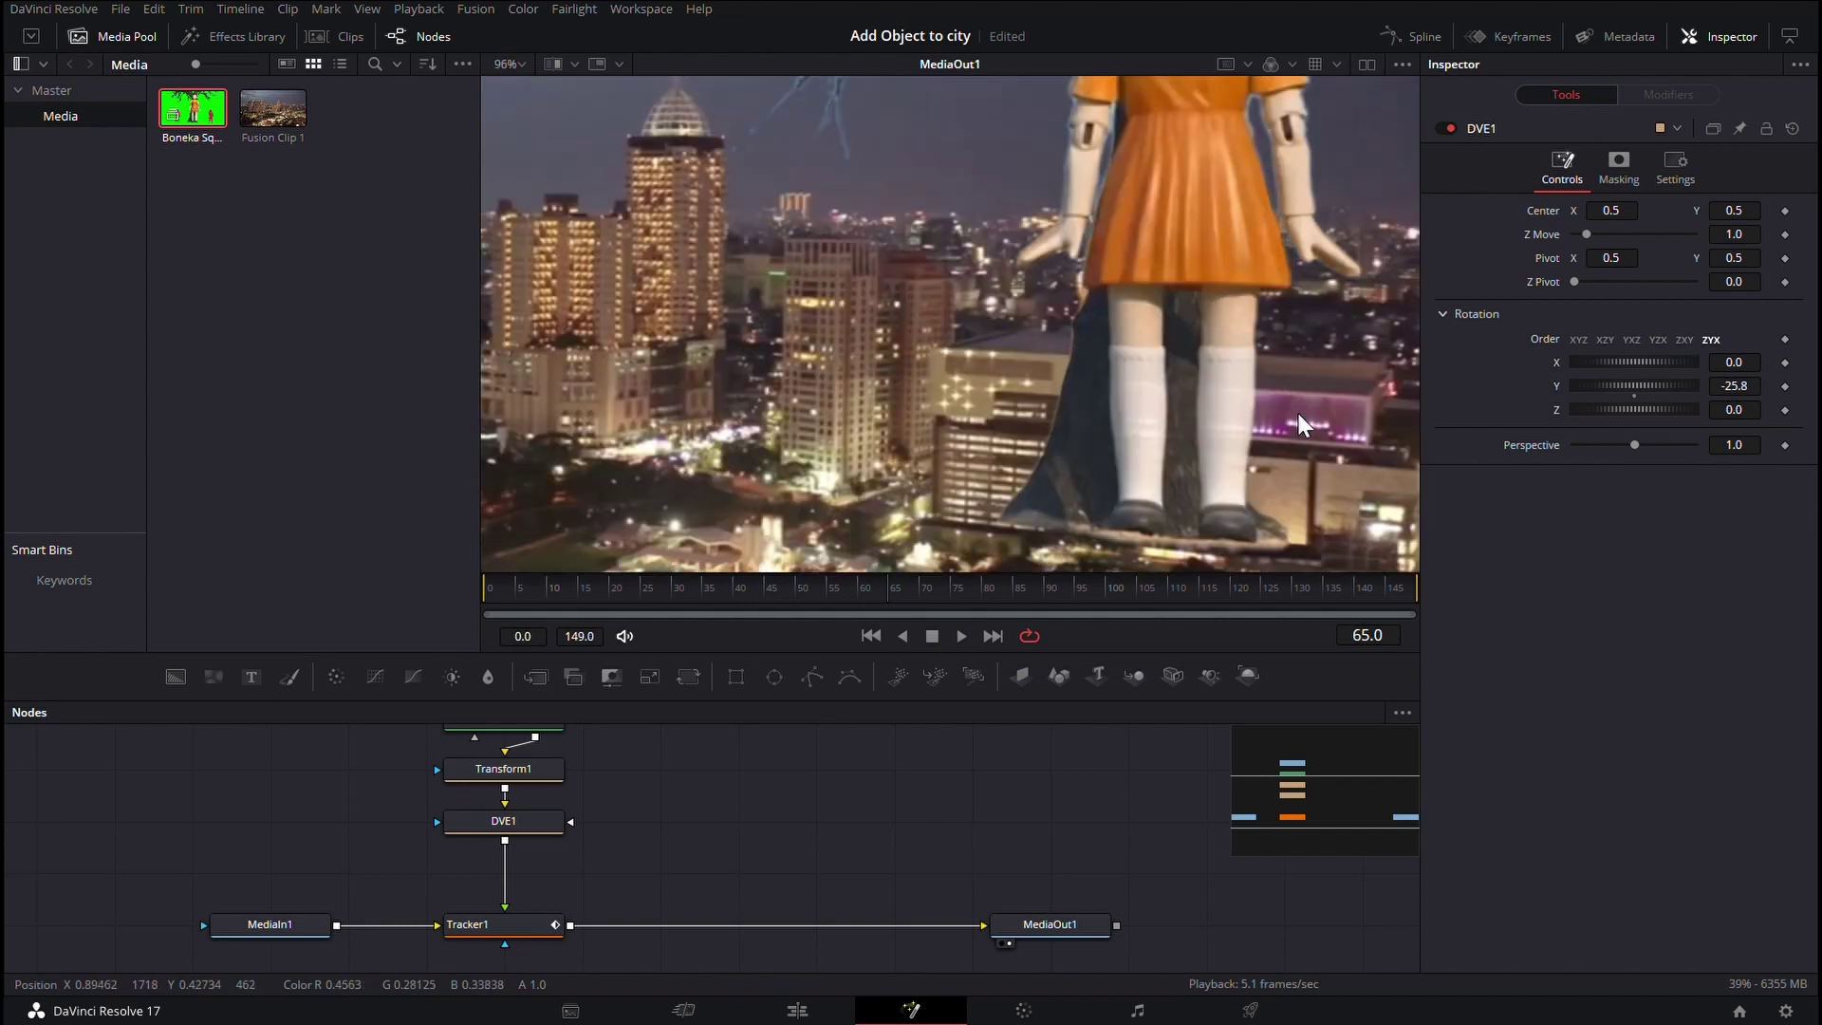
{"action": "scroll", "coordinate": [1017, 423], "scroll_direction": "down", "scroll_amount": 1}
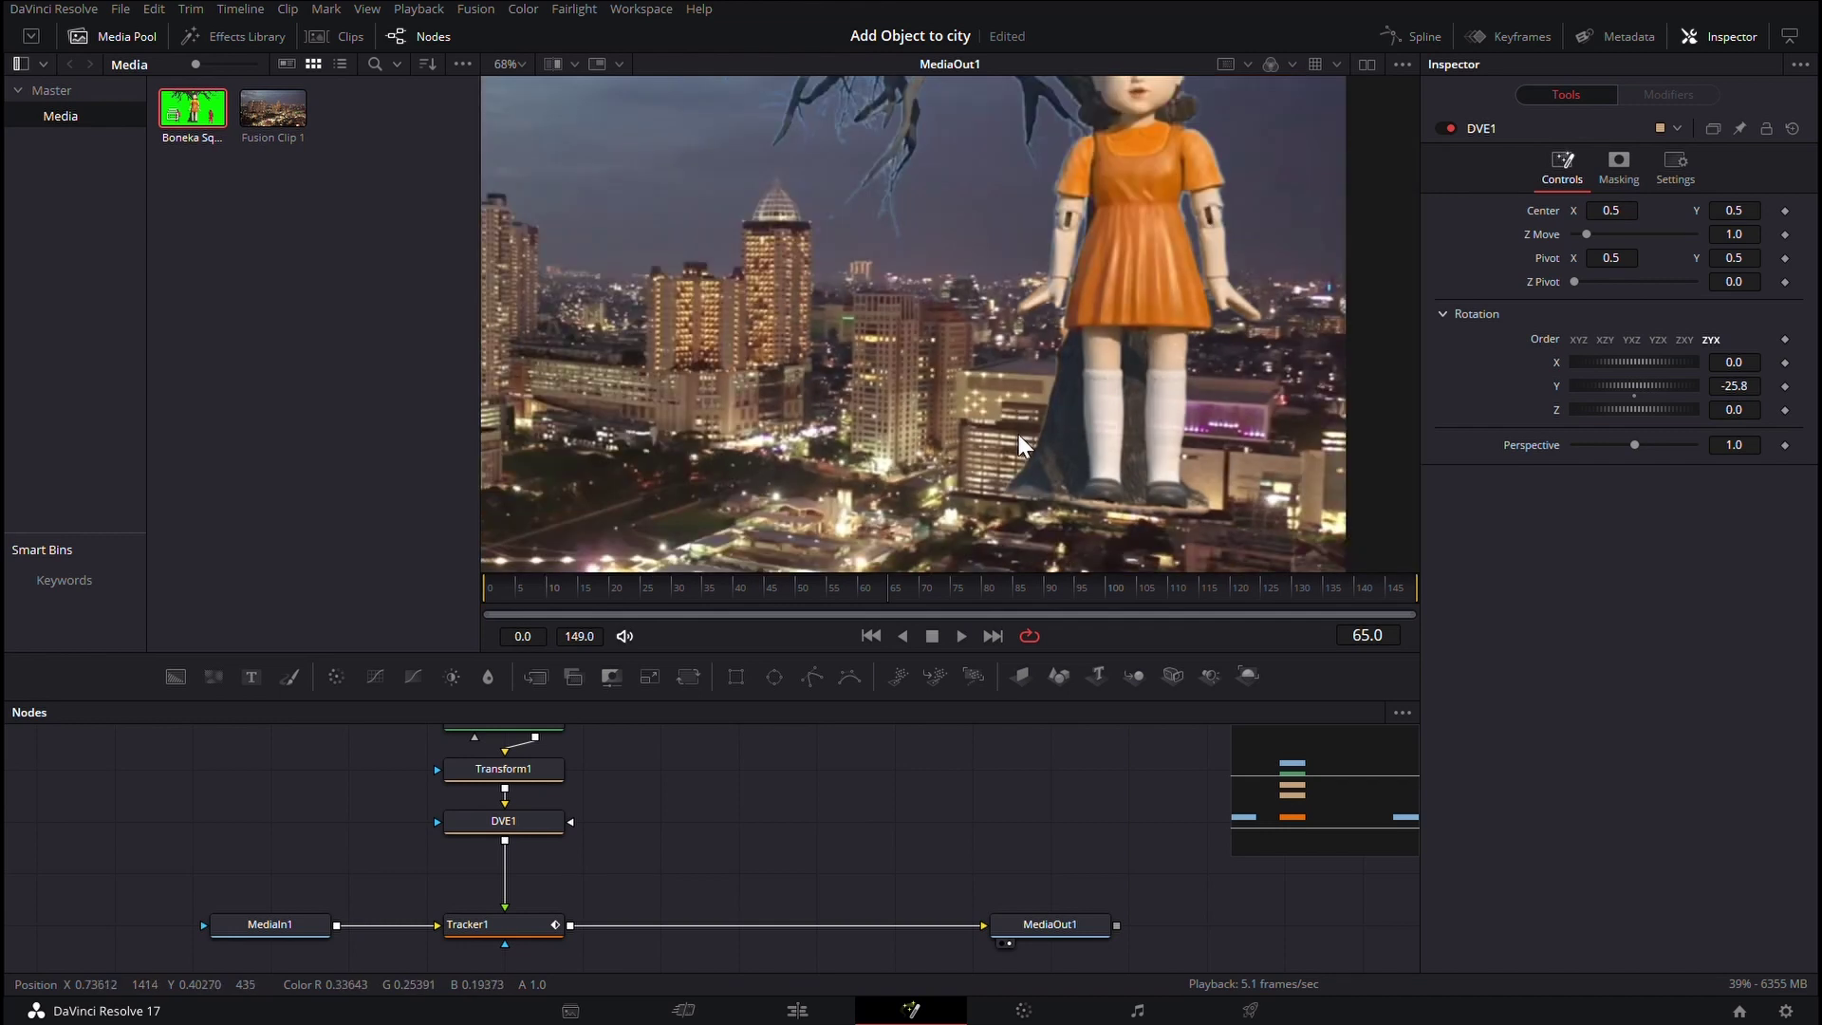
{"action": "scroll", "coordinate": [996, 446], "scroll_direction": "down", "scroll_amount": 1}
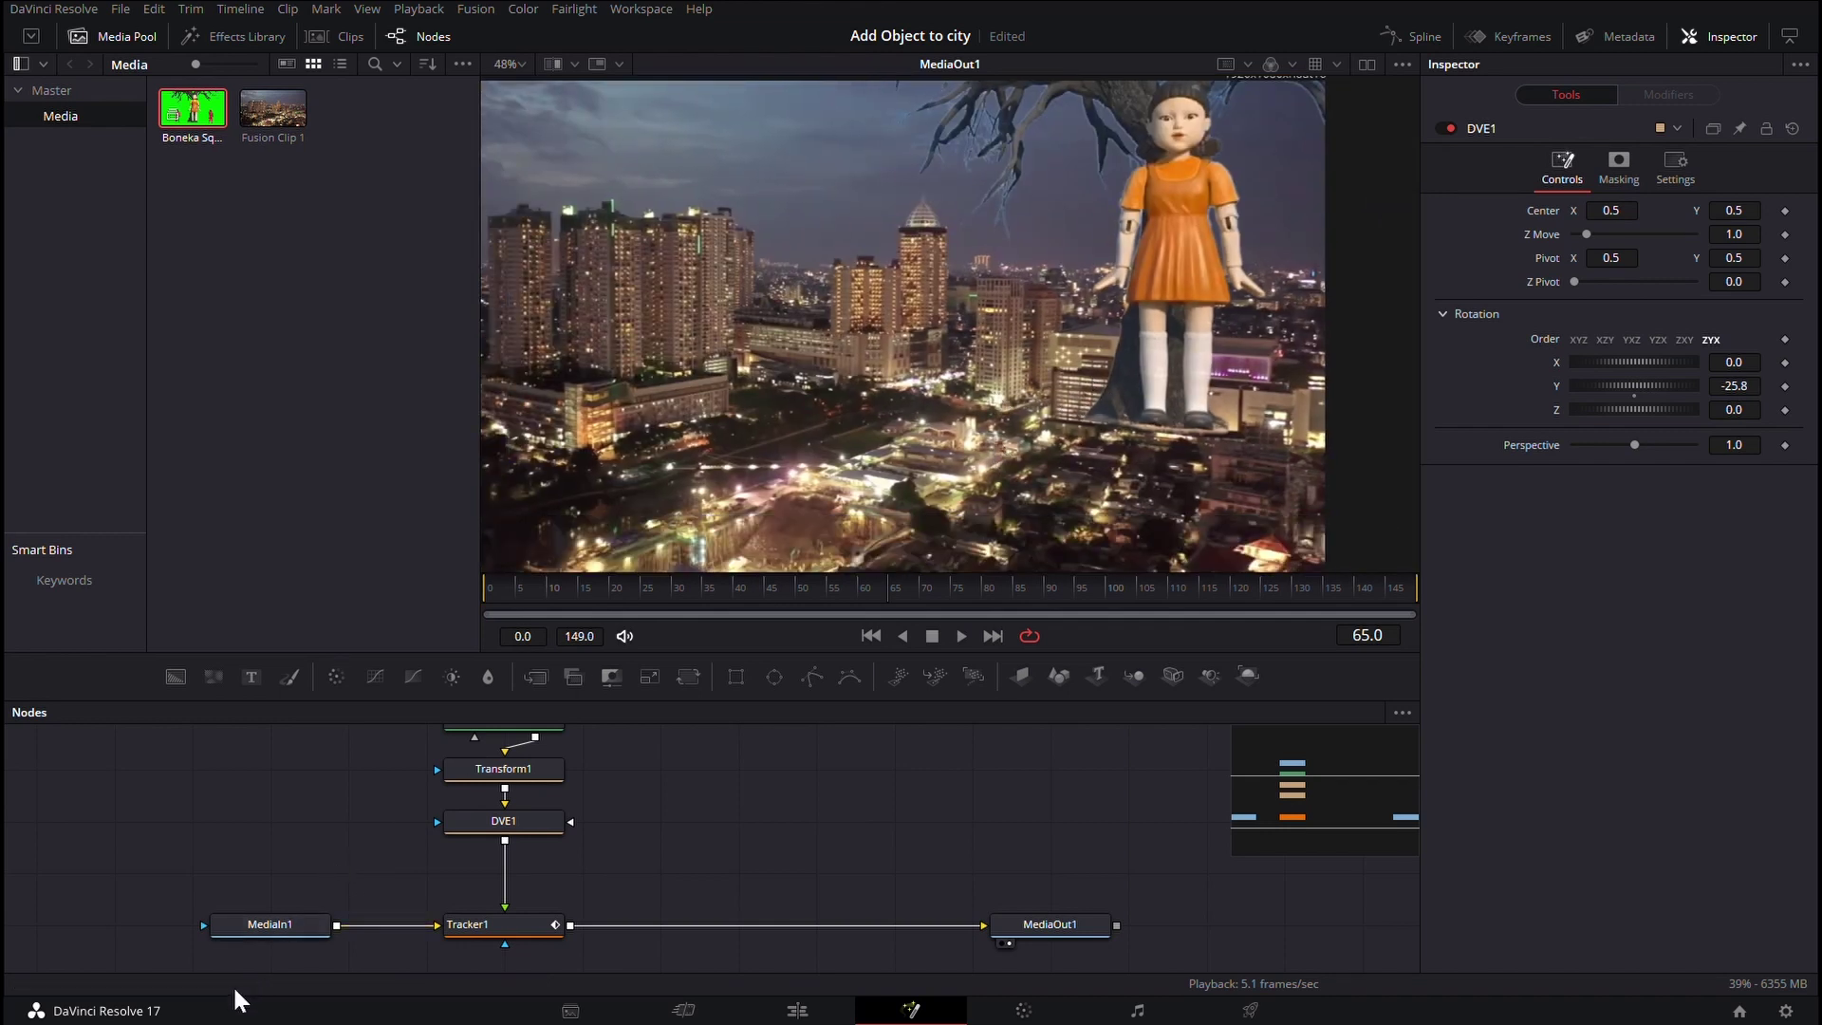
{"action": "left_click", "coordinate": [482, 827]}
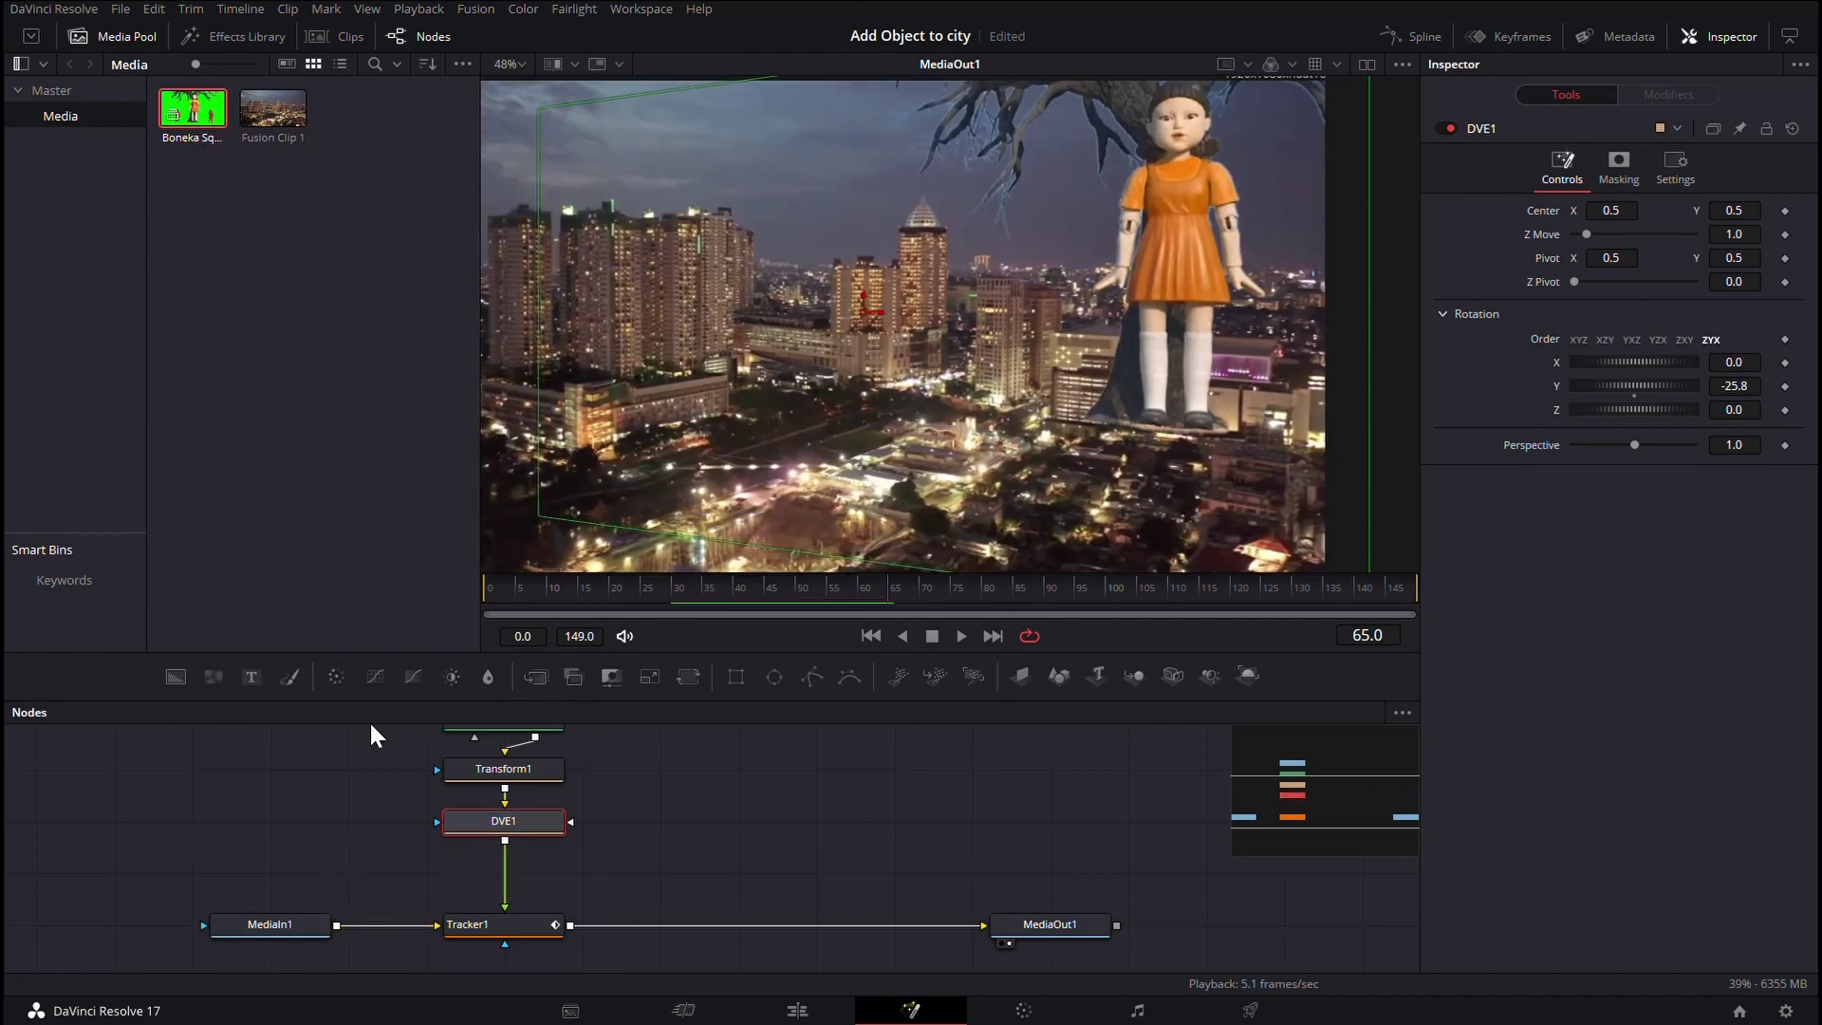
- Add a Merge1 node and a fully transparent Background1 node feeding it
{"action": "left_click_drag", "start_coordinate": [535, 676], "coordinate": [328, 829]}
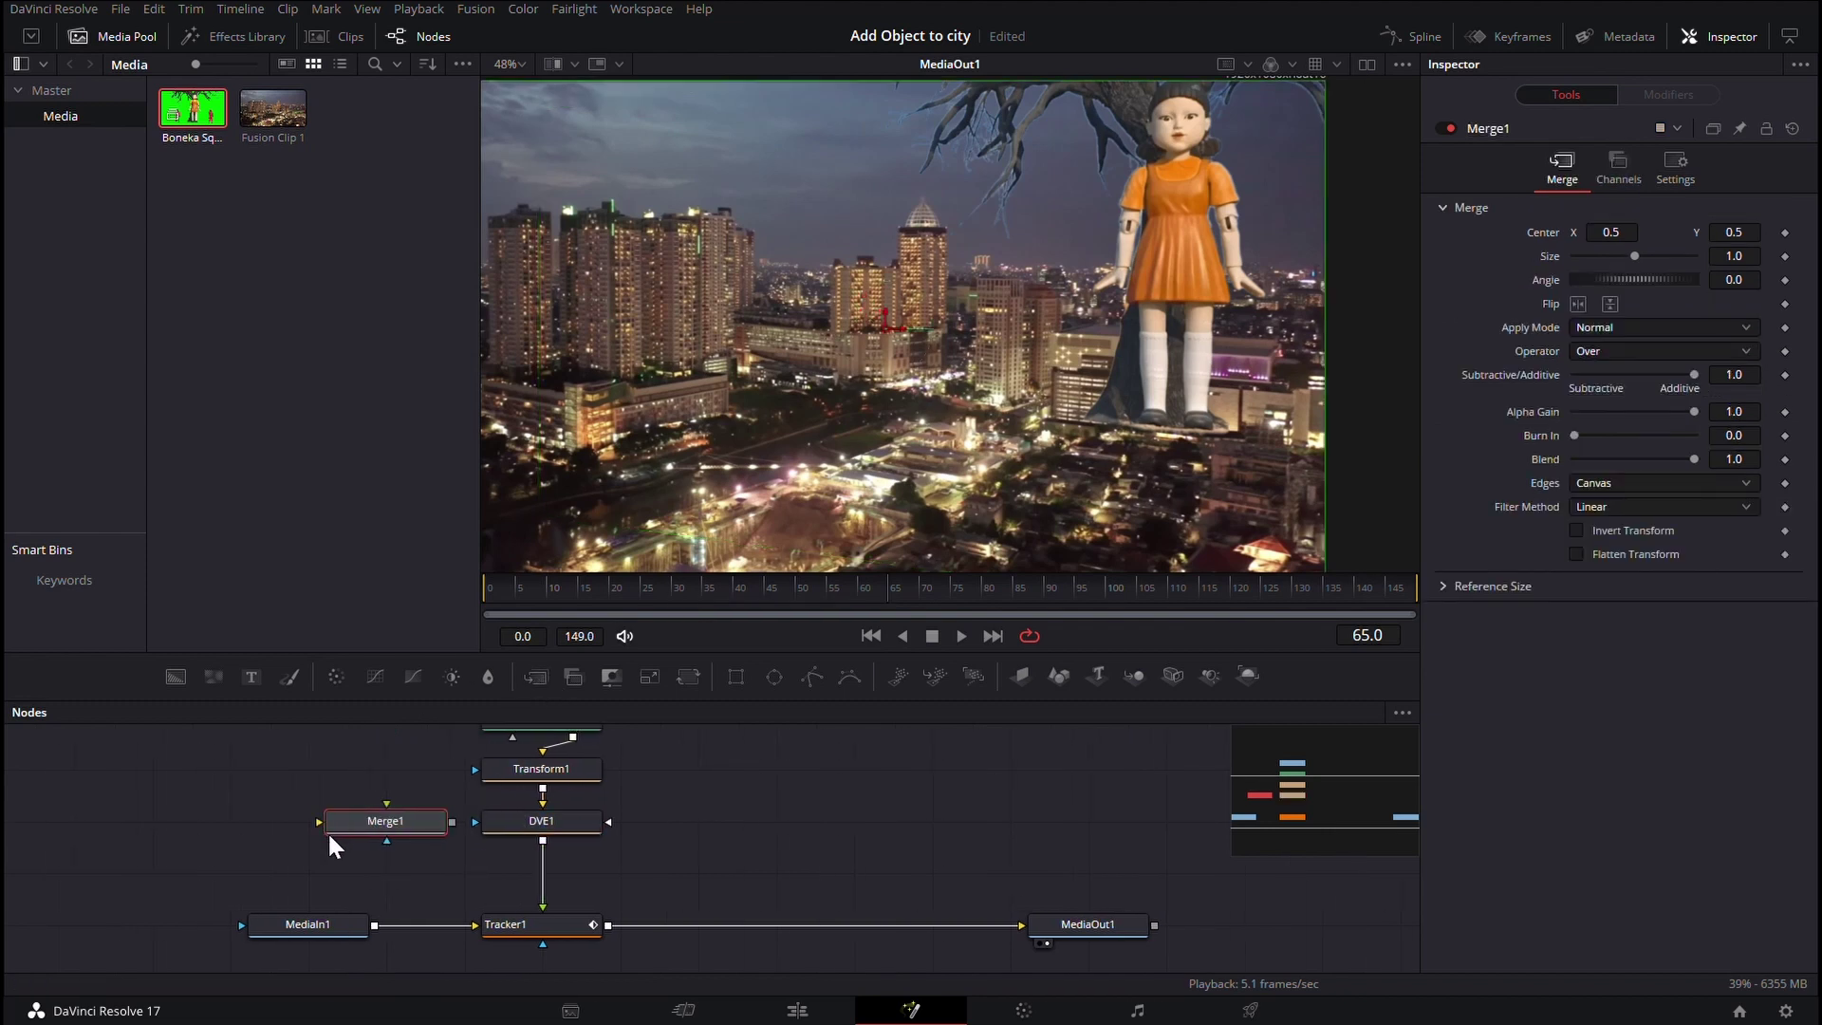
{"action": "left_click_drag", "start_coordinate": [176, 676], "coordinate": [275, 829]}
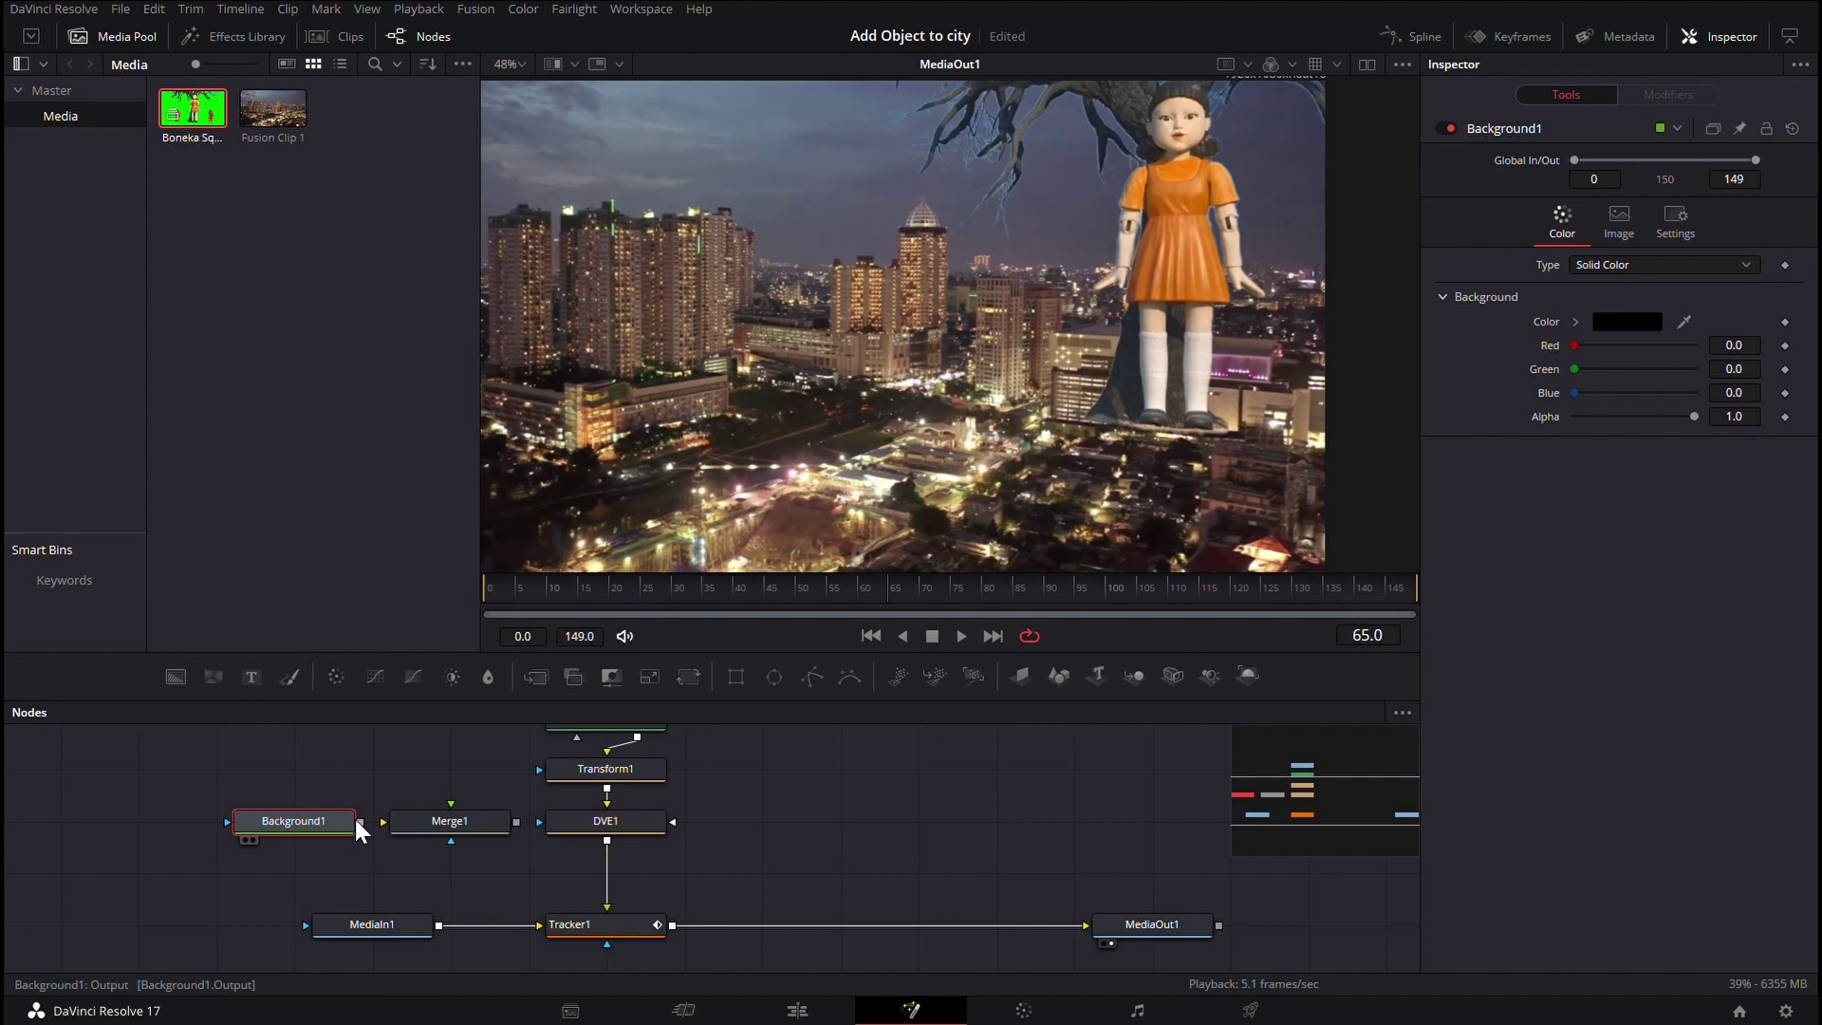
{"action": "mouse_move", "coordinate": [359, 822]}
{"action": "left_mouse_down"}
{"action": "mouse_move", "coordinate": [365, 802]}
{"action": "mouse_move", "coordinate": [389, 828]}
{"action": "left_mouse_up"}
{"action": "scroll", "coordinate": [384, 812], "scroll_direction": "up", "scroll_amount": 3}
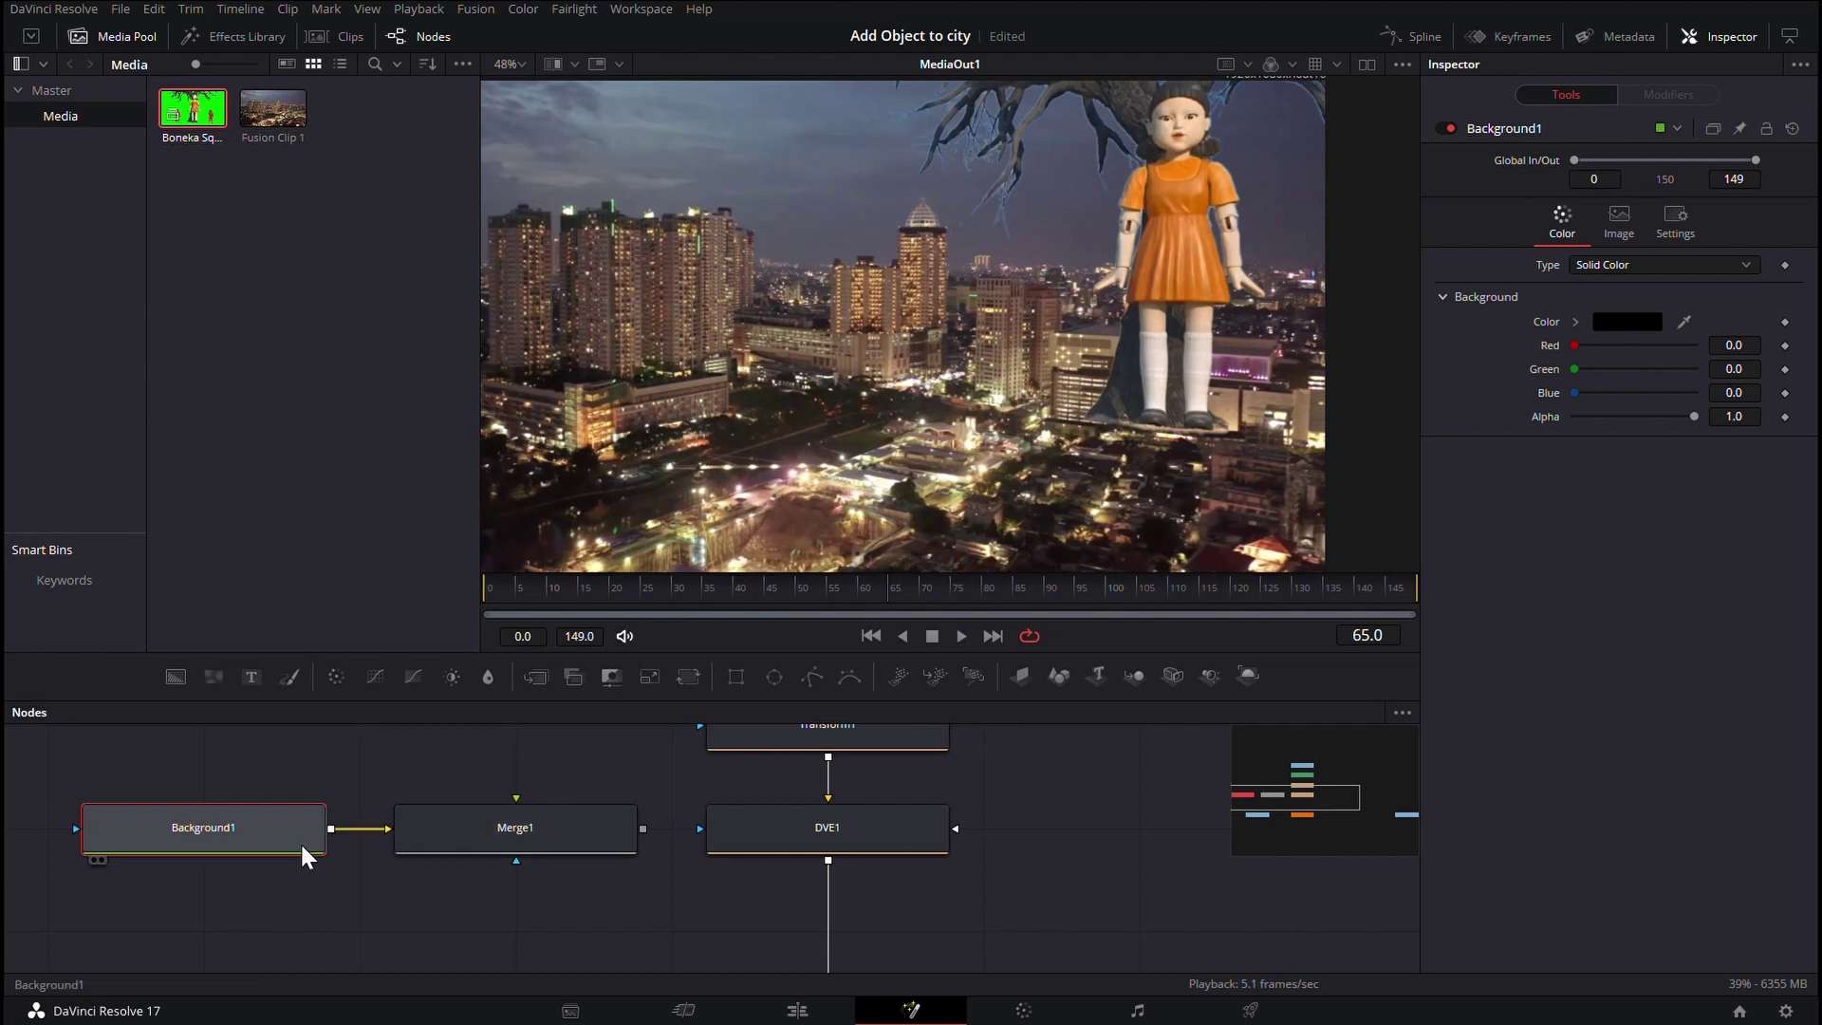
{"action": "left_click_drag", "start_coordinate": [1692, 417], "coordinate": [1569, 444]}
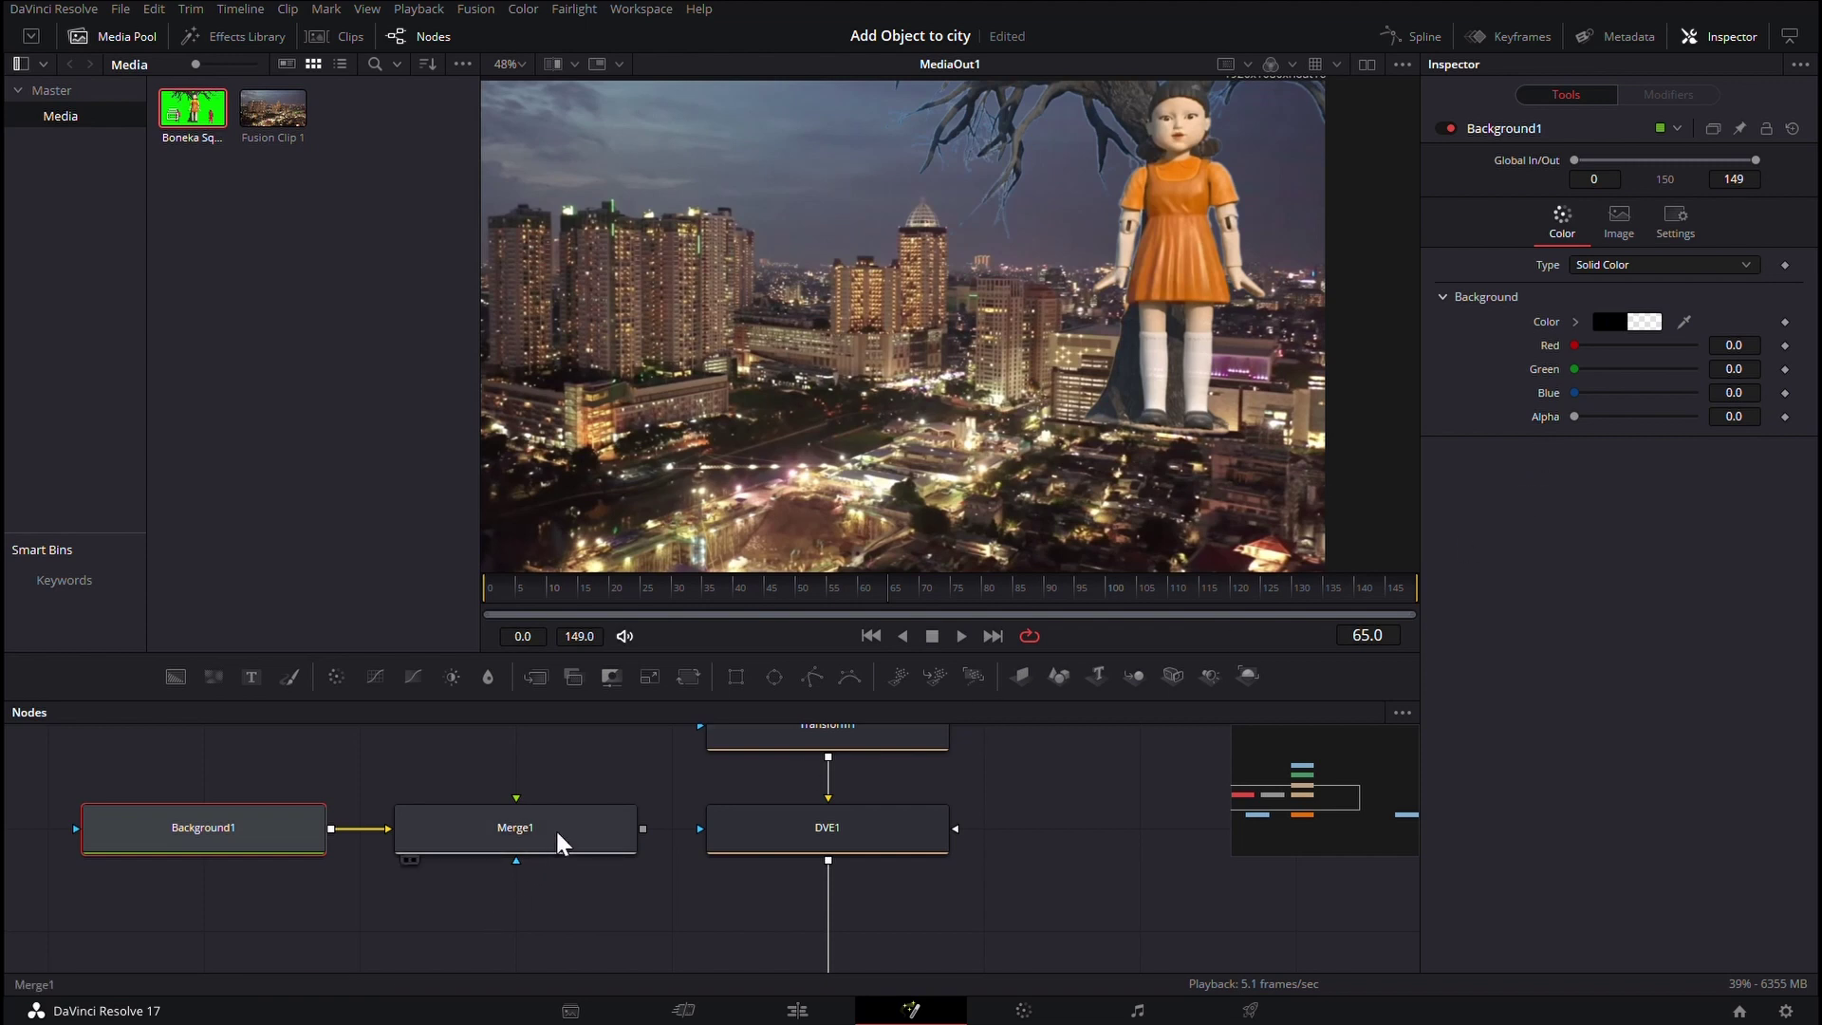
{"action": "left_click_drag", "start_coordinate": [555, 827], "coordinate": [560, 929]}
- Route DVE1 through Merge1 into Tracker1 and attach a Polygon mask to Merge1
{"action": "scroll", "coordinate": [596, 875], "scroll_direction": "down", "scroll_amount": 1}
{"action": "scroll", "coordinate": [782, 822], "scroll_direction": "down", "scroll_amount": 2}
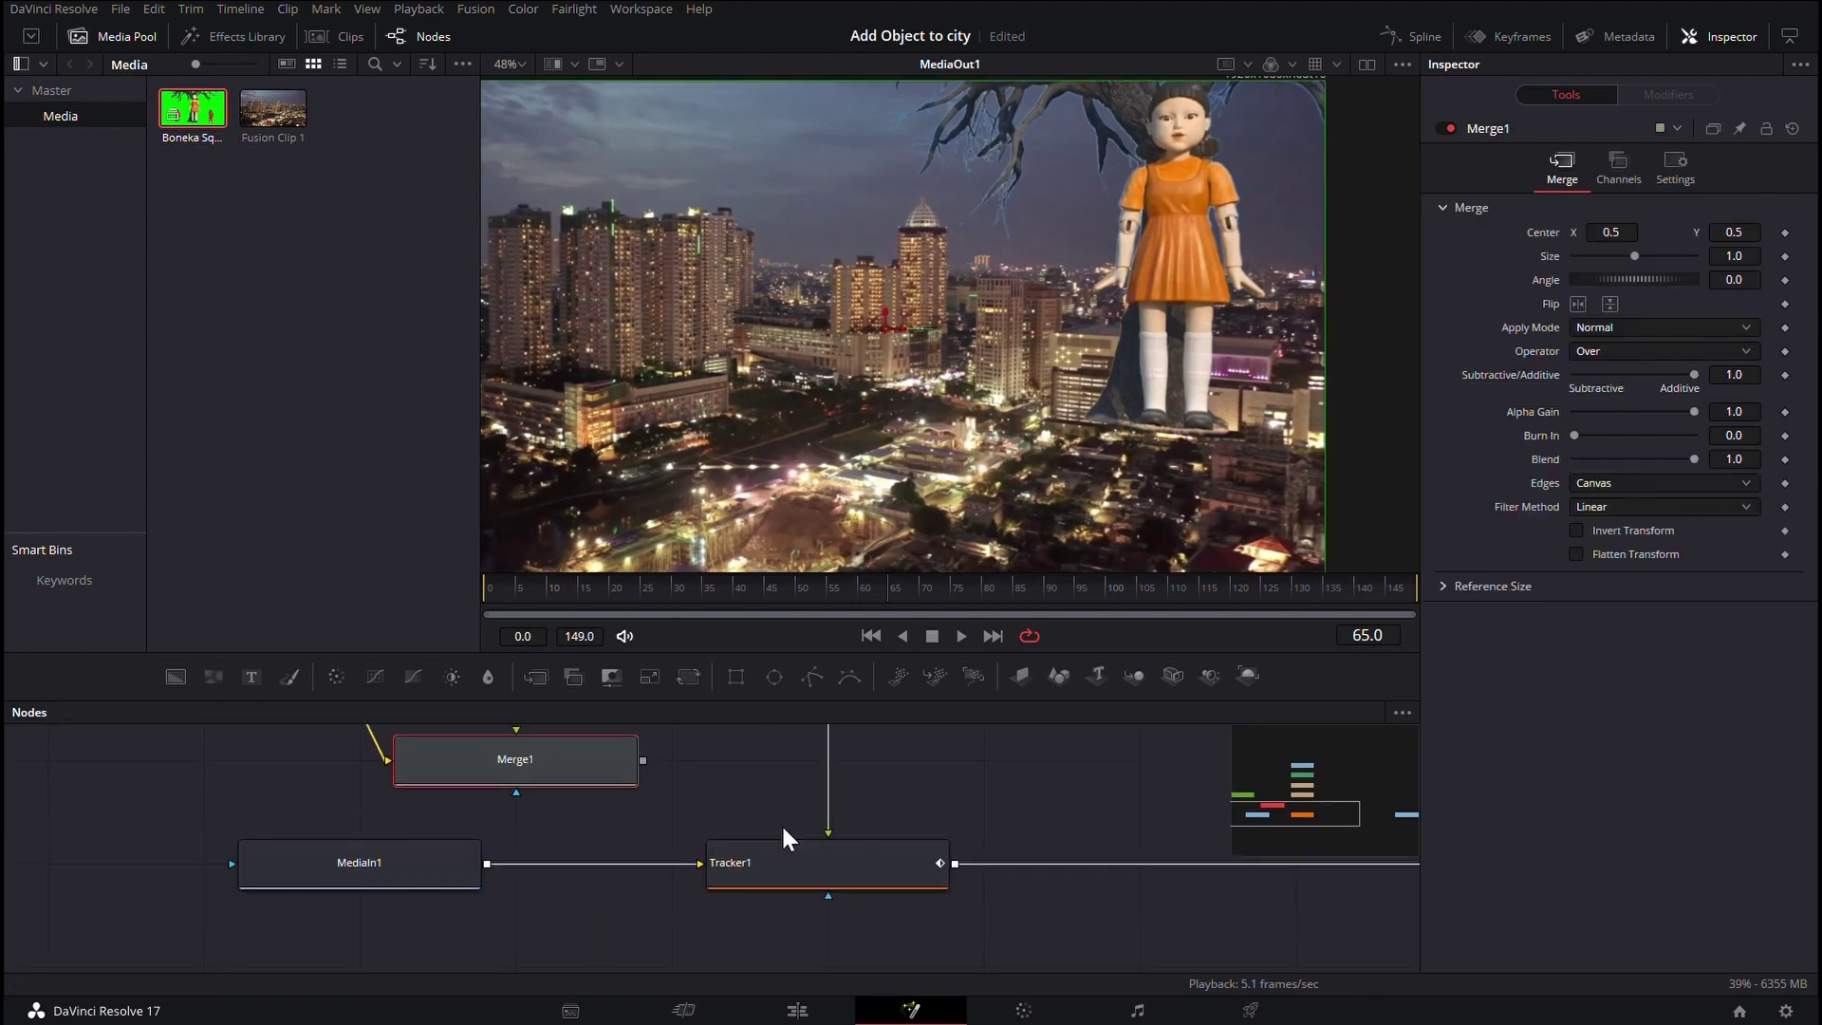
{"action": "scroll", "coordinate": [788, 834], "scroll_direction": "down", "scroll_amount": 5, "text": "ctrl"}
{"action": "left_click_drag", "start_coordinate": [795, 842], "coordinate": [687, 818]}
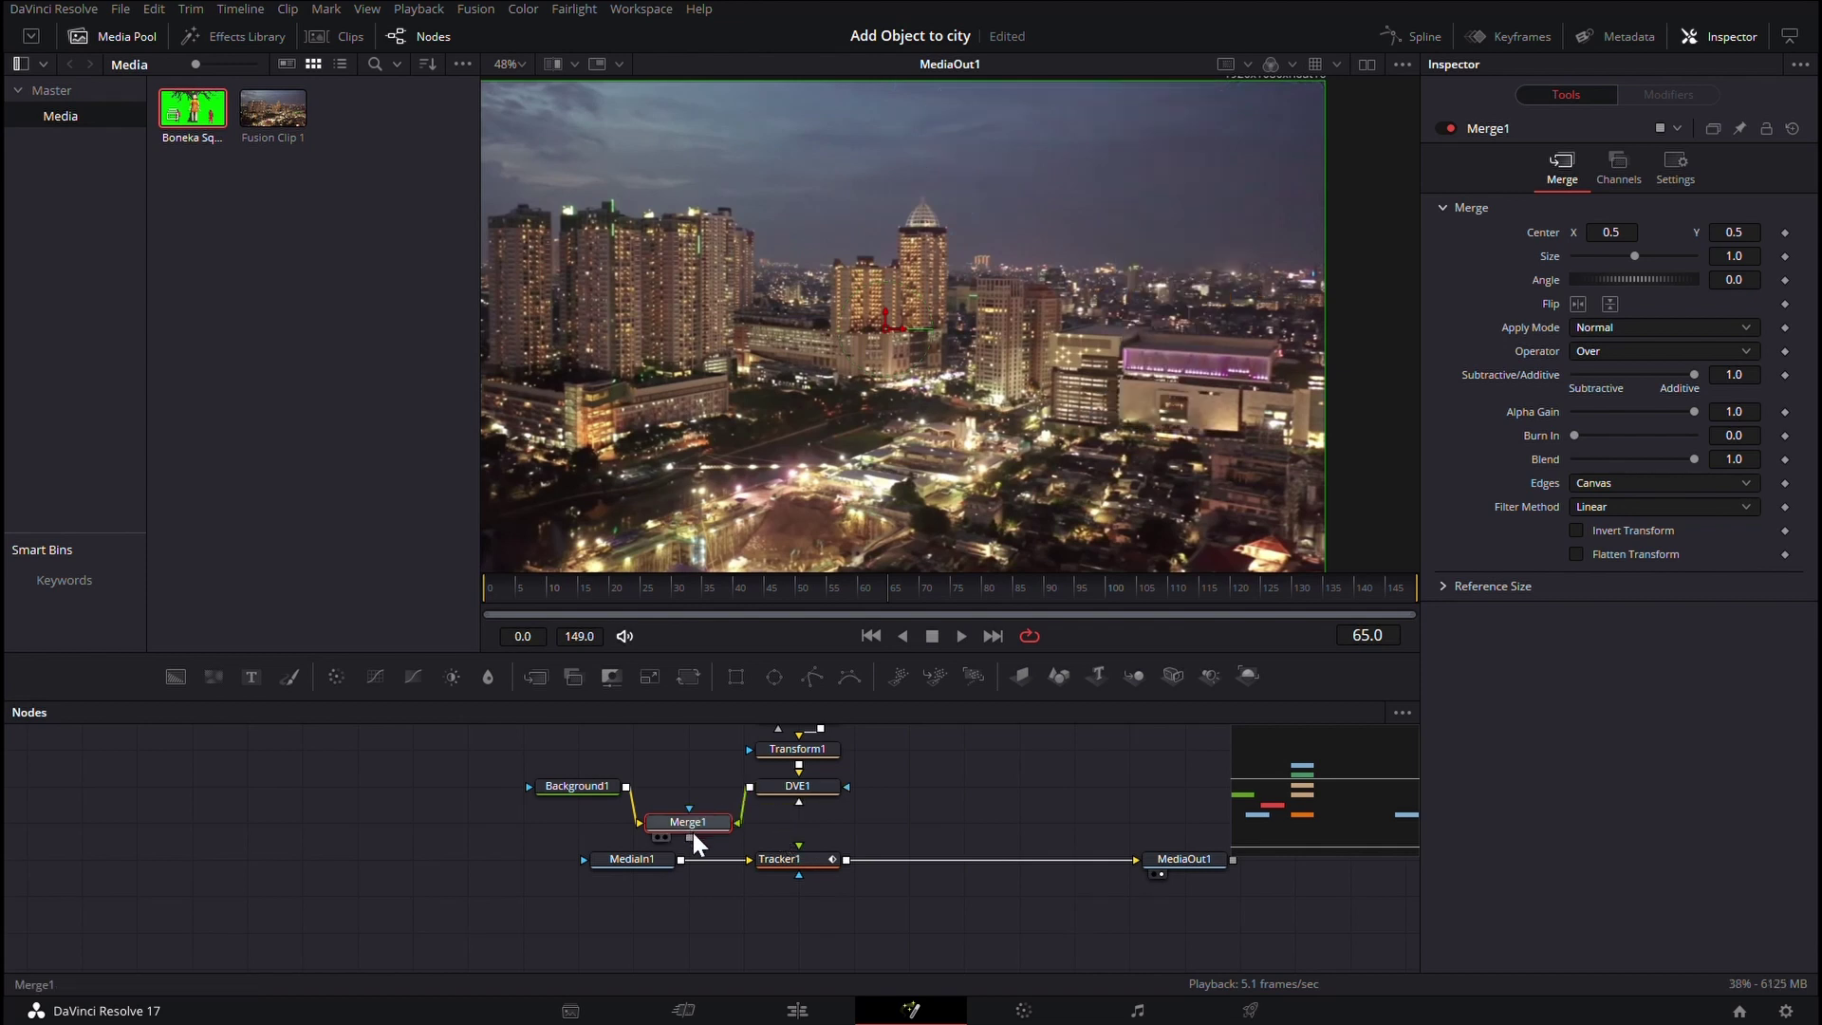
{"action": "mouse_move", "coordinate": [689, 837]}
{"action": "left_mouse_down"}
{"action": "mouse_move", "coordinate": [776, 855]}
{"action": "mouse_move", "coordinate": [818, 824]}
{"action": "left_mouse_up"}
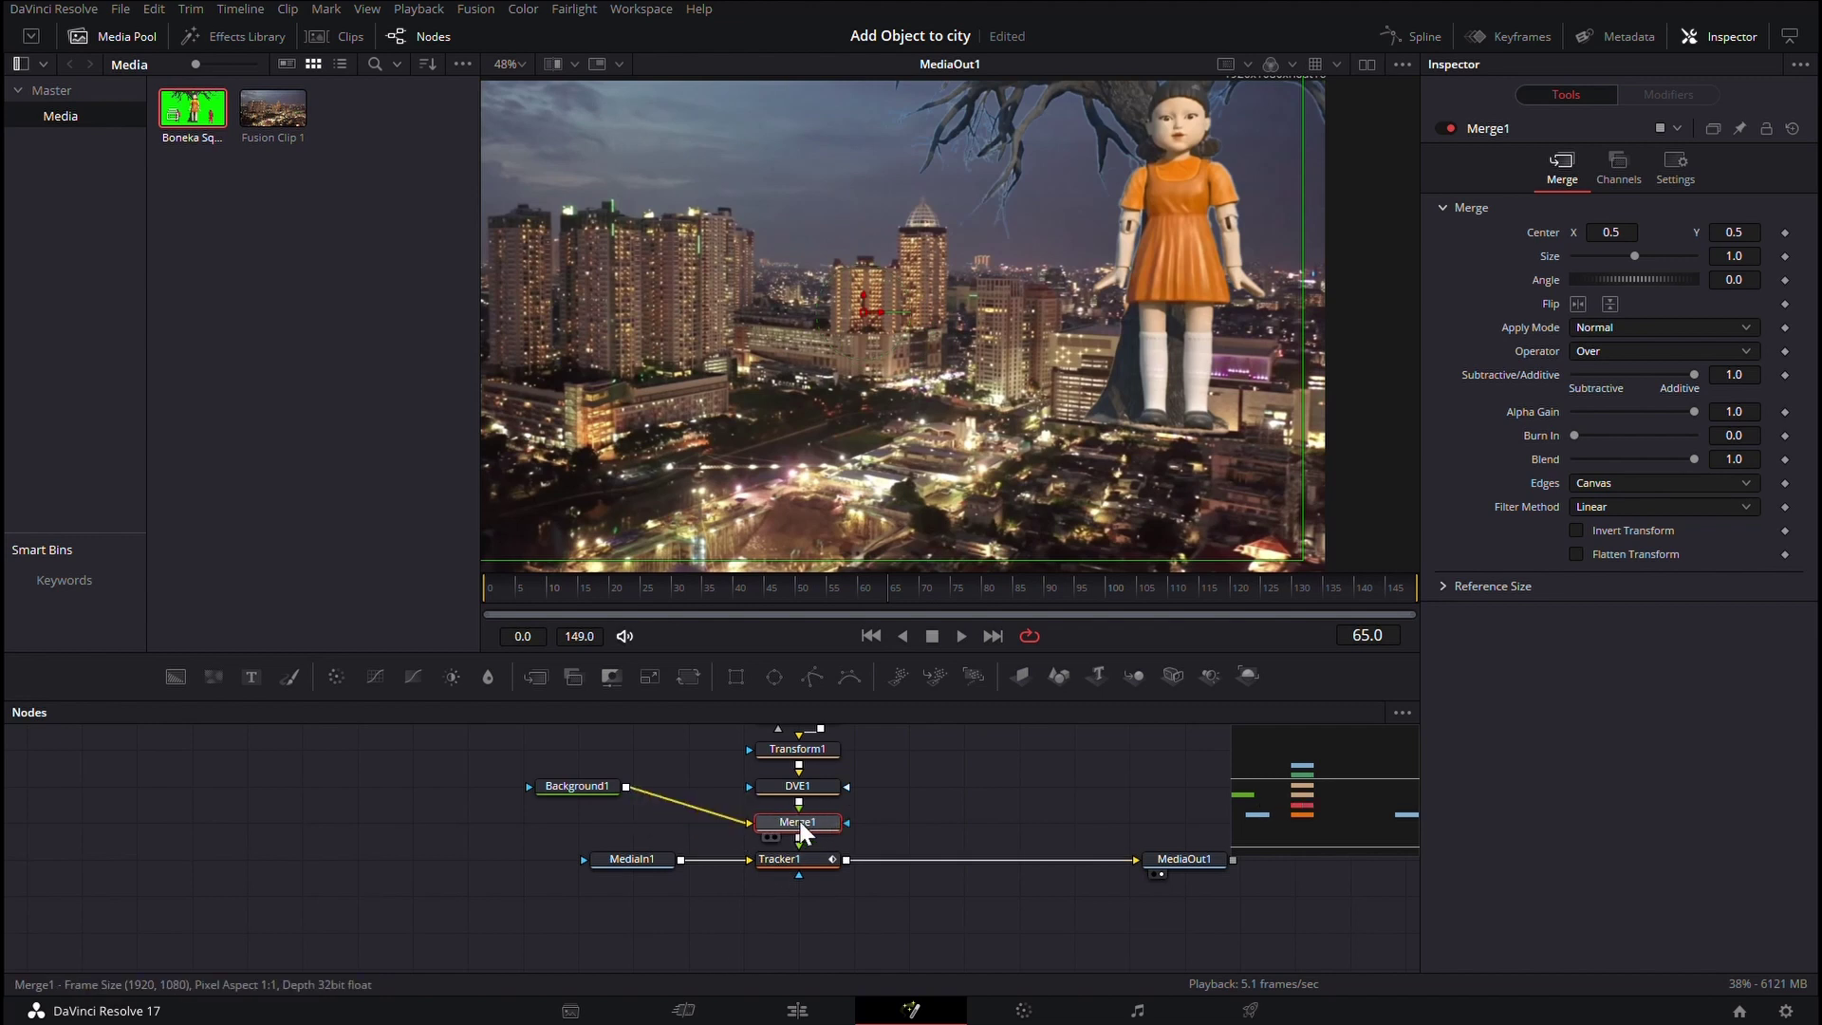
{"action": "left_click_drag", "start_coordinate": [602, 785], "coordinate": [713, 821]}
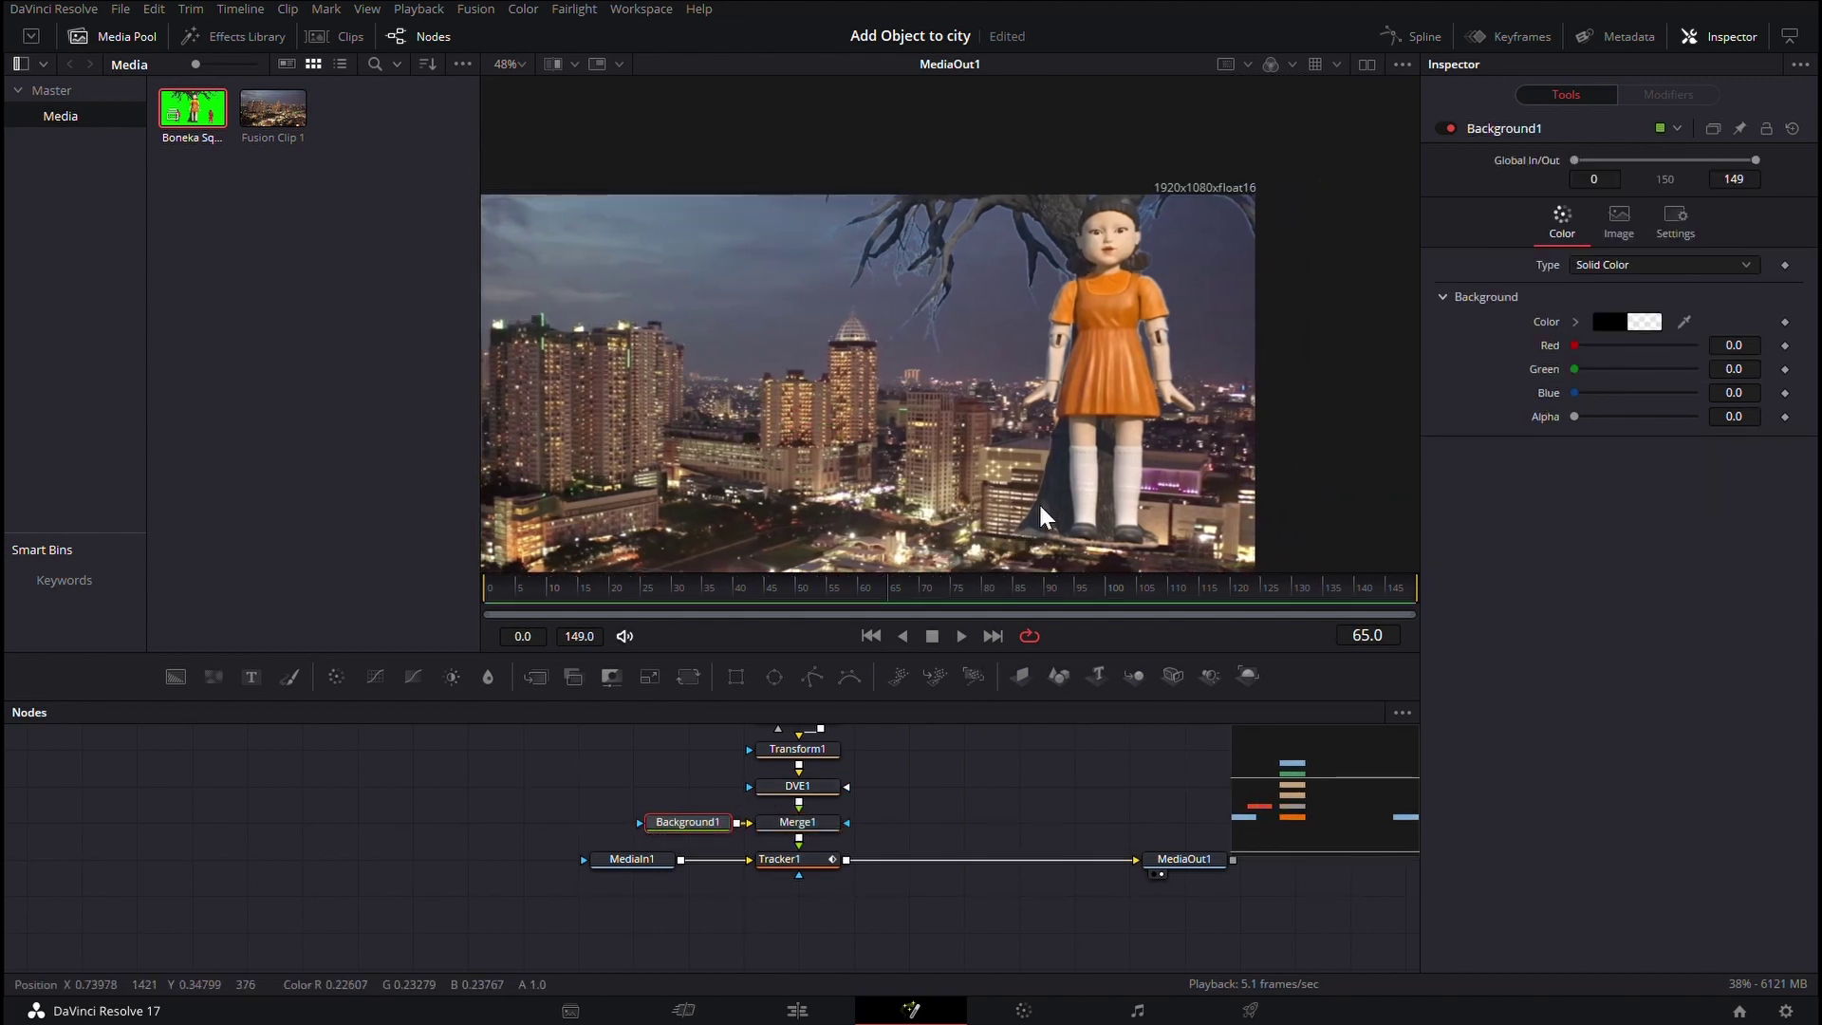
{"action": "left_click", "coordinate": [797, 822]}
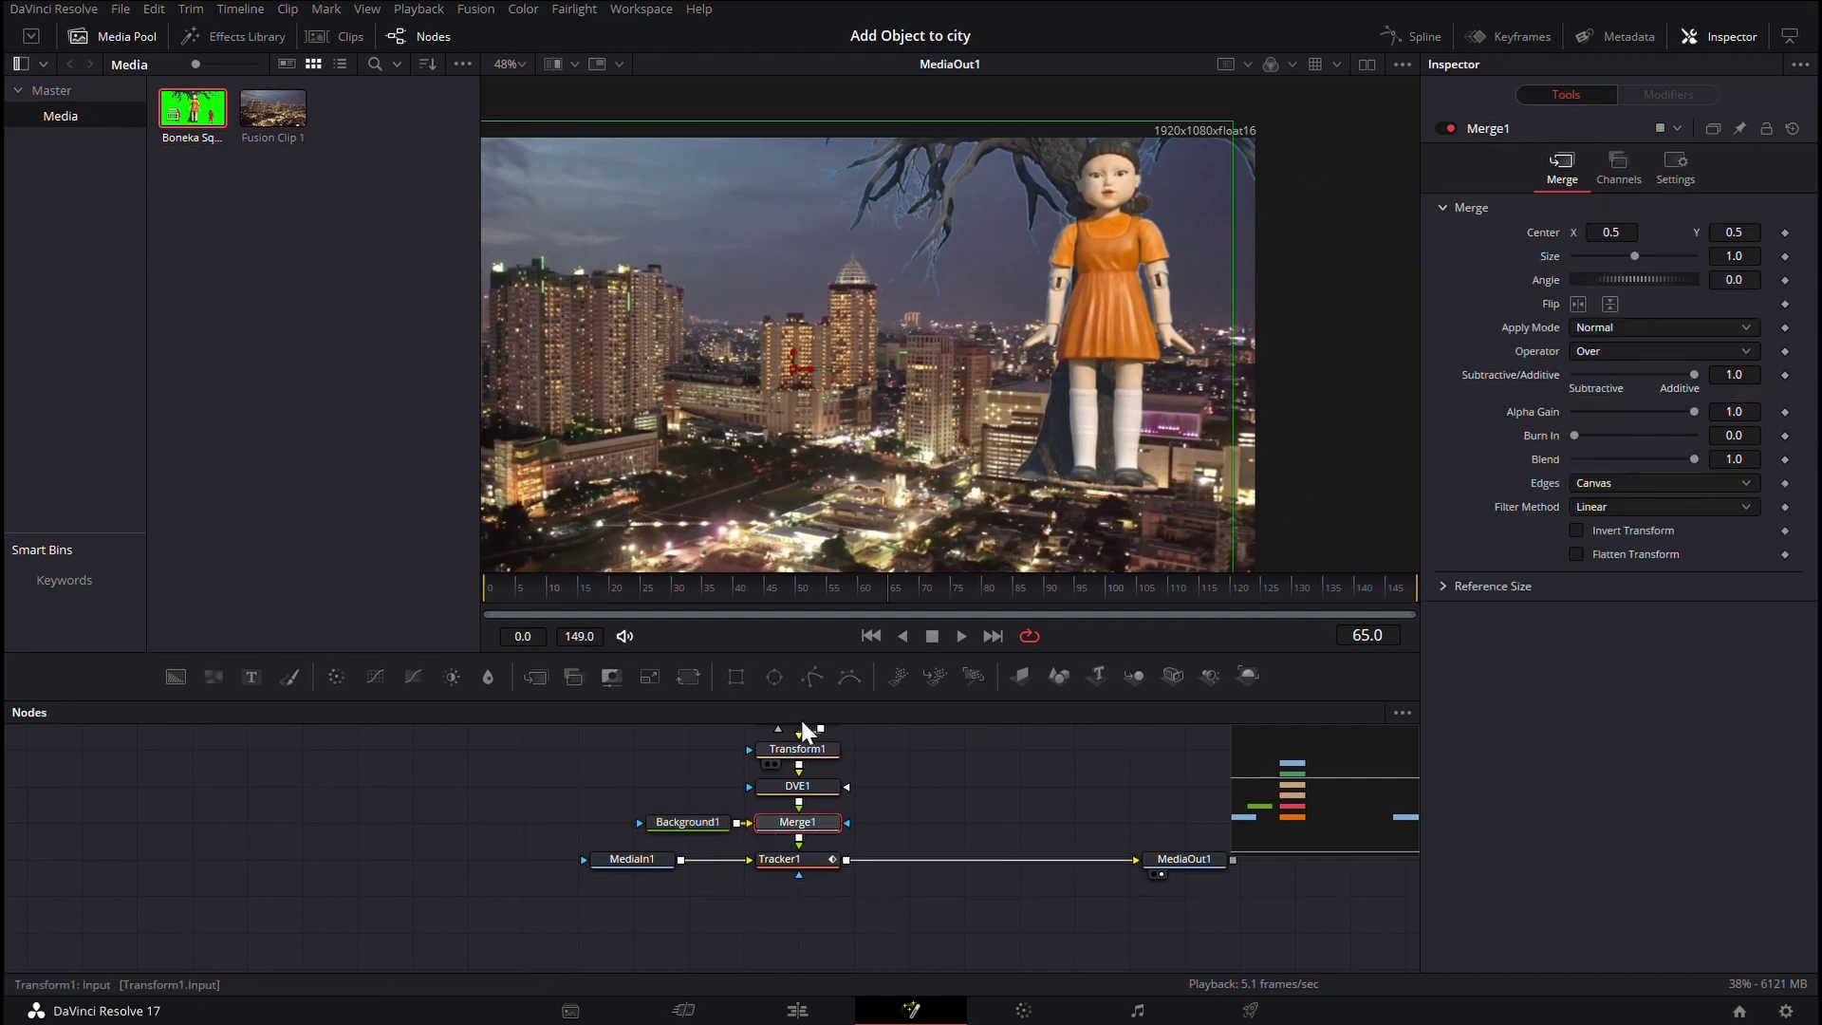
{"action": "mouse_move", "coordinate": [811, 674]}
{"action": "left_mouse_down"}
{"action": "mouse_move", "coordinate": [914, 834]}
{"action": "mouse_move", "coordinate": [806, 823]}
{"action": "left_mouse_up"}
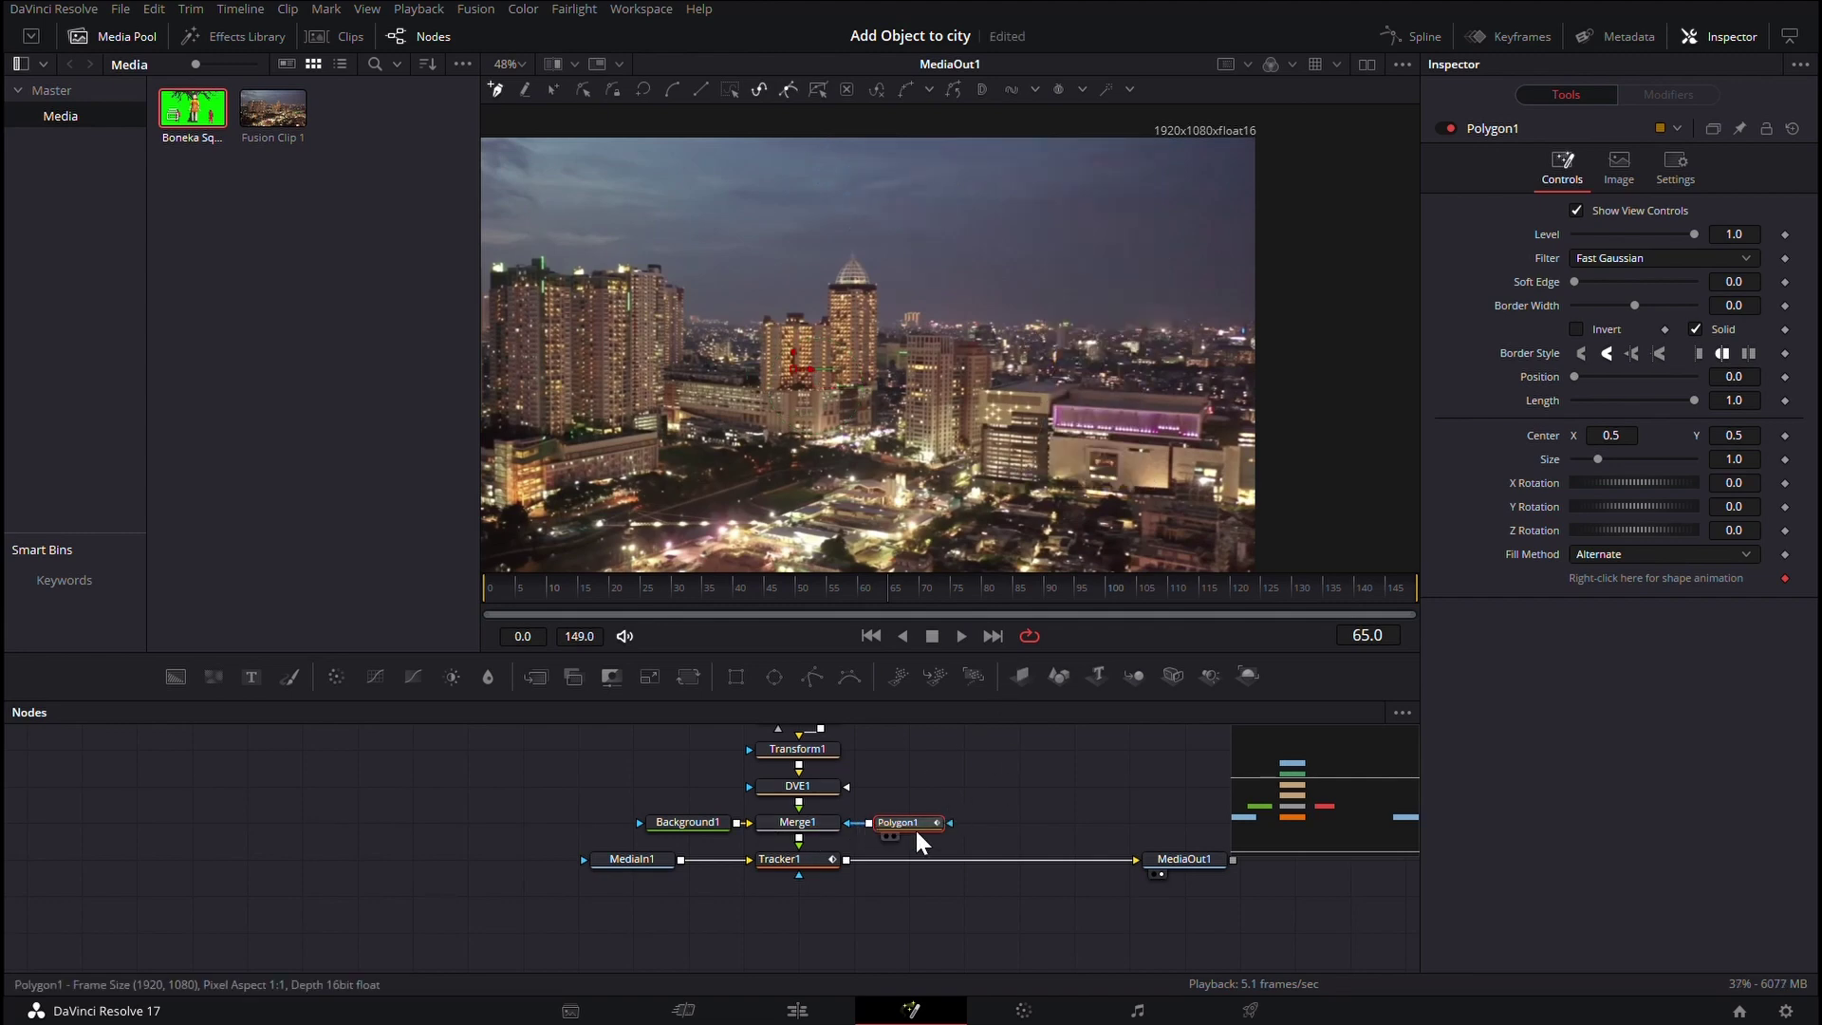
- Place polygon points along the purple-lit building's roof edge
{"action": "scroll", "coordinate": [1025, 406], "scroll_direction": "up", "scroll_amount": 5}
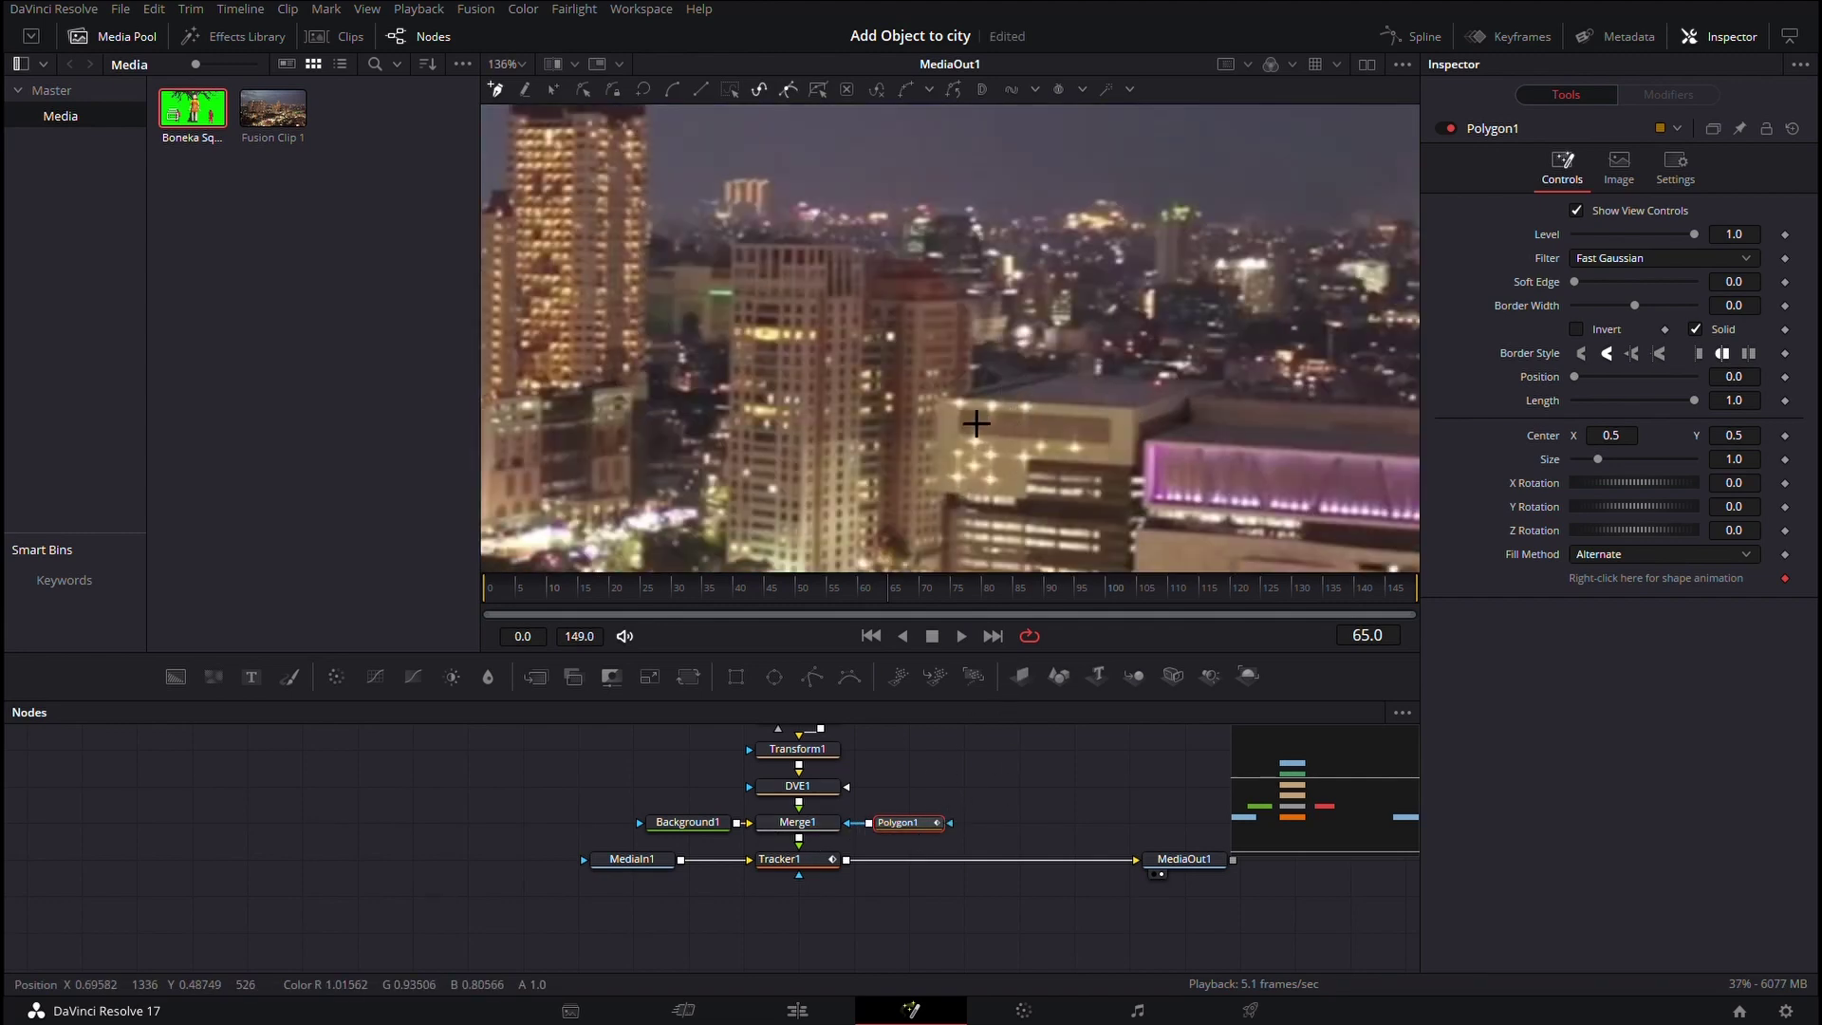
{"action": "scroll", "coordinate": [944, 423], "scroll_direction": "right", "scroll_amount": 2}
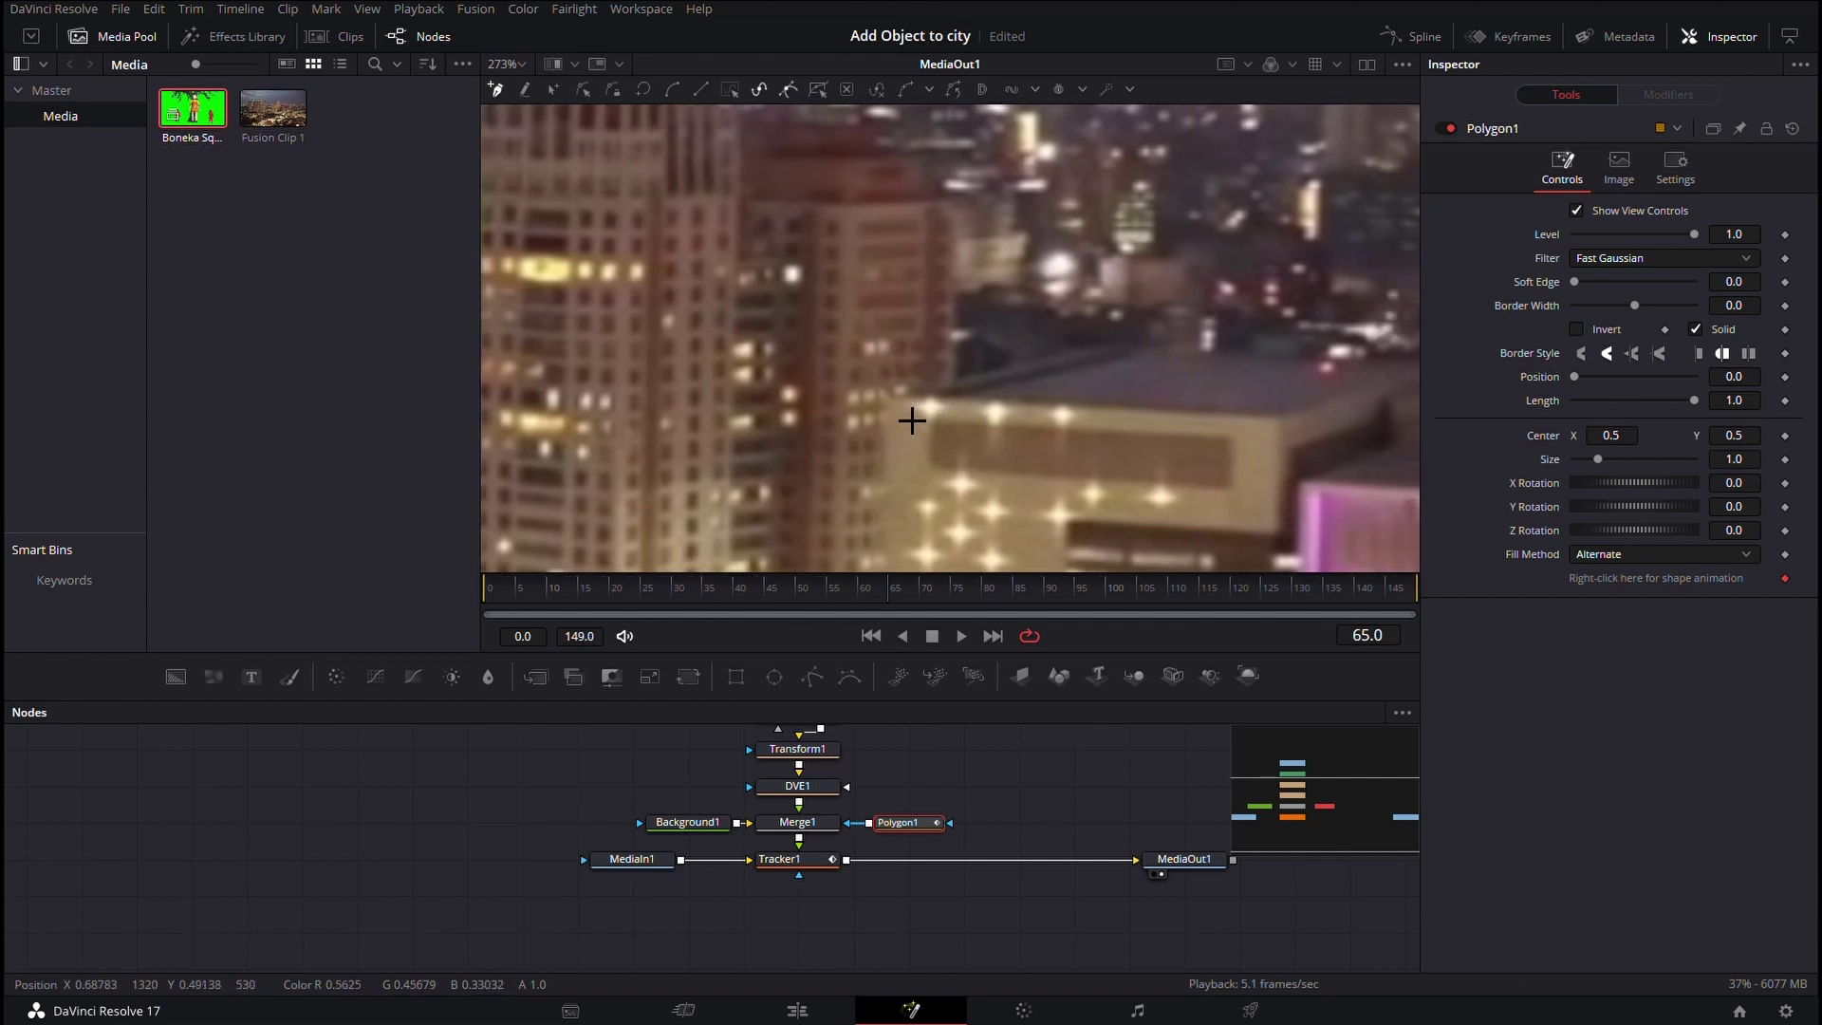
{"action": "left_click", "coordinate": [930, 398]}
{"action": "left_click", "coordinate": [1080, 361]}
{"action": "left_click", "coordinate": [1156, 341]}
{"action": "scroll", "coordinate": [1138, 366], "scroll_direction": "right", "scroll_amount": 5}
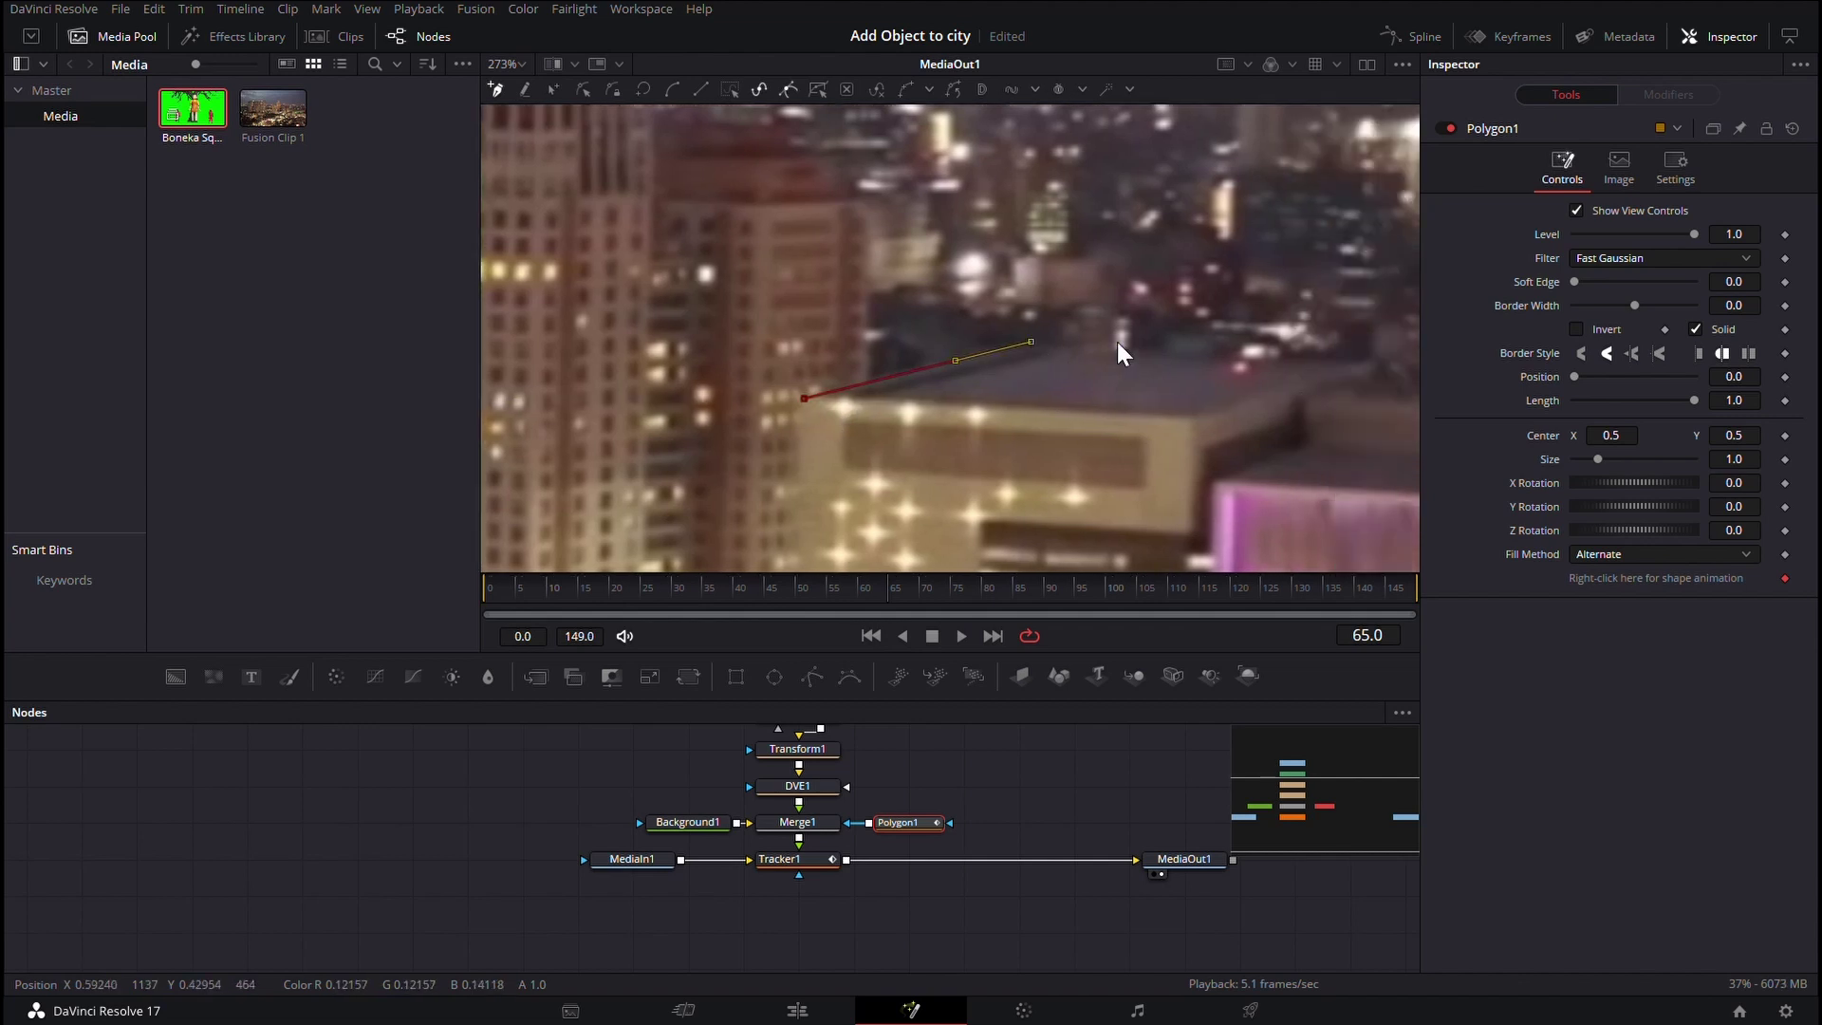
{"action": "scroll", "coordinate": [1119, 360], "scroll_direction": "right", "scroll_amount": 3}
{"action": "scroll", "coordinate": [1138, 379], "scroll_direction": "right", "scroll_amount": 3}
{"action": "scroll", "coordinate": [1152, 386], "scroll_direction": "up", "scroll_amount": 2}
{"action": "left_click", "coordinate": [1018, 353]}
{"action": "left_click", "coordinate": [1177, 363]}
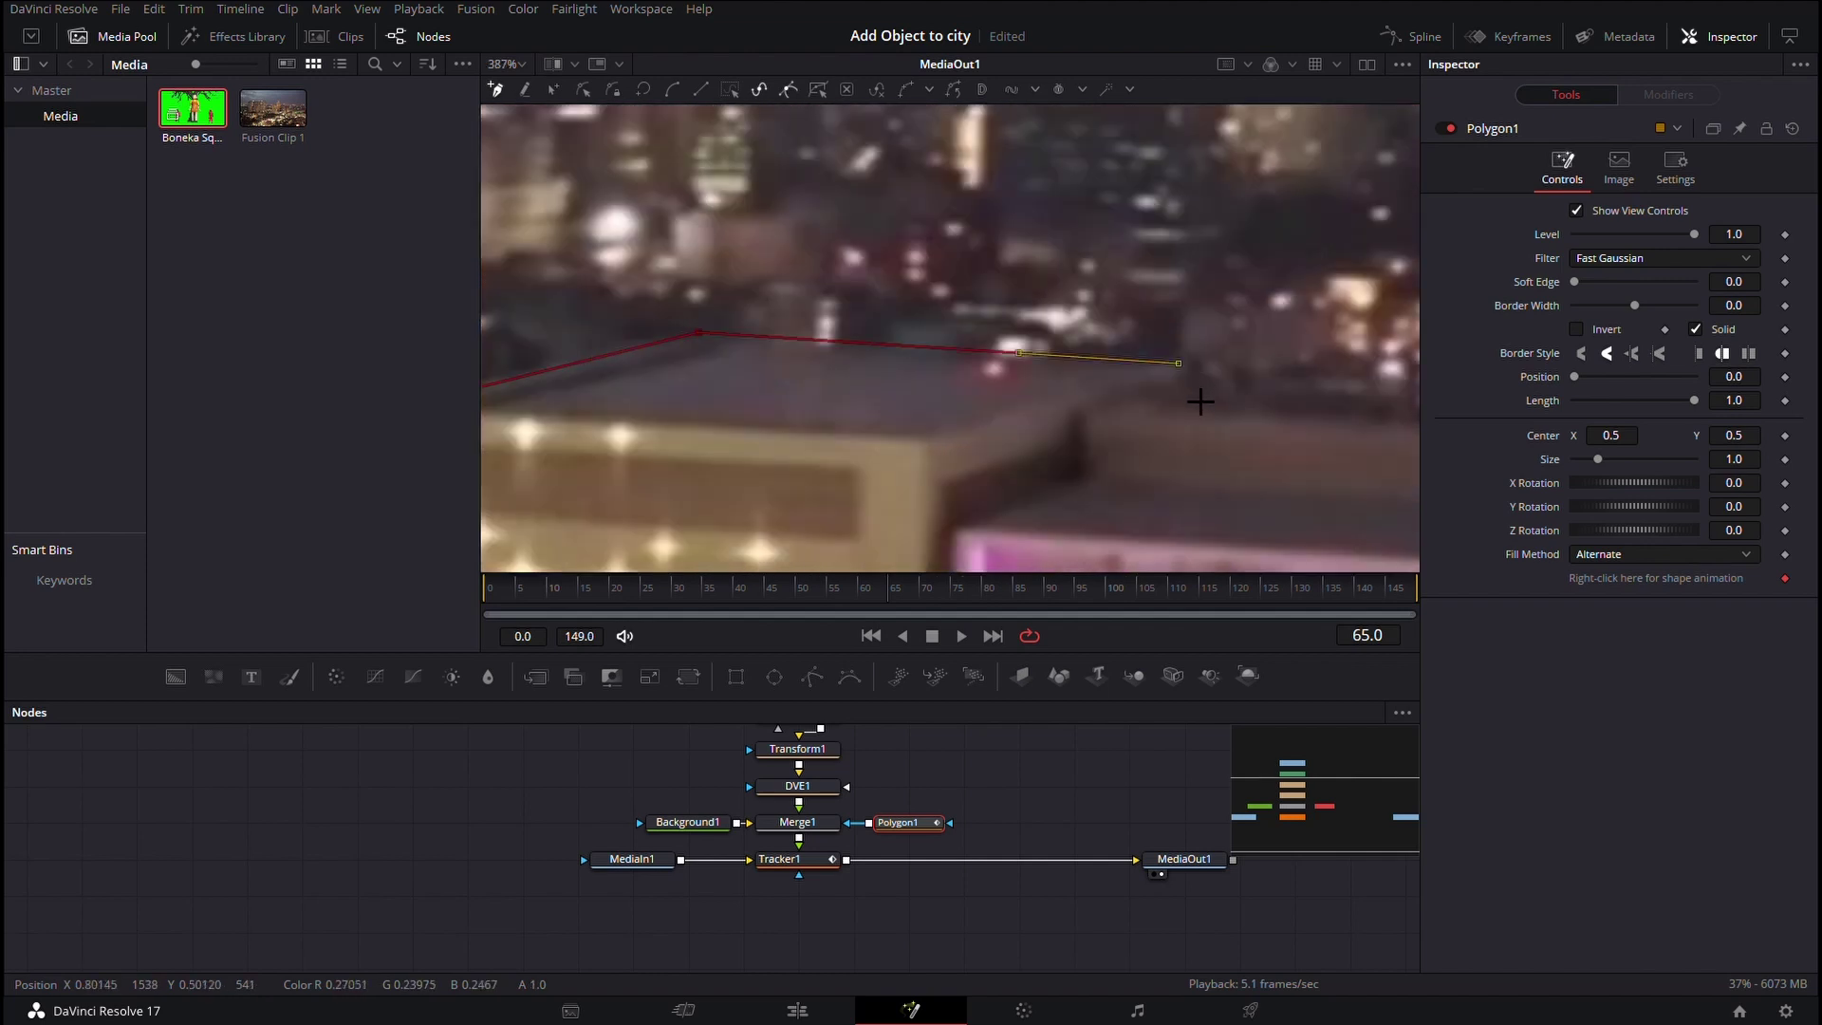
- Continue the mask outline to the roof's right corner, down its side, and around below
{"action": "scroll", "coordinate": [1181, 383], "scroll_direction": "down", "scroll_amount": 2}
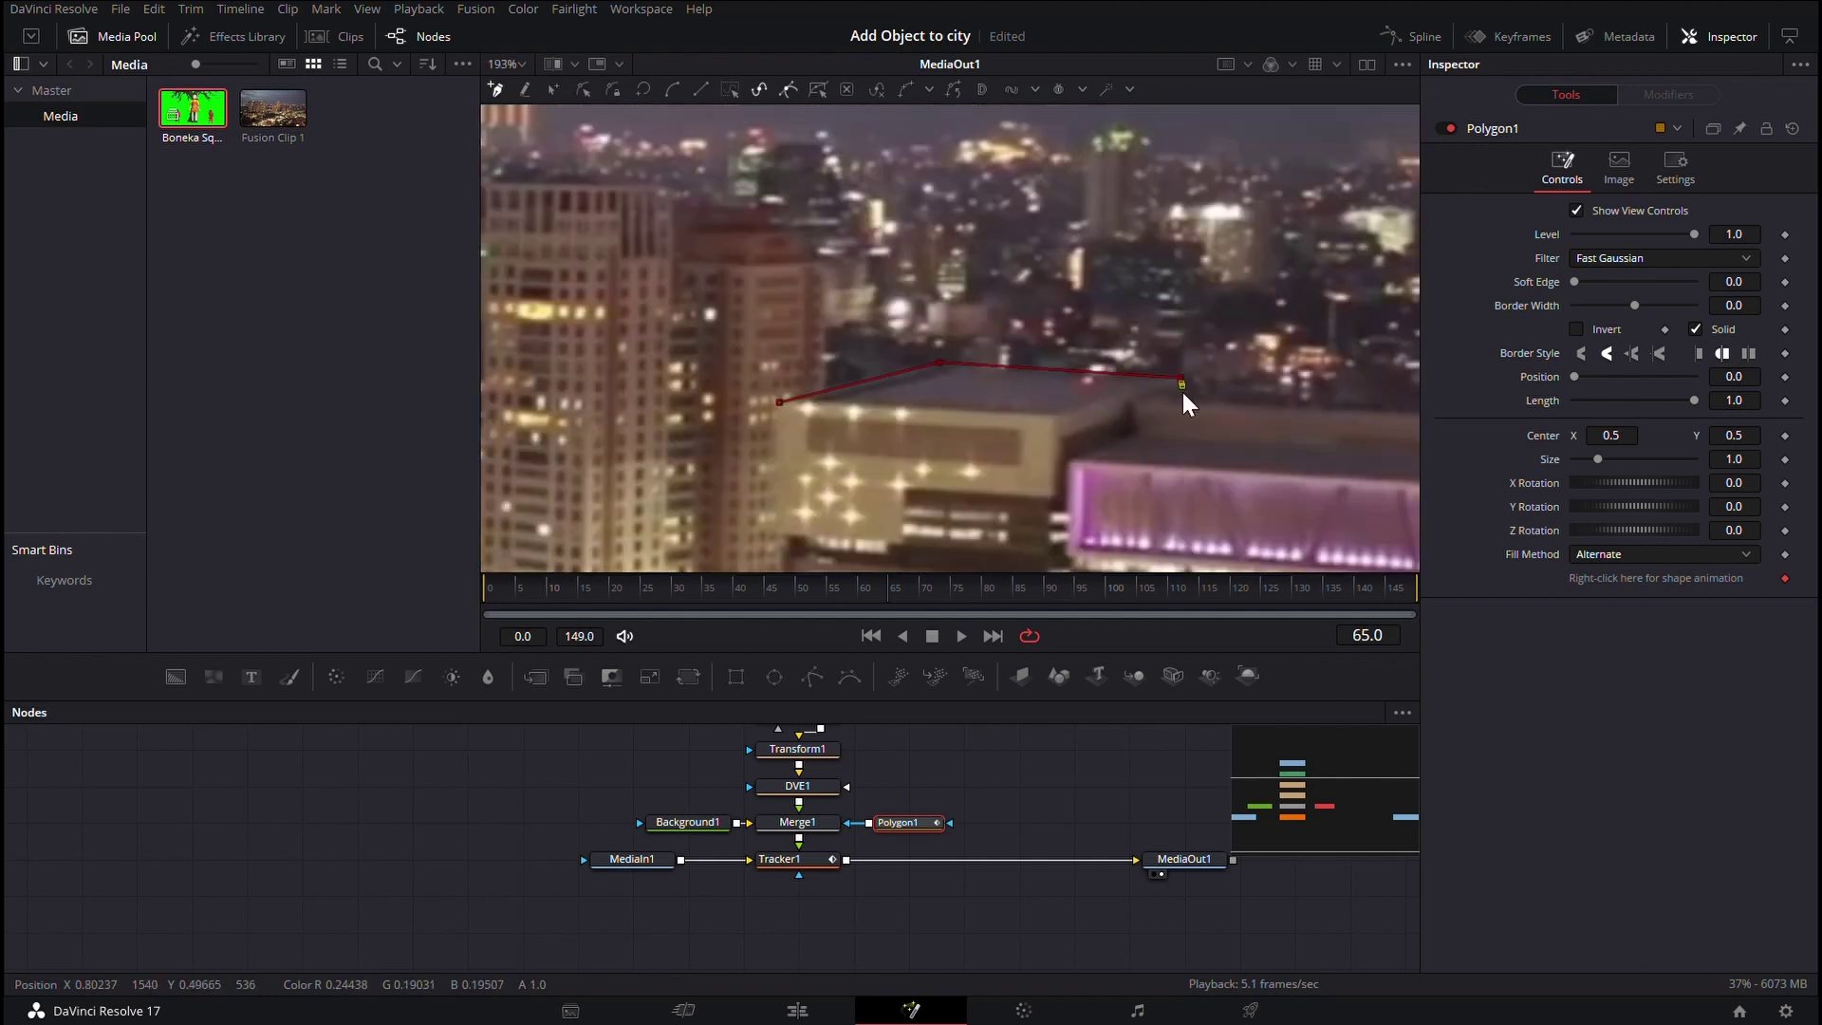
{"action": "scroll", "coordinate": [1182, 391], "scroll_direction": "right", "scroll_amount": 3}
{"action": "scroll", "coordinate": [1220, 431], "scroll_direction": "right", "scroll_amount": 2}
{"action": "scroll", "coordinate": [1281, 443], "scroll_direction": "right", "scroll_amount": 2}
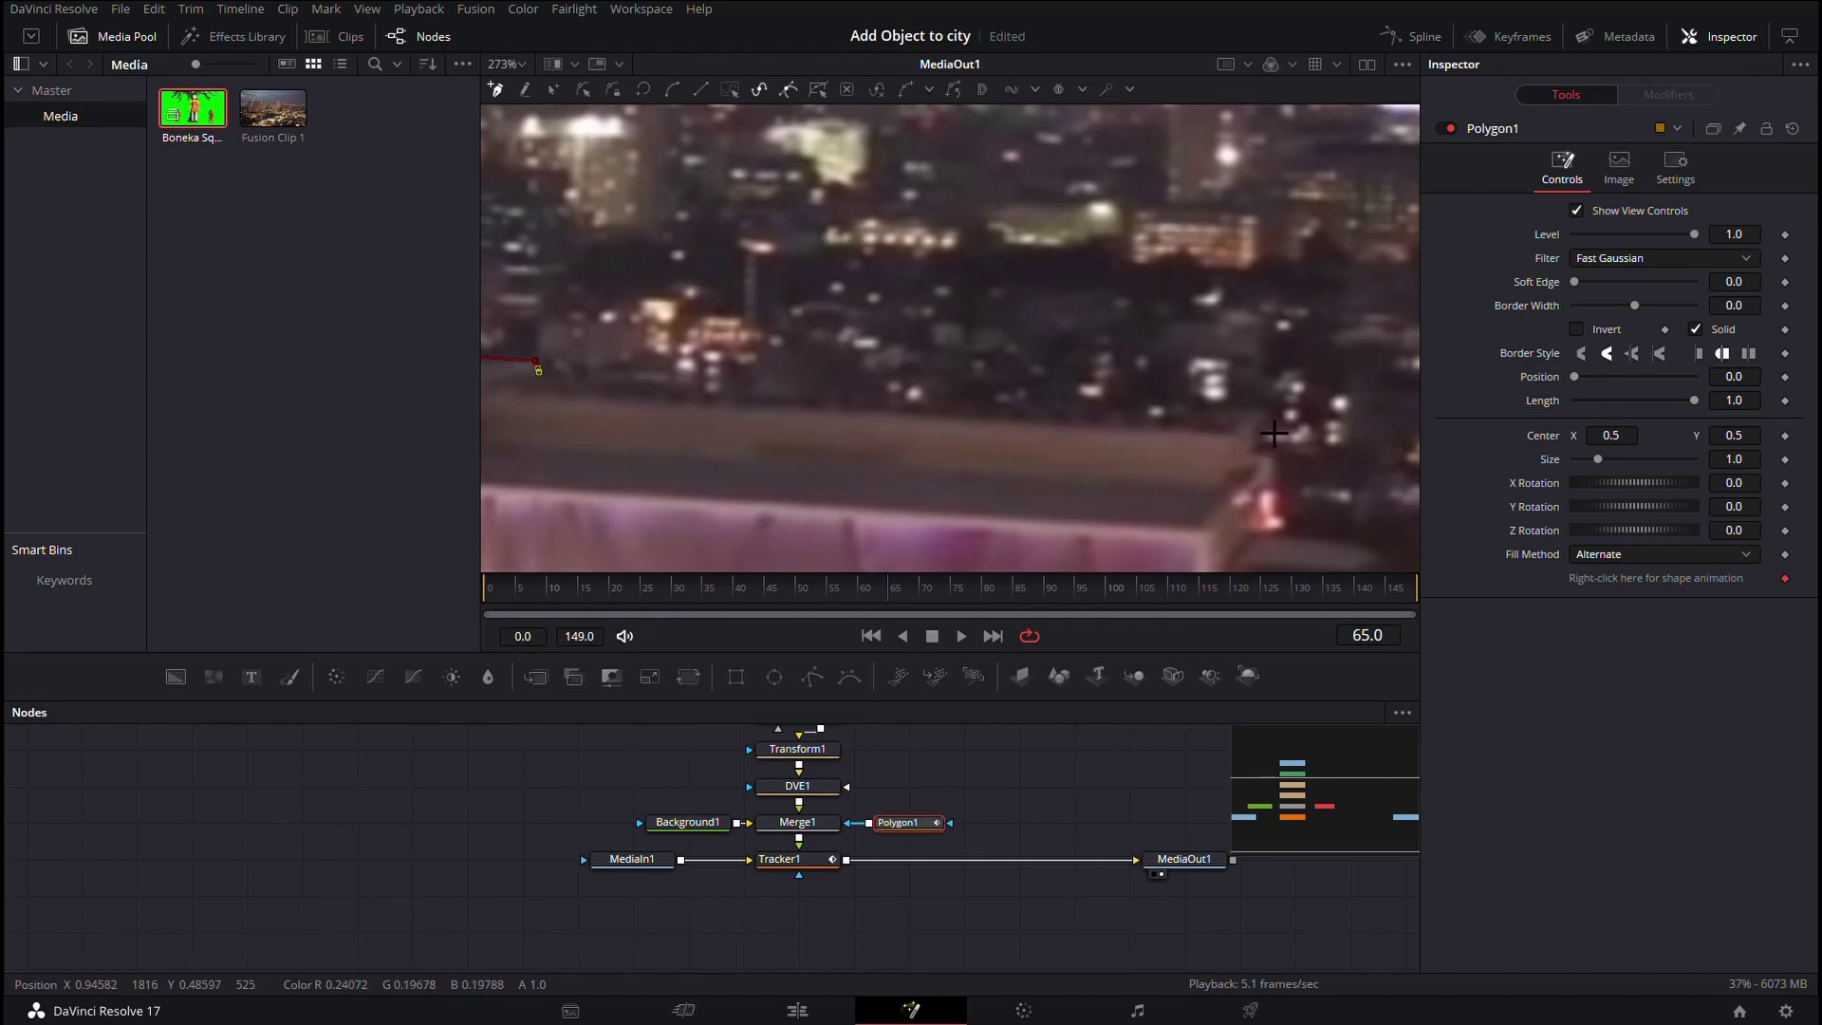
{"action": "left_click", "coordinate": [1252, 410]}
{"action": "left_click", "coordinate": [1251, 445]}
{"action": "scroll", "coordinate": [1276, 460], "scroll_direction": "down", "scroll_amount": 2}
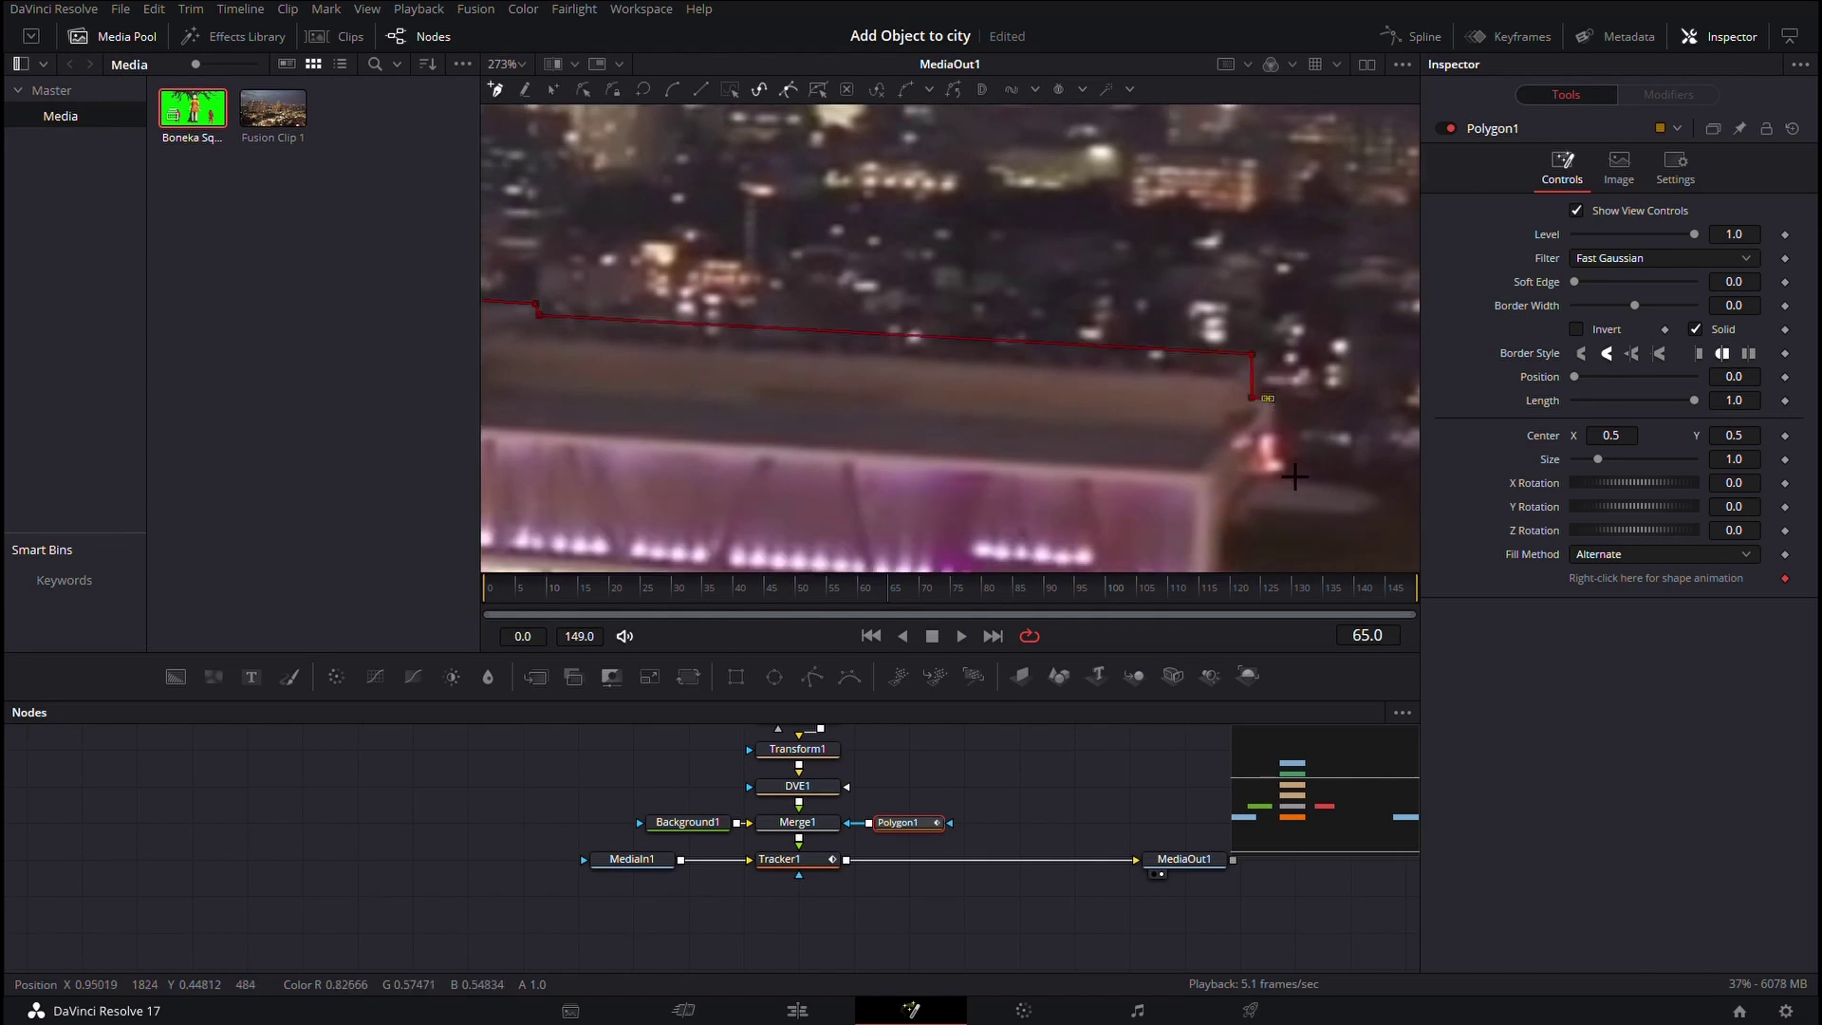
{"action": "scroll", "coordinate": [1273, 463], "scroll_direction": "down", "scroll_amount": 2}
{"action": "scroll", "coordinate": [1280, 455], "scroll_direction": "right", "scroll_amount": 4}
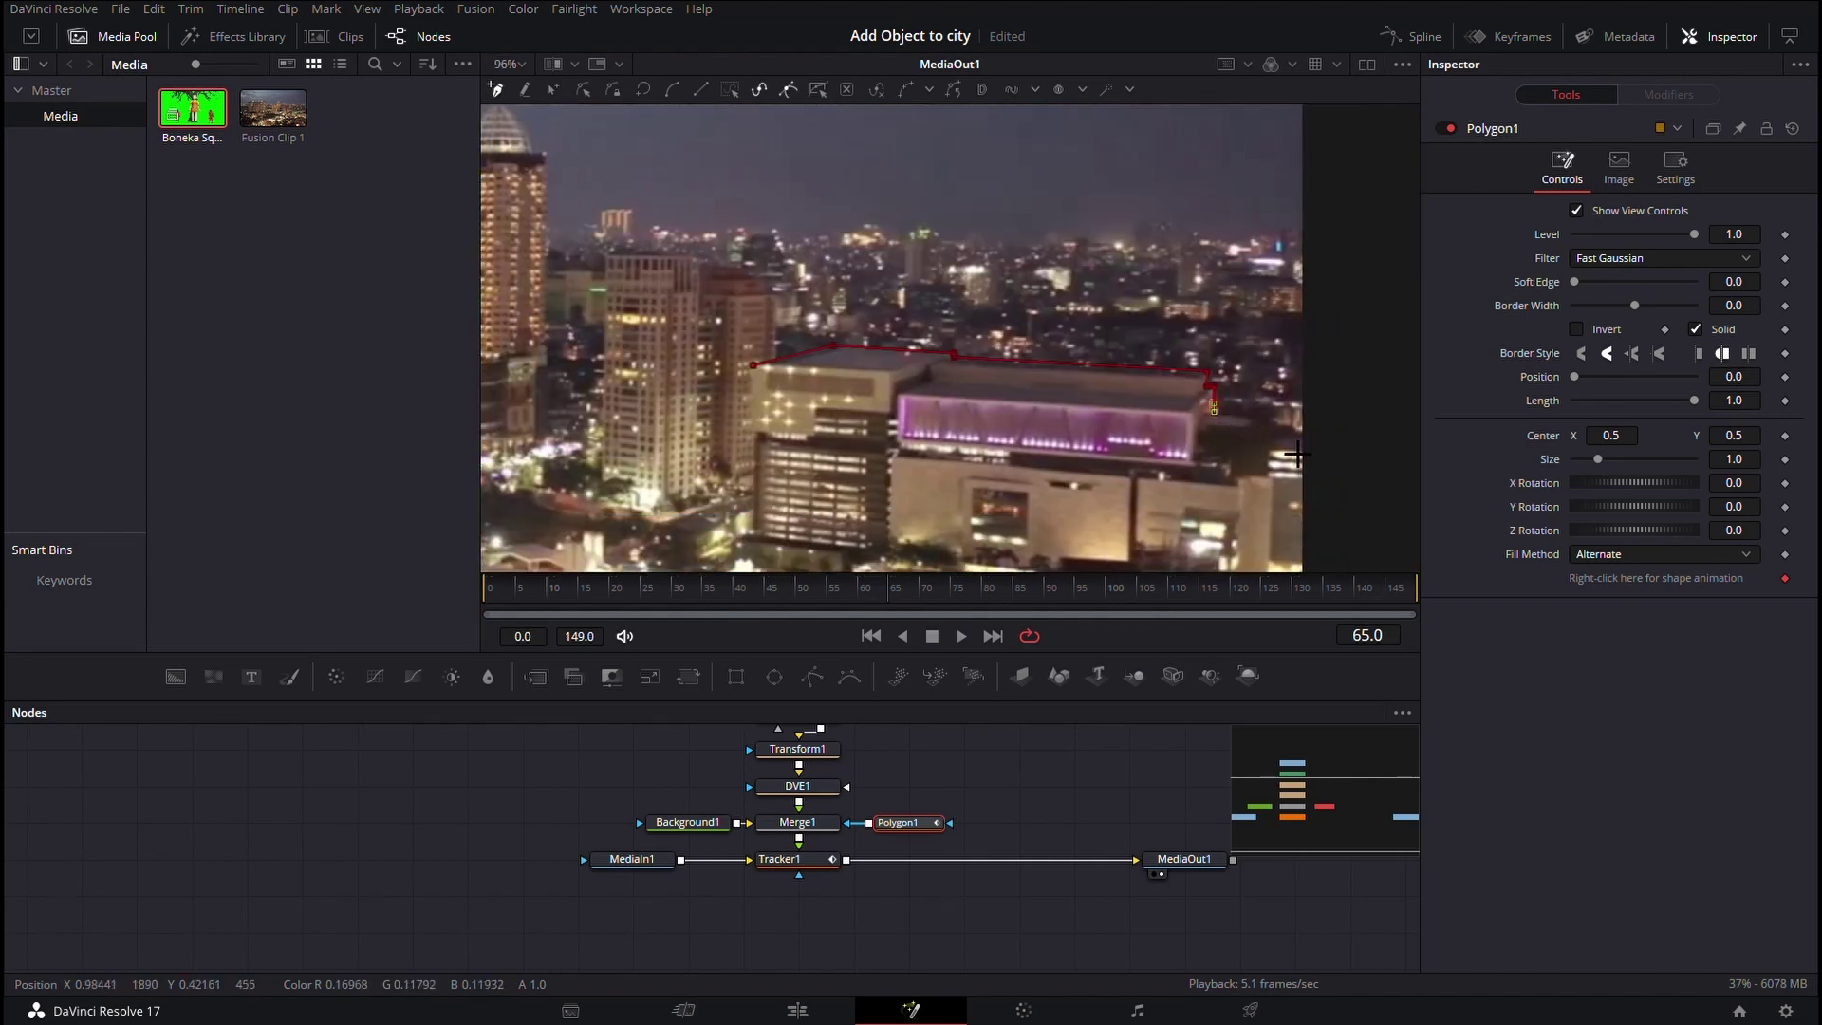
{"action": "scroll", "coordinate": [1296, 426], "scroll_direction": "down", "scroll_amount": 5}
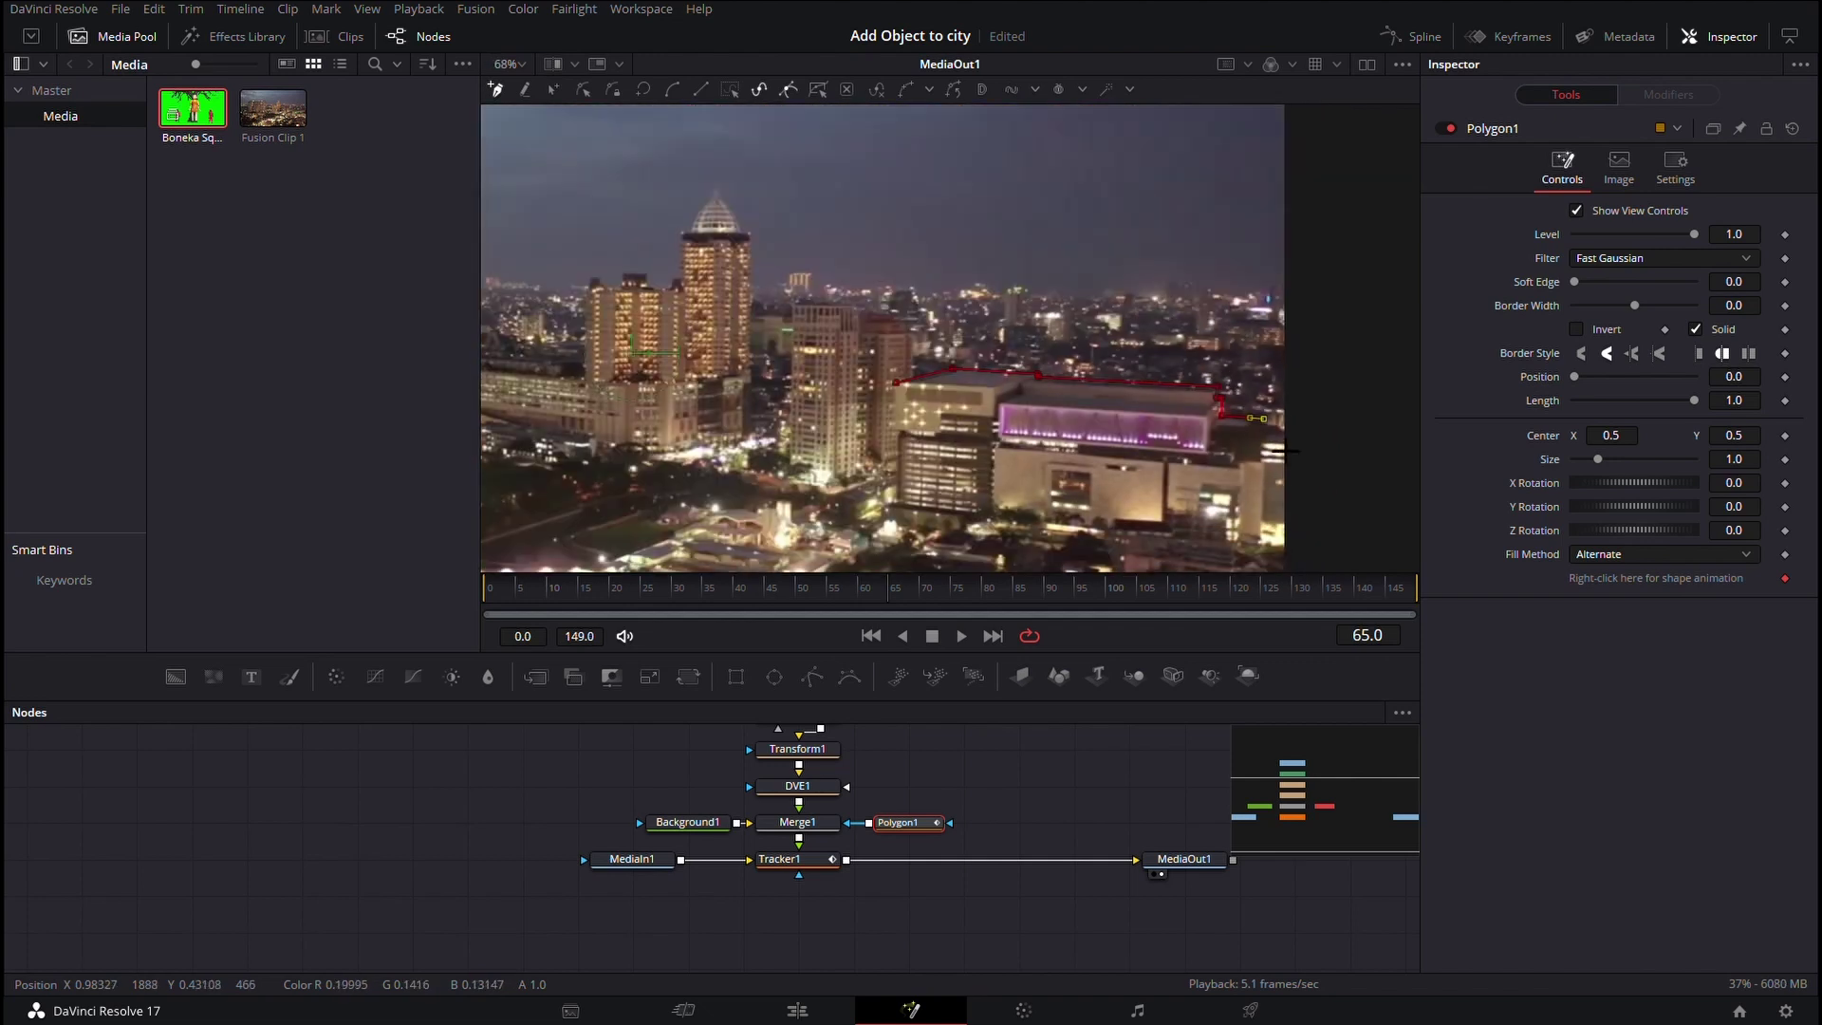
{"action": "scroll", "coordinate": [1280, 567], "scroll_direction": "down", "scroll_amount": 2}
{"action": "left_click", "coordinate": [1263, 491]}
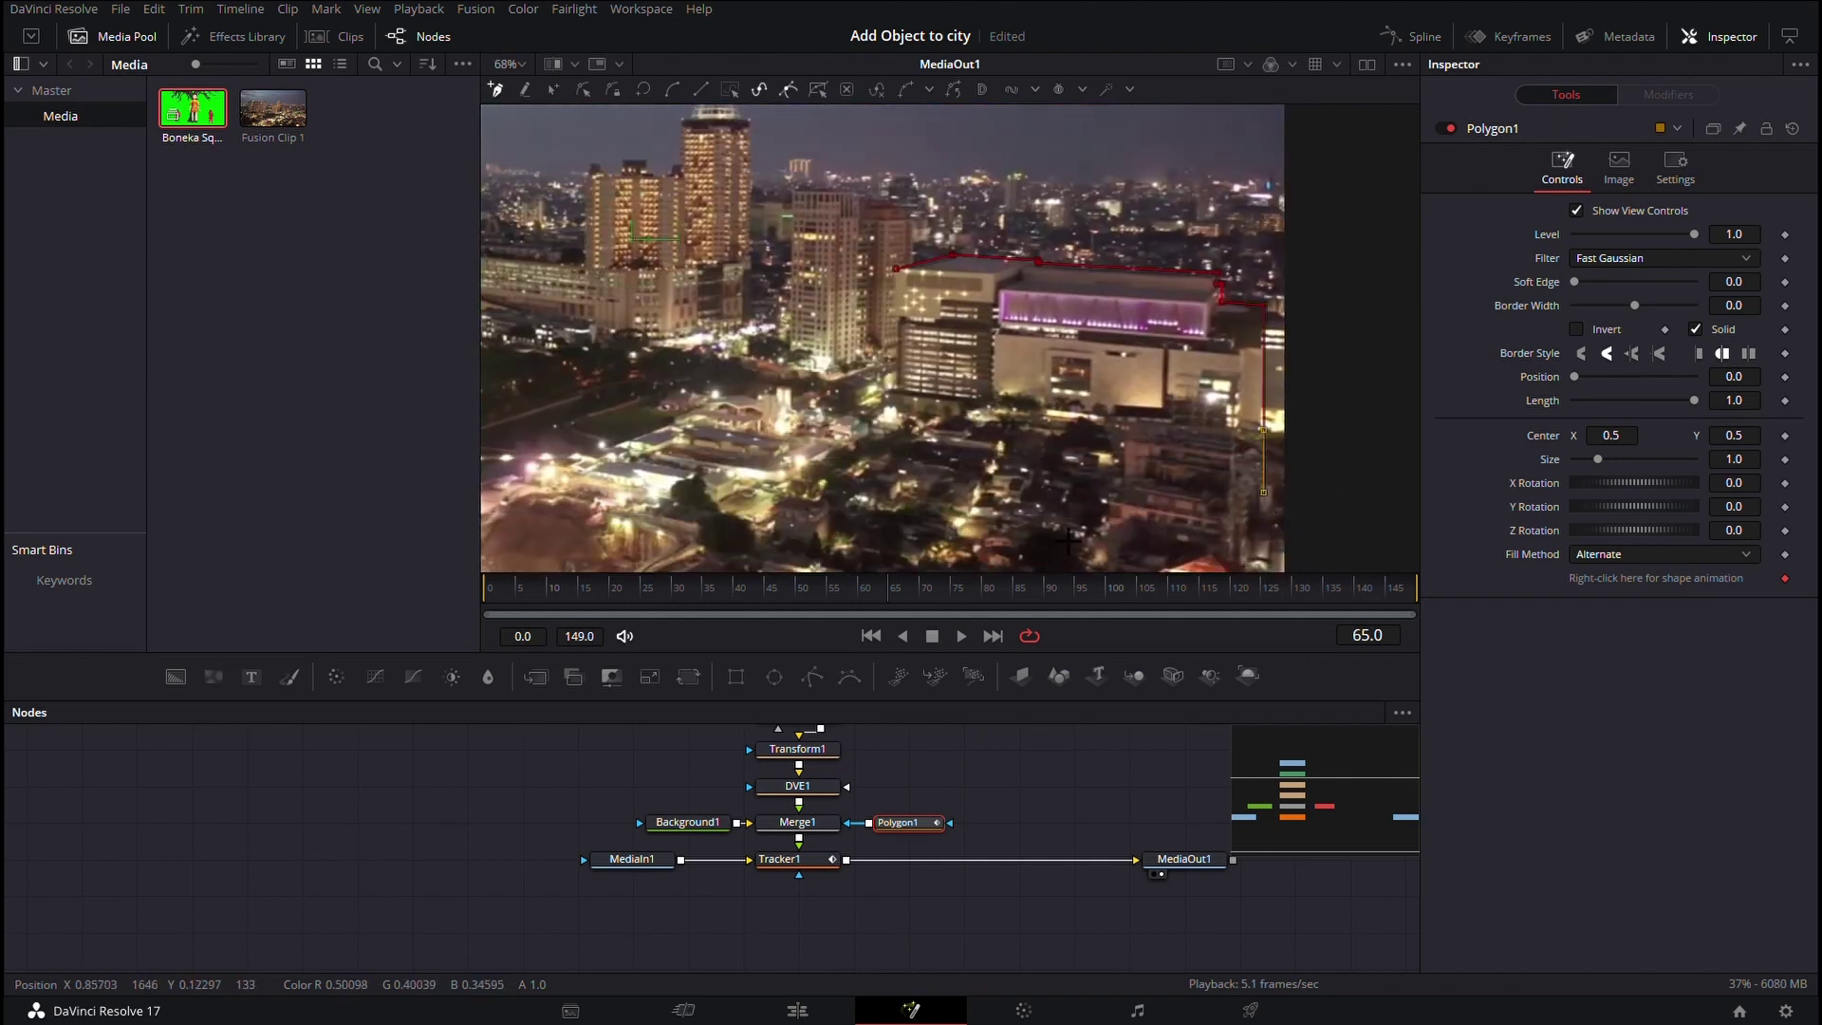
{"action": "left_click", "coordinate": [991, 465]}
{"action": "left_click", "coordinate": [856, 451]}
- Close the polygon, check Invert, and raise Soft Edge to about 0.0056
{"action": "left_click", "coordinate": [897, 272]}
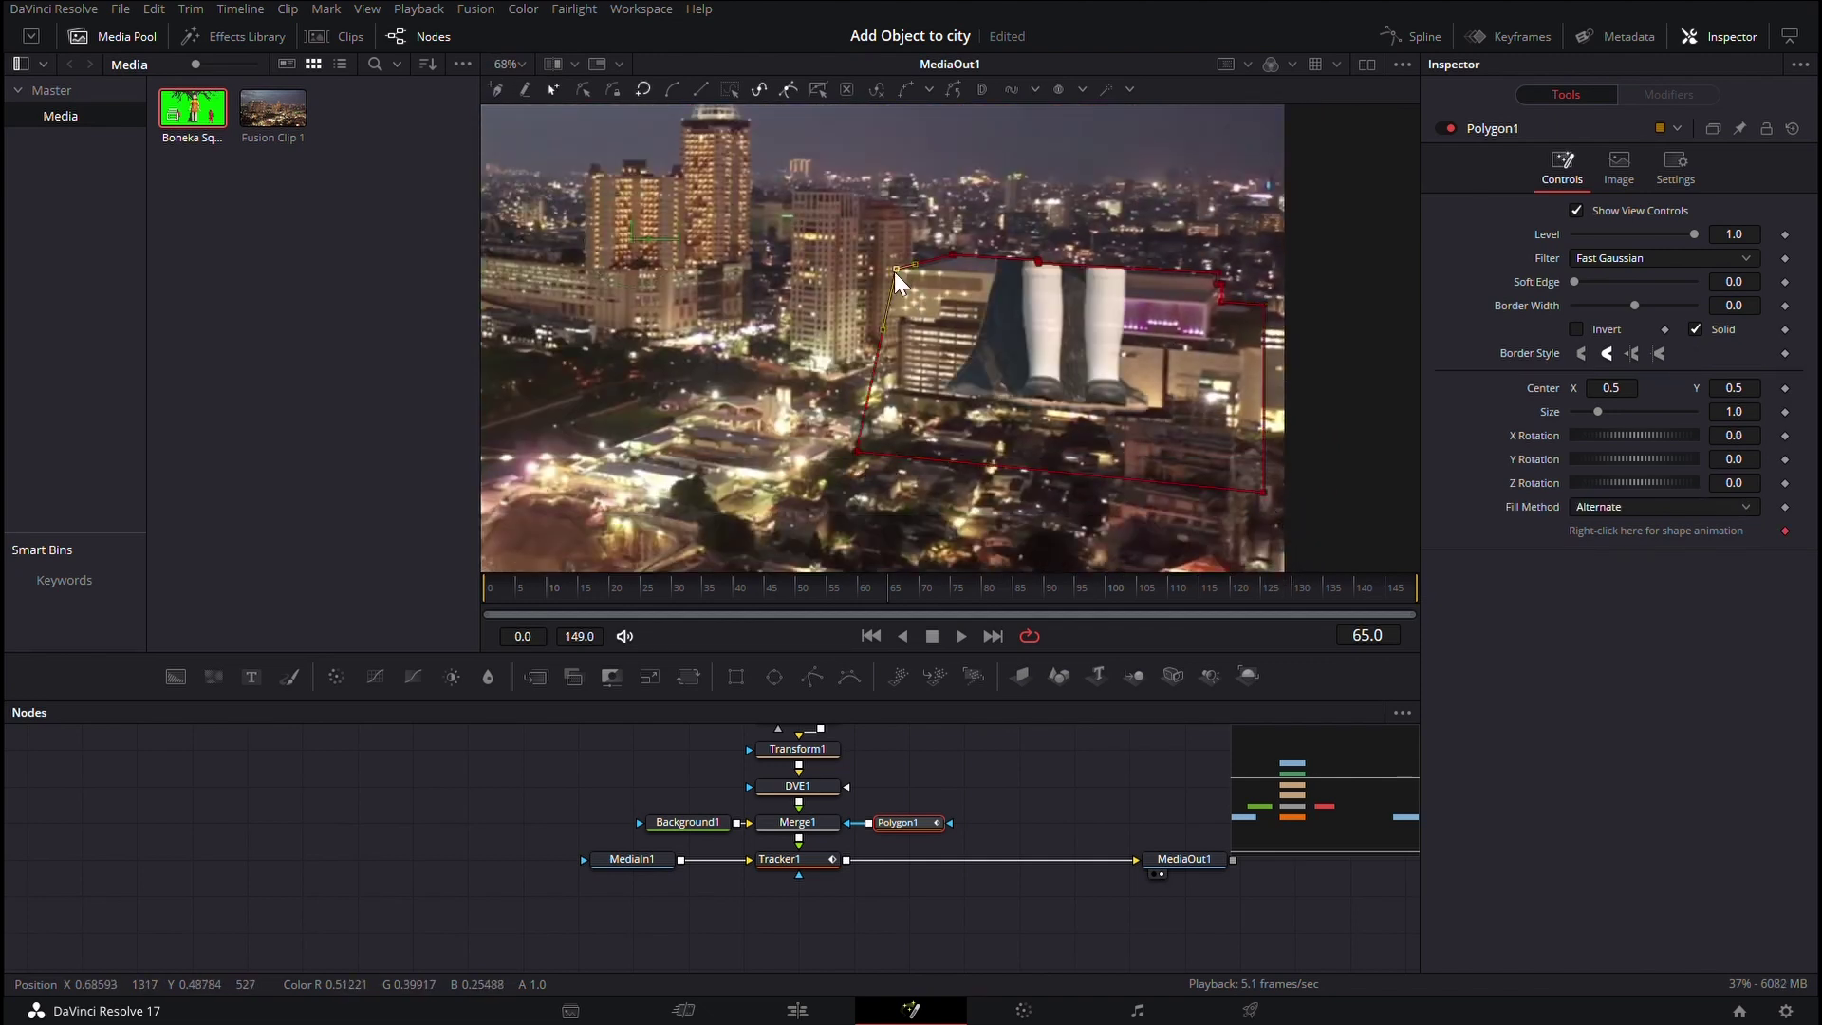
{"action": "left_click", "coordinate": [1576, 329]}
{"action": "left_click_drag", "start_coordinate": [1753, 294], "coordinate": [1757, 285]}
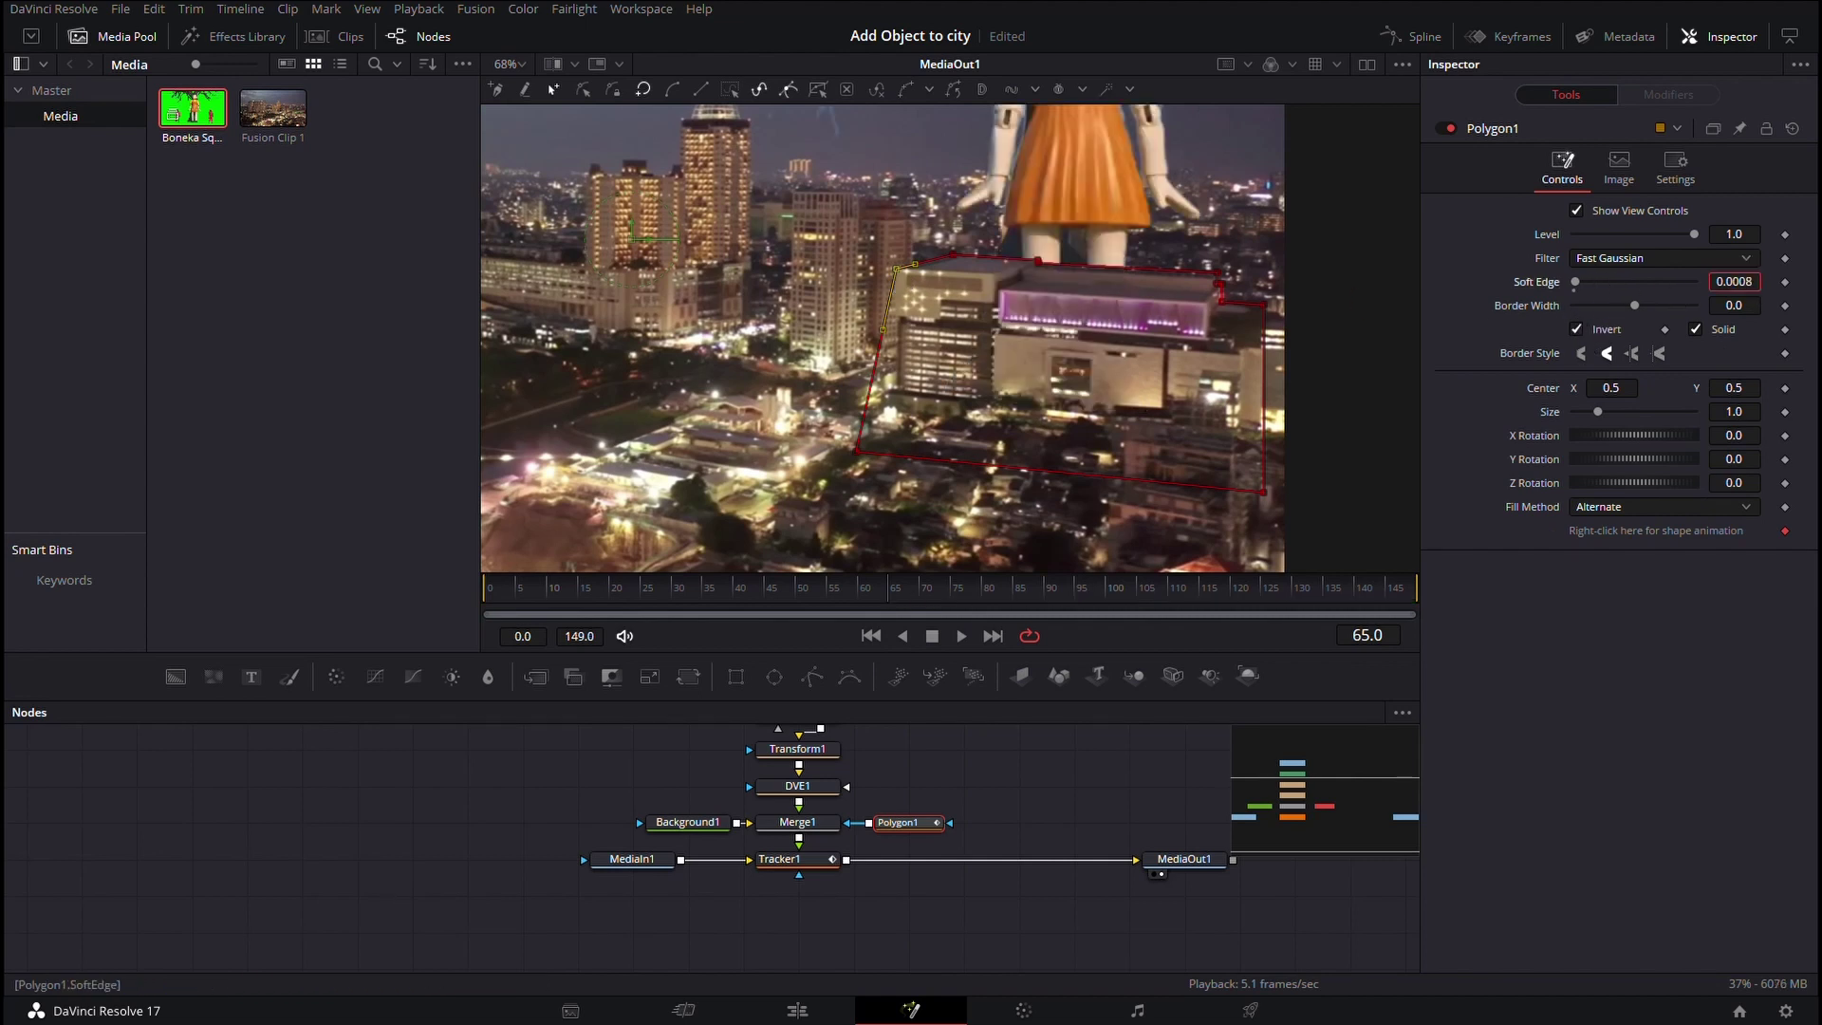
{"action": "scroll", "coordinate": [1150, 304], "scroll_direction": "up", "scroll_amount": 4}
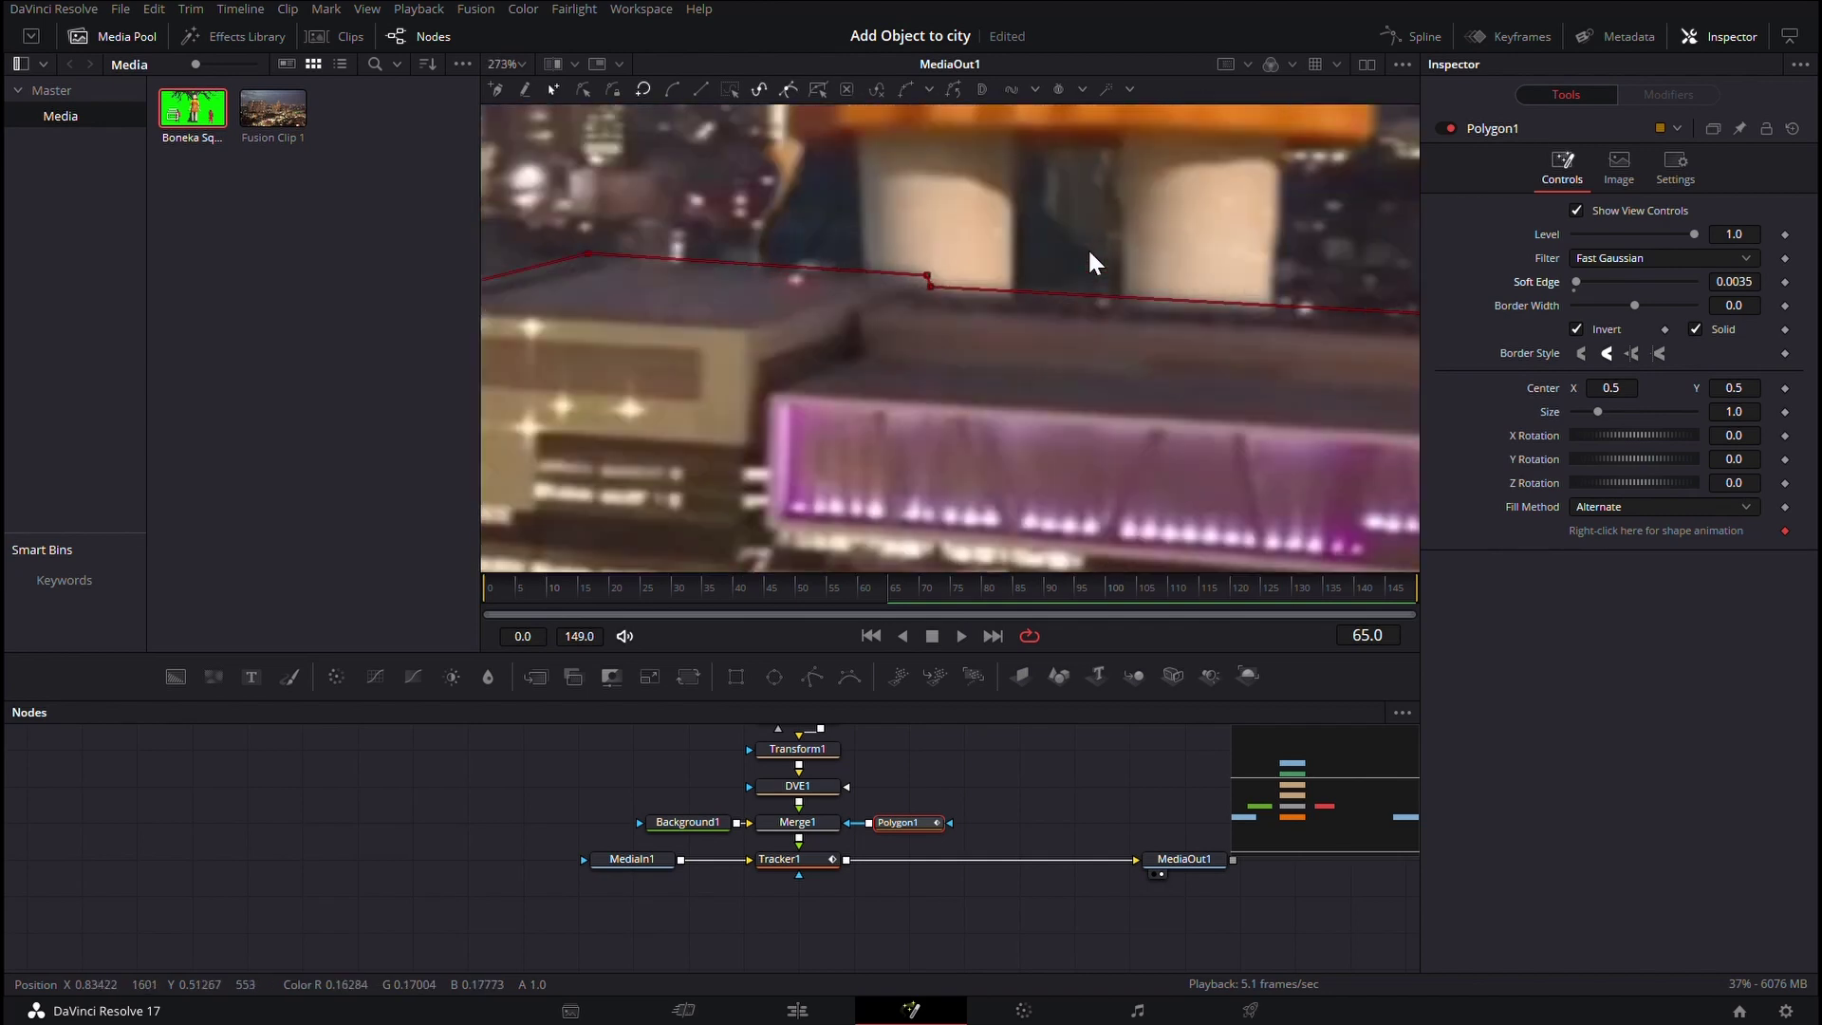
{"action": "scroll", "coordinate": [1087, 247], "scroll_direction": "up", "scroll_amount": 4}
{"action": "left_click_drag", "start_coordinate": [1760, 294], "coordinate": [1760, 285]}
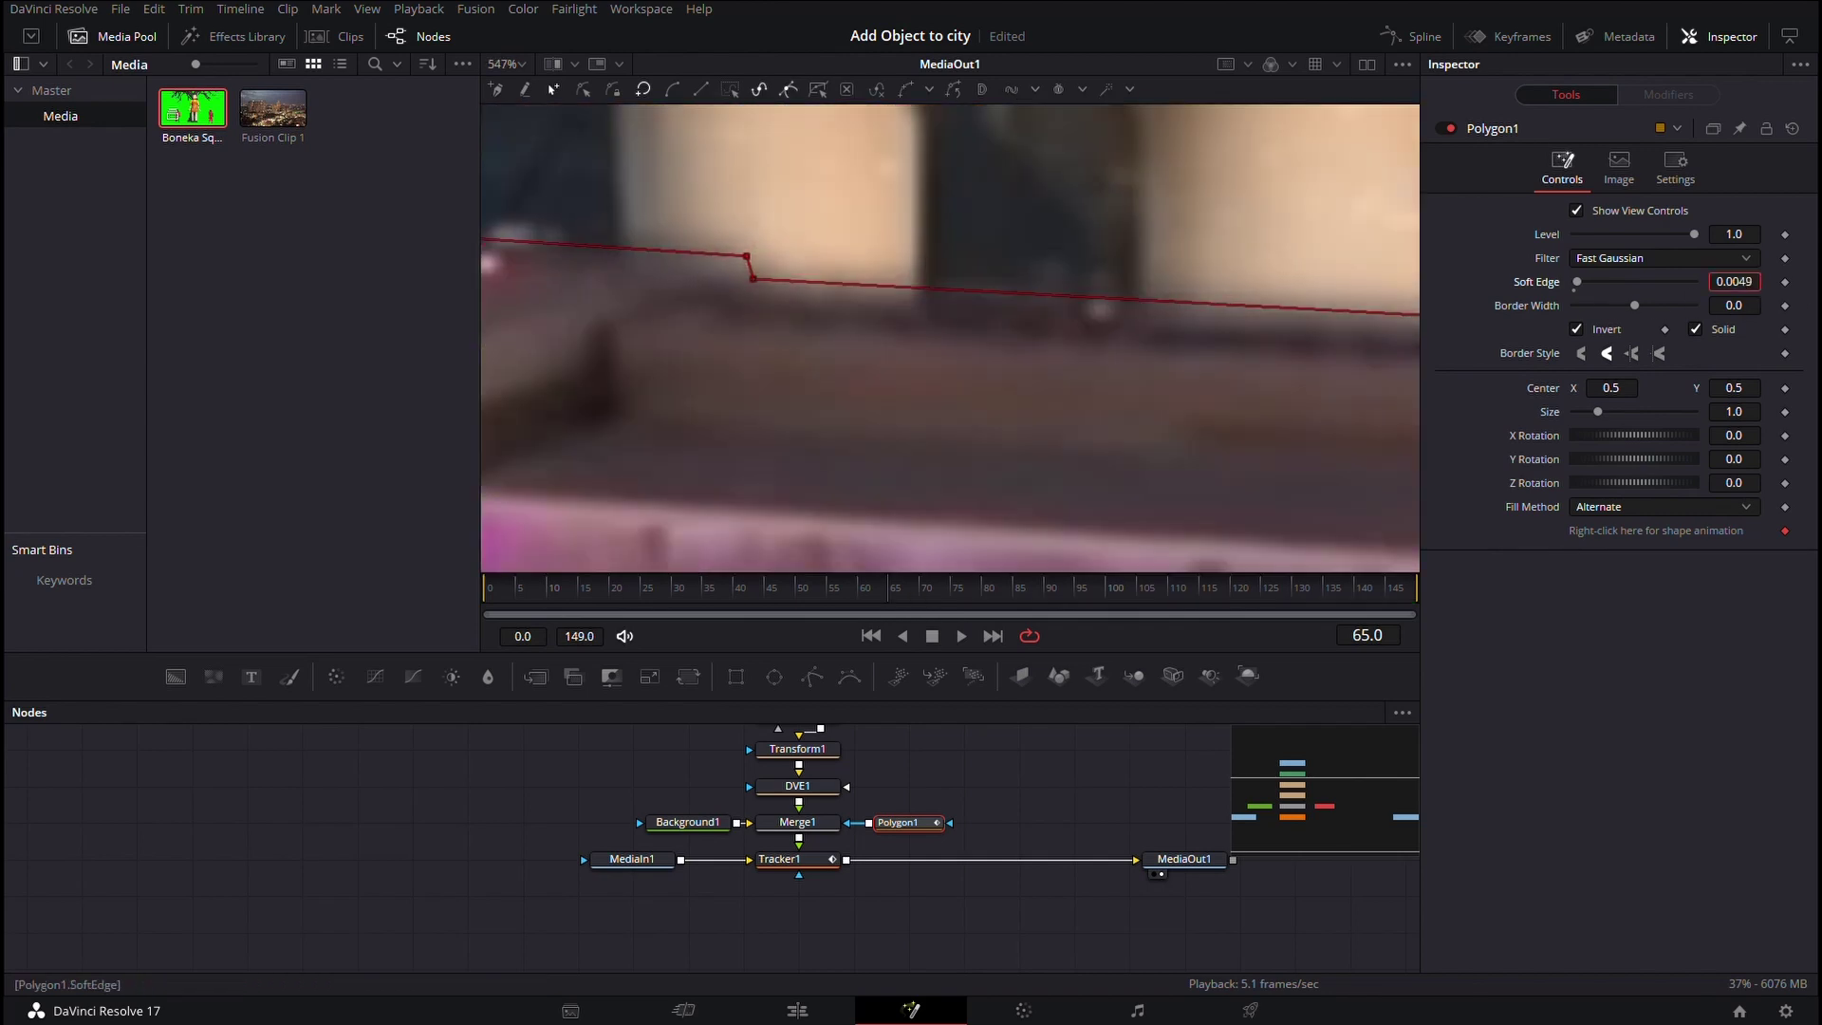
{"action": "scroll", "coordinate": [584, 286], "scroll_direction": "down", "scroll_amount": 1}
{"action": "scroll", "coordinate": [759, 299], "scroll_direction": "down", "scroll_amount": 2}
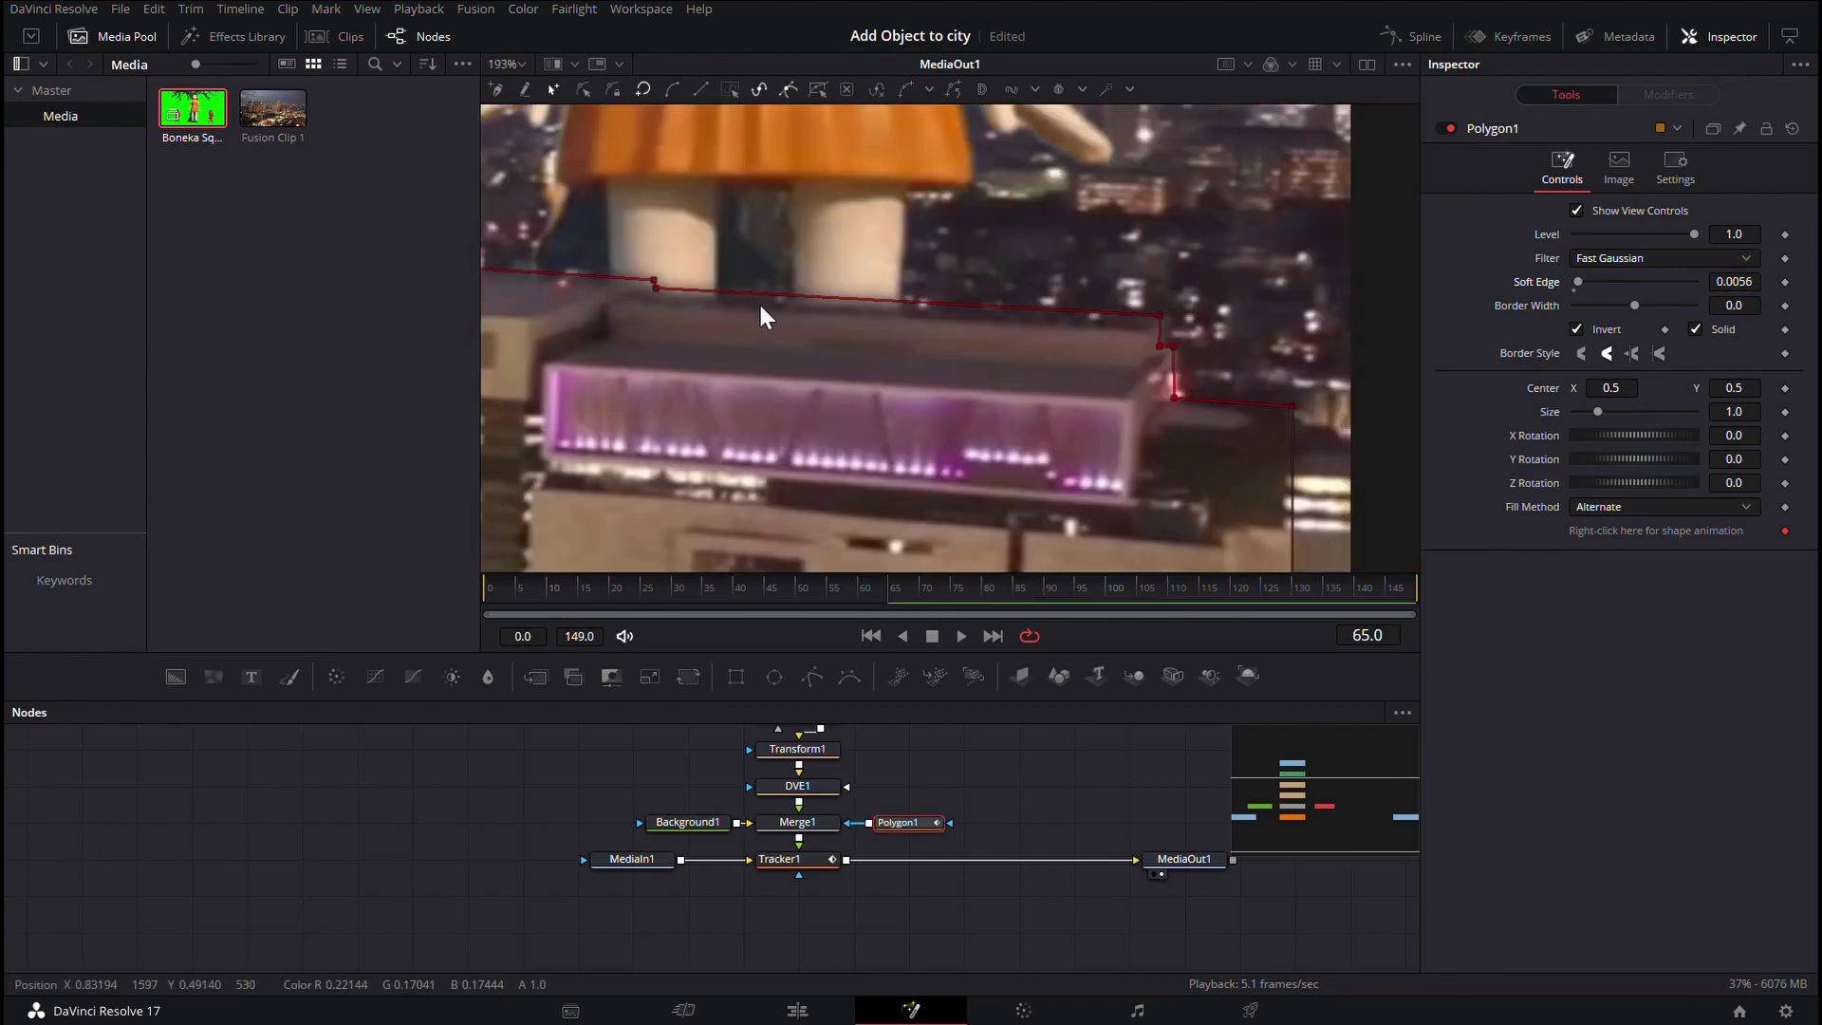
{"action": "scroll", "coordinate": [759, 300], "scroll_direction": "down", "scroll_amount": 2}
{"action": "scroll", "coordinate": [790, 323], "scroll_direction": "down", "scroll_amount": 2}
{"action": "scroll", "coordinate": [788, 318], "scroll_direction": "down", "scroll_amount": 2}
{"action": "scroll", "coordinate": [789, 320], "scroll_direction": "down", "scroll_amount": 1}
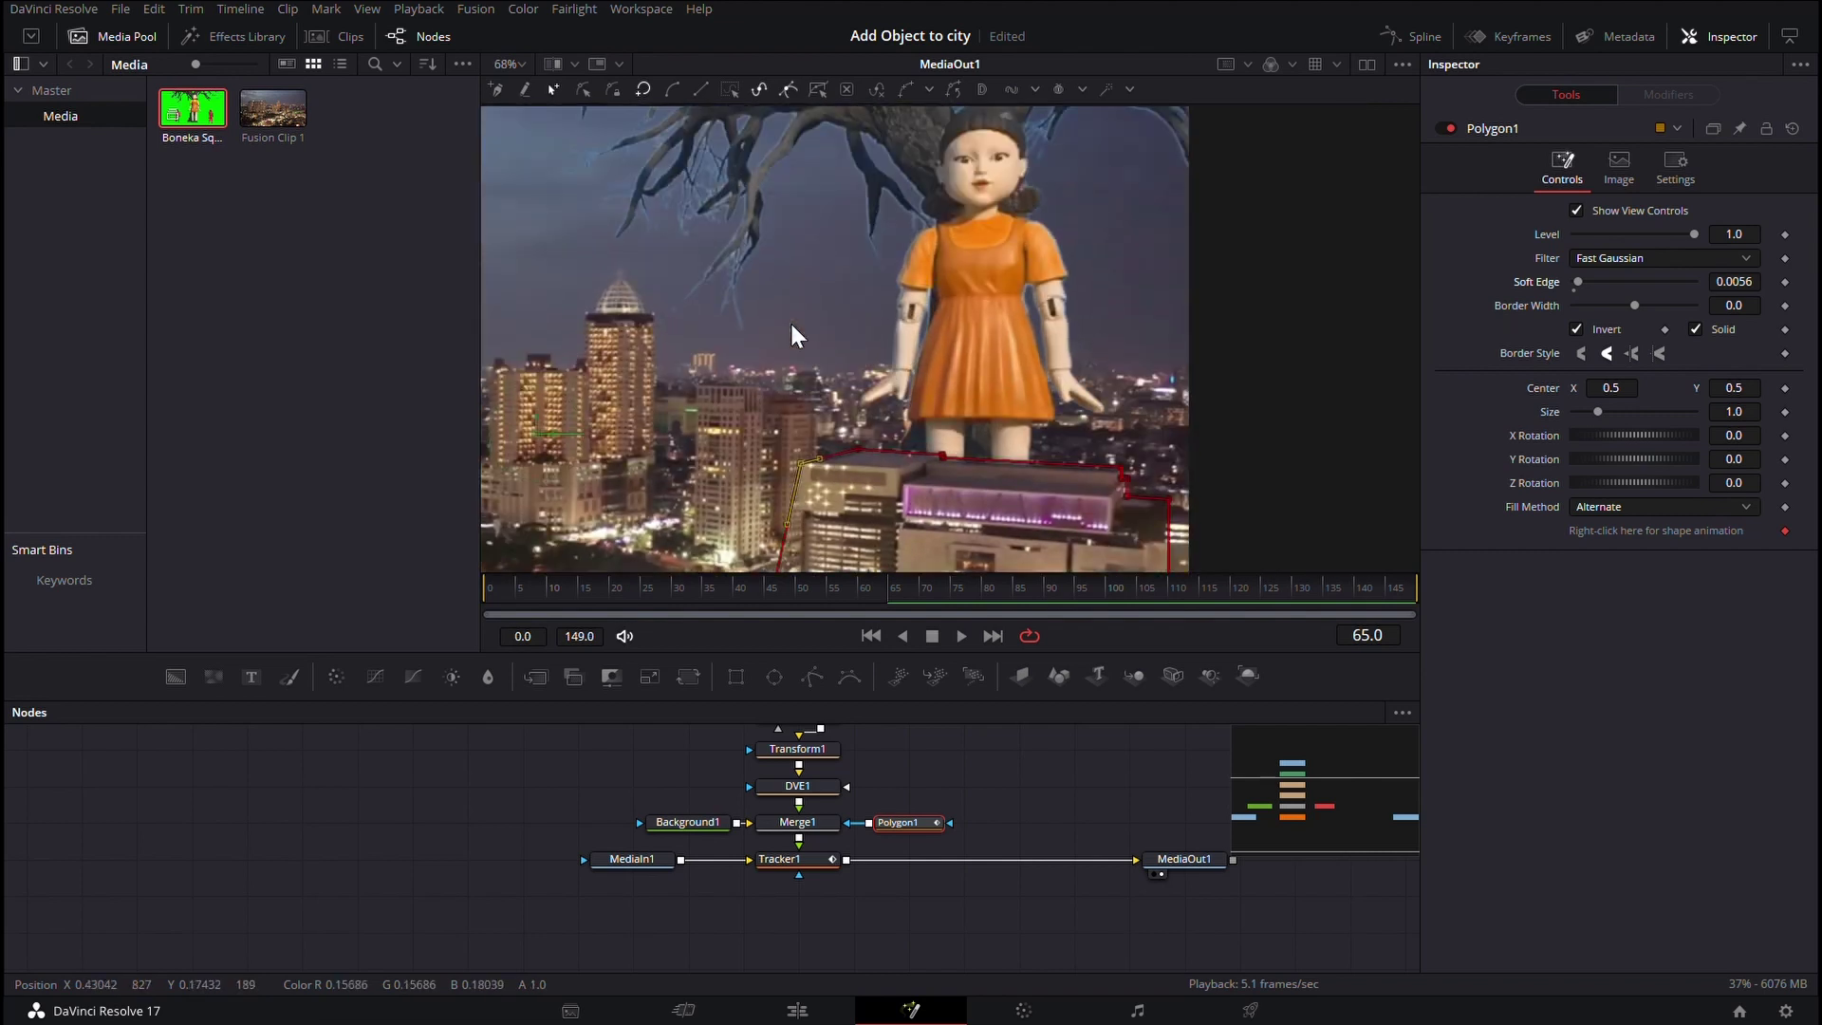
{"action": "scroll", "coordinate": [790, 320], "scroll_direction": "down", "scroll_amount": 1}
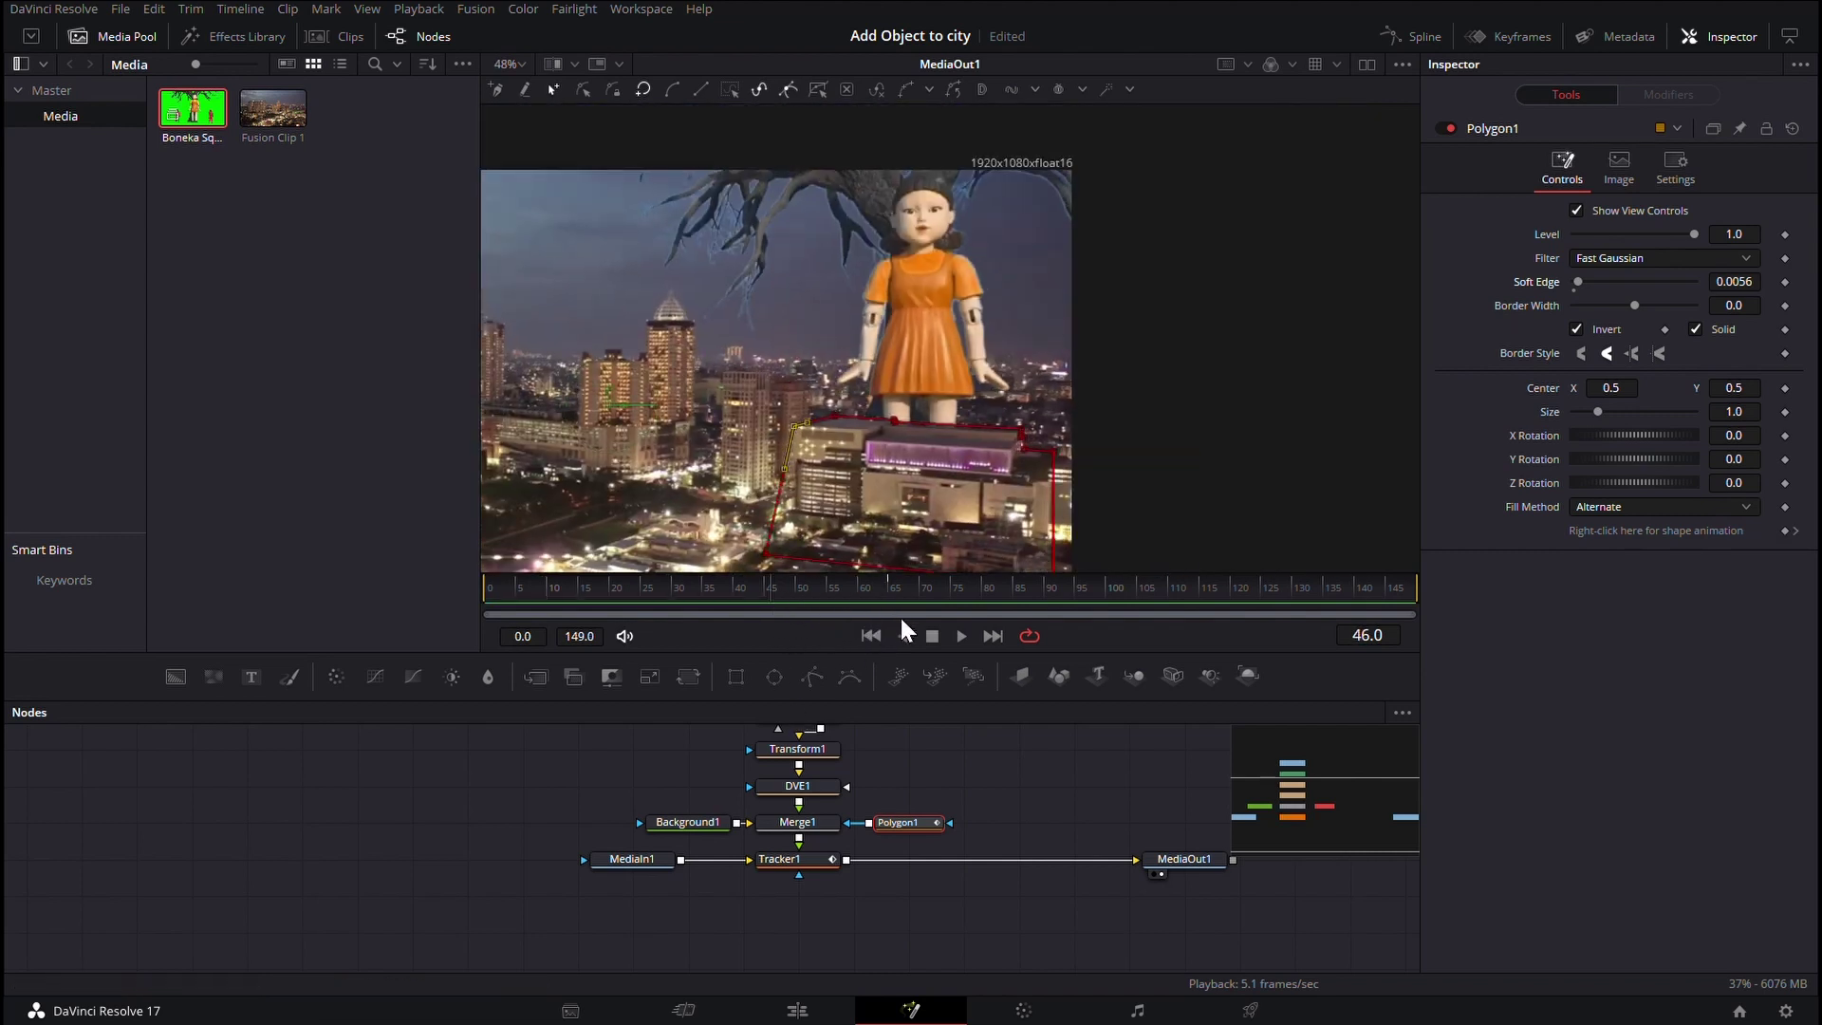
- Play back the masked composite, then box-select MediaIn1, Tracker1 and MediaOut1
{"action": "left_click", "coordinate": [958, 634]}
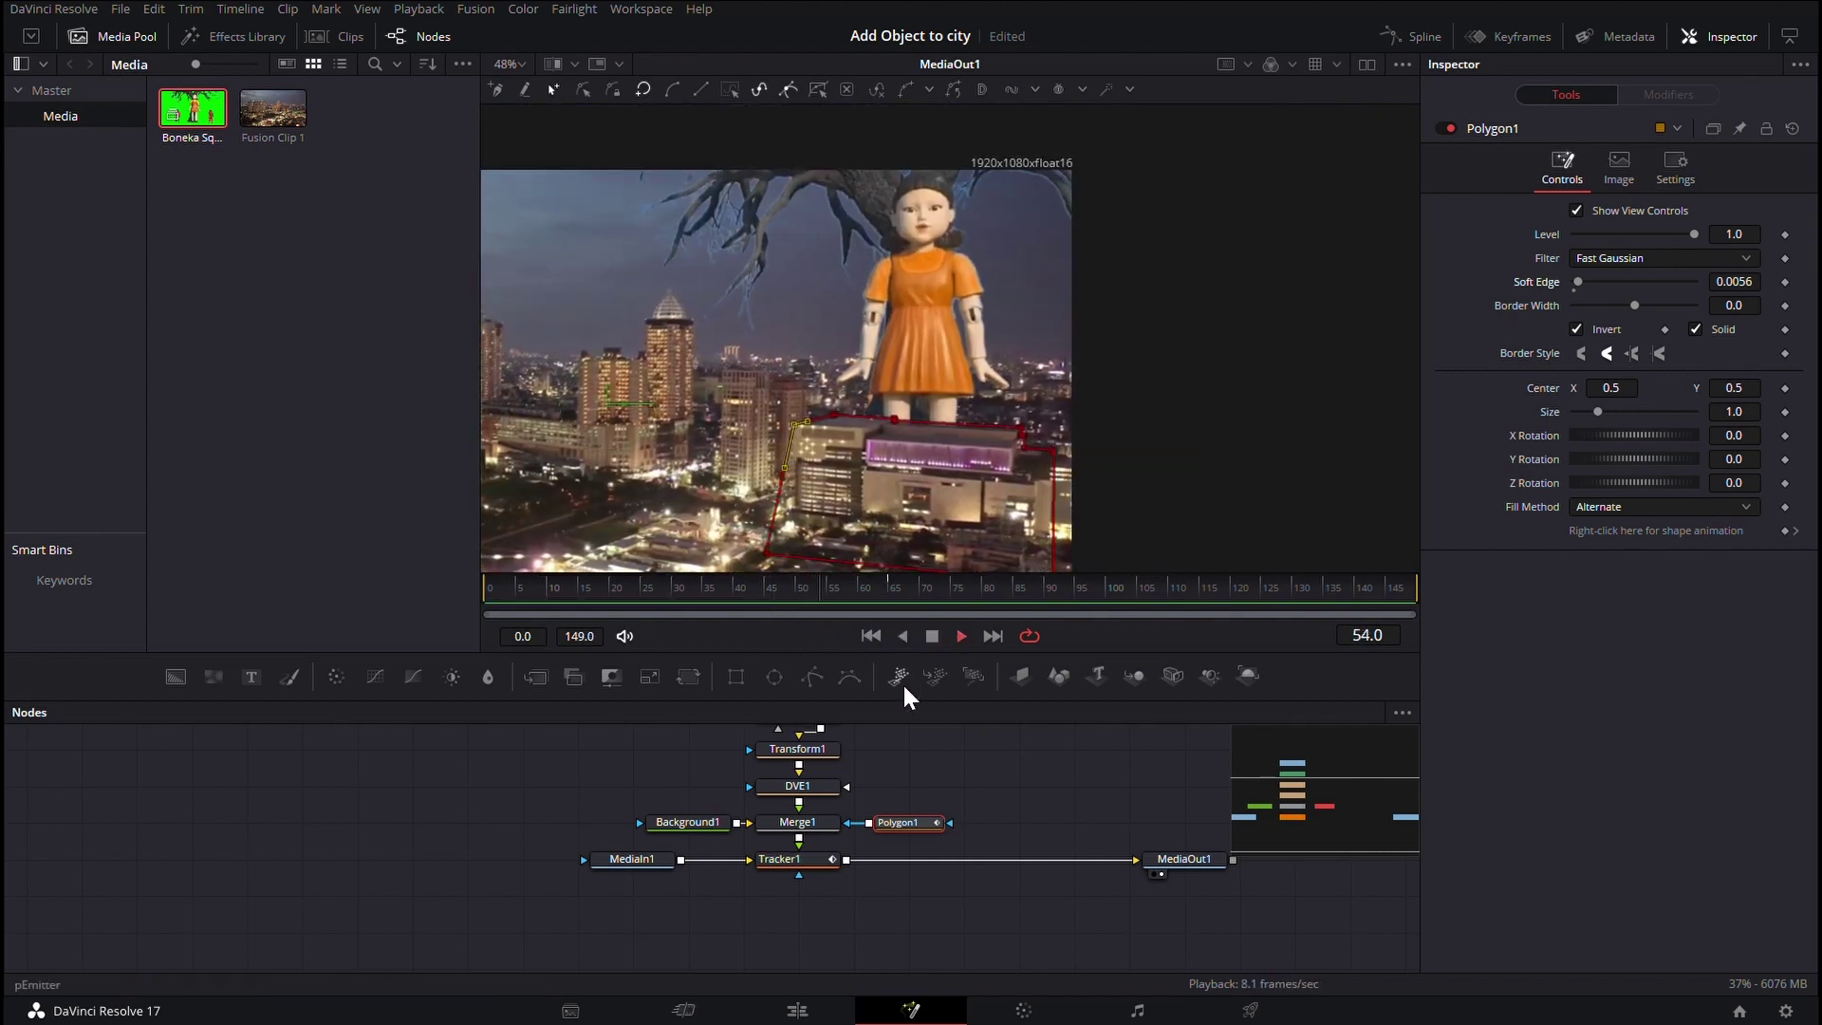
{"action": "left_click", "coordinate": [811, 821]}
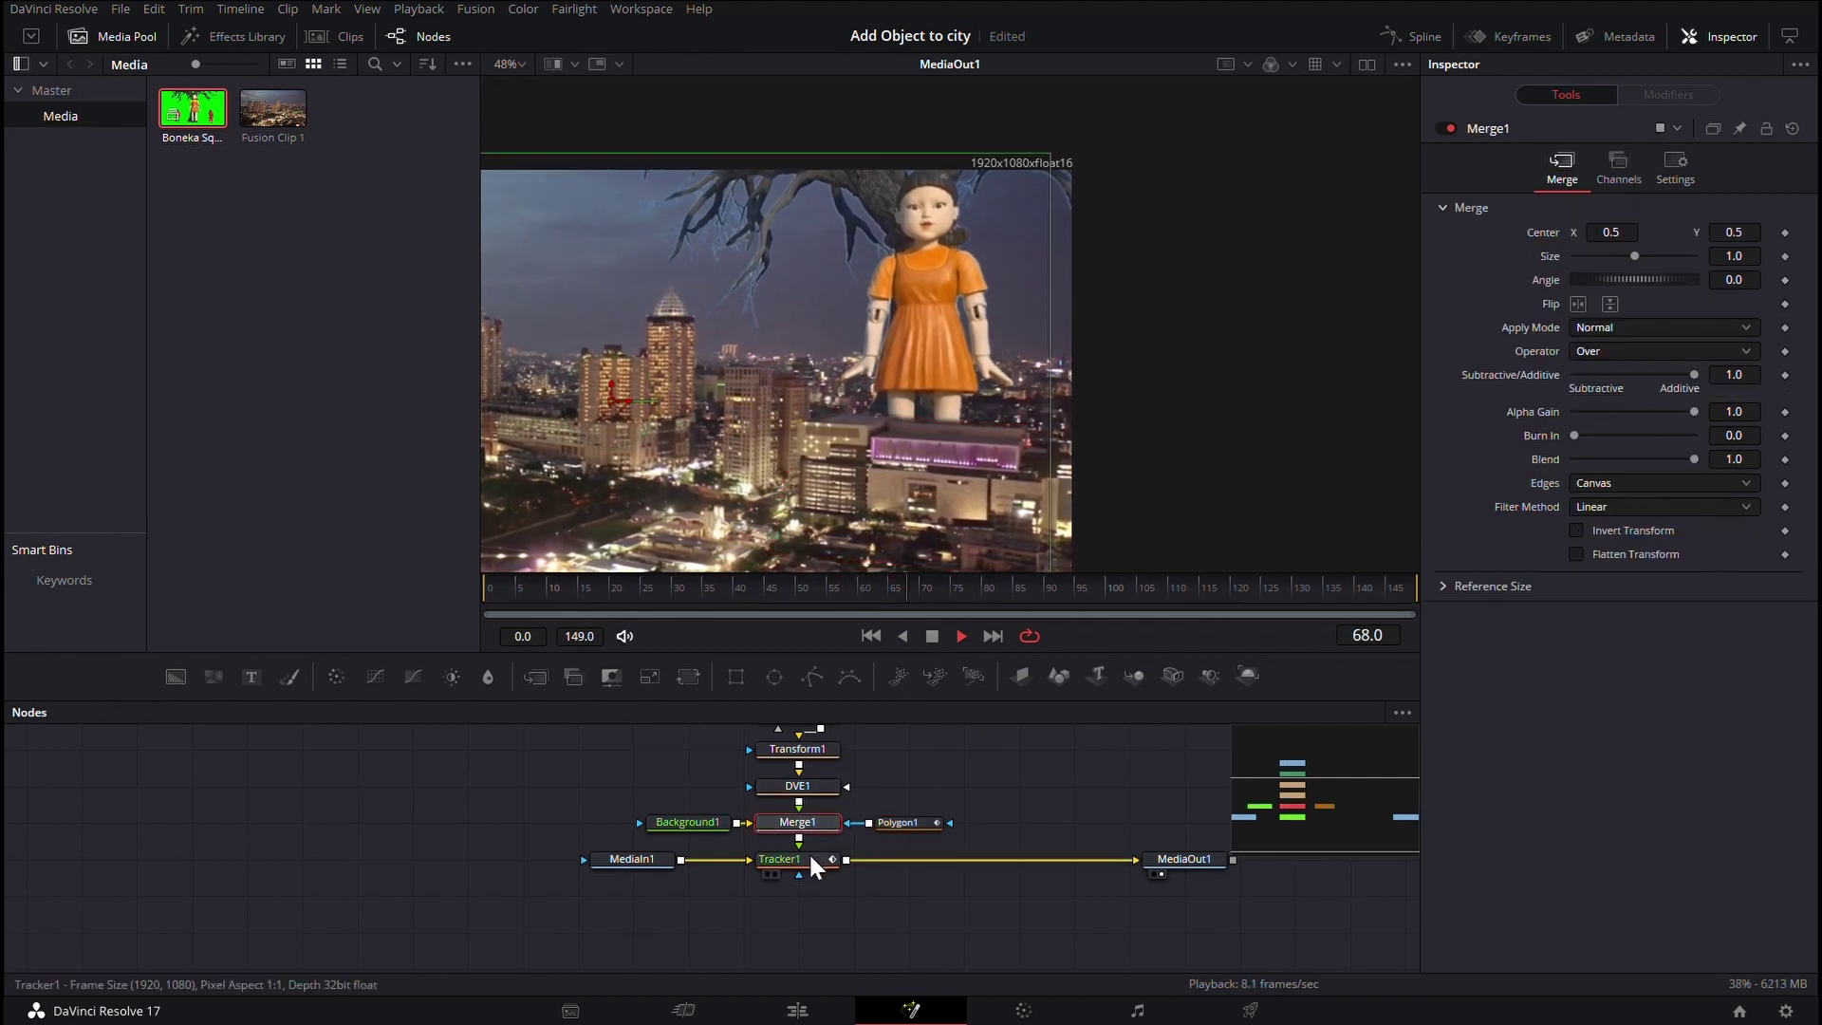
{"action": "left_click", "coordinate": [811, 859]}
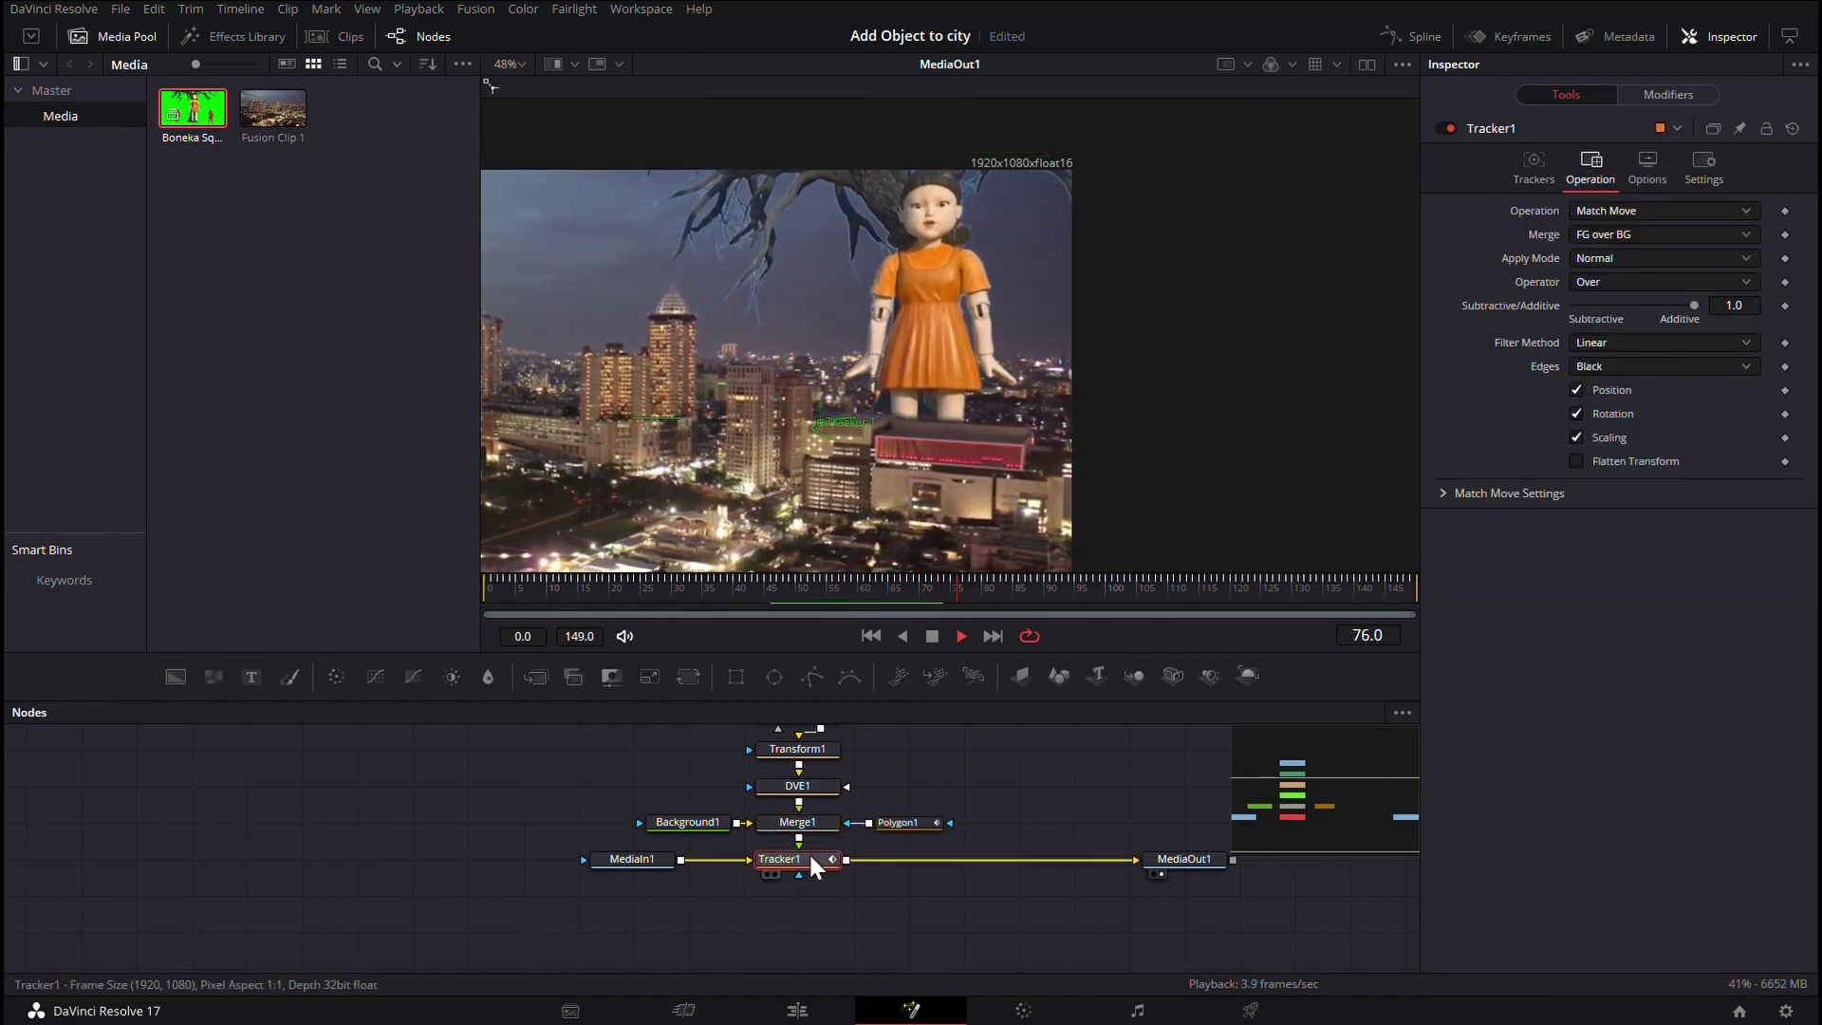
{"action": "left_click", "coordinate": [809, 916]}
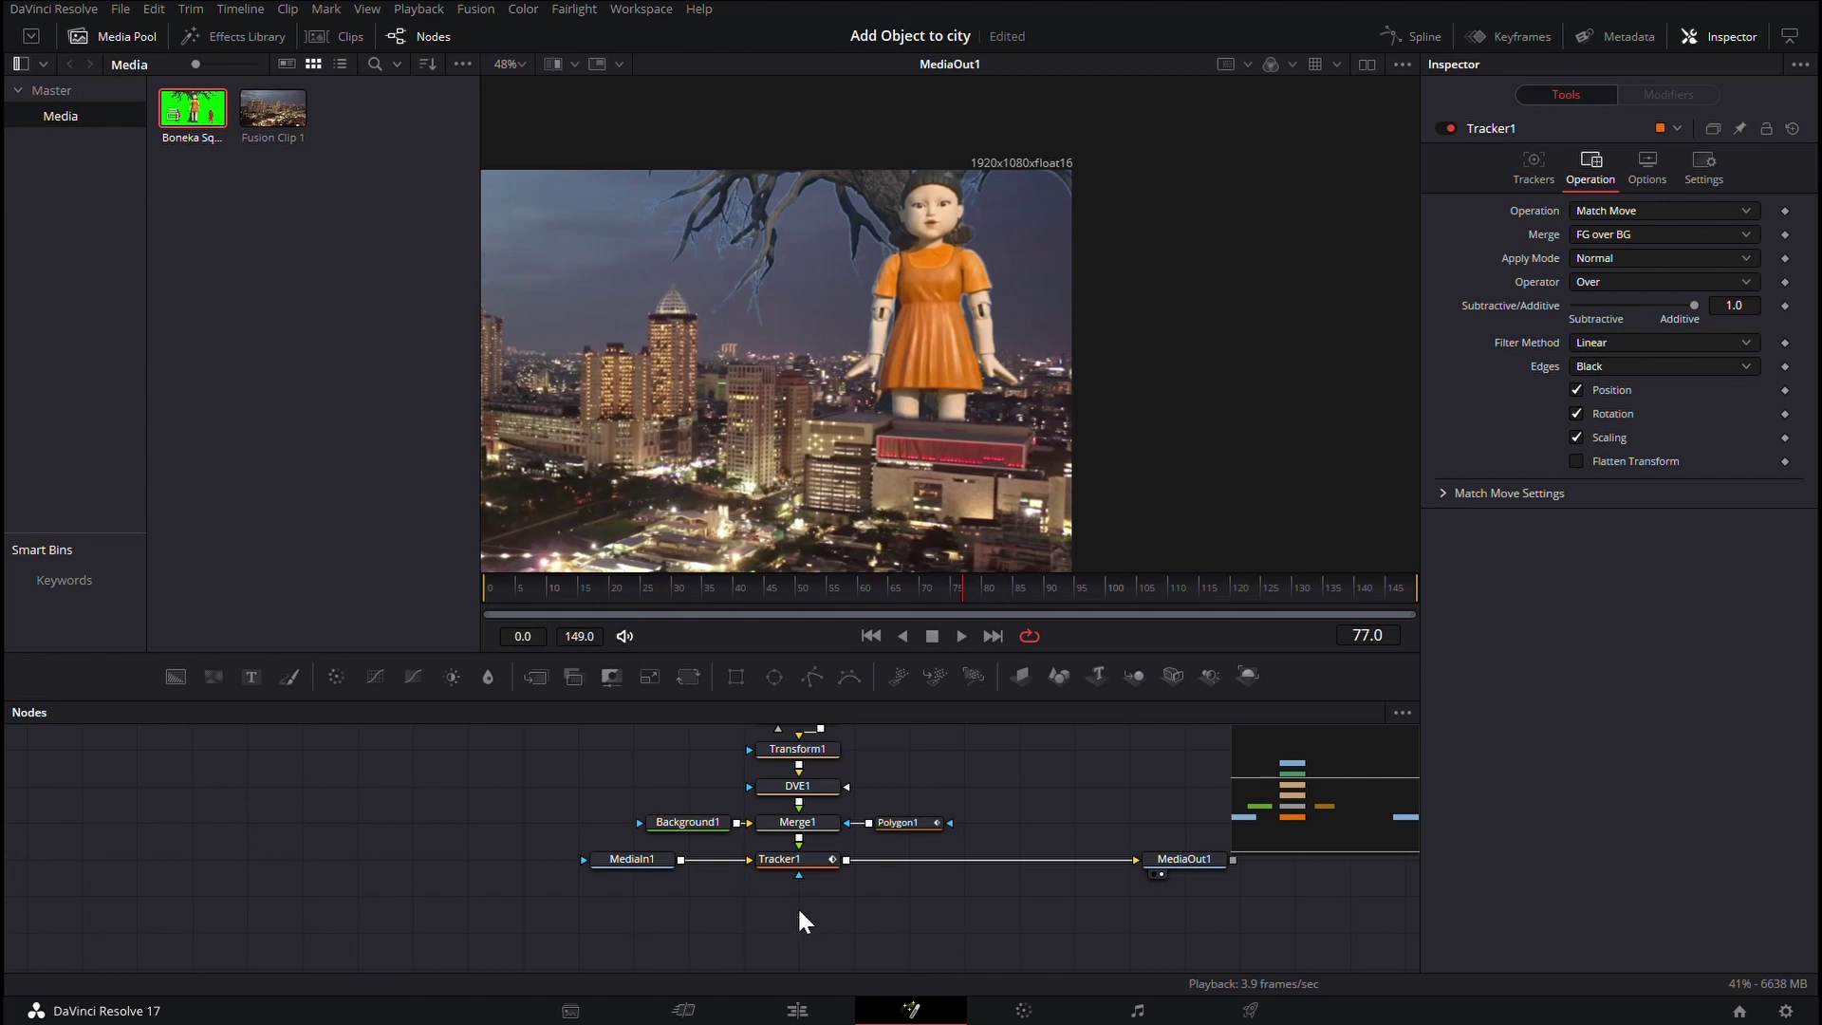
{"action": "scroll", "coordinate": [975, 336], "scroll_direction": "down", "scroll_amount": 3}
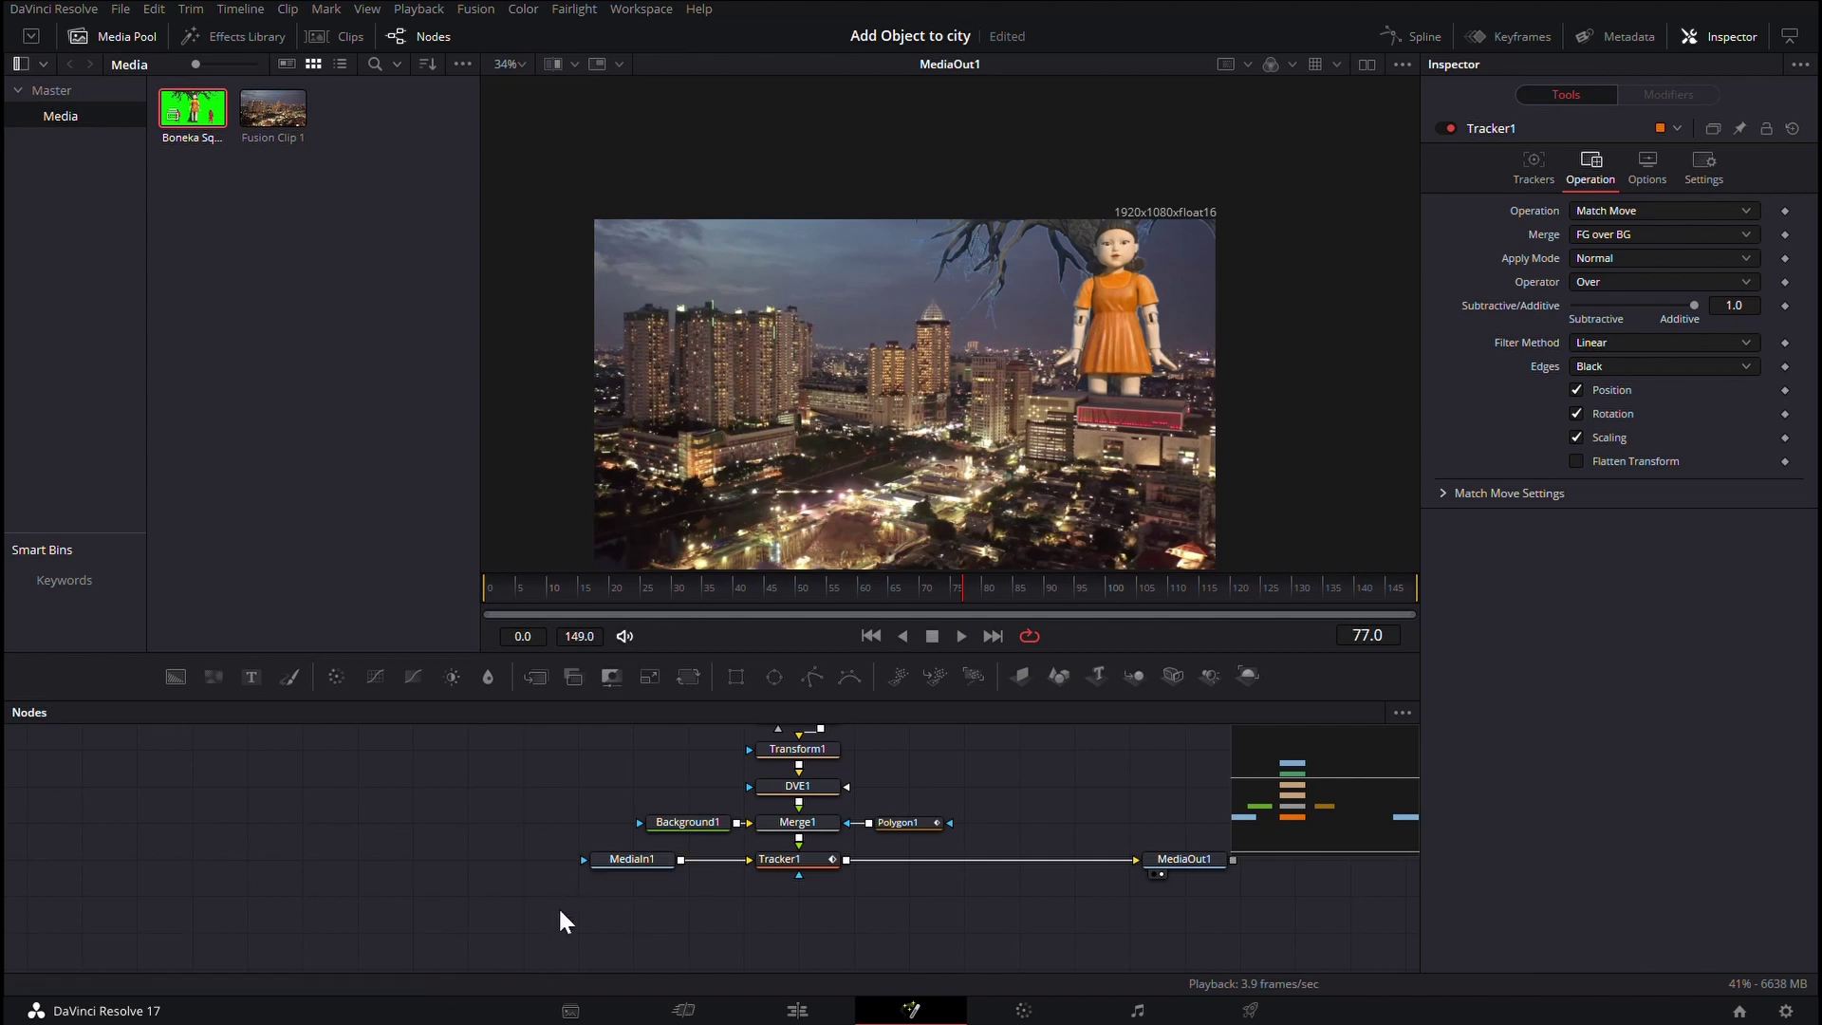
{"action": "mouse_move", "coordinate": [561, 915]}
{"action": "left_mouse_down"}
{"action": "mouse_move", "coordinate": [1155, 840]}
{"action": "mouse_move", "coordinate": [1182, 857]}
{"action": "mouse_move", "coordinate": [1182, 892]}
{"action": "left_mouse_up"}
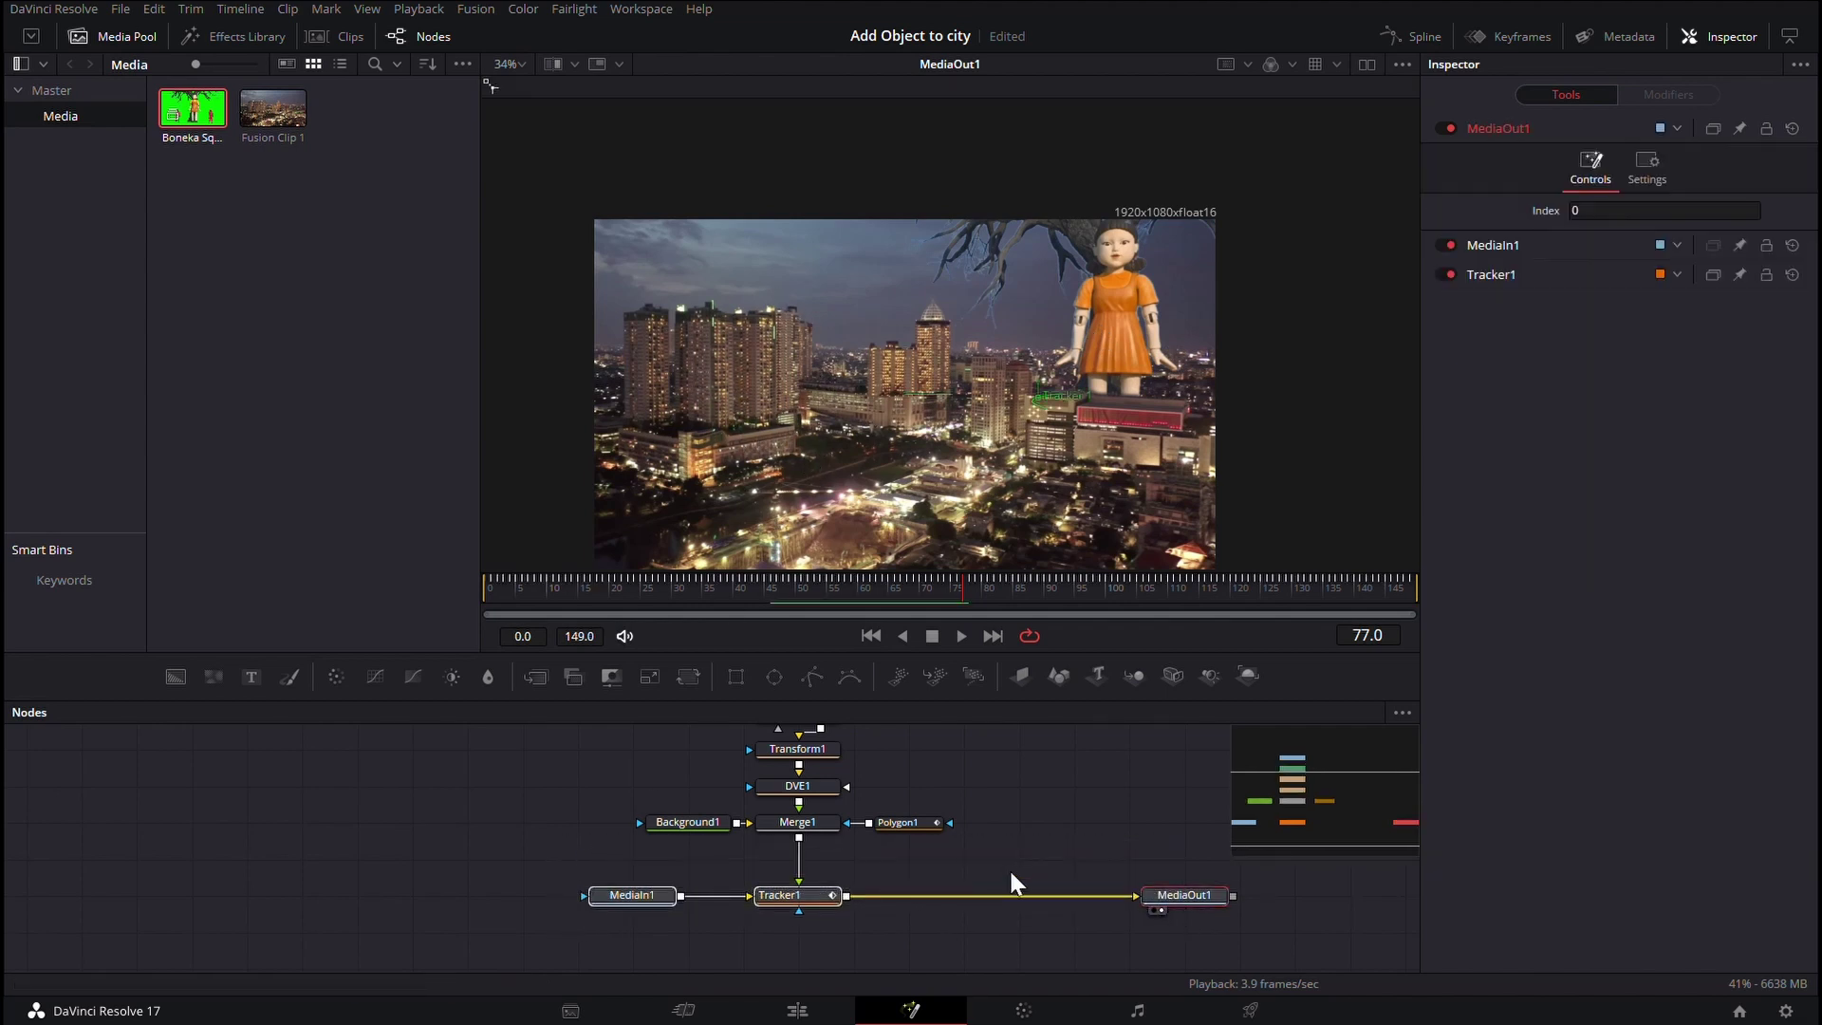
- Add ColorCorrector1 after Merge1 with saturation 0.606, gain 0.836 and gamma 0.89
{"action": "left_click", "coordinate": [767, 822]}
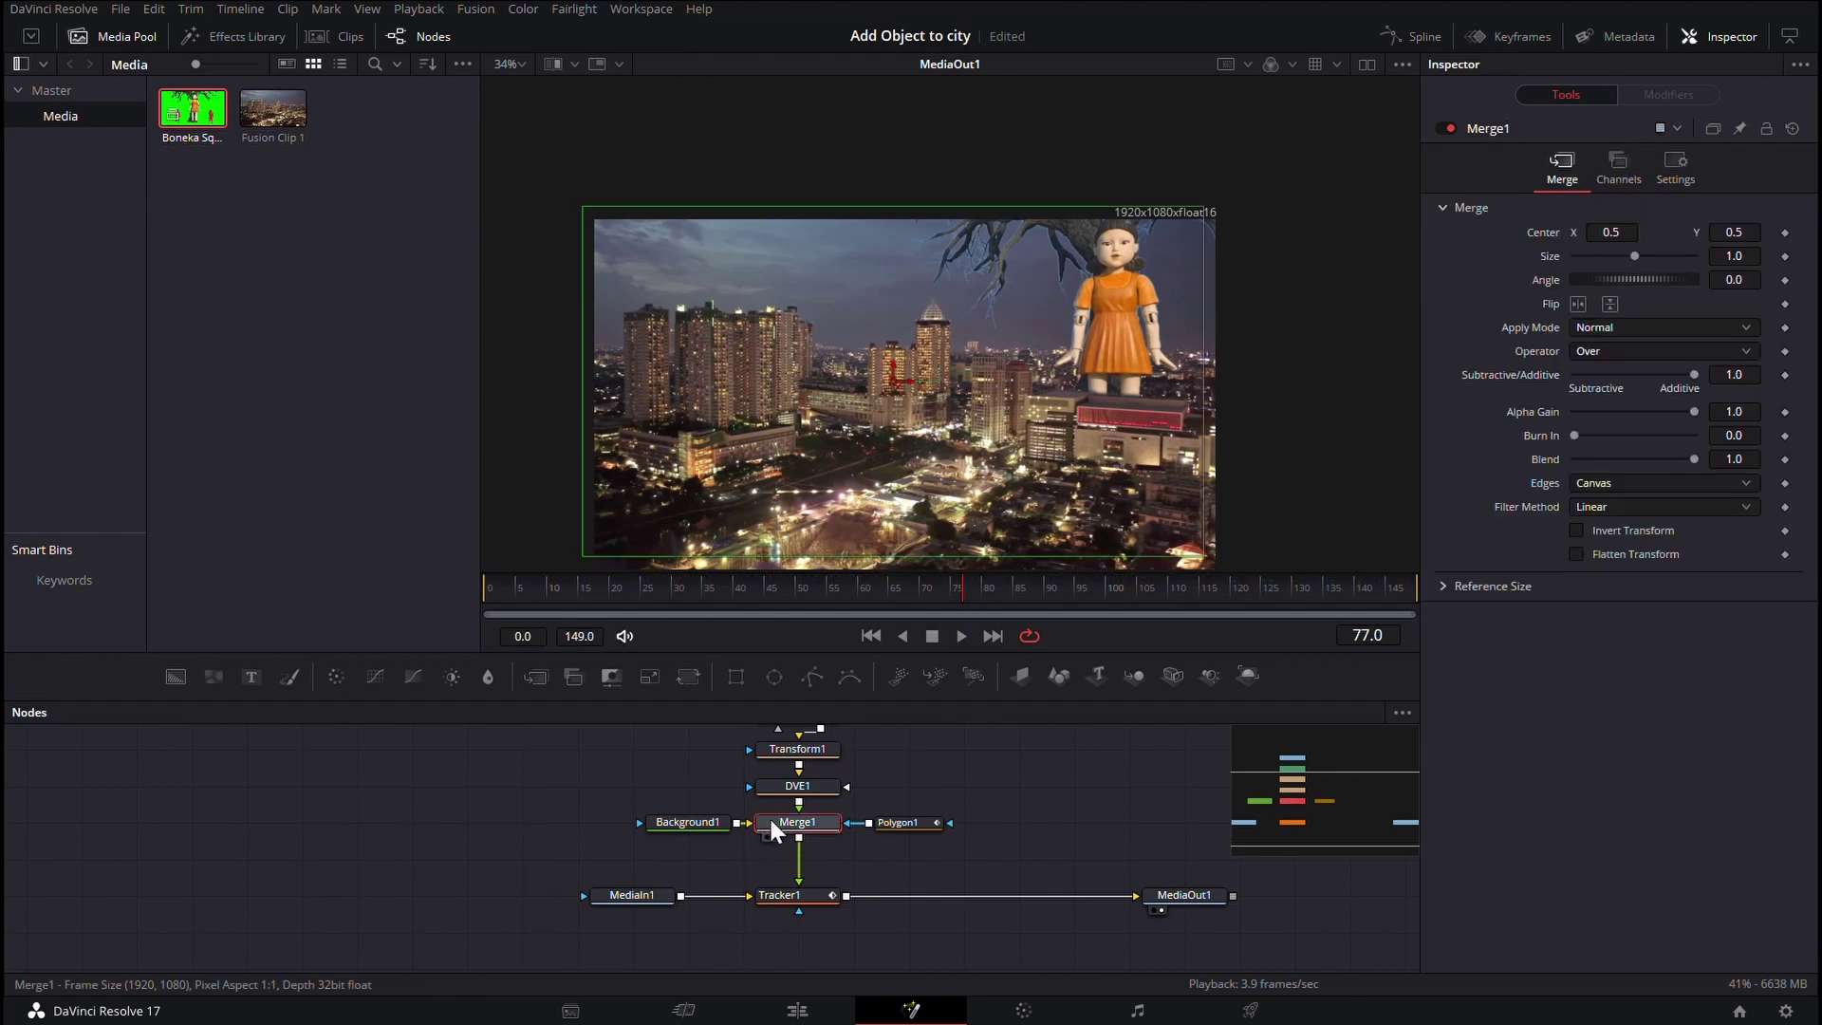
{"action": "left_click", "coordinate": [334, 676]}
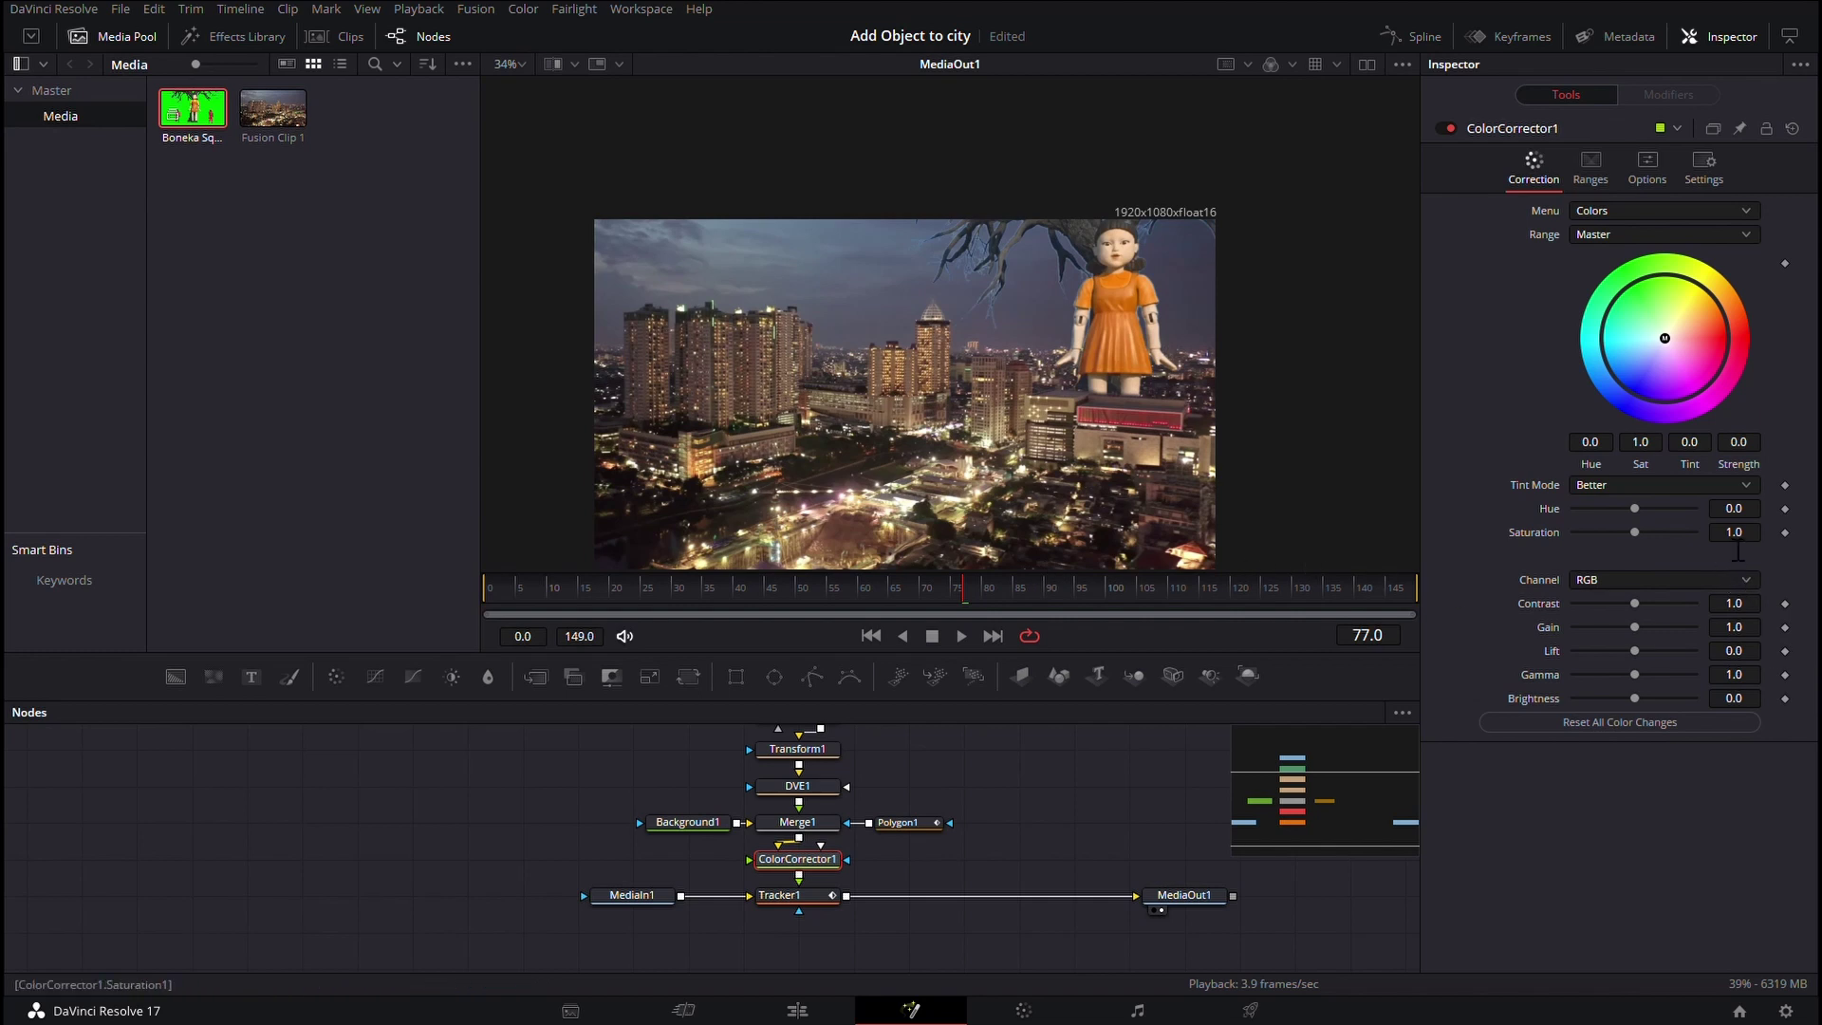
{"action": "left_click_drag", "start_coordinate": [1734, 532], "coordinate": [1715, 532]}
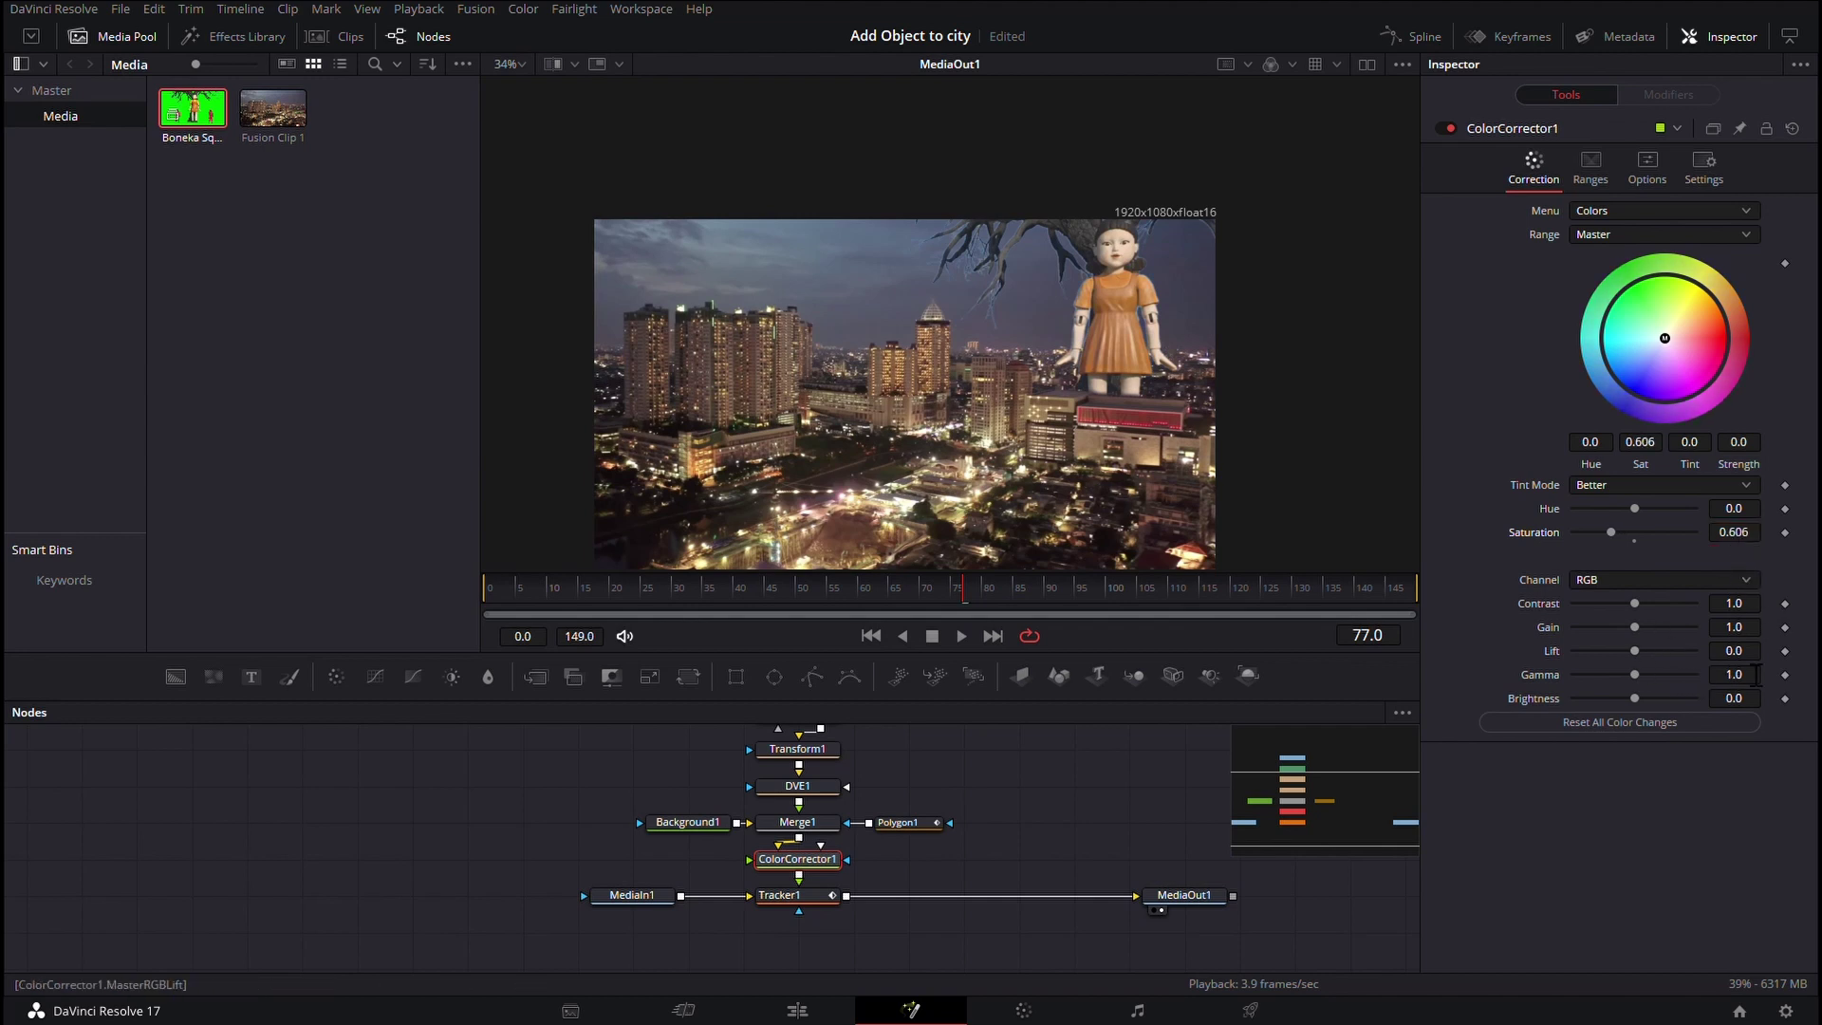
{"action": "left_click_drag", "start_coordinate": [1754, 637], "coordinate": [1745, 637]}
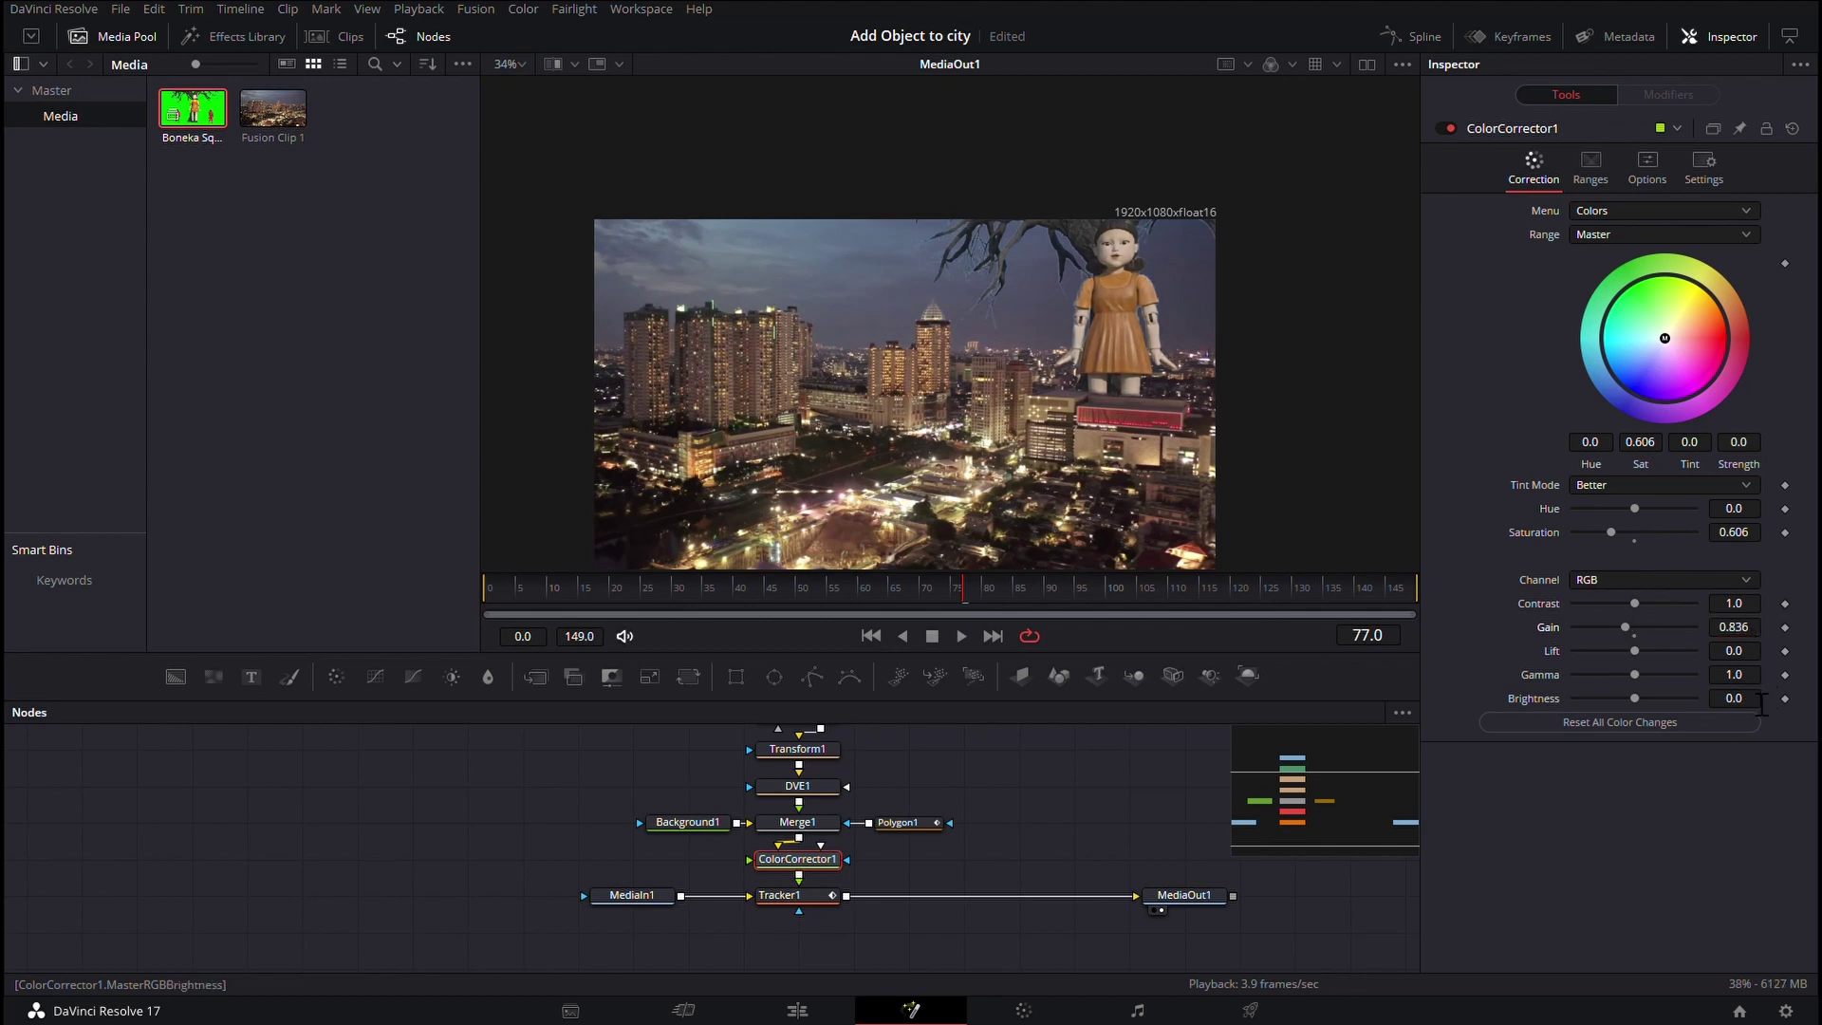
{"action": "left_click_drag", "start_coordinate": [1754, 687], "coordinate": [1746, 687]}
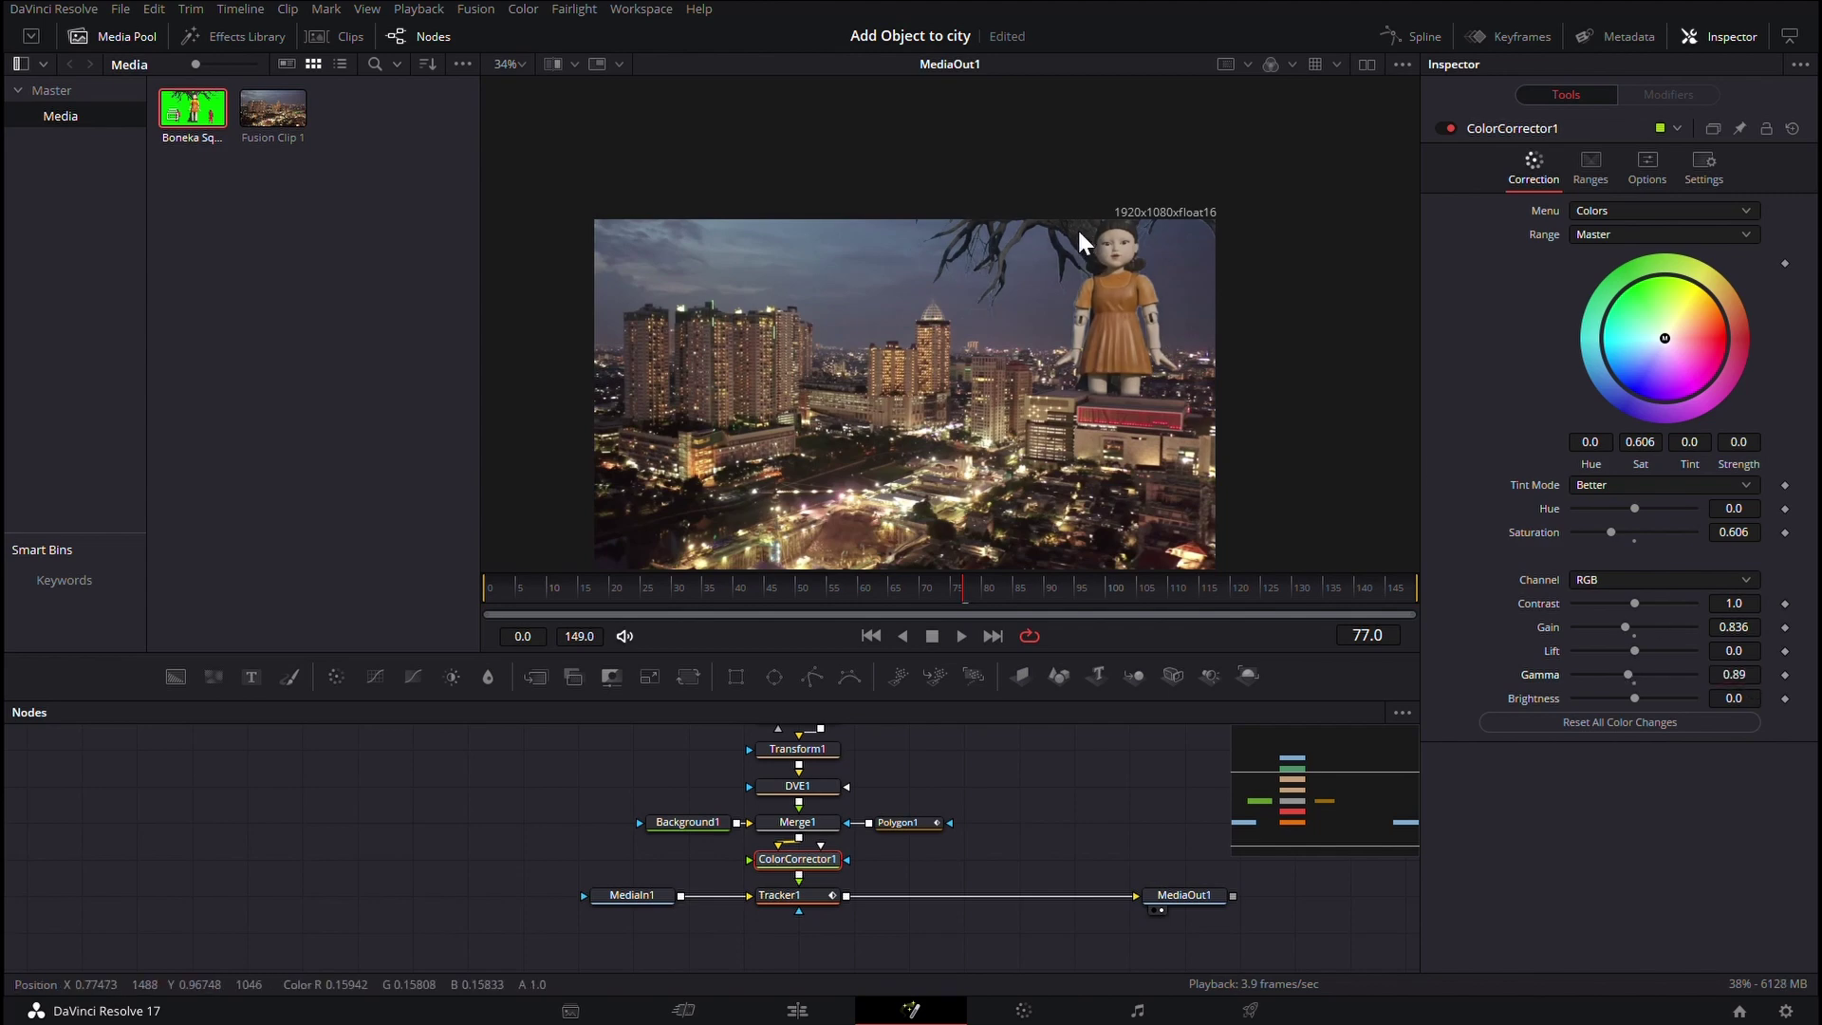
- Play the corrected composite to review it, then move to the Color page
{"action": "scroll", "coordinate": [1078, 226], "scroll_direction": "up", "scroll_amount": 1}
{"action": "scroll", "coordinate": [1126, 261], "scroll_direction": "up", "scroll_amount": 1}
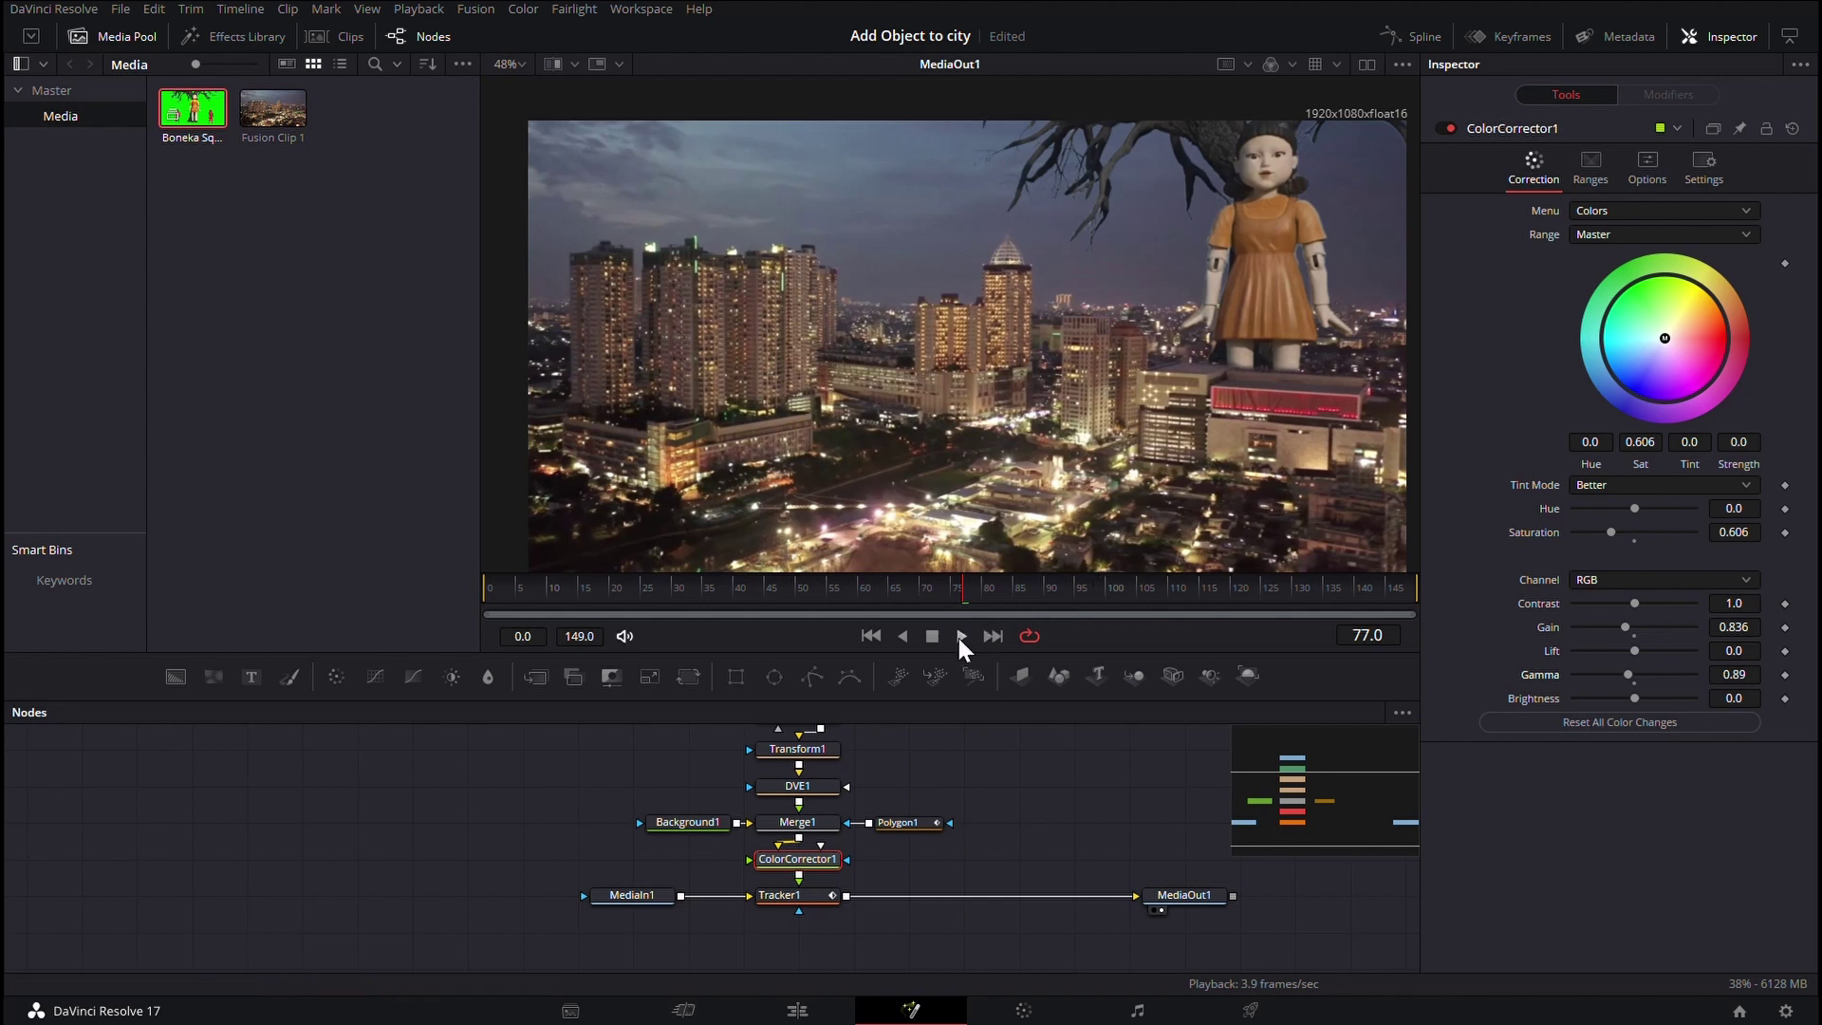
{"action": "left_click", "coordinate": [960, 637]}
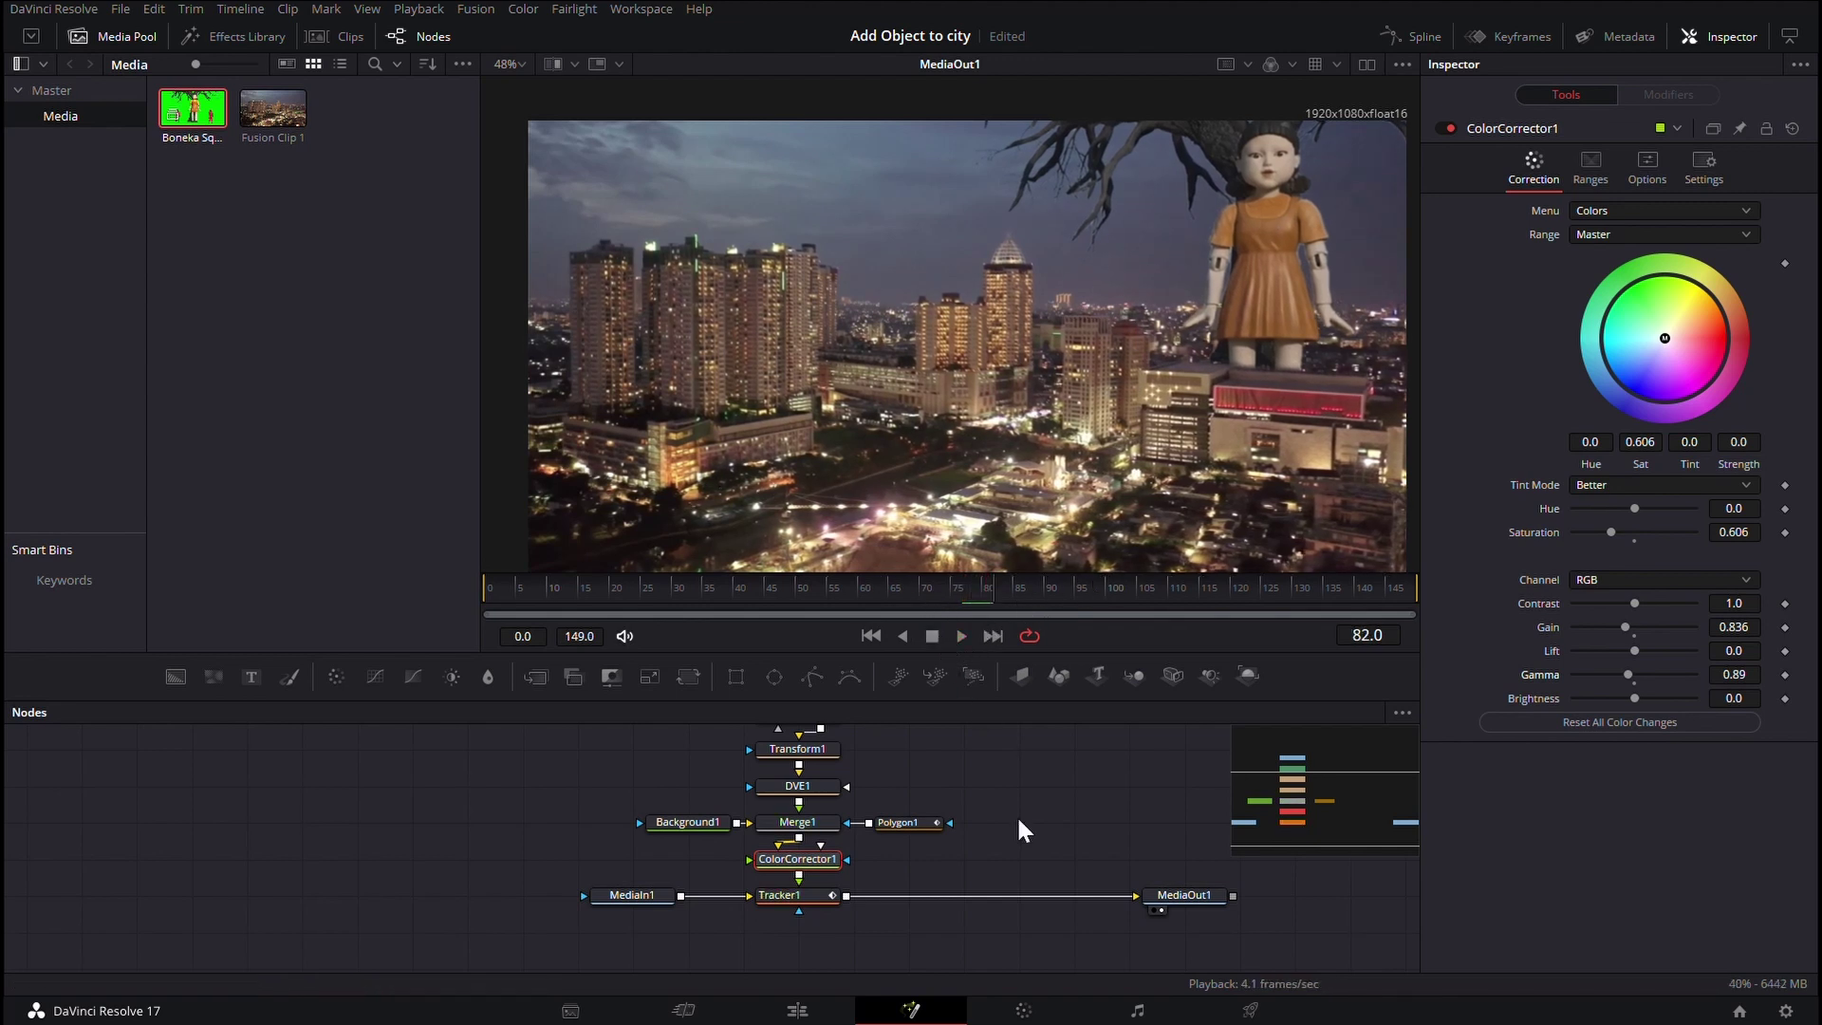
{"action": "left_click", "coordinate": [1023, 1012]}
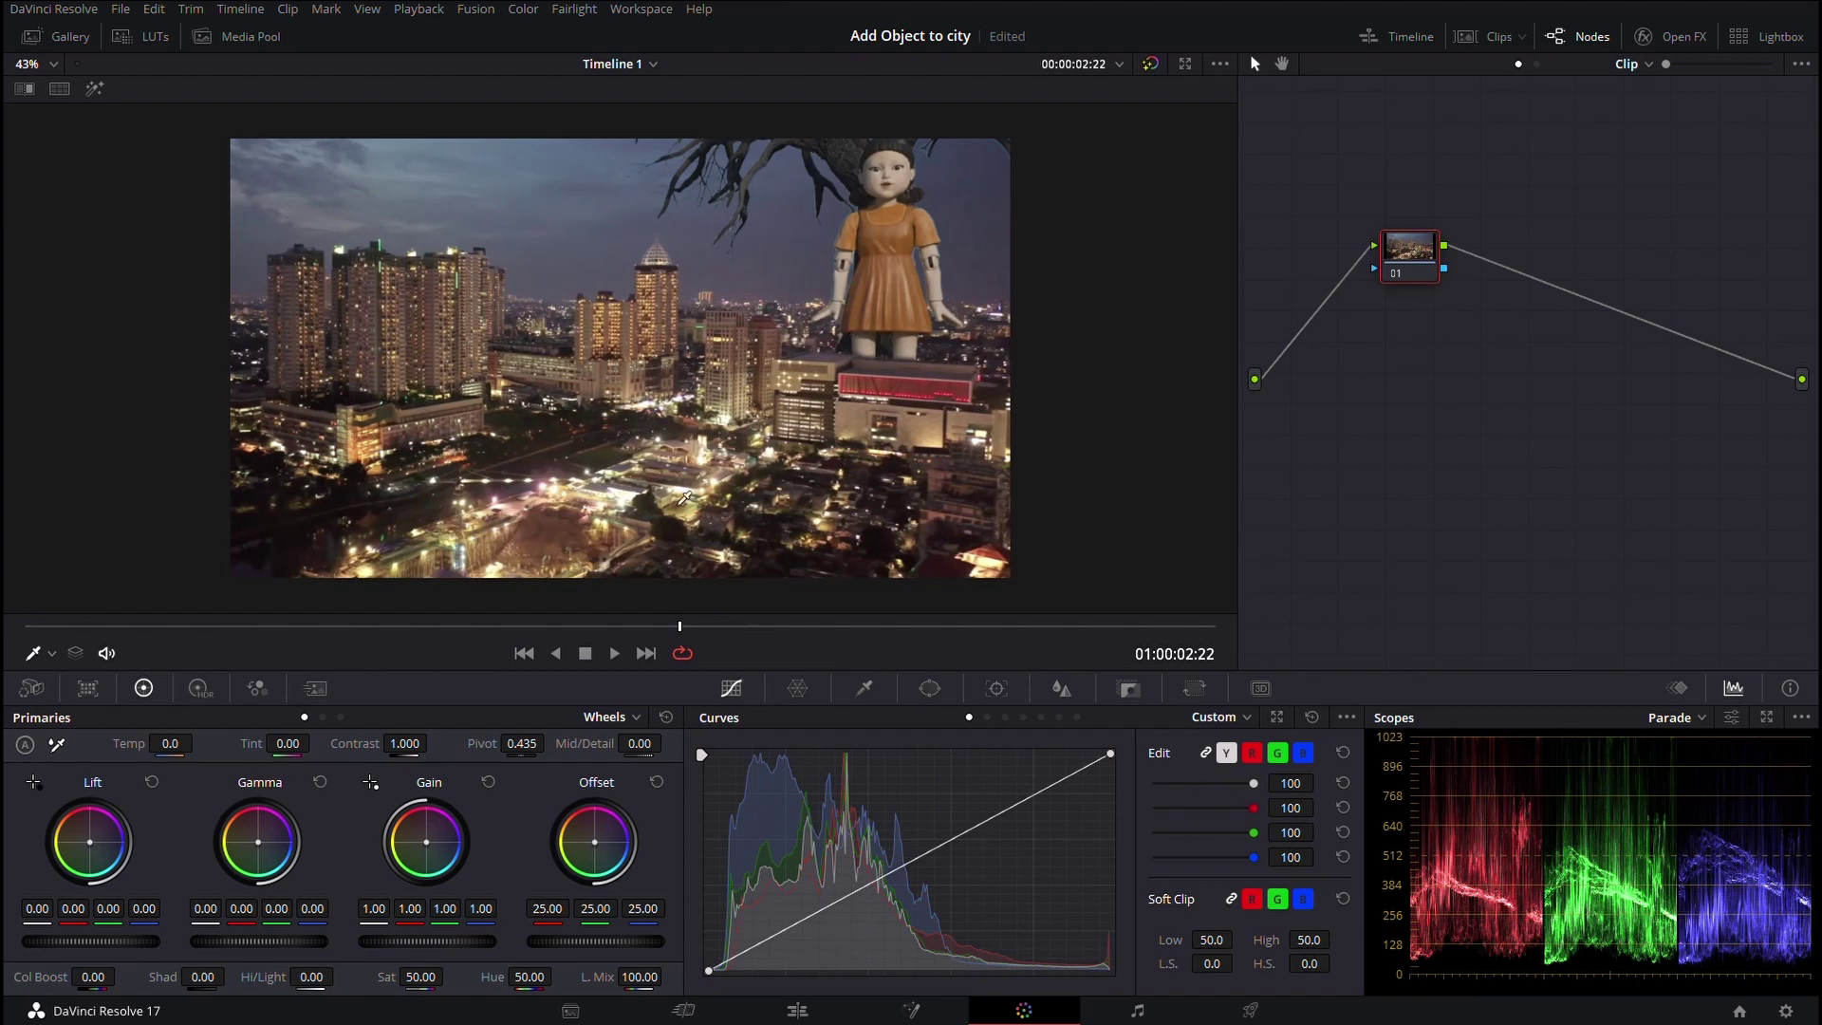
- Lower node 01's contrast to about 0.454 and add serial node 02 after it
{"action": "mouse_move", "coordinate": [417, 744]}
{"action": "left_mouse_down"}
{"action": "mouse_move", "coordinate": [379, 744]}
{"action": "mouse_move", "coordinate": [408, 747]}
{"action": "left_mouse_up"}
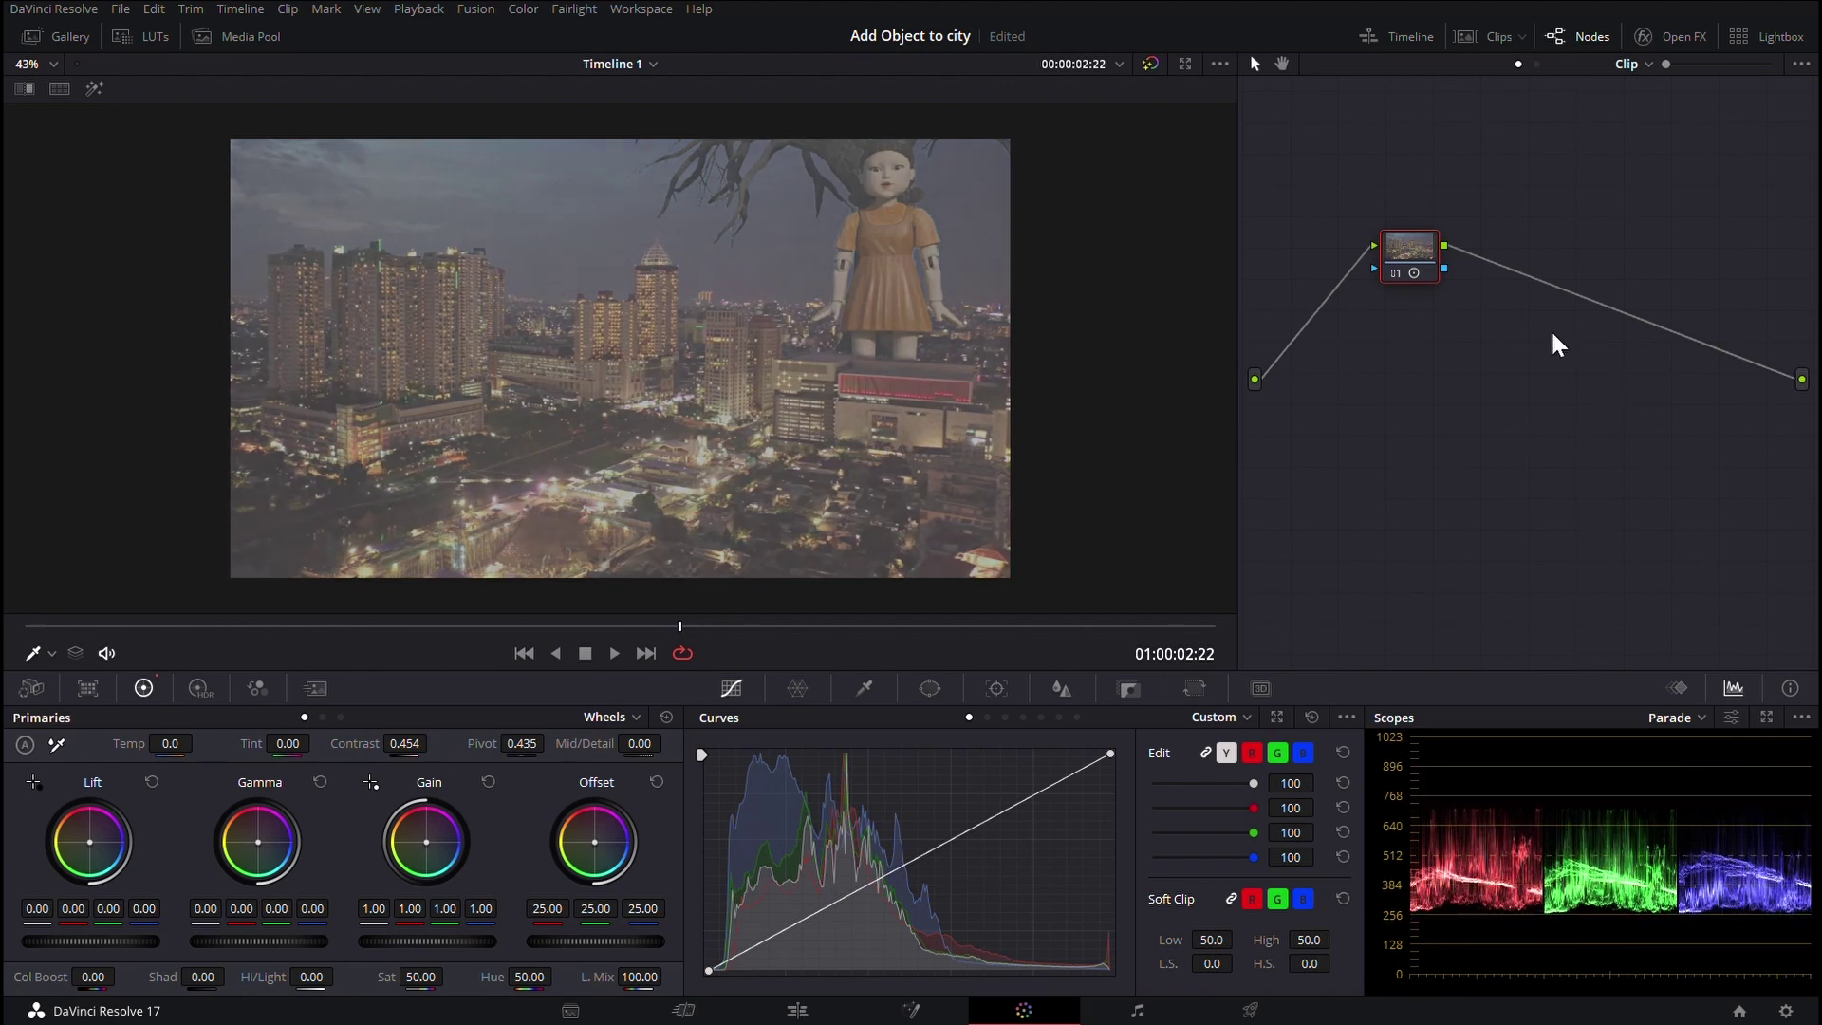
{"action": "key", "text": "alt+s"}
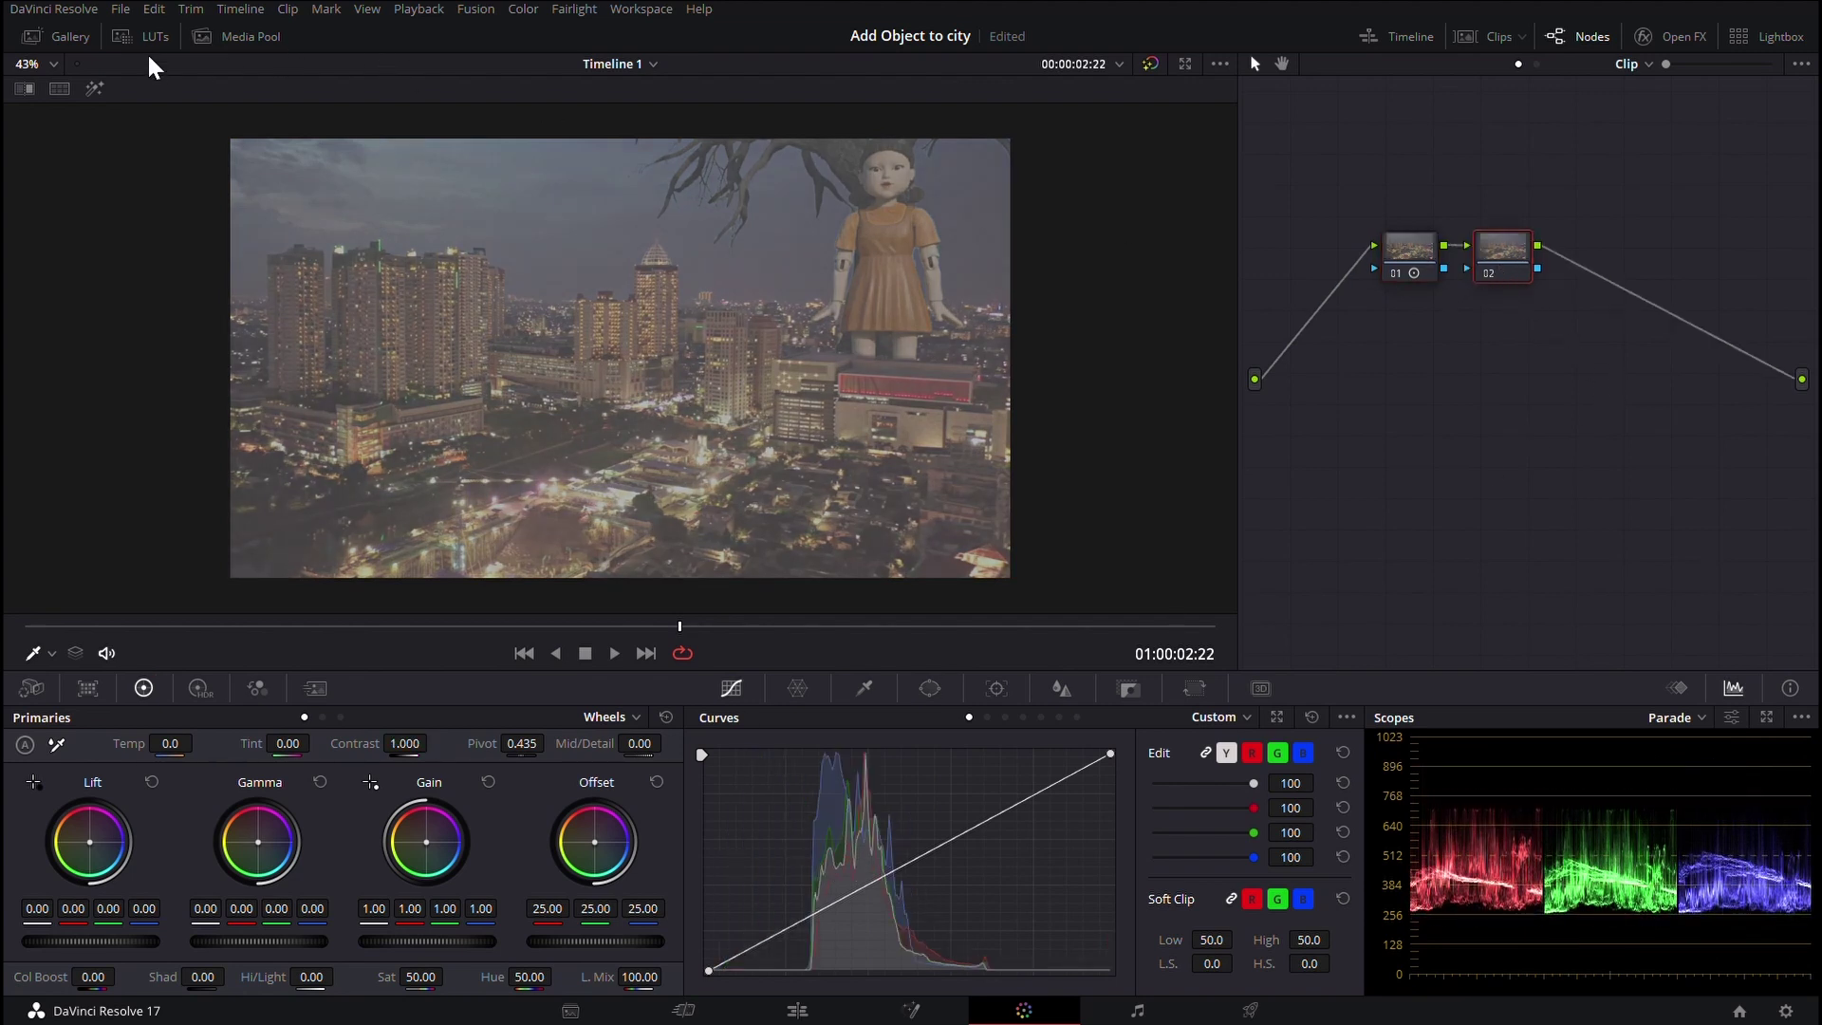
- Apply the Grande - Rec709 LUT from Favorites to node 02, cooling the composite to blue
{"action": "left_click", "coordinate": [144, 38]}
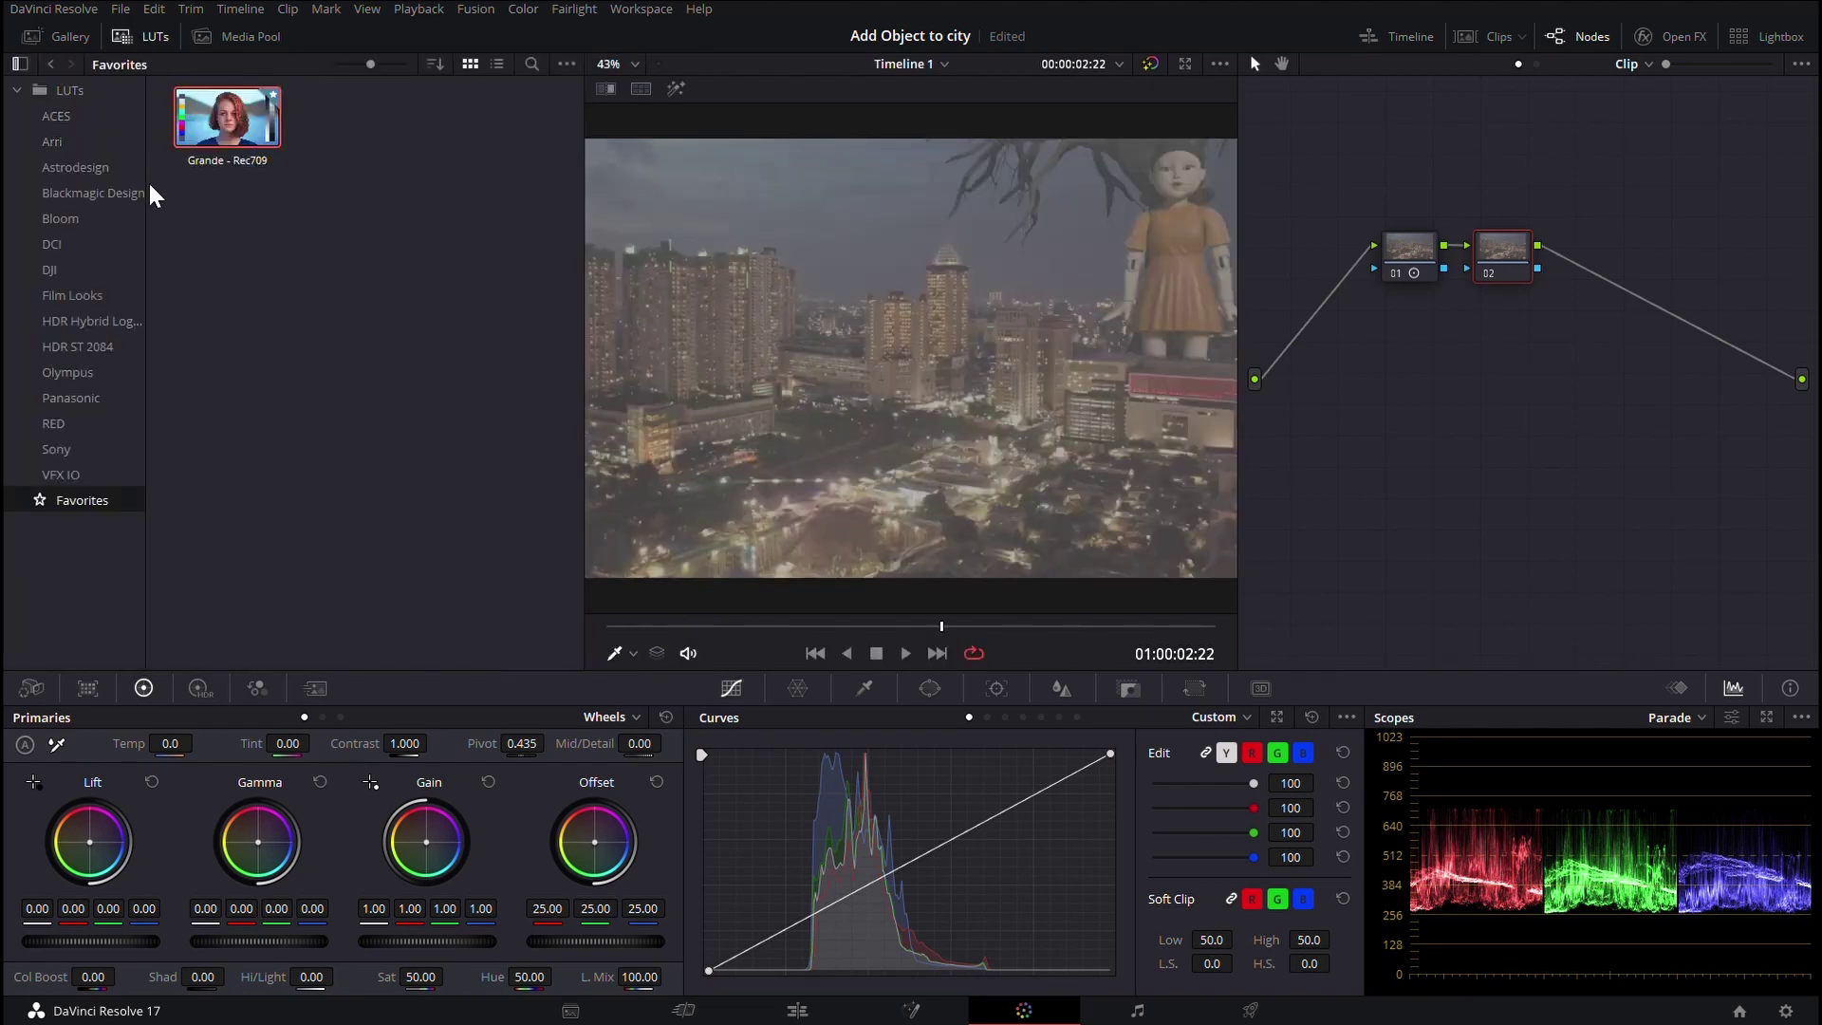
{"action": "left_click", "coordinate": [78, 397]}
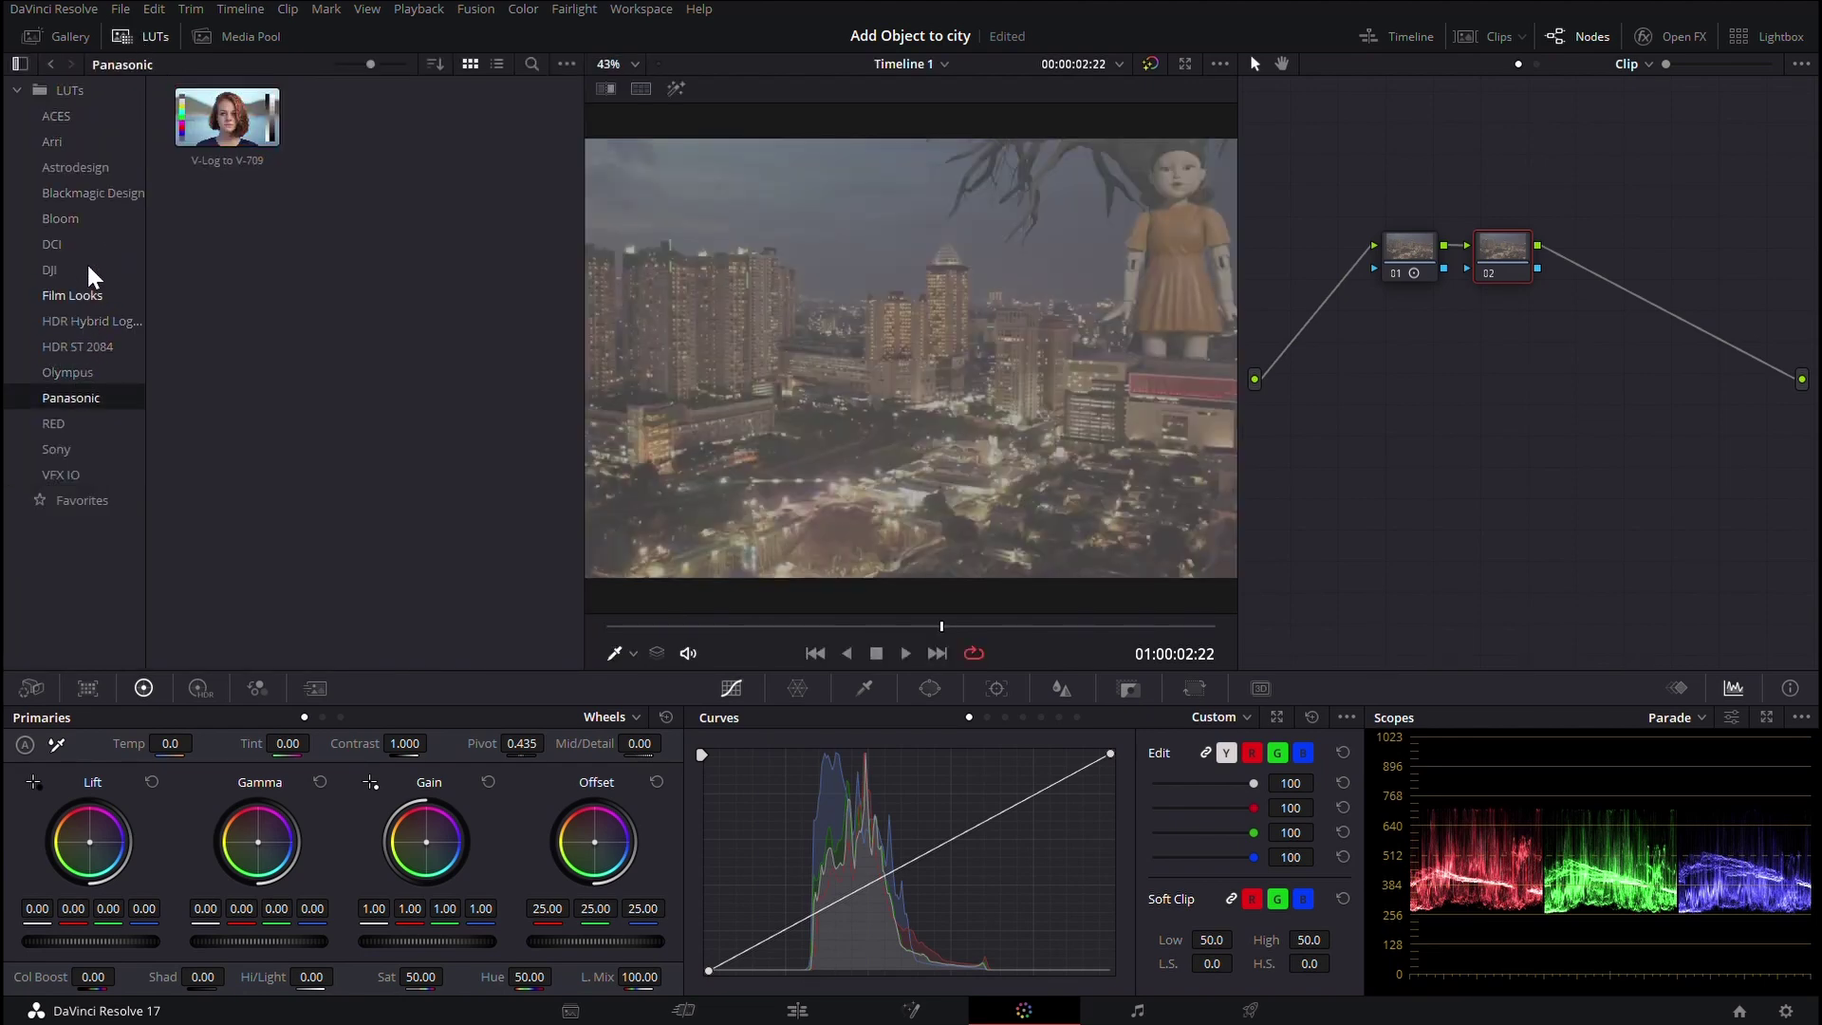
{"action": "left_click", "coordinate": [83, 244]}
{"action": "left_click", "coordinate": [85, 193]}
{"action": "left_click", "coordinate": [72, 376]}
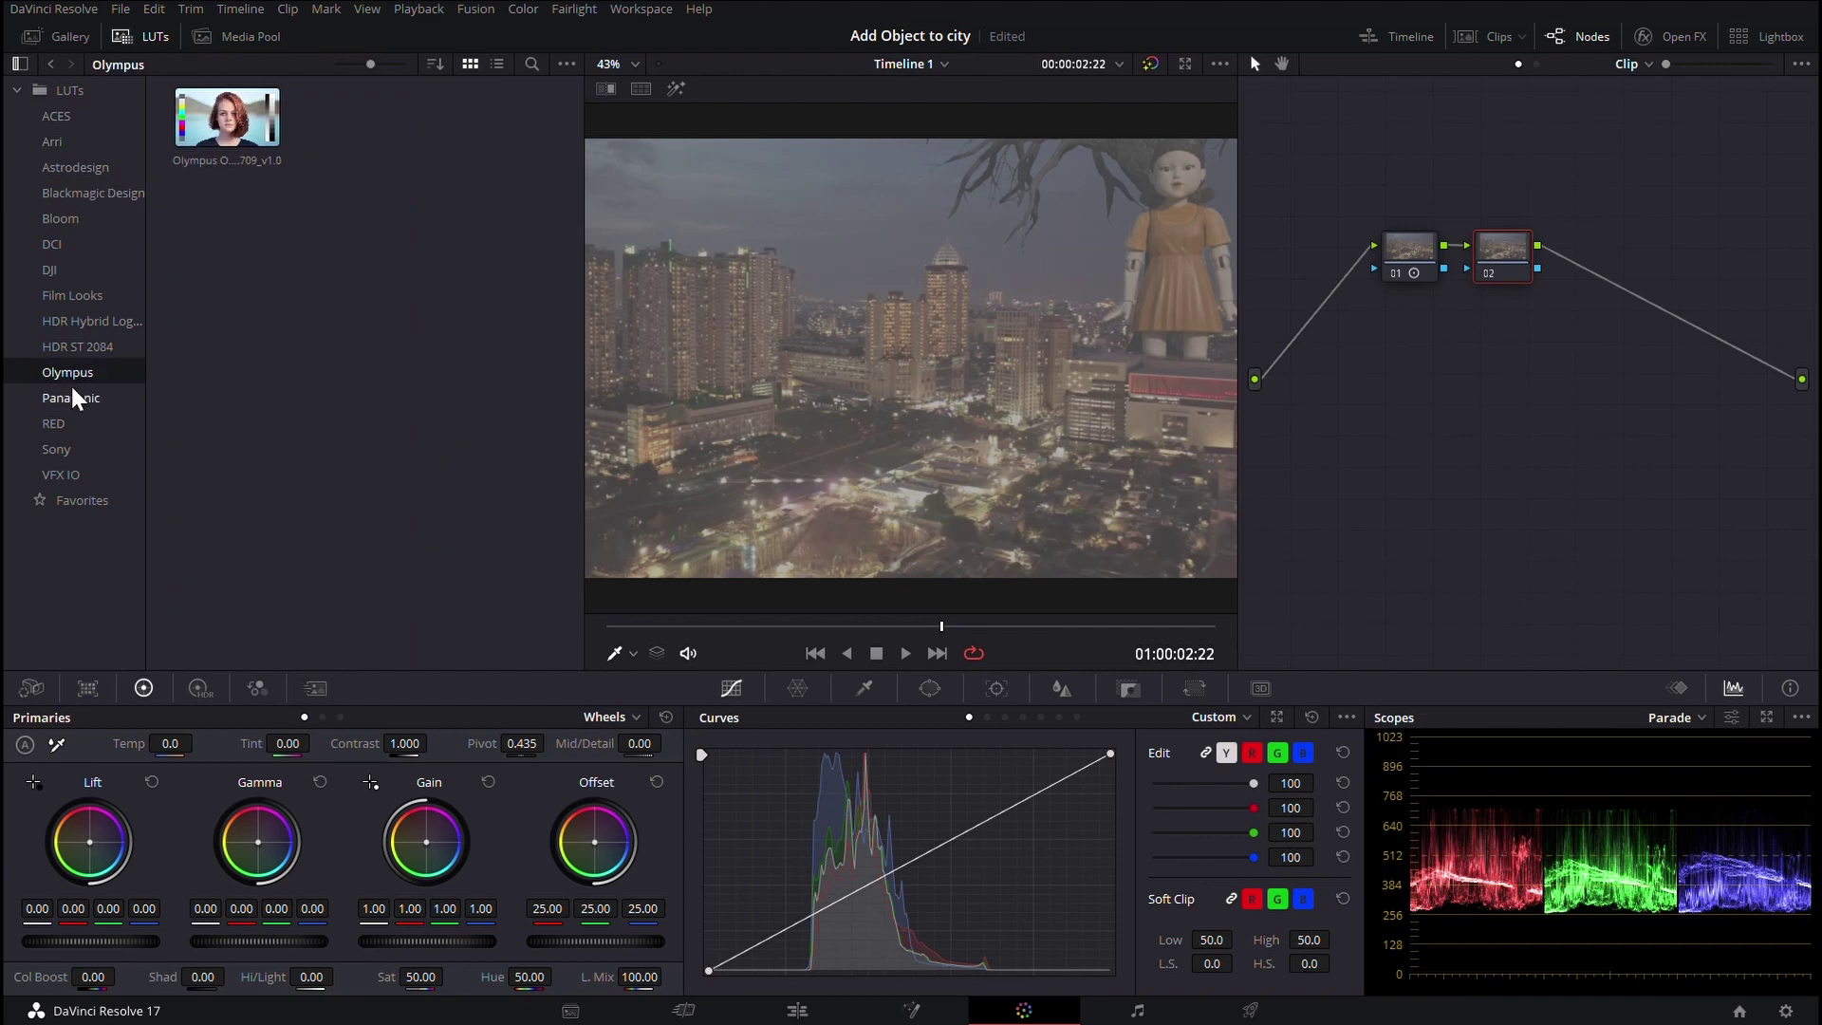
{"action": "left_click", "coordinate": [78, 503]}
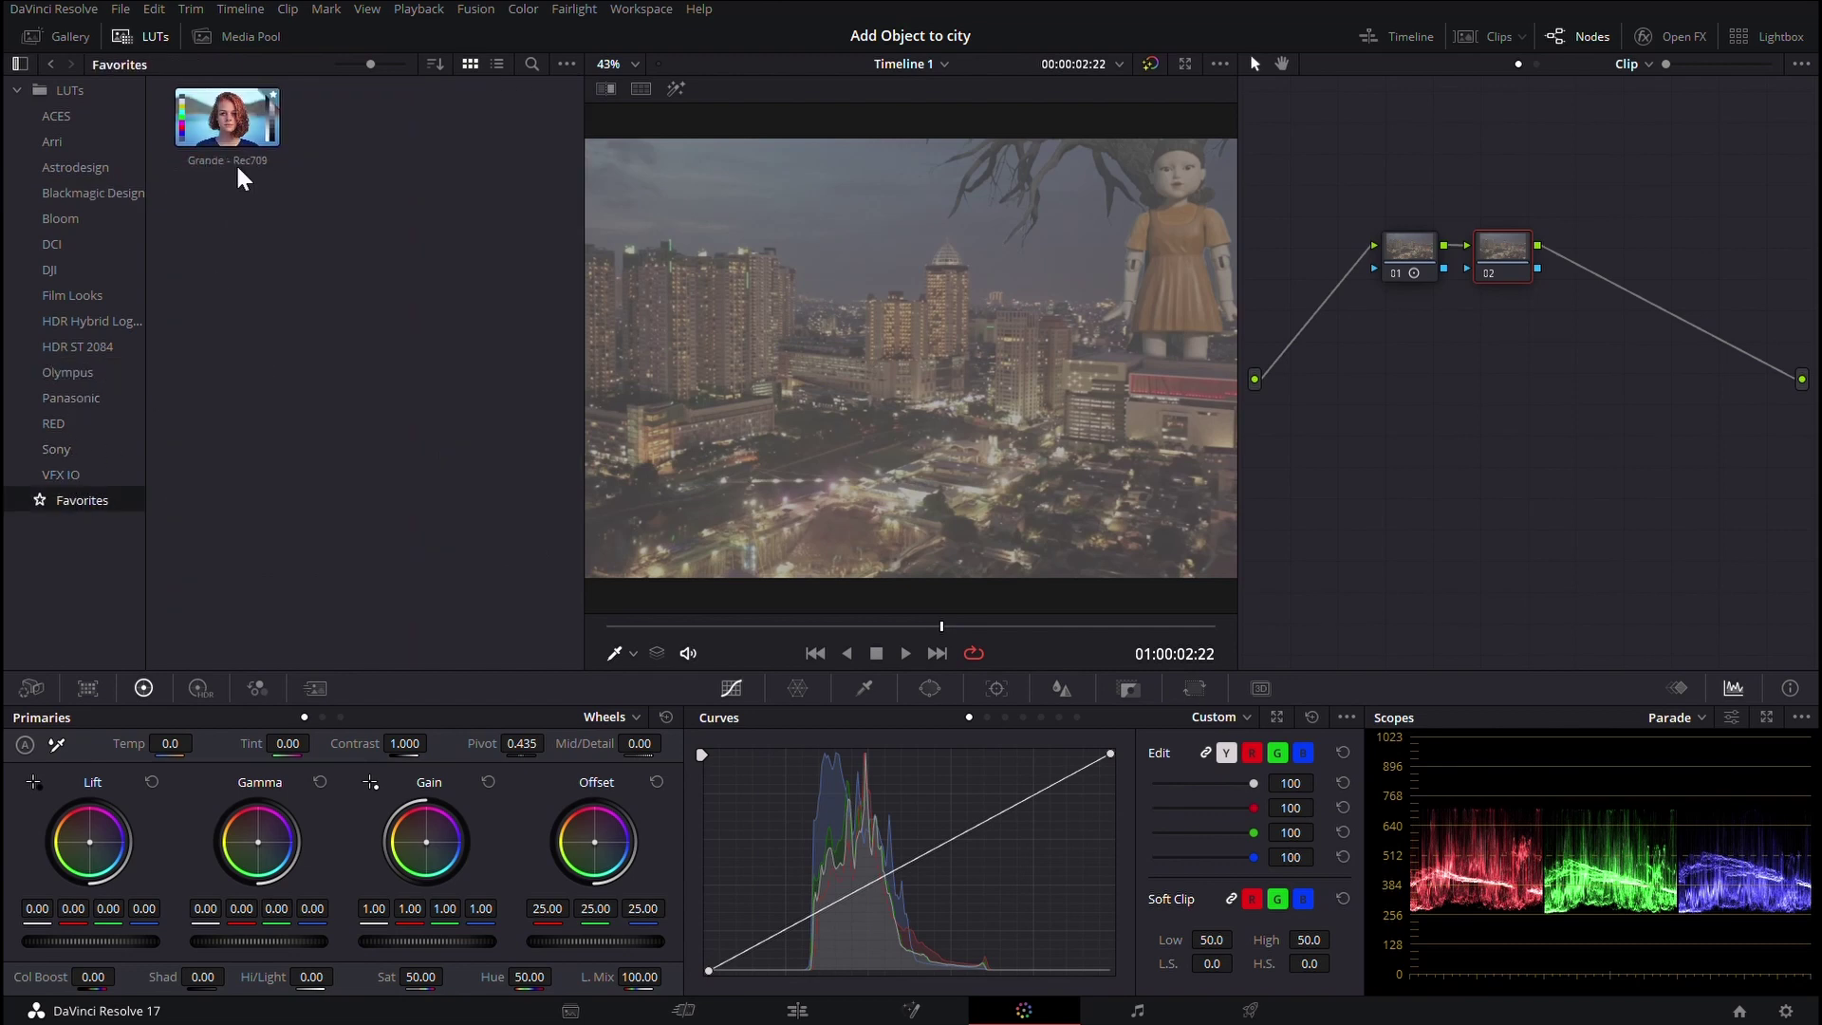
{"action": "left_click_drag", "start_coordinate": [237, 157], "coordinate": [809, 218]}
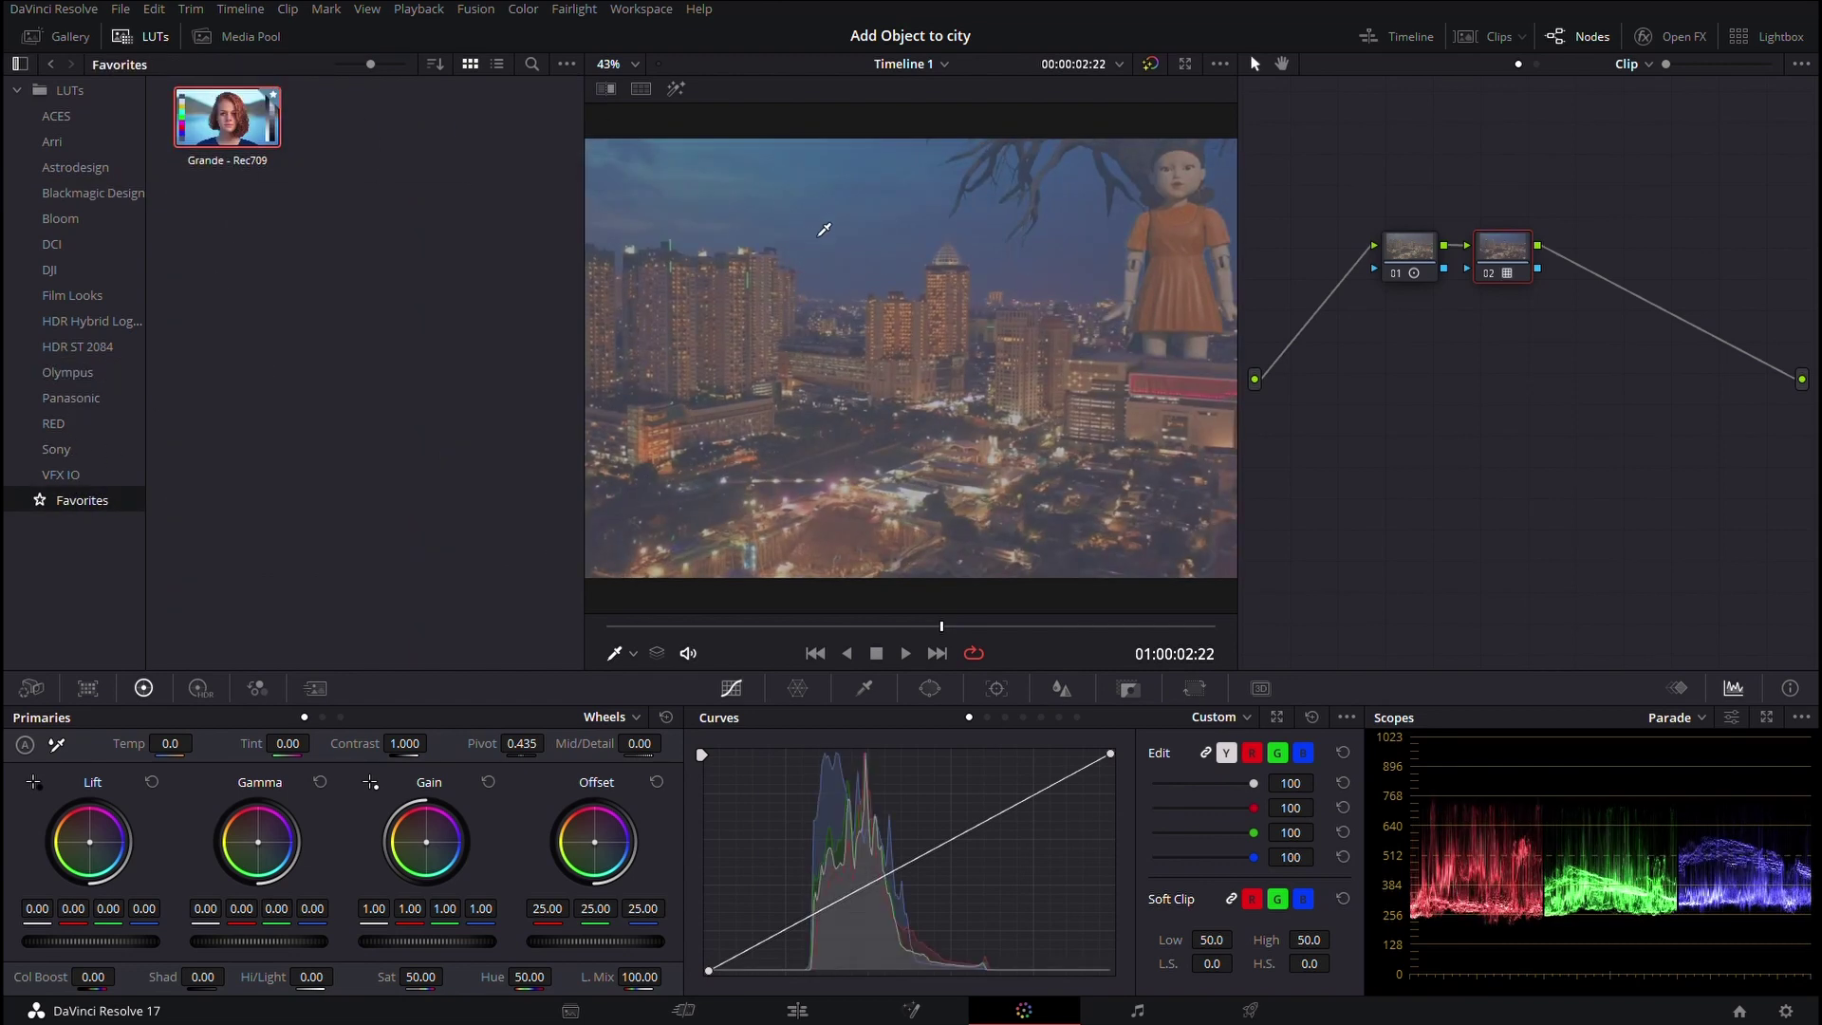
{"action": "left_click", "coordinate": [145, 40]}
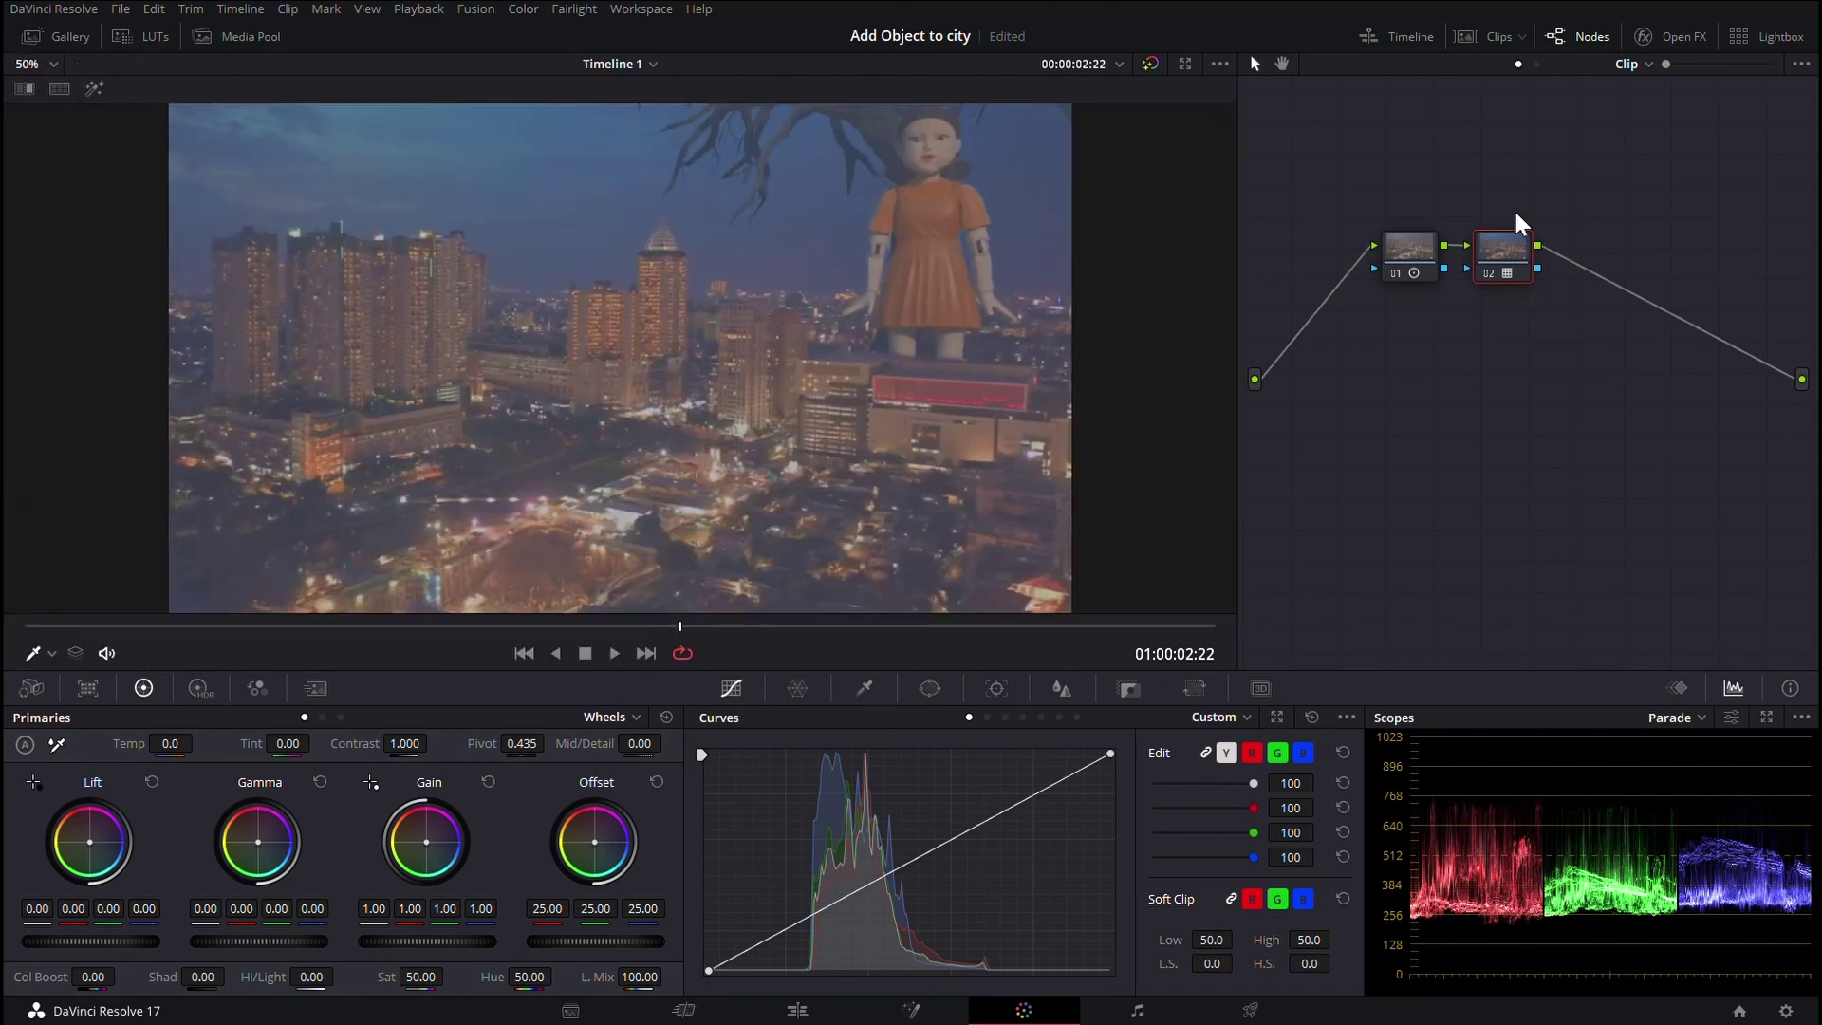
- Add node 03, darken gamma slightly, and raise saturation to 52.80 and contrast to 1.422
{"action": "key", "text": "alt+s"}
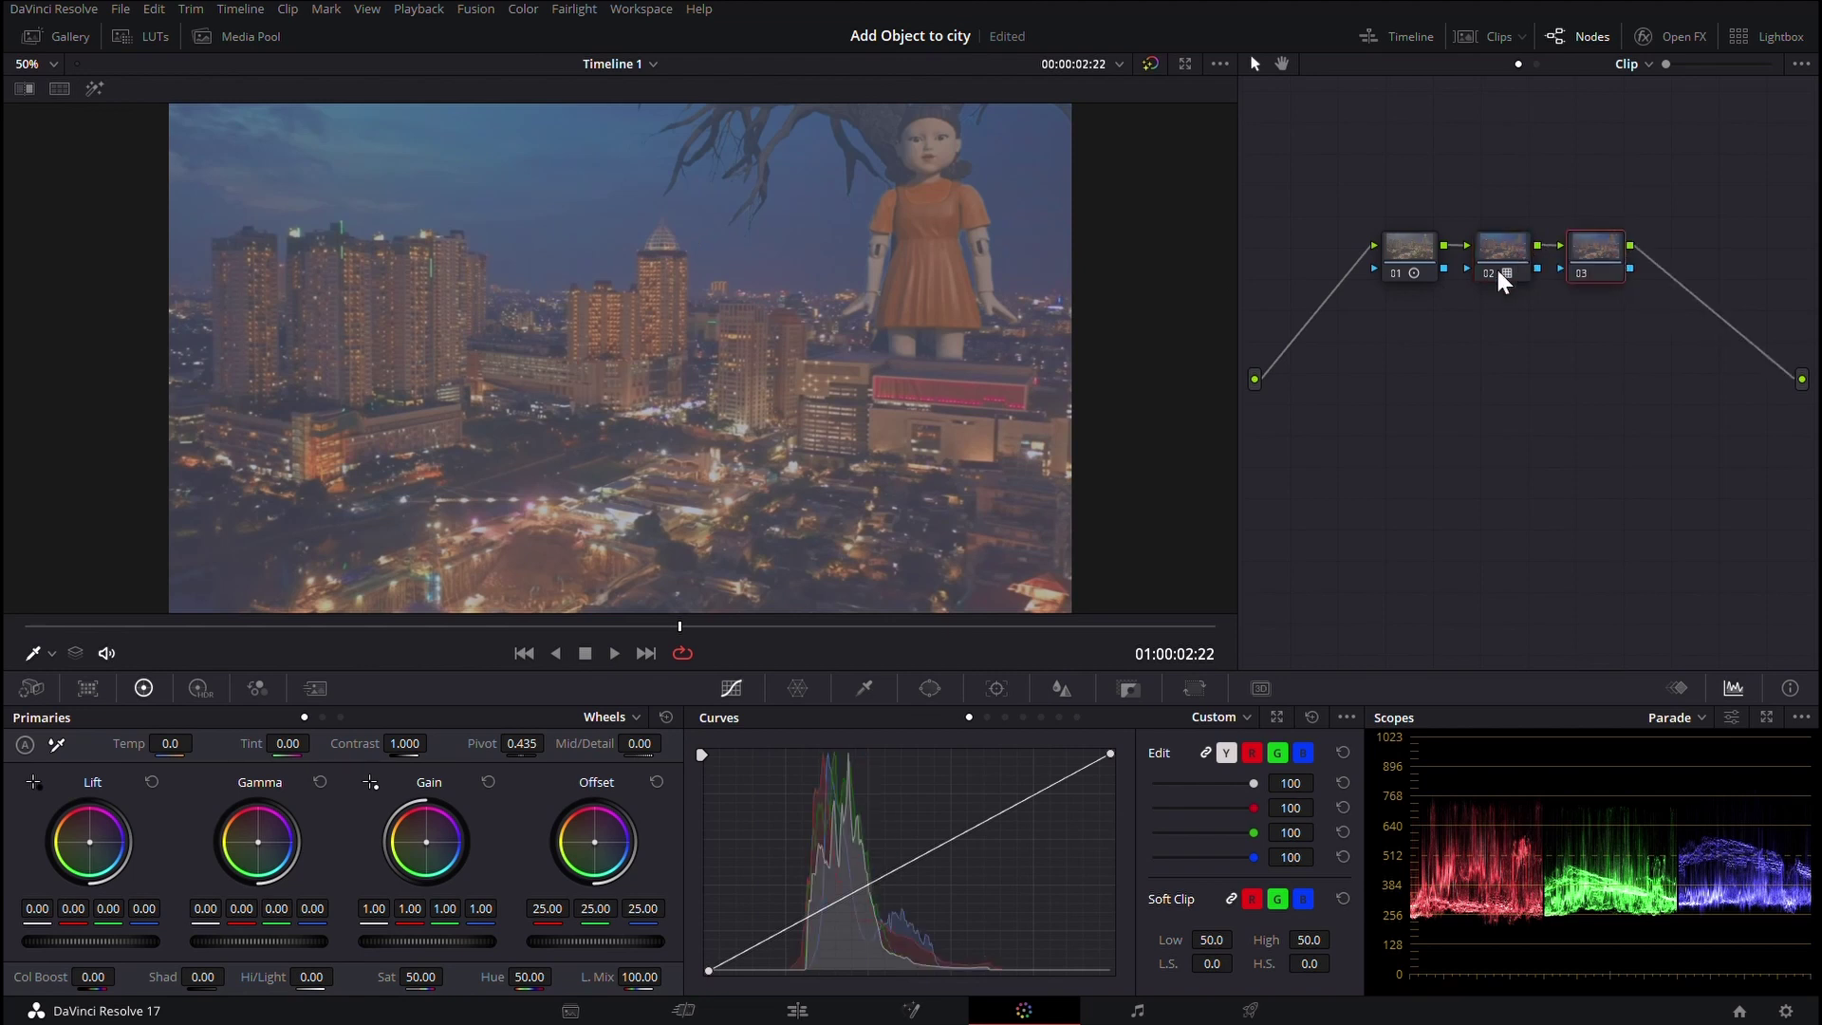
{"action": "left_click_drag", "start_coordinate": [280, 946], "coordinate": [237, 946]}
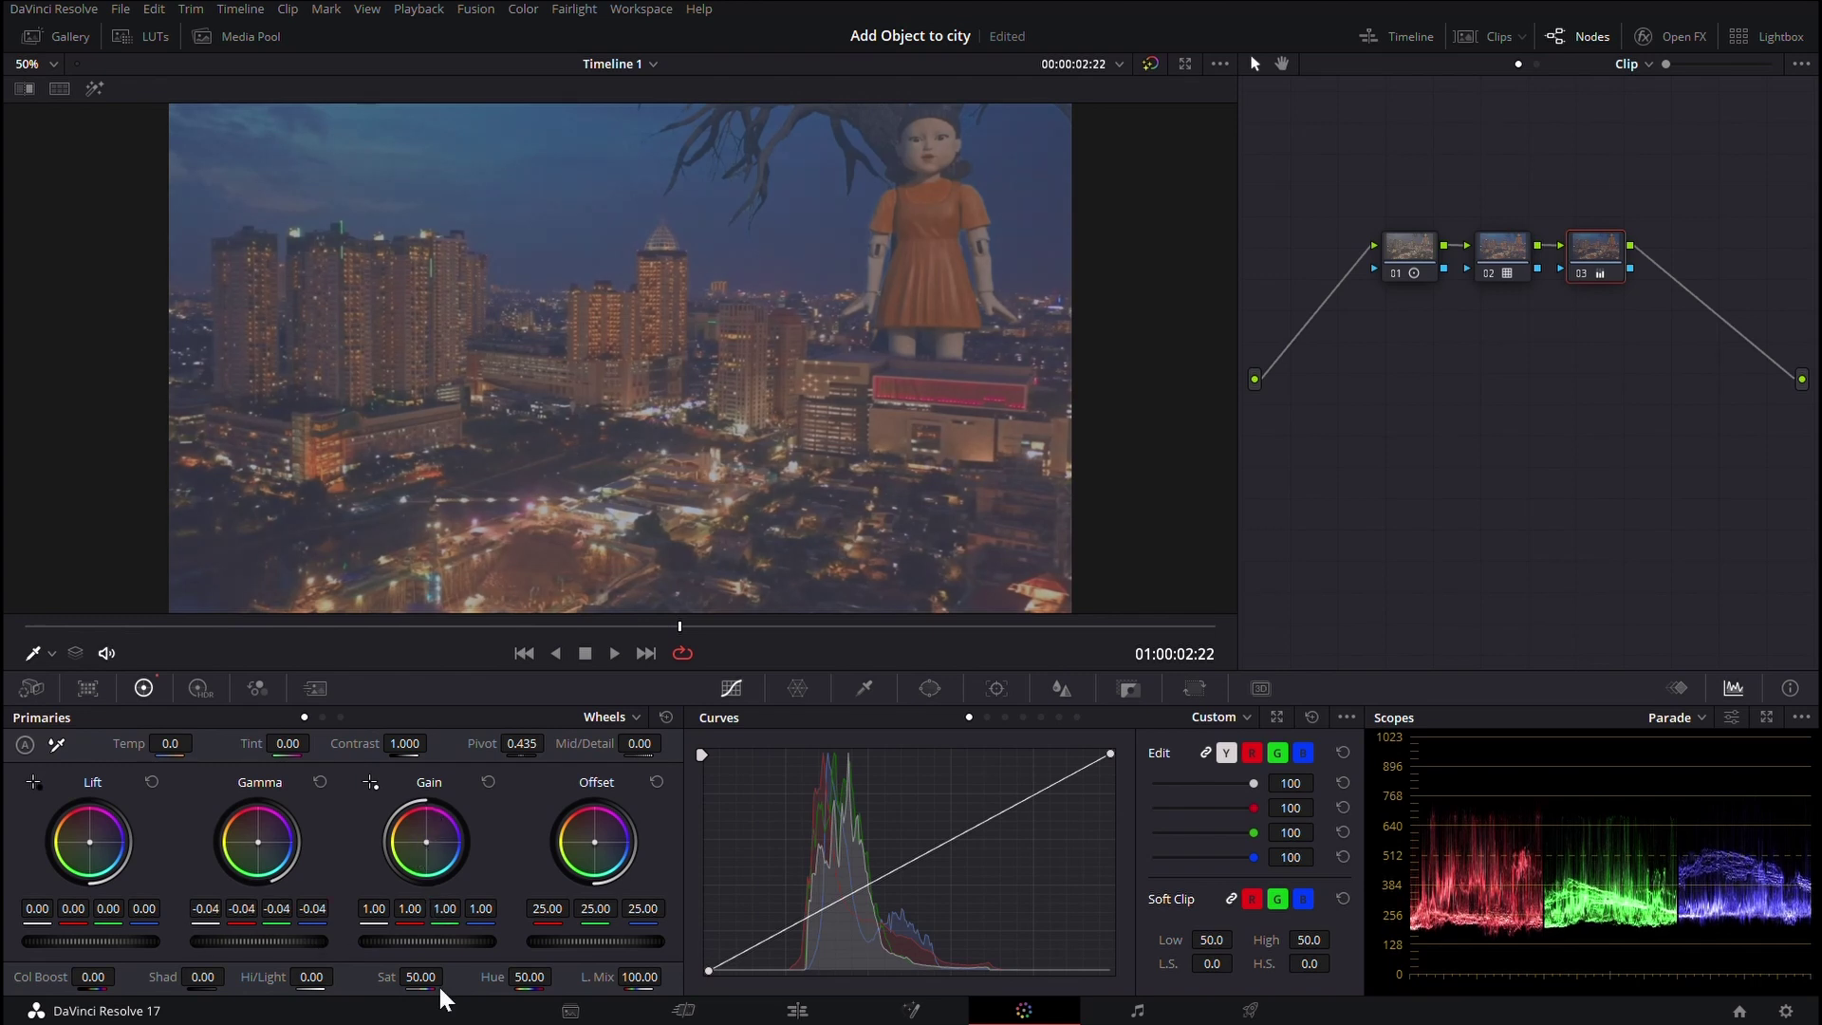
{"action": "left_click_drag", "start_coordinate": [449, 976], "coordinate": [461, 975]}
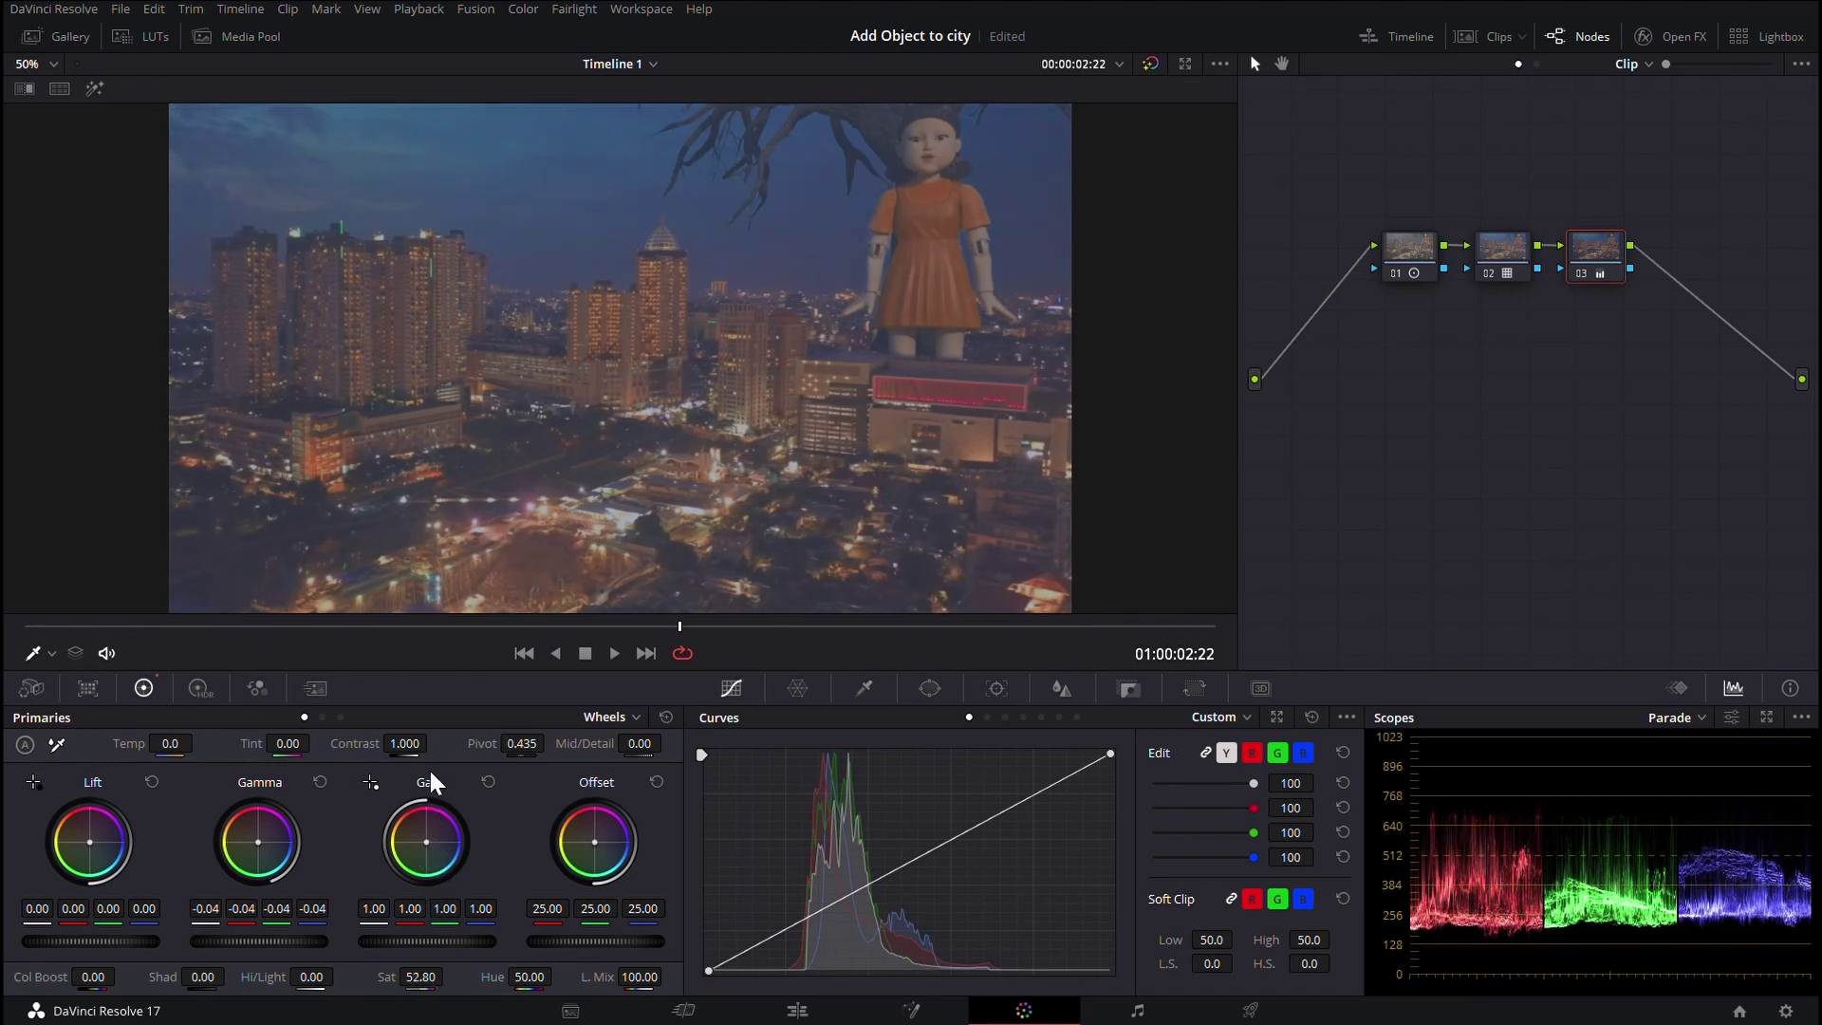
{"action": "left_click_drag", "start_coordinate": [433, 743], "coordinate": [410, 754]}
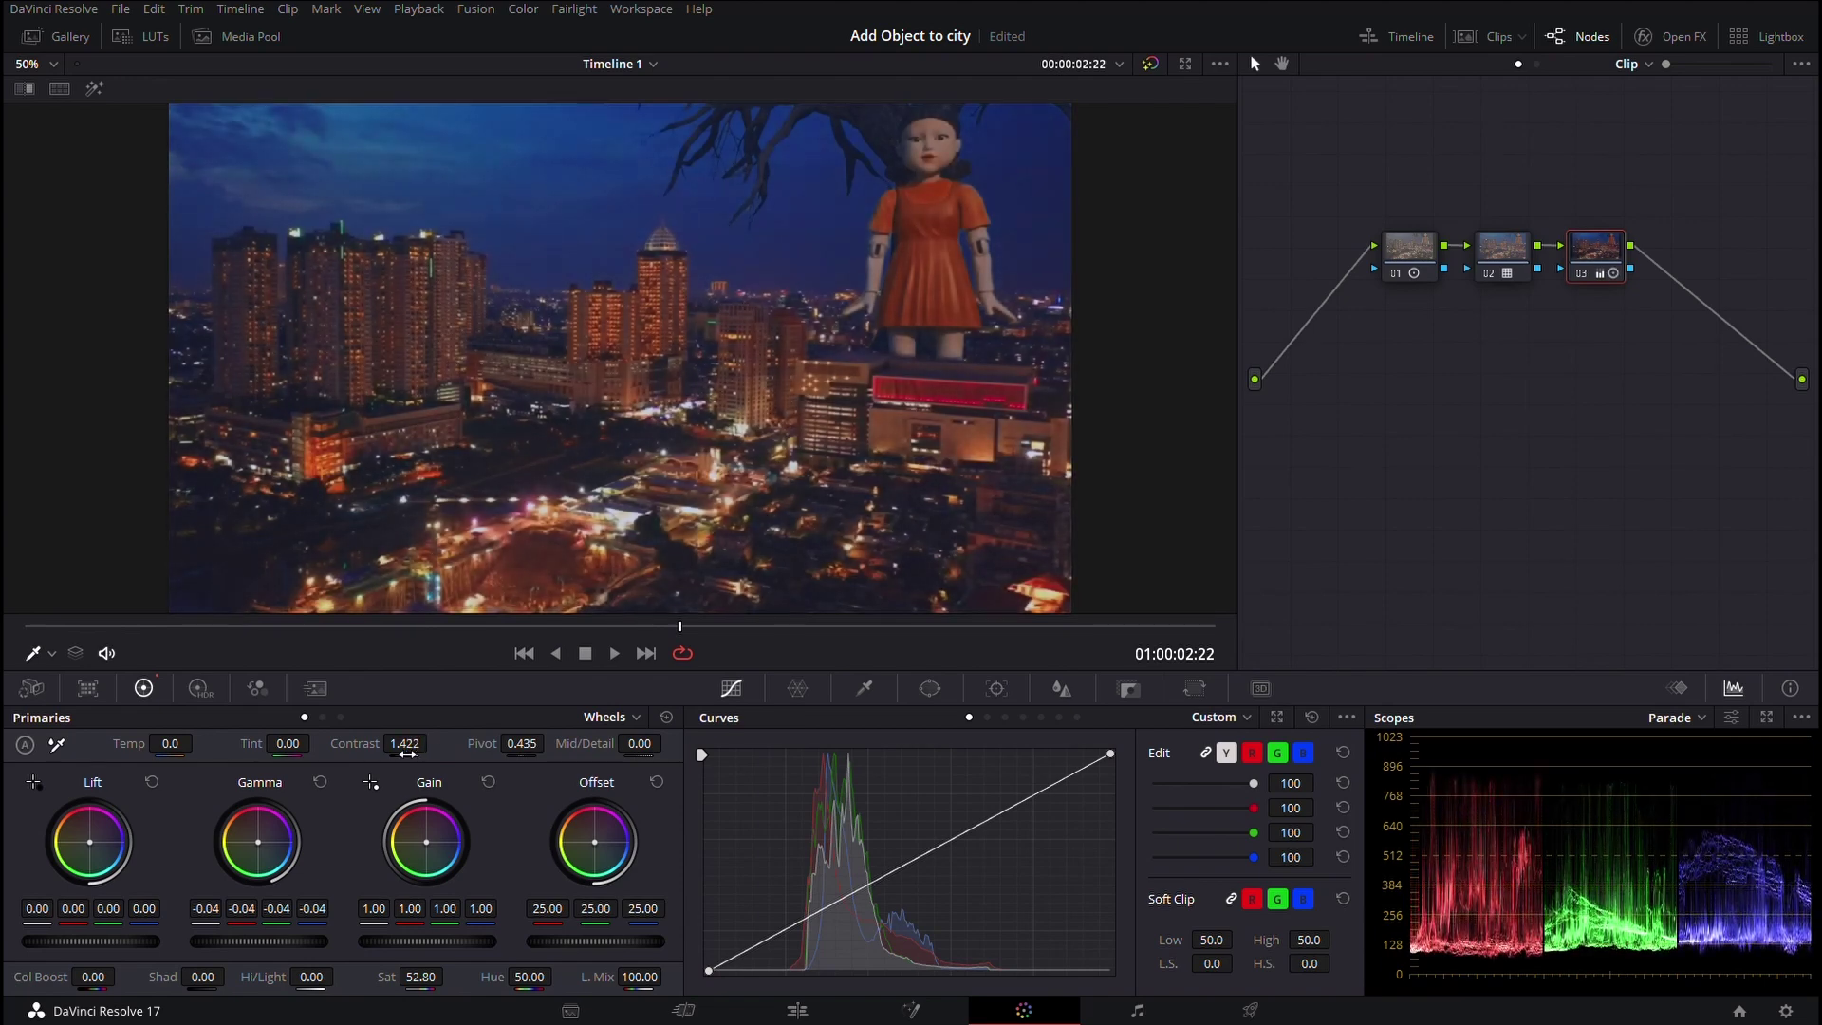
- Set white balance from a spot in the city image, giving temperature 715.1 and tint -36.42
{"action": "left_click", "coordinate": [80, 746]}
{"action": "left_click", "coordinate": [232, 584]}
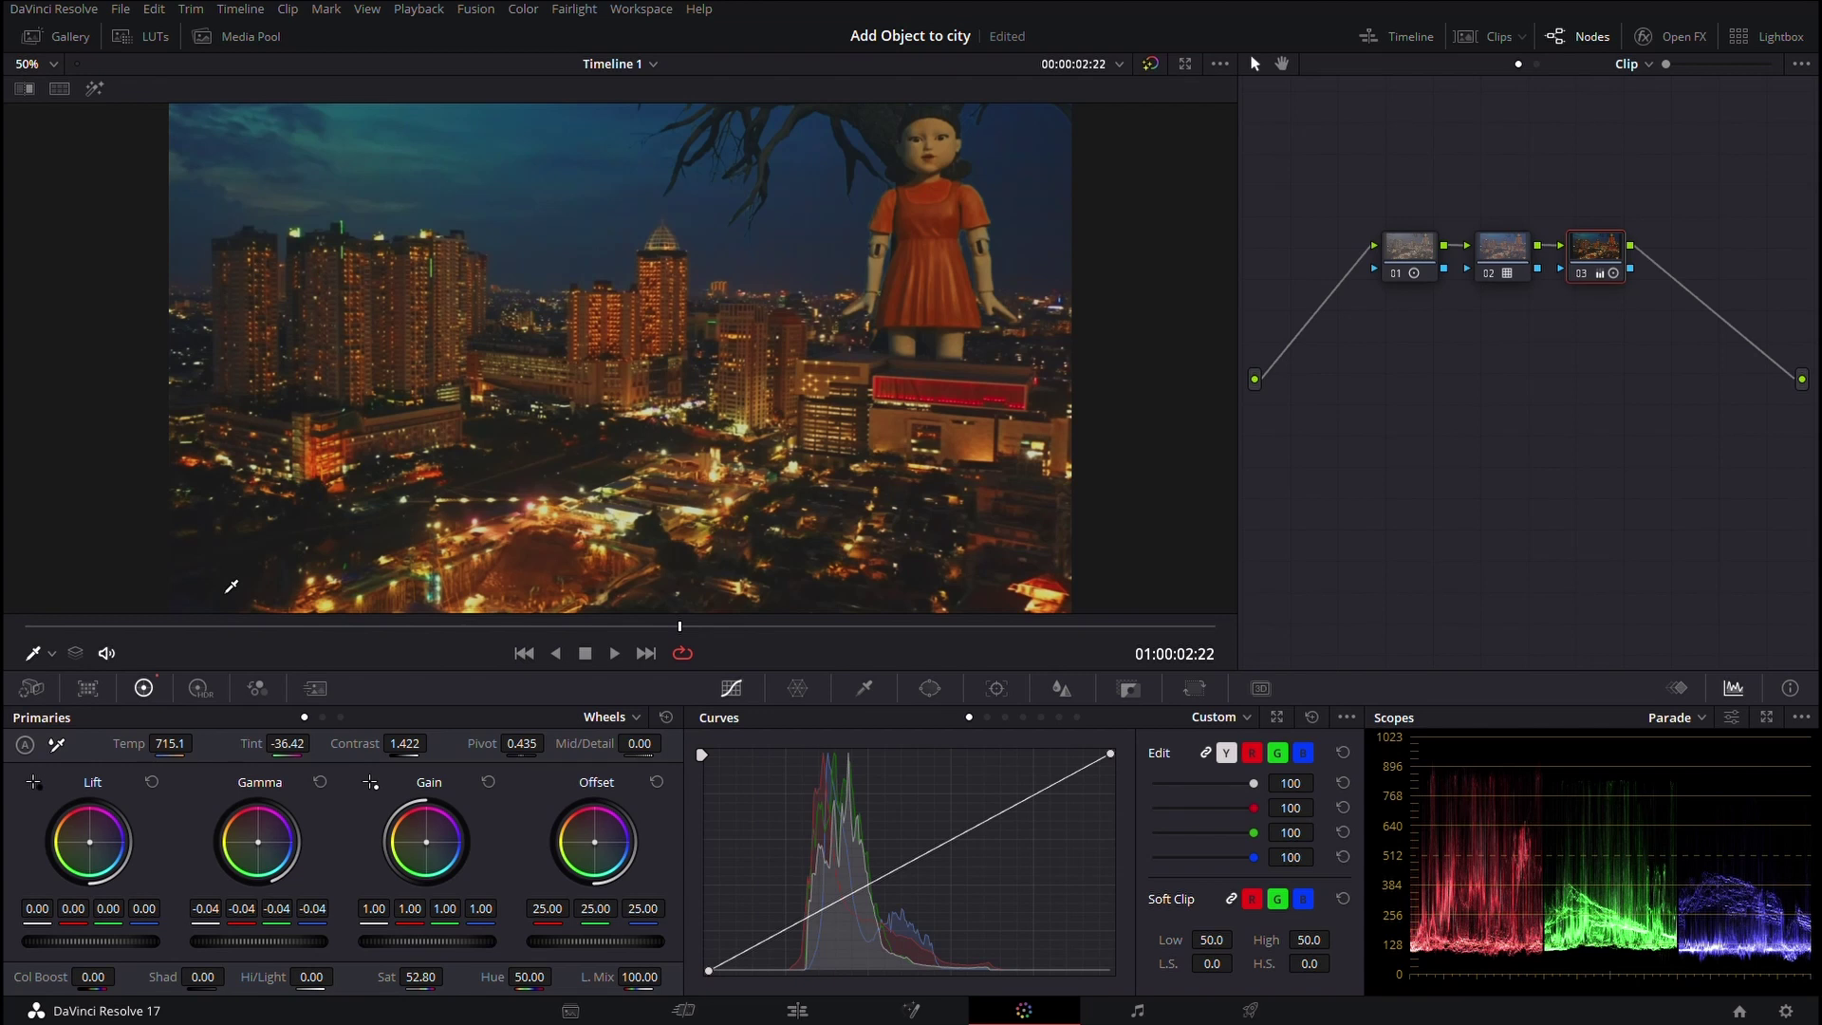
{"action": "scroll", "coordinate": [727, 399], "scroll_direction": "down", "scroll_amount": 1}
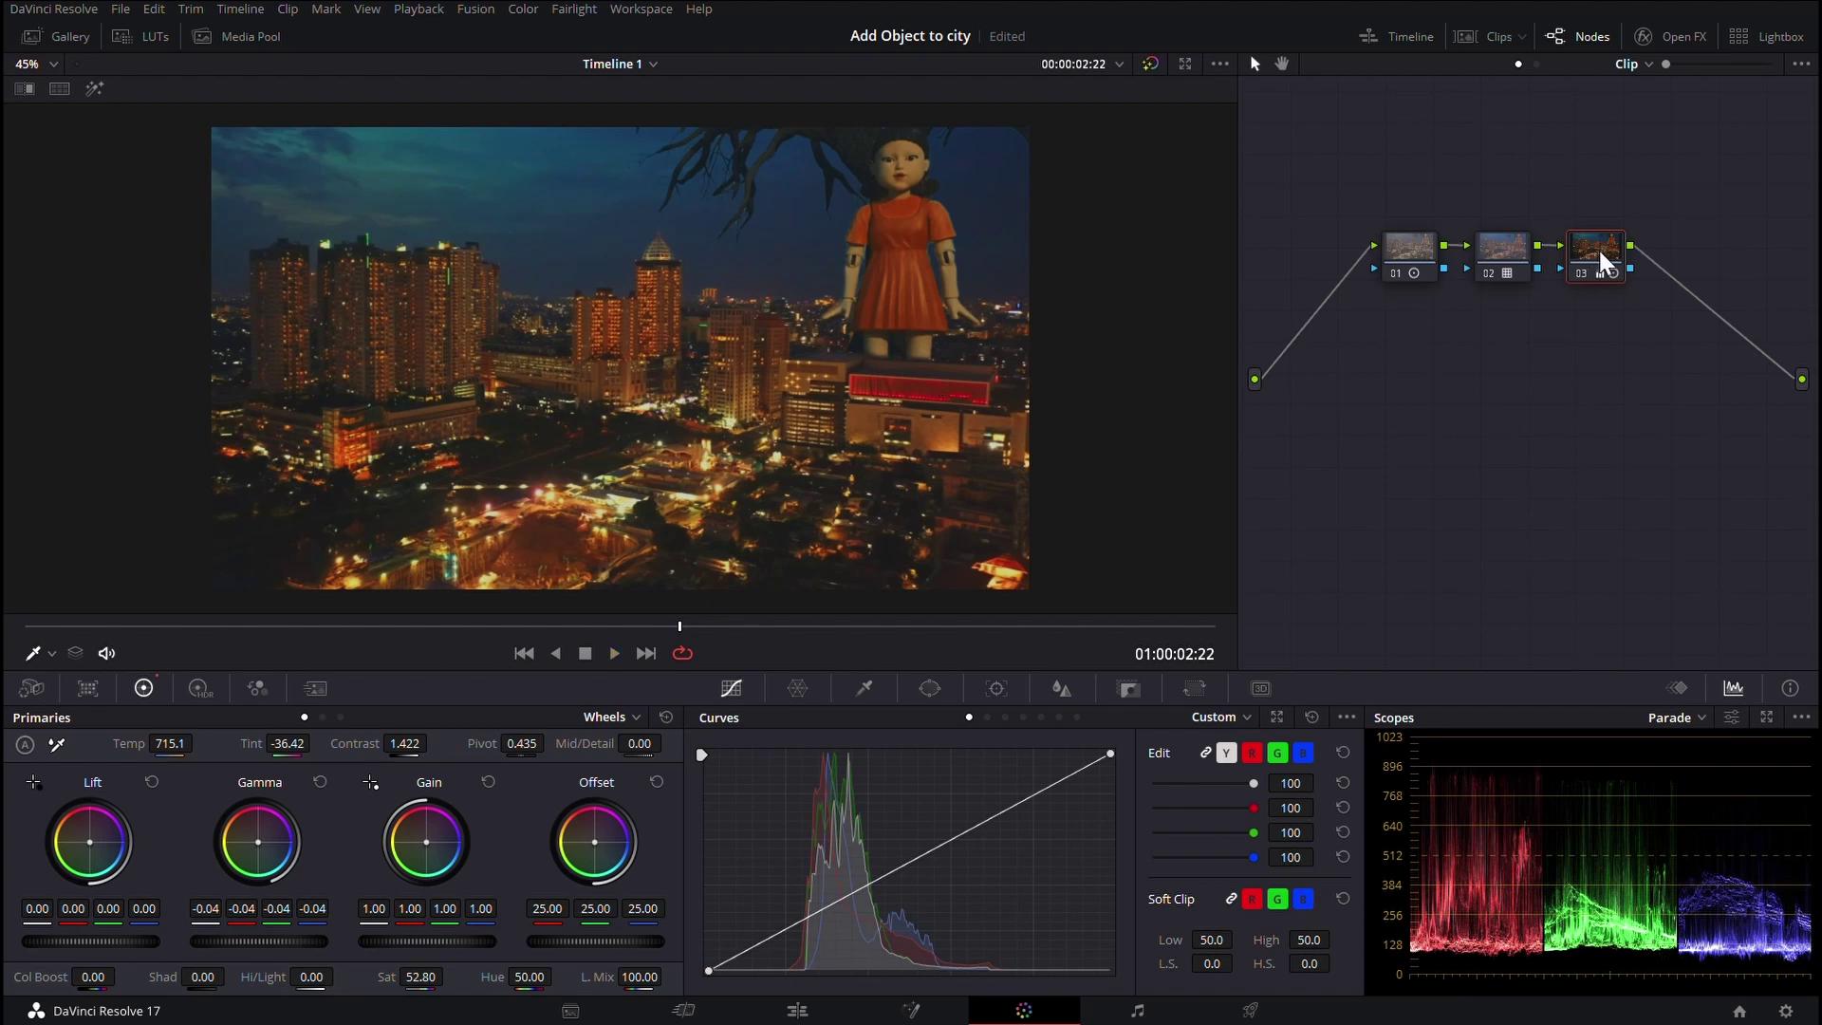
- Add node 04 with a large, very soft circular window covering the frame
{"action": "key", "text": "alt+s"}
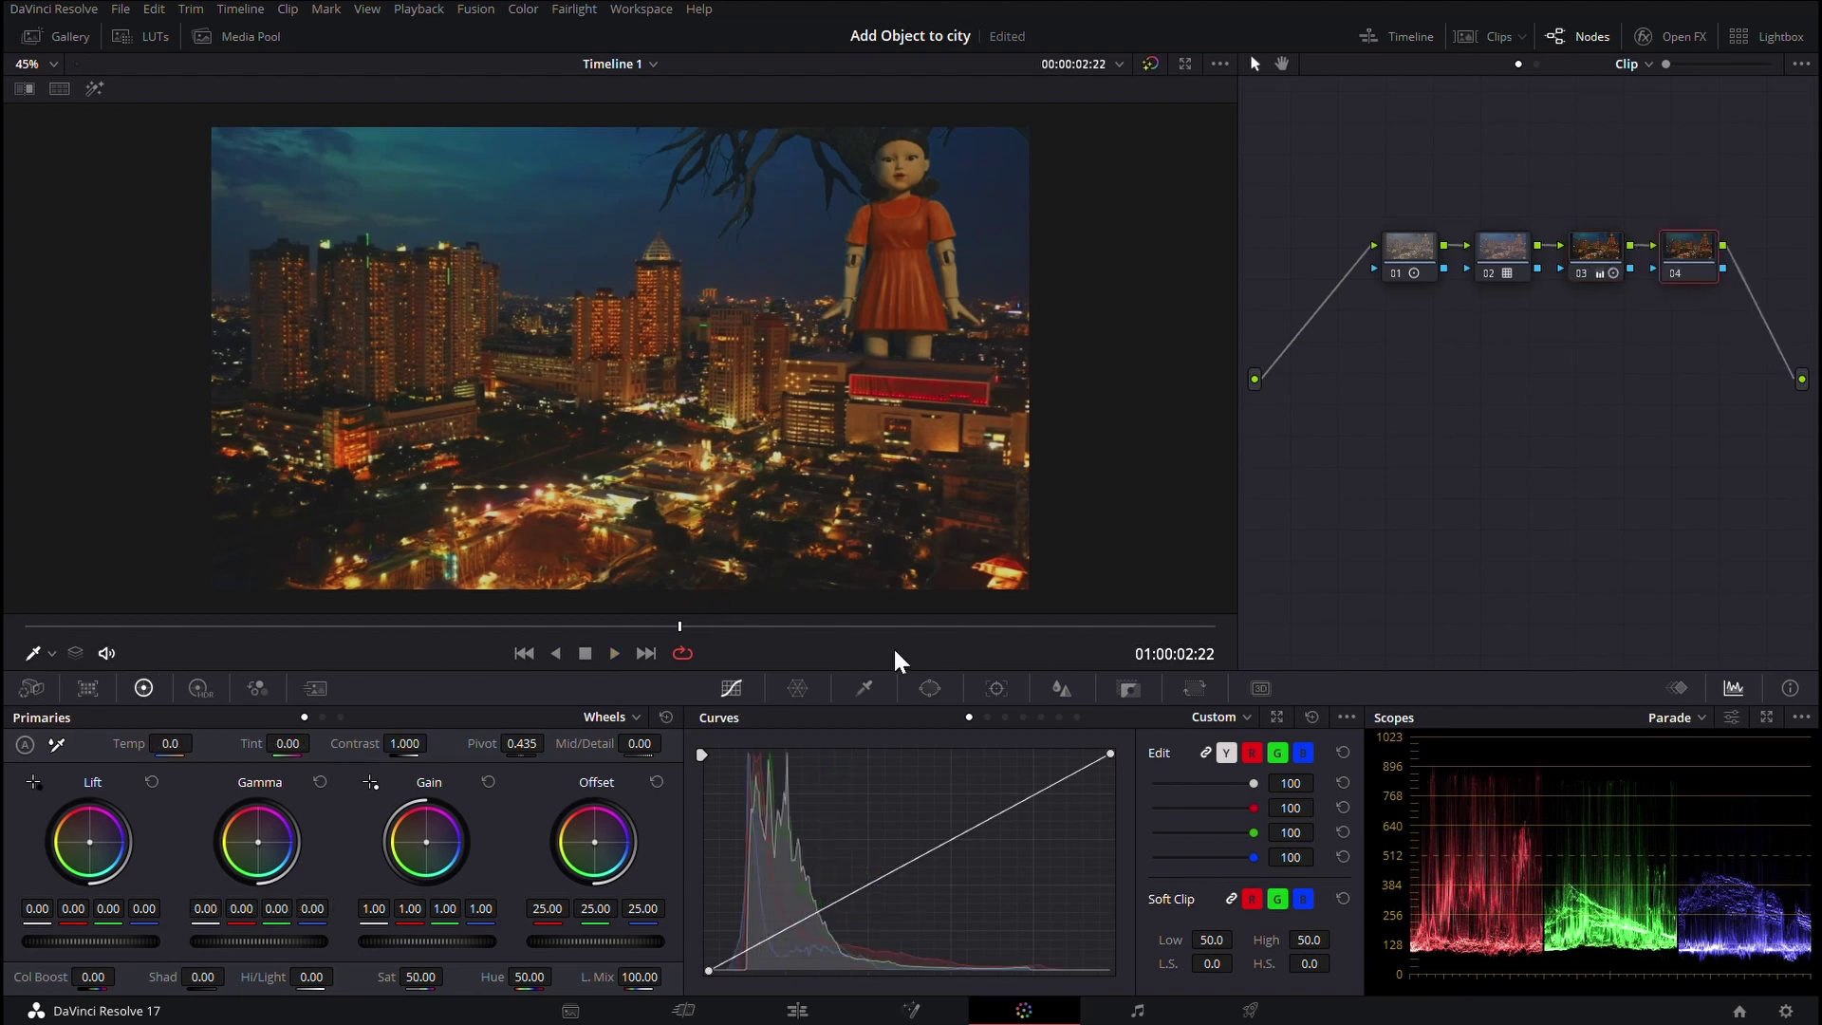
{"action": "left_click", "coordinate": [930, 688]}
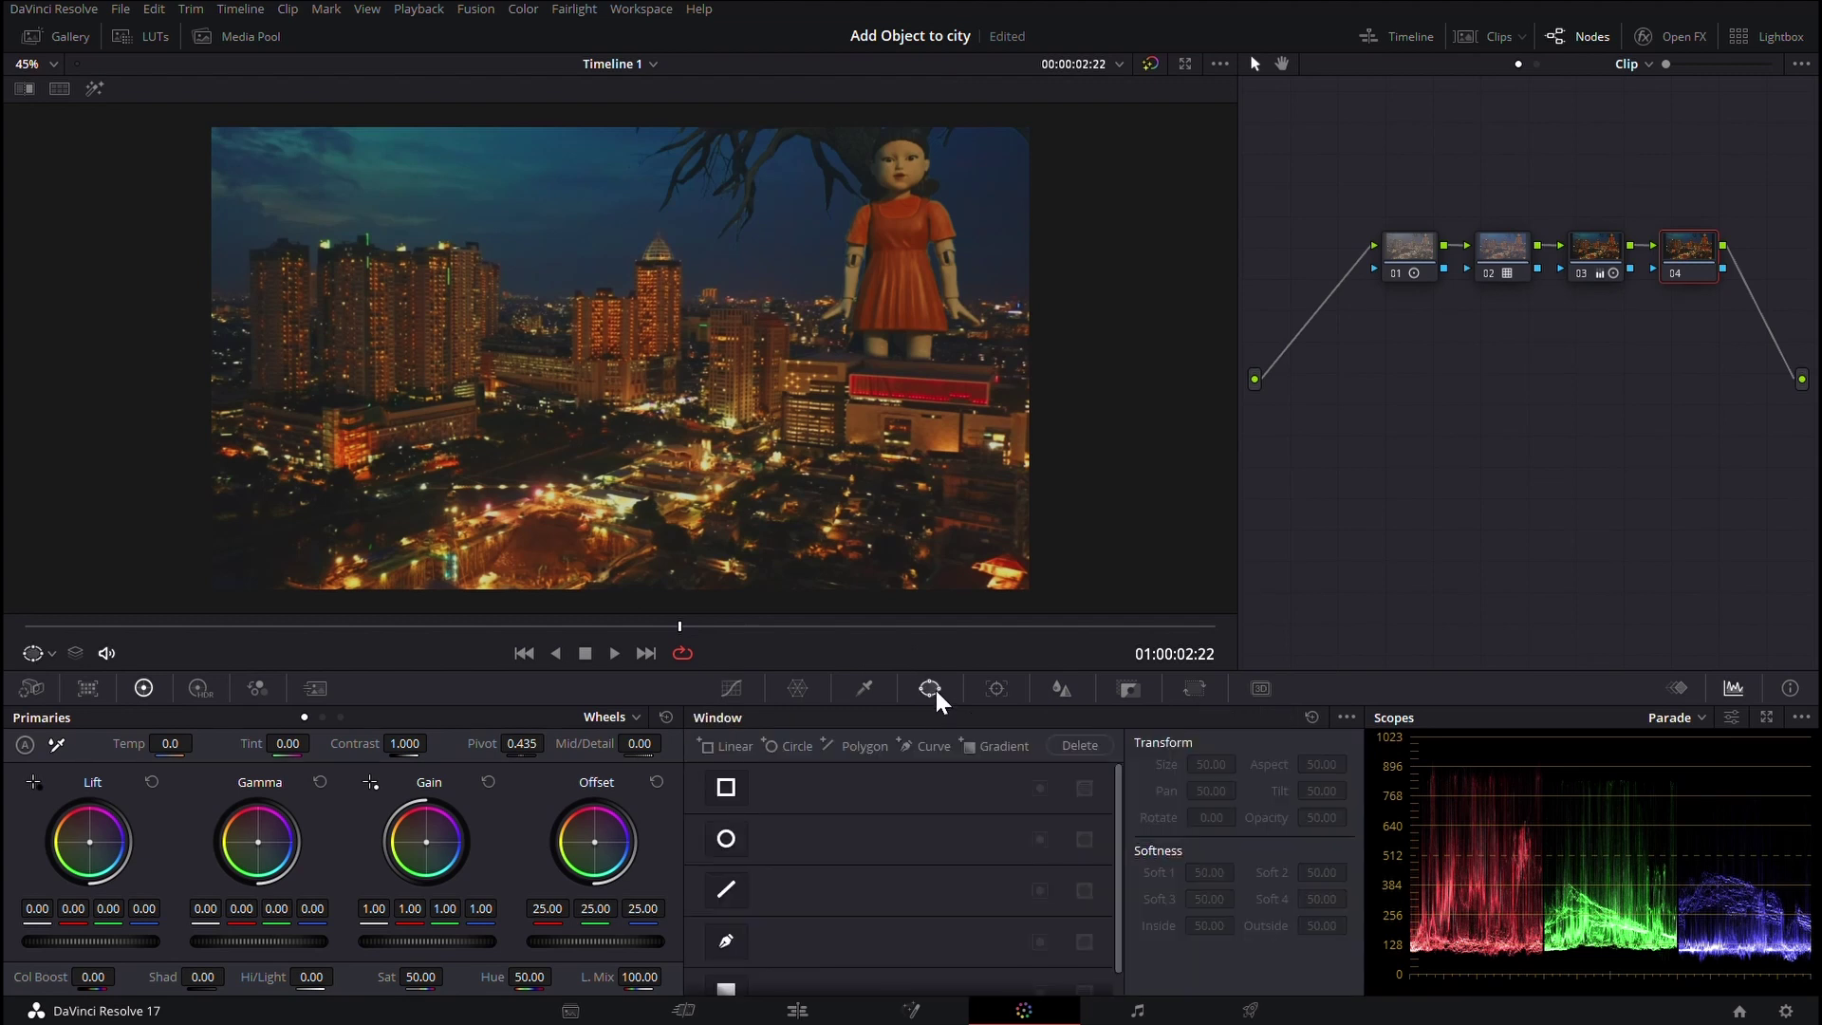
{"action": "left_click", "coordinate": [725, 836]}
{"action": "scroll", "coordinate": [707, 454], "scroll_direction": "down", "scroll_amount": 4}
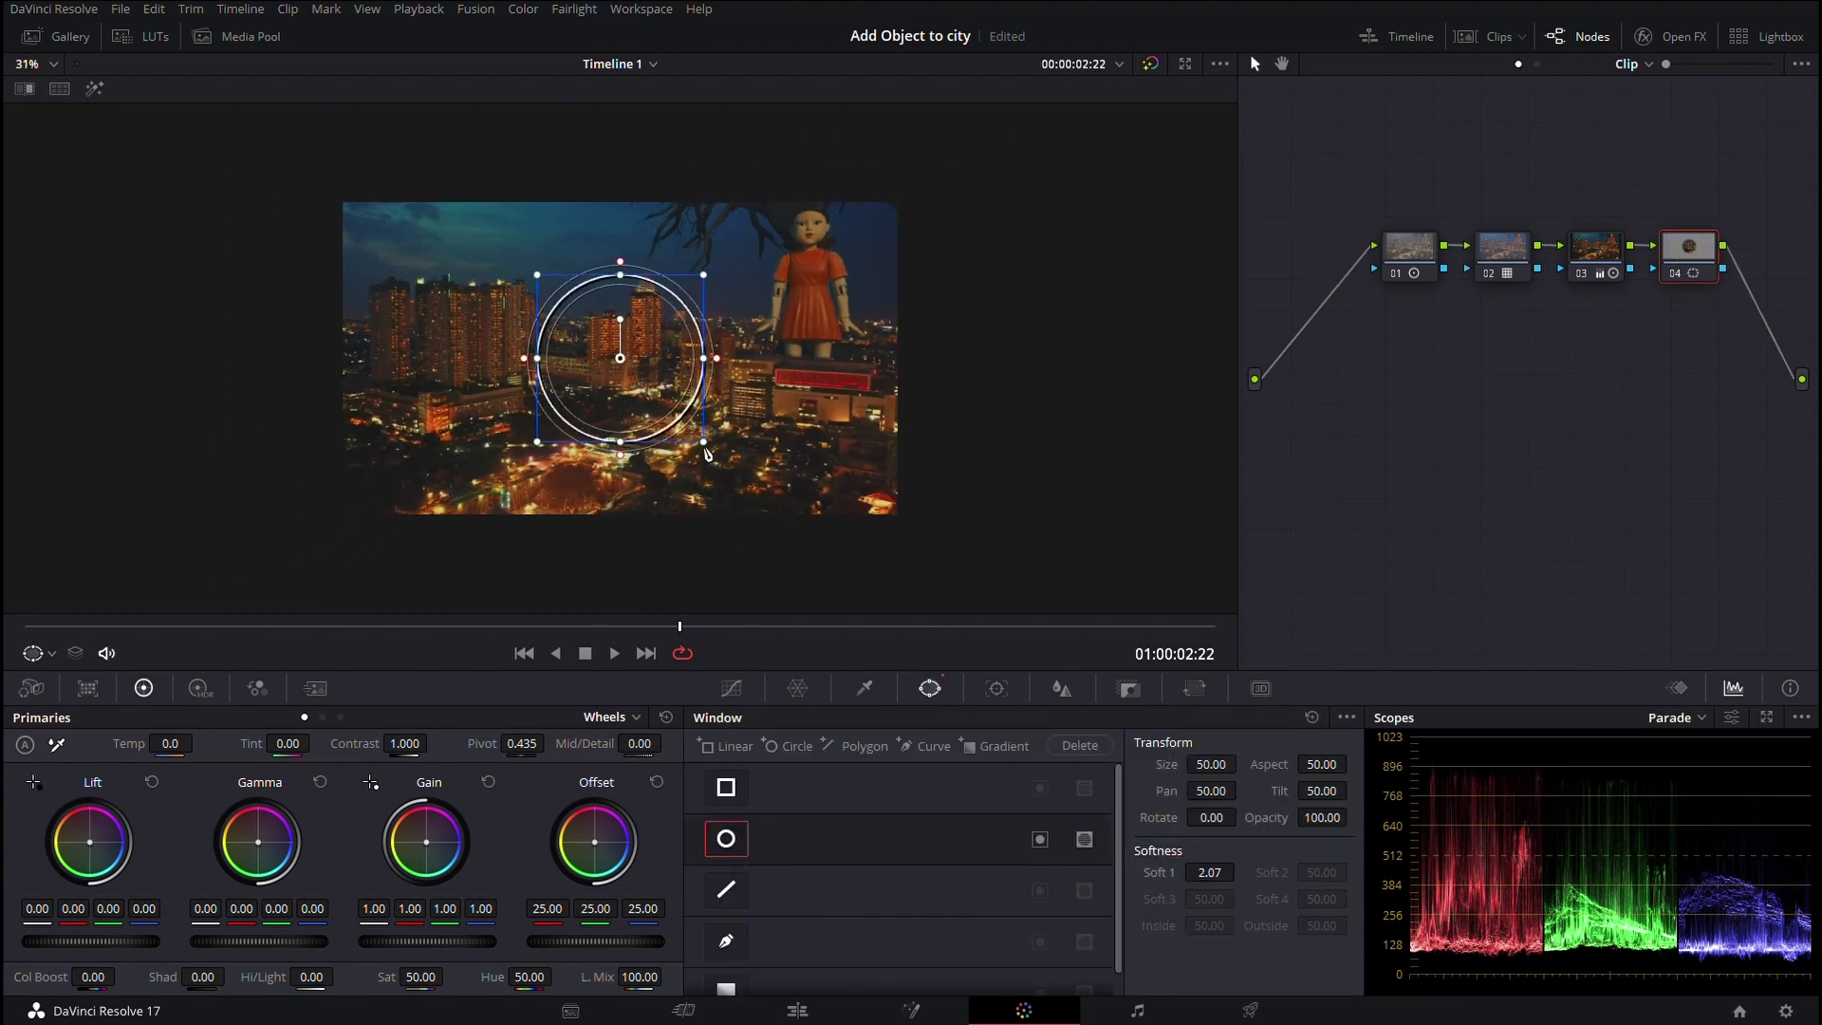
{"action": "left_click_drag", "start_coordinate": [707, 454], "coordinate": [881, 621]}
{"action": "scroll", "coordinate": [876, 457], "scroll_direction": "down", "scroll_amount": 1}
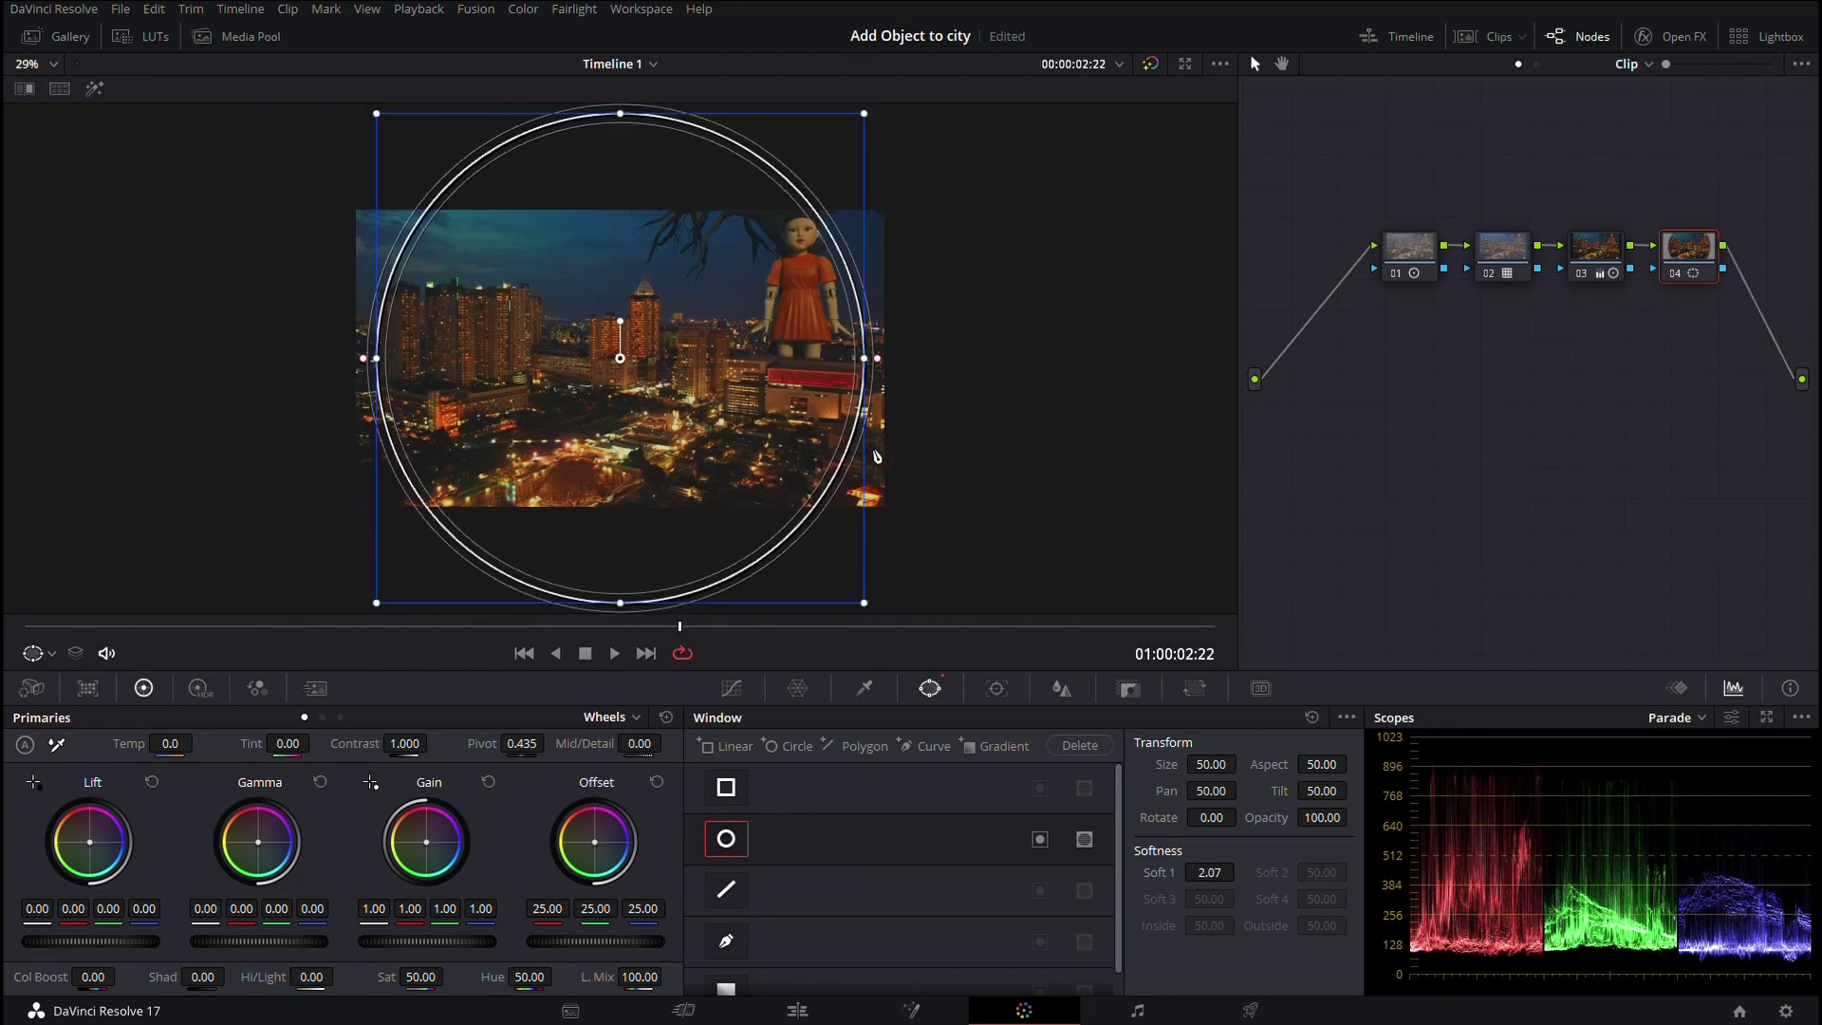
{"action": "scroll", "coordinate": [876, 456], "scroll_direction": "down", "scroll_amount": 2}
{"action": "left_click_drag", "start_coordinate": [843, 358], "coordinate": [1041, 358]}
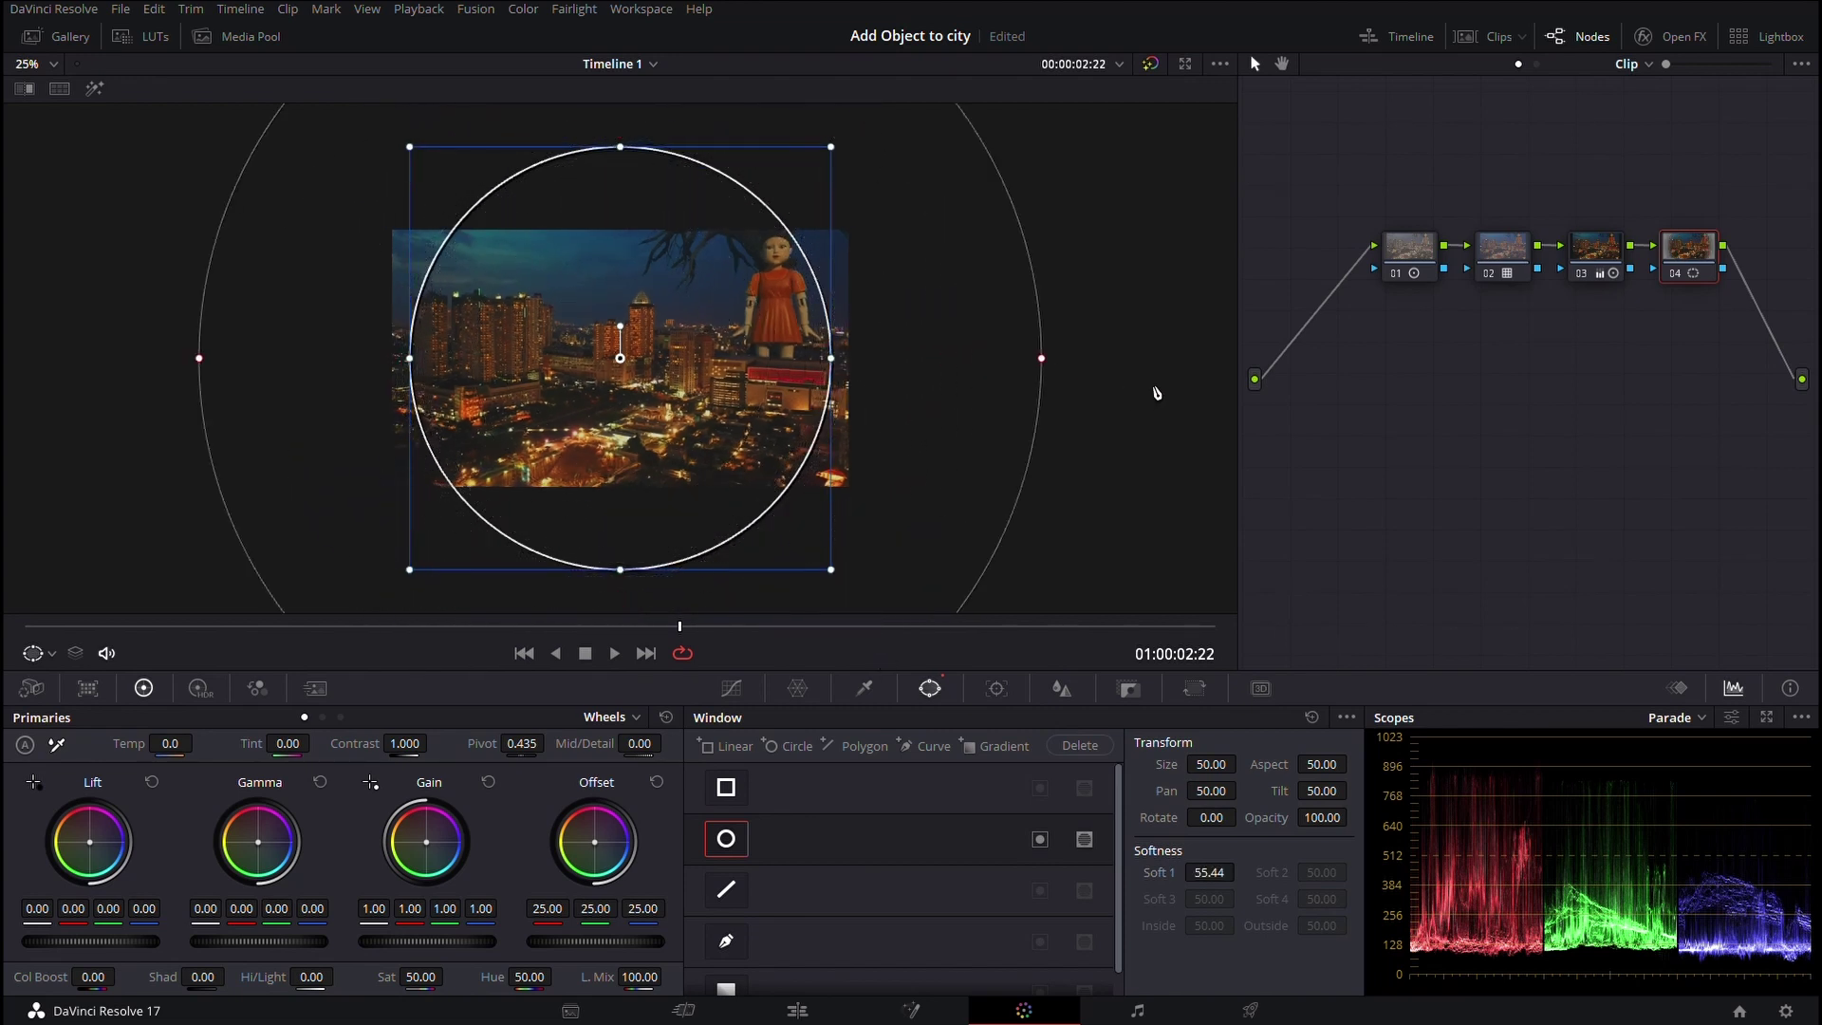
- Invert the circular window and lower gamma to -0.12 to darken the frame edges
{"action": "left_click", "coordinate": [1039, 838]}
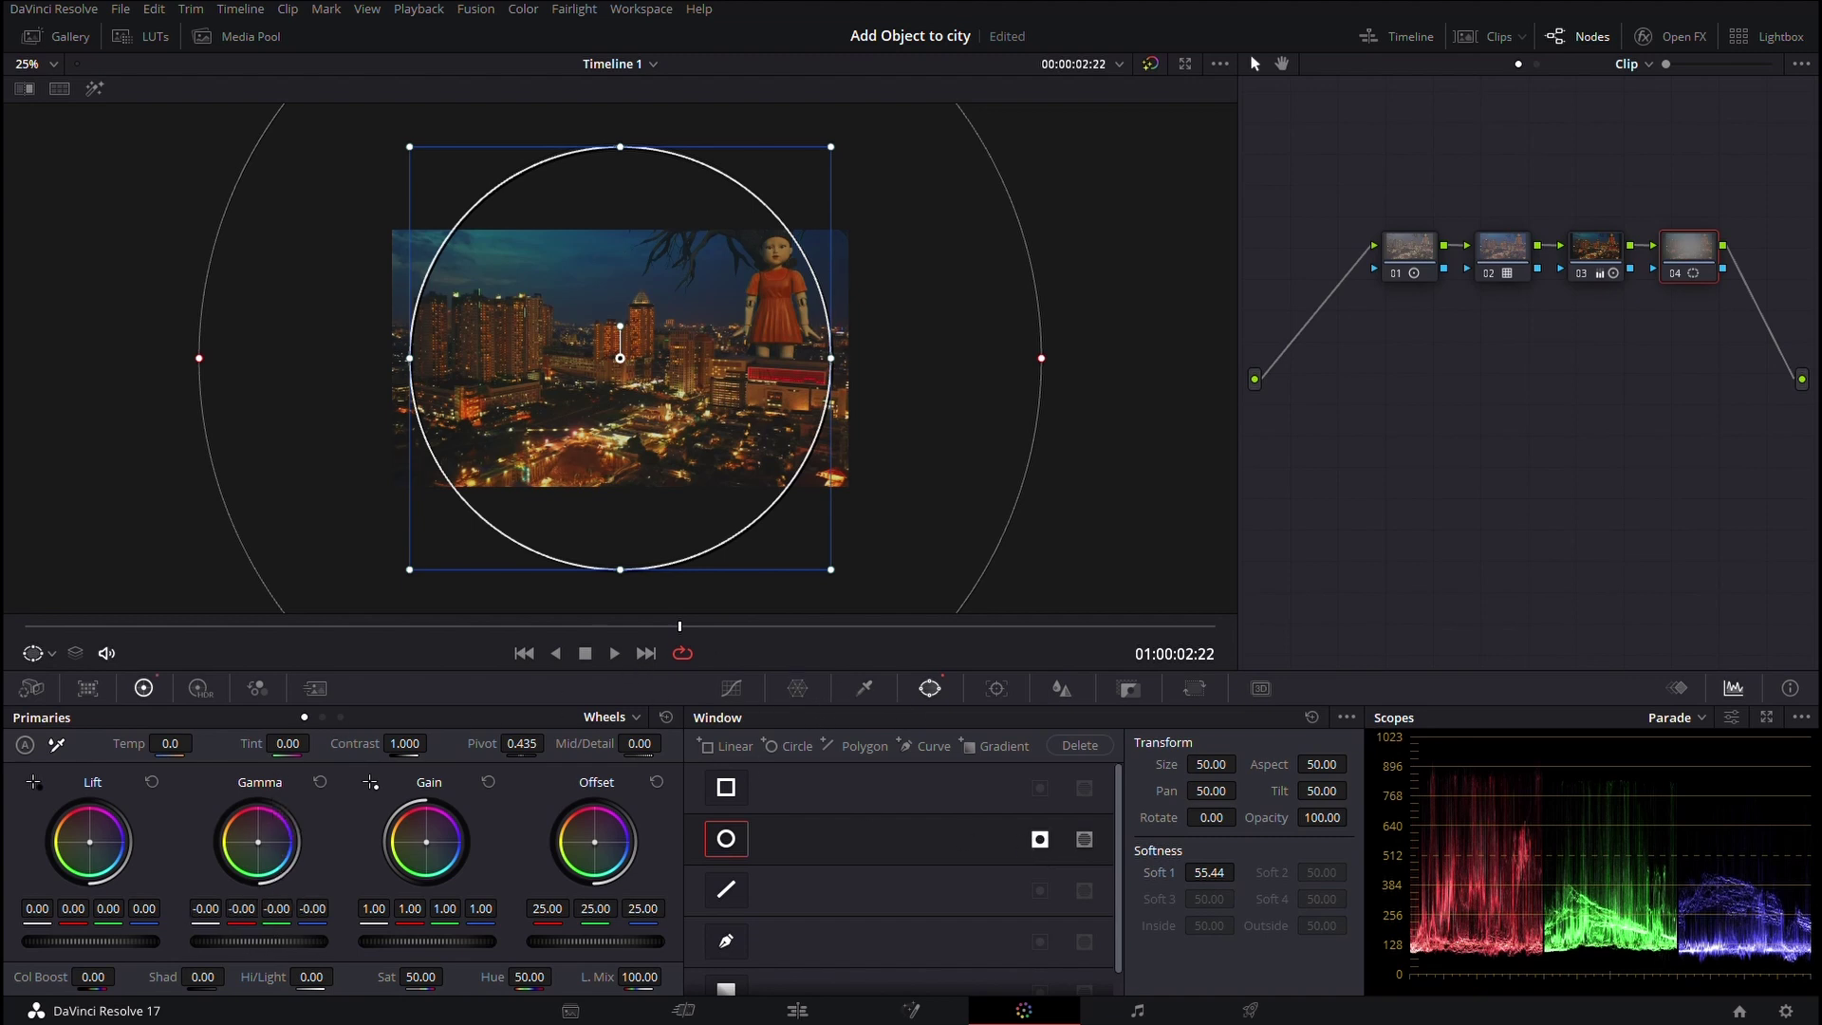
{"action": "mouse_move", "coordinate": [246, 940]}
{"action": "left_mouse_down"}
{"action": "mouse_move", "coordinate": [189, 941]}
{"action": "mouse_move", "coordinate": [240, 940]}
{"action": "left_mouse_up"}
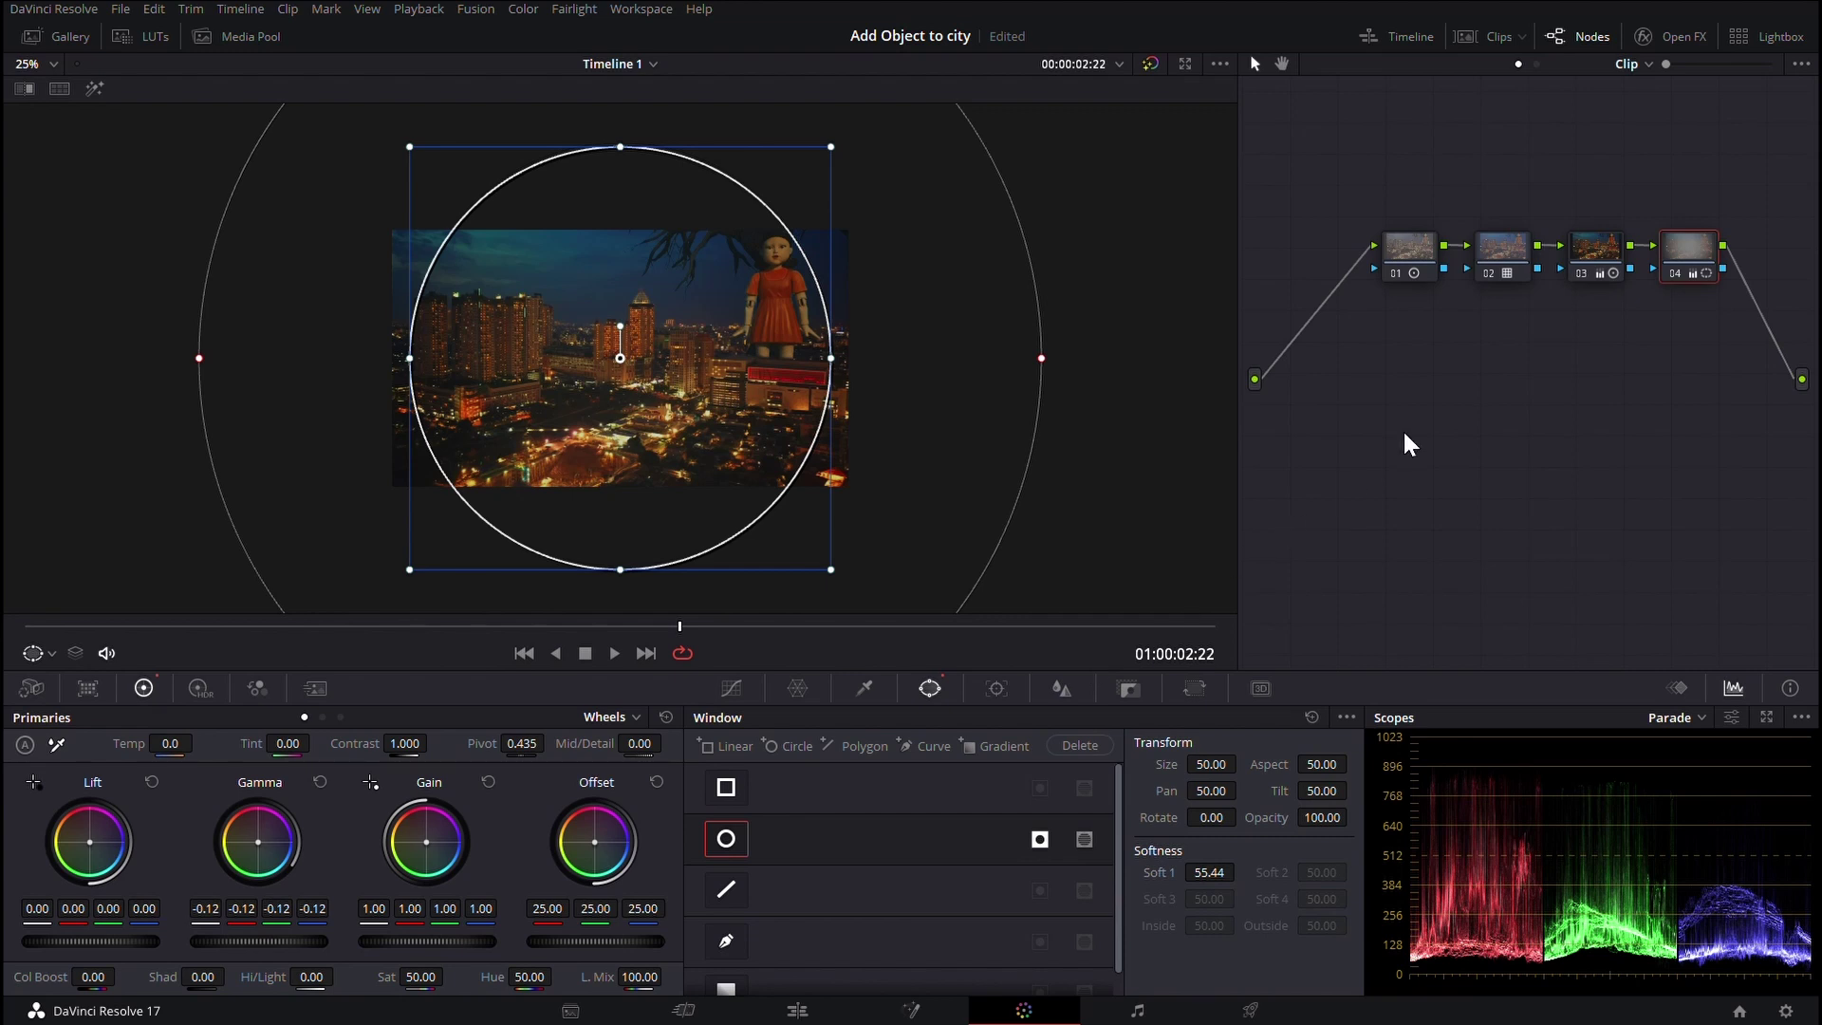
{"action": "left_click", "coordinate": [1508, 262]}
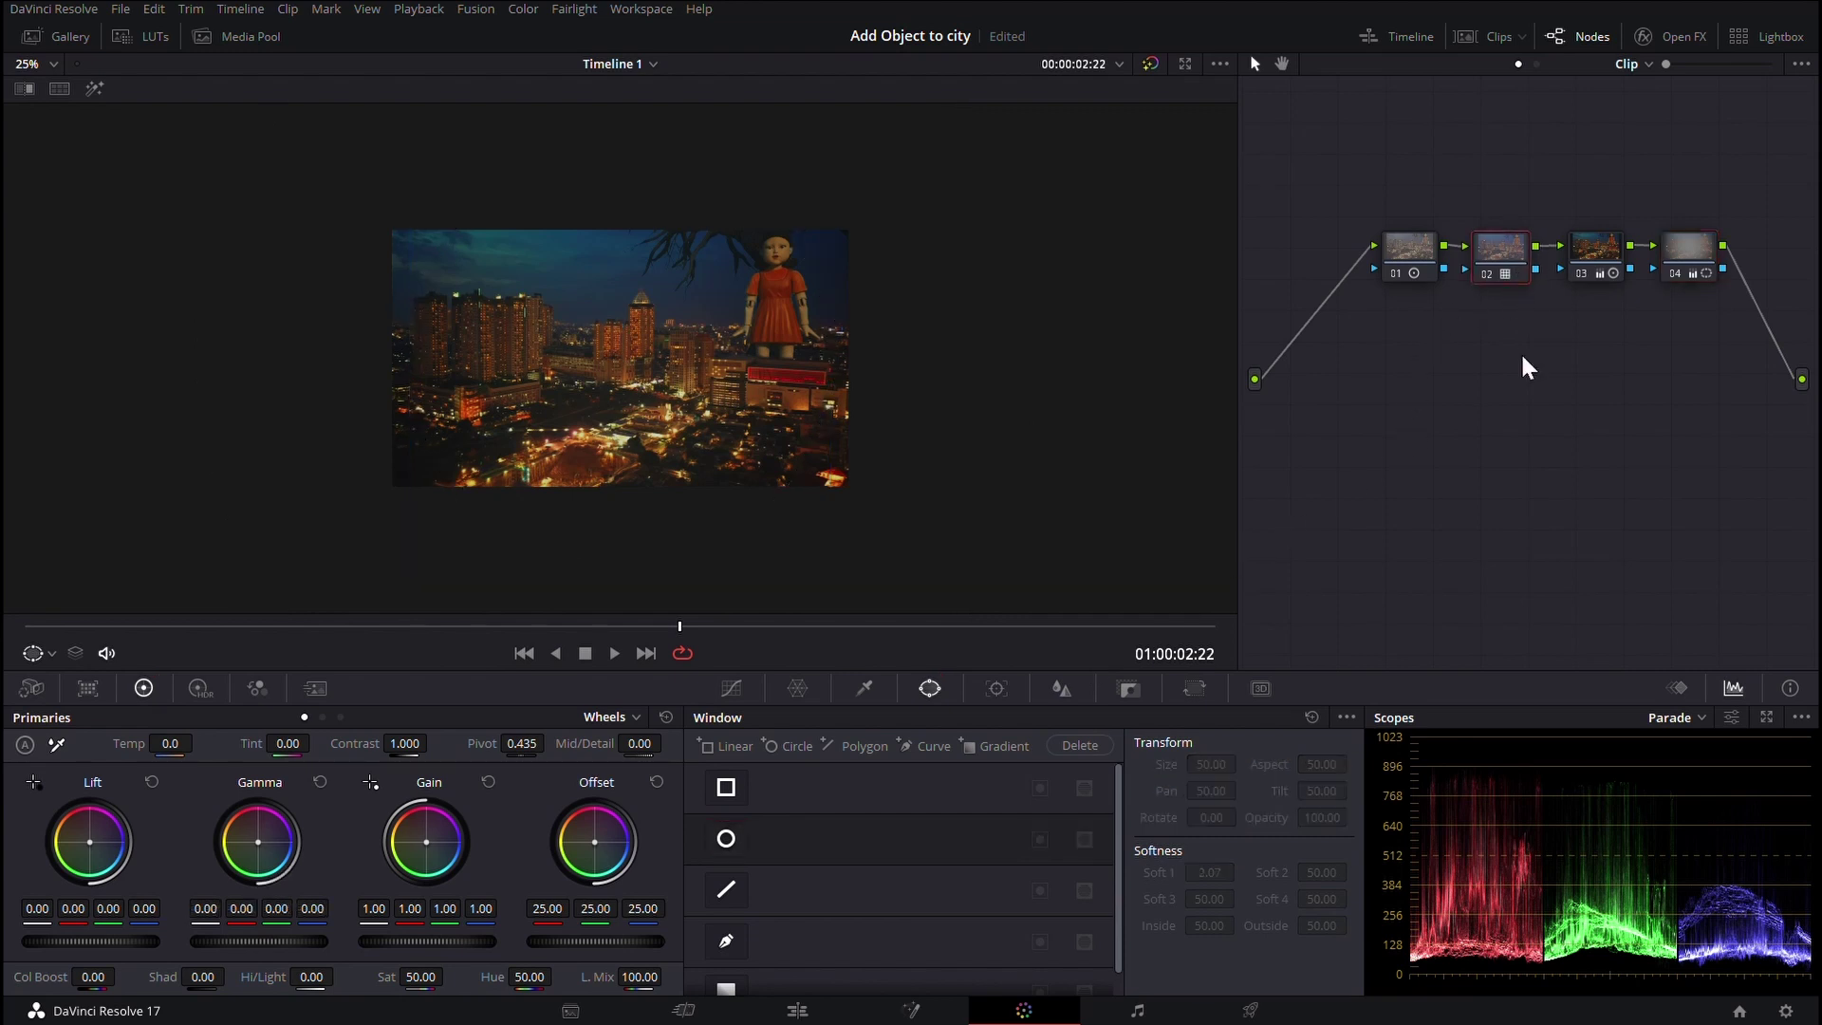
{"action": "scroll", "coordinate": [377, 237], "scroll_direction": "up", "scroll_amount": 3}
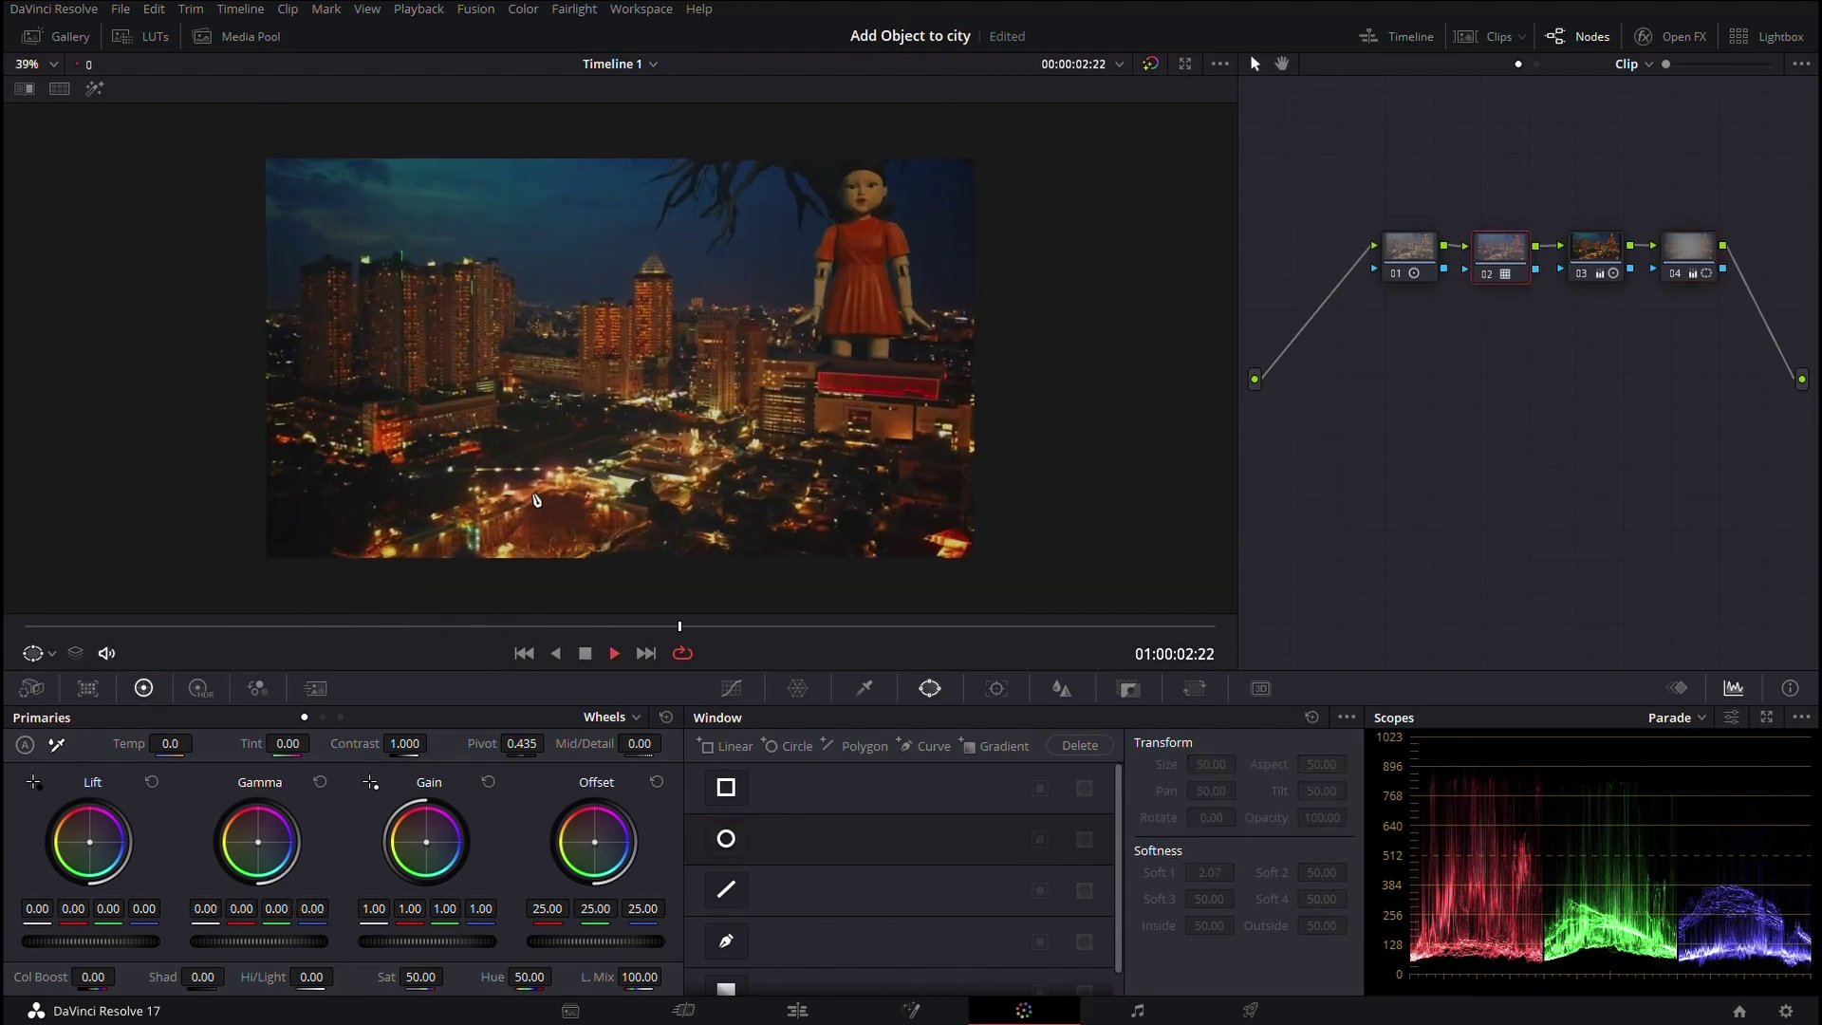